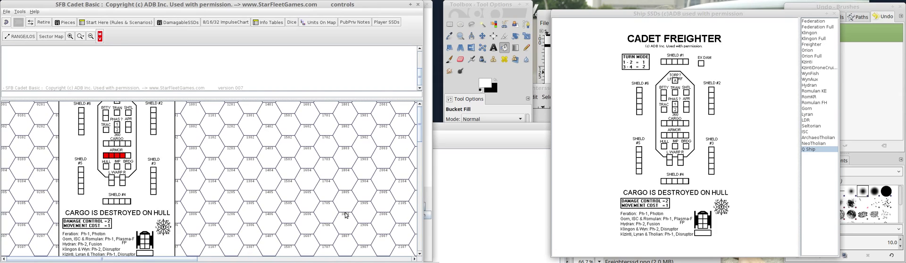
Switch to the untitled Cadet Freighter image in GIMP, show it at 100% and reposition its window so the sheet is visible.
{"action": "mouse_move", "coordinate": [159, 258]}
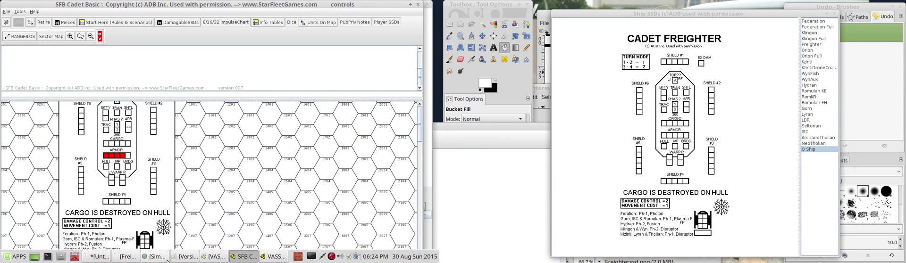
{"action": "left_click", "coordinate": [137, 259]}
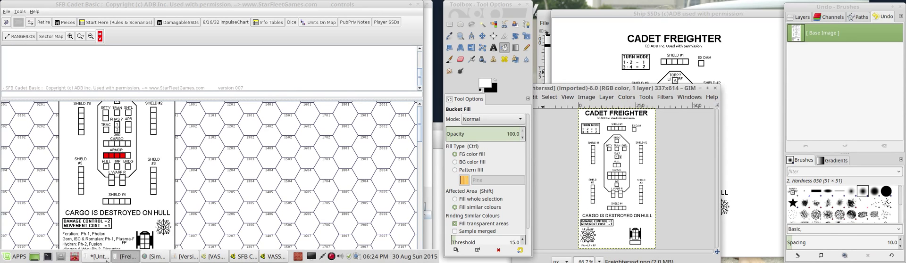
{"action": "left_click", "coordinate": [103, 259]}
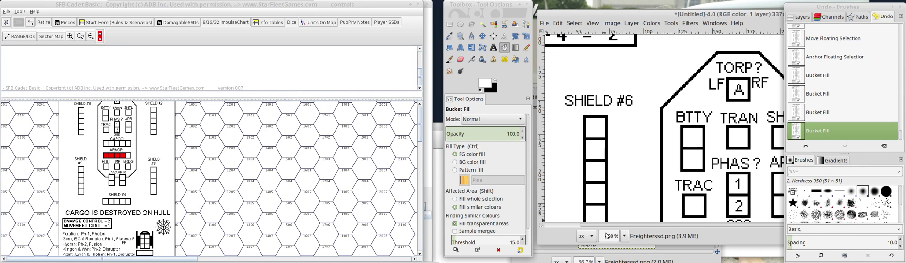
{"action": "left_click", "coordinate": [624, 240]}
{"action": "left_click", "coordinate": [618, 183]}
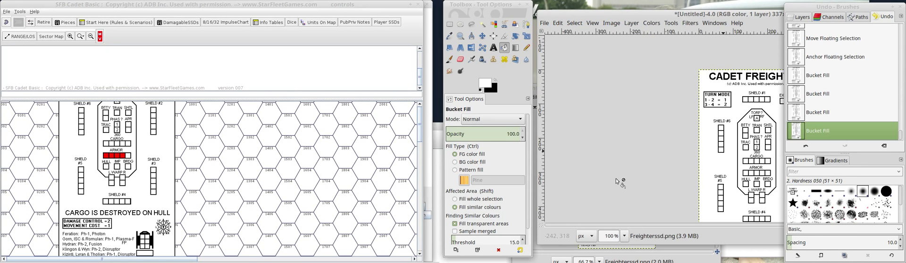
{"action": "left_click_drag", "start_coordinate": [674, 12], "coordinate": [608, 9]}
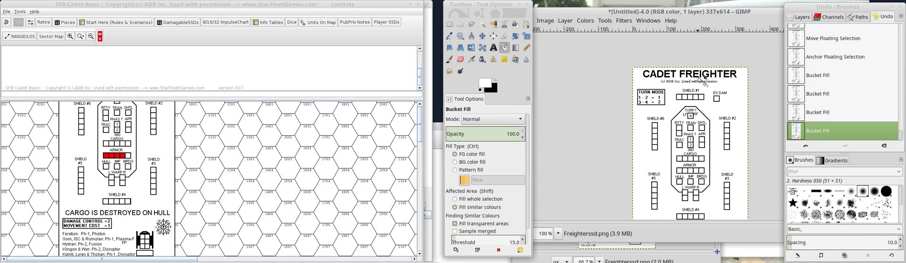
Place the original Freighterssd.png window beside the edited copy and show it at 100% from the title.
{"action": "left_click", "coordinate": [689, 256]}
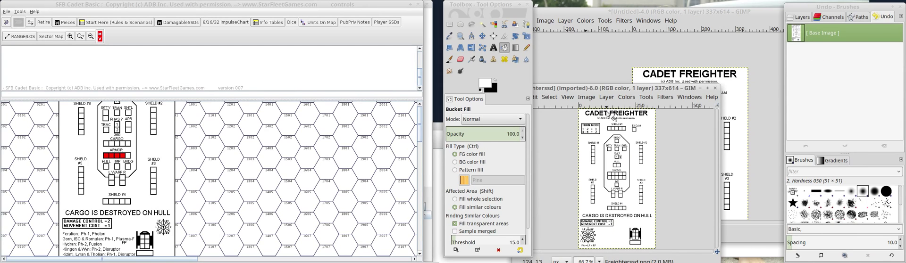
{"action": "left_click_drag", "start_coordinate": [673, 92], "coordinate": [394, 75]}
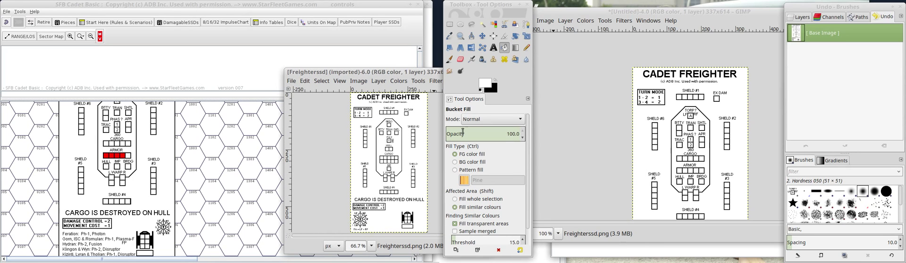
{"action": "left_click", "coordinate": [374, 246]}
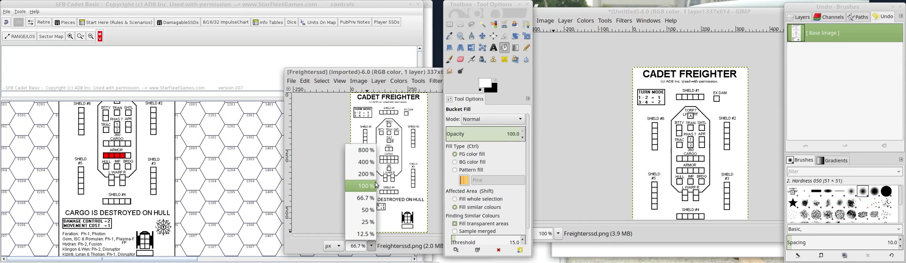
{"action": "left_click", "coordinate": [360, 186]}
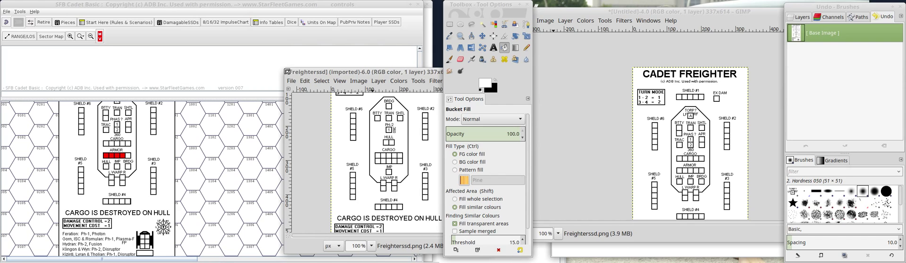
{"action": "left_click_drag", "start_coordinate": [287, 72], "coordinate": [281, 10]}
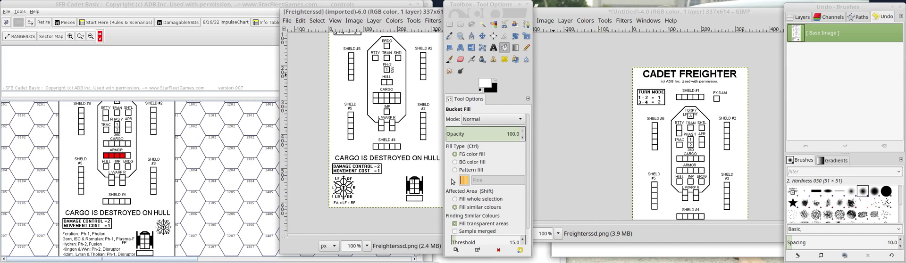
{"action": "scroll", "coordinate": [396, 182], "scroll_direction": "up", "scroll_amount": 2}
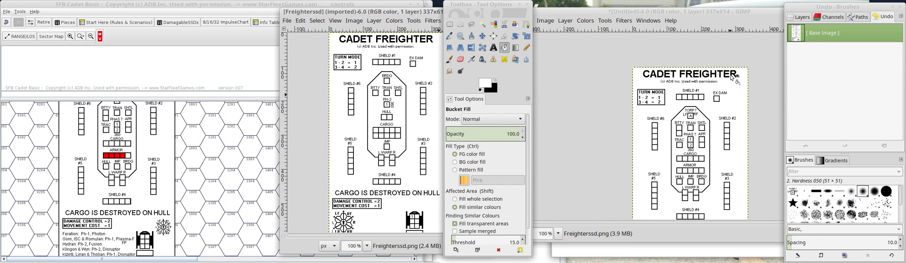
Clear the word FREIGHTER from the untitled image's title with a rectangle of about 180 × 26 px, and fill the gap with white.
{"action": "left_click", "coordinate": [449, 24]}
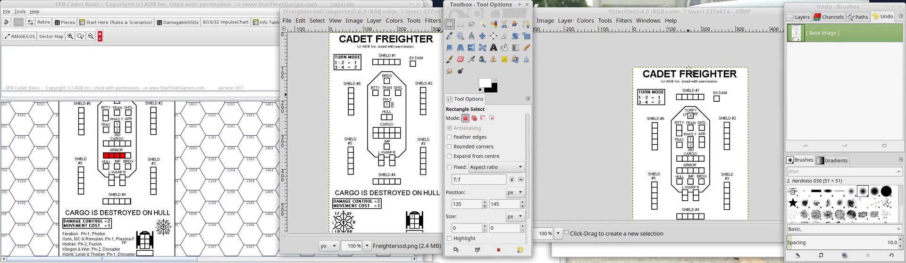
{"action": "left_click_drag", "start_coordinate": [680, 71], "coordinate": [740, 78]}
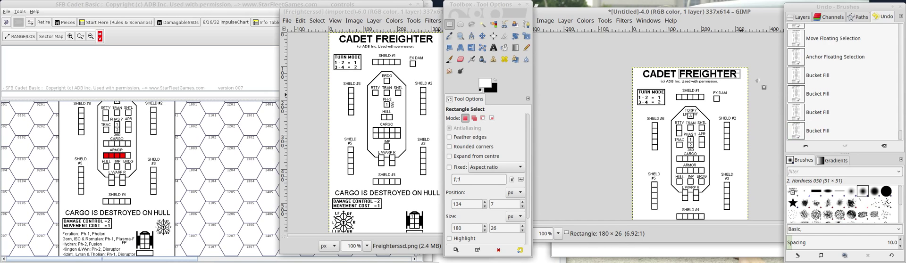
{"action": "key", "text": "Delete"}
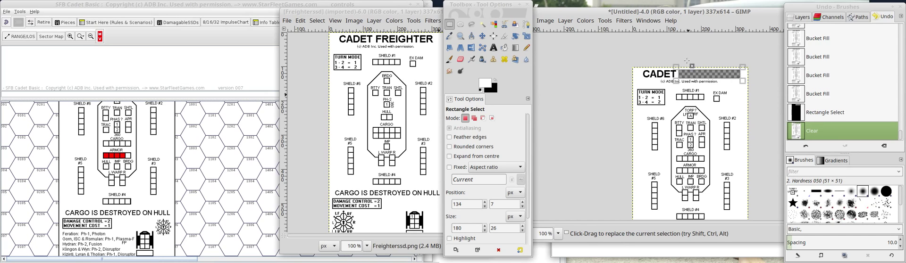
{"action": "left_click", "coordinate": [656, 69]}
{"action": "left_click", "coordinate": [504, 48]}
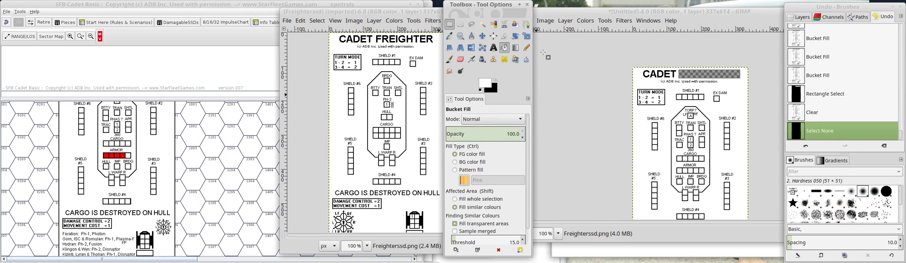
{"action": "left_click", "coordinate": [686, 78]}
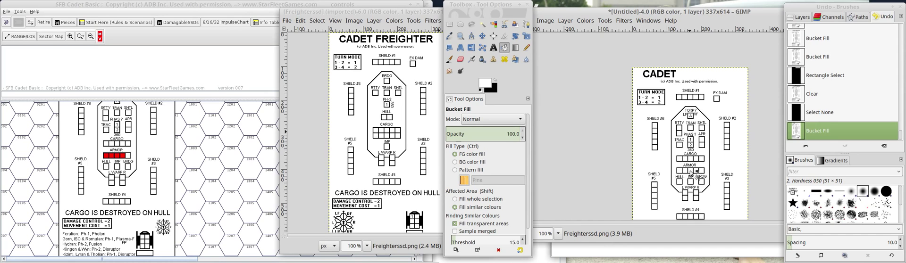
Open the recent file Cadet_Q_Ship.GIF, enlarge its window and show the ship diagram at 100%.
{"action": "left_click", "coordinate": [287, 20]}
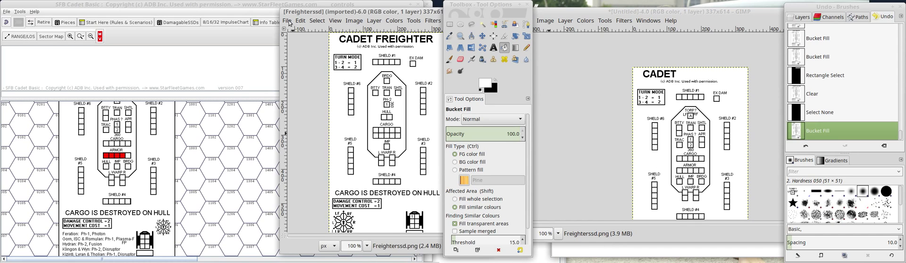
{"action": "left_click", "coordinate": [287, 20]}
{"action": "mouse_move", "coordinate": [395, 83]}
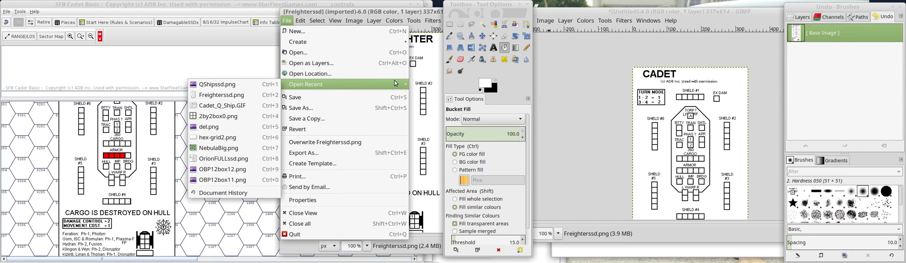
{"action": "left_click", "coordinate": [238, 105]}
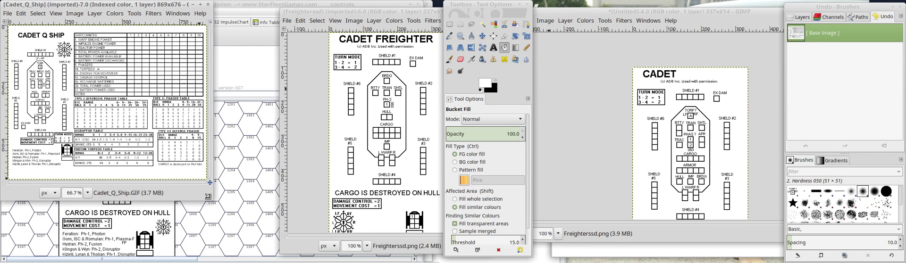
{"action": "left_click_drag", "start_coordinate": [207, 196], "coordinate": [215, 200]}
{"action": "left_click_drag", "start_coordinate": [272, 231], "coordinate": [278, 246]}
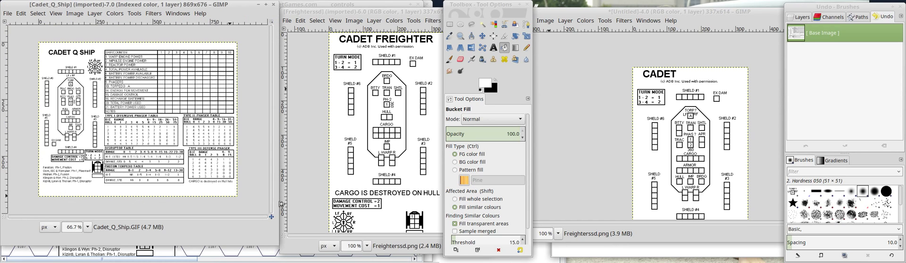
{"action": "left_click", "coordinate": [88, 238]}
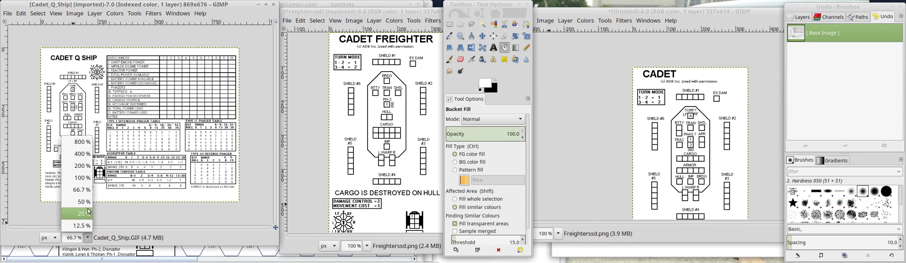
{"action": "left_click", "coordinate": [78, 177]}
{"action": "left_click_drag", "start_coordinate": [106, 227], "coordinate": [67, 227]}
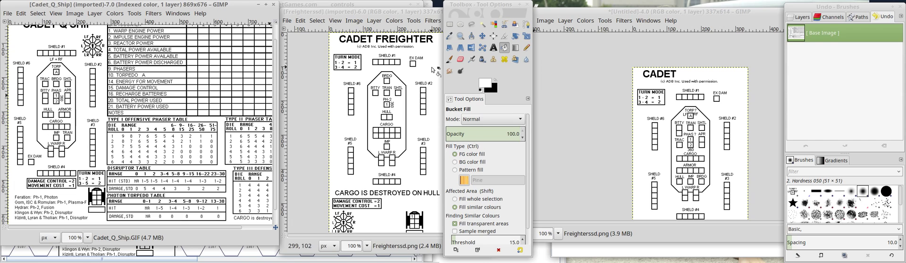
Arrange the edited untitled image between the Q Ship and freighter originals to compare the three ship sheets.
{"action": "left_click_drag", "start_coordinate": [668, 12], "coordinate": [191, 14]}
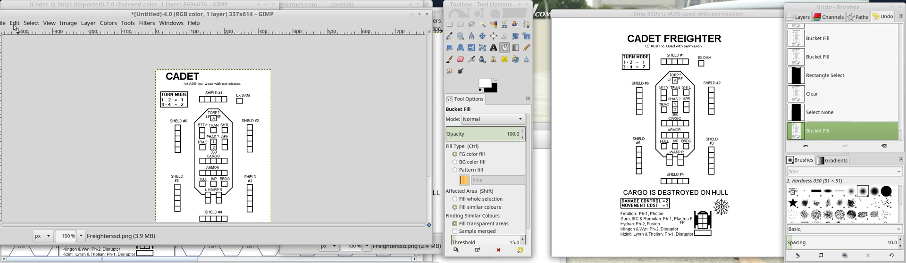
{"action": "left_click_drag", "start_coordinate": [0, 14], "coordinate": [230, 10]}
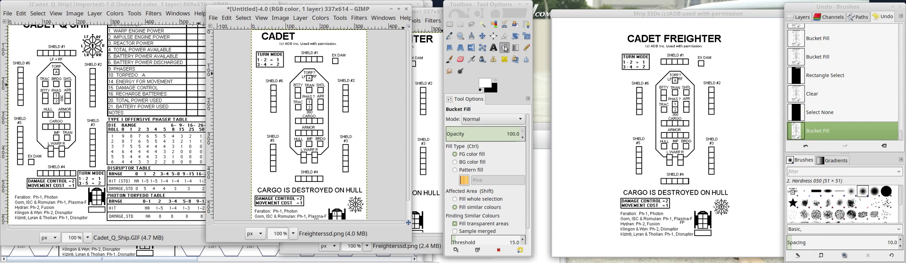
{"action": "left_click_drag", "start_coordinate": [335, 9], "coordinate": [240, 12]}
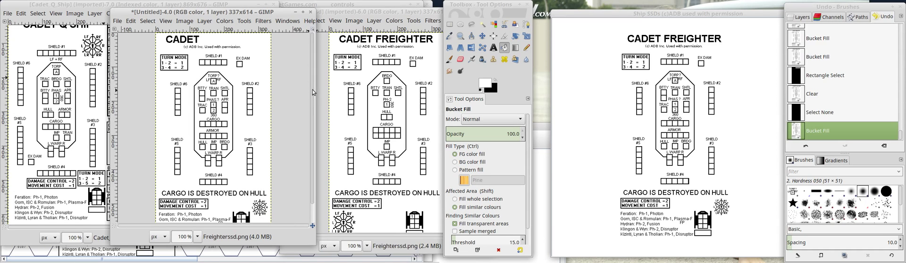
{"action": "left_click_drag", "start_coordinate": [312, 90], "coordinate": [313, 113]}
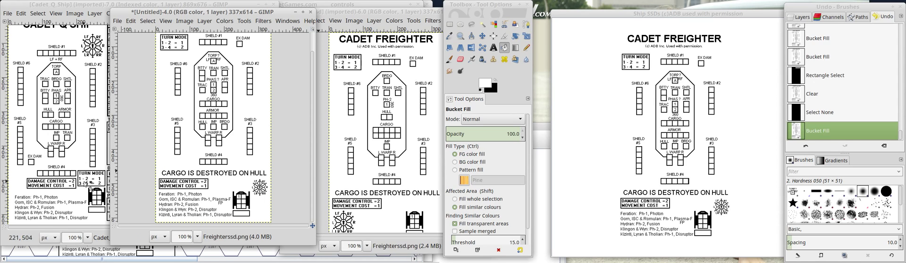
{"action": "scroll", "coordinate": [221, 89], "scroll_direction": "up", "scroll_amount": 1}
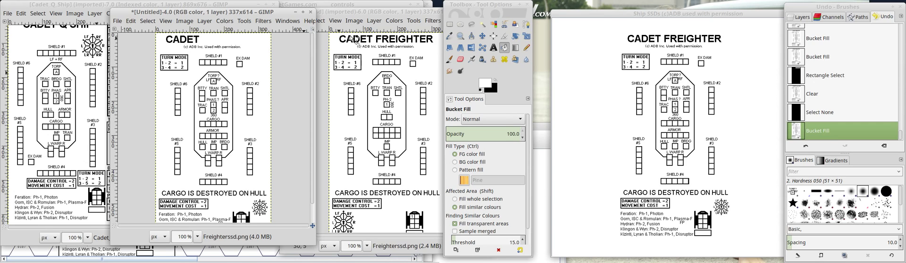
Create a new blank 869 × 676 px image and move its window clear of the Q Ship image.
{"action": "left_click", "coordinate": [493, 47]}
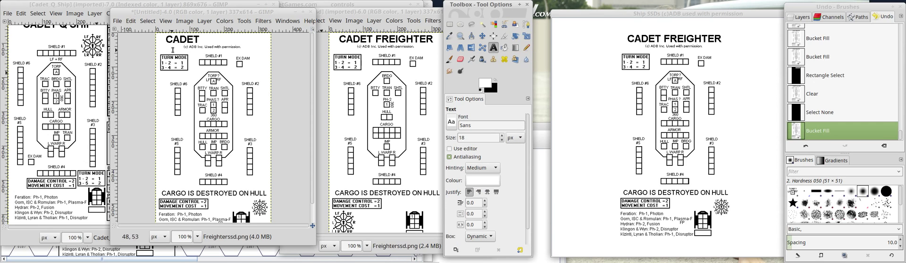
{"action": "left_click", "coordinate": [80, 66]}
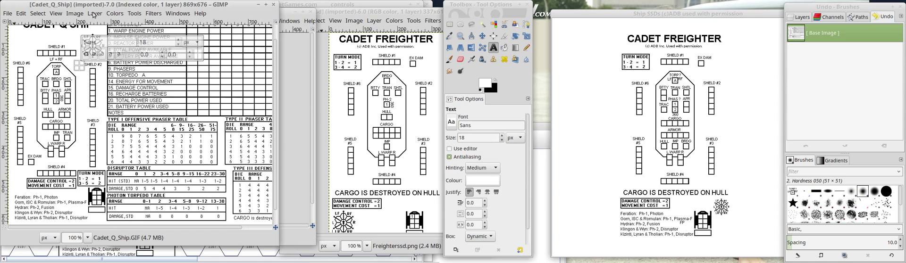
{"action": "left_click", "coordinate": [15, 15]}
{"action": "left_click", "coordinate": [17, 25]}
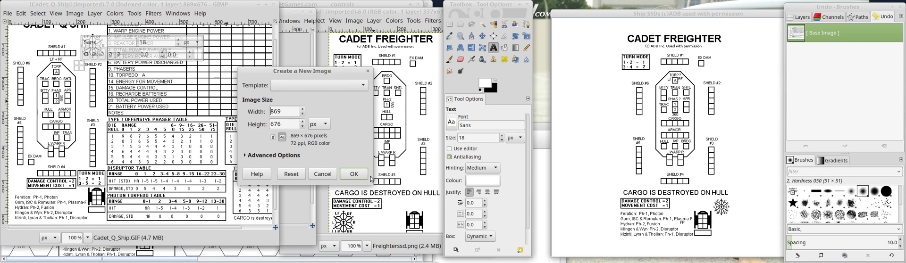
{"action": "key", "text": "Return"}
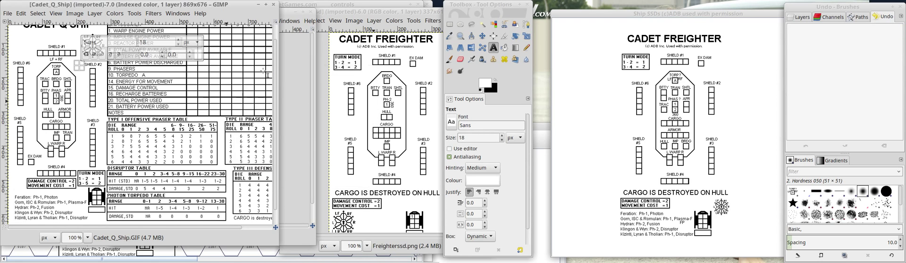
{"action": "left_click_drag", "start_coordinate": [94, 6], "coordinate": [244, 68]}
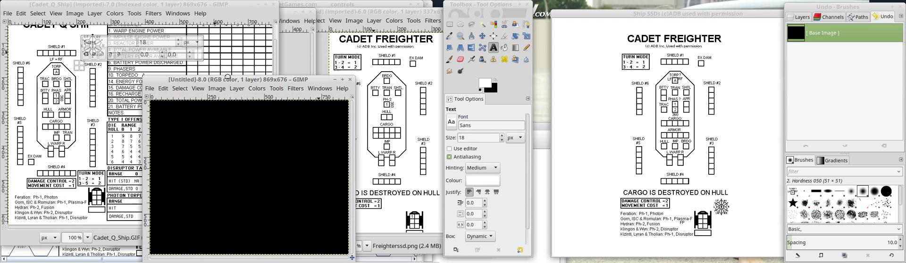
Close the Cadet_Q_Ship.GIF image and move the new black image into the freed space.
{"action": "left_click", "coordinate": [276, 9]}
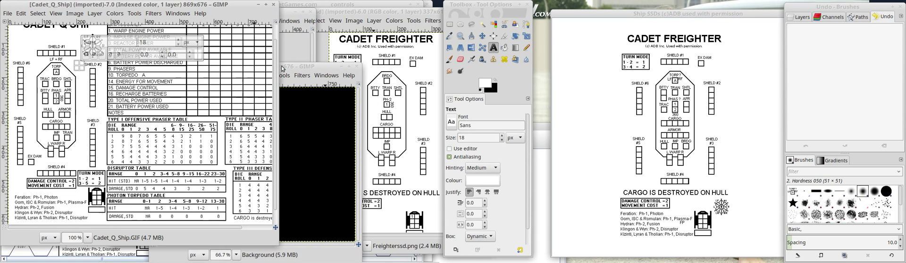
{"action": "left_click", "coordinate": [273, 5]}
{"action": "left_click_drag", "start_coordinate": [236, 66], "coordinate": [124, 35]}
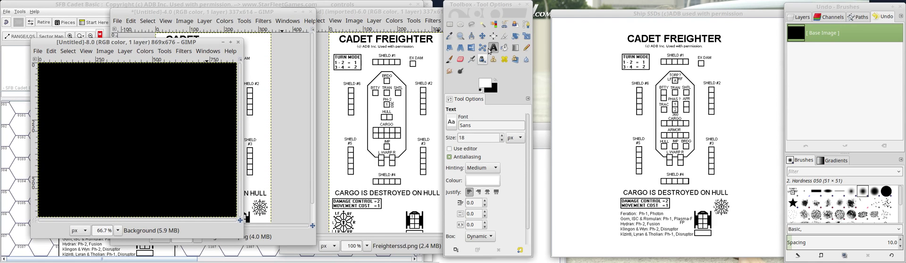
Fill the new image's black background with white.
{"action": "left_click", "coordinate": [504, 47]}
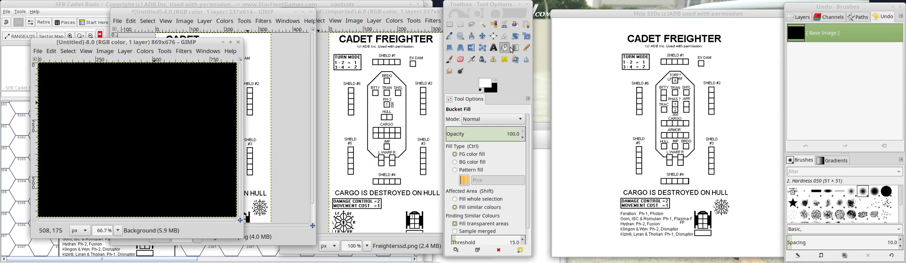
{"action": "left_click", "coordinate": [154, 103]}
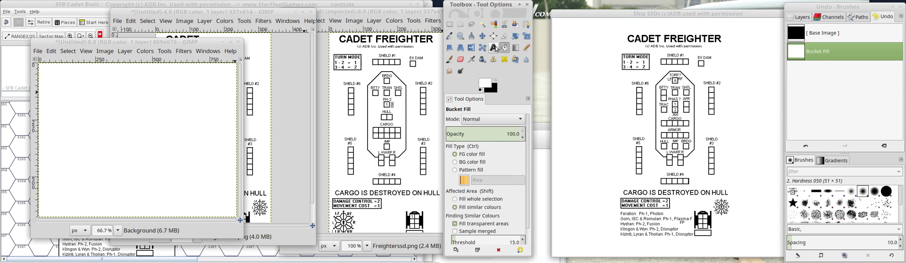
Try to add the text Q Ship in a text box about 678 × 315 px on the white image.
{"action": "left_click", "coordinate": [493, 47]}
{"action": "left_click_drag", "start_coordinate": [56, 98], "coordinate": [212, 172]}
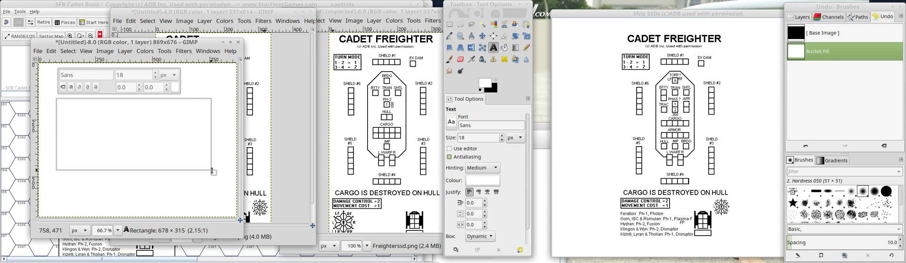
{"action": "left_click", "coordinate": [122, 124]}
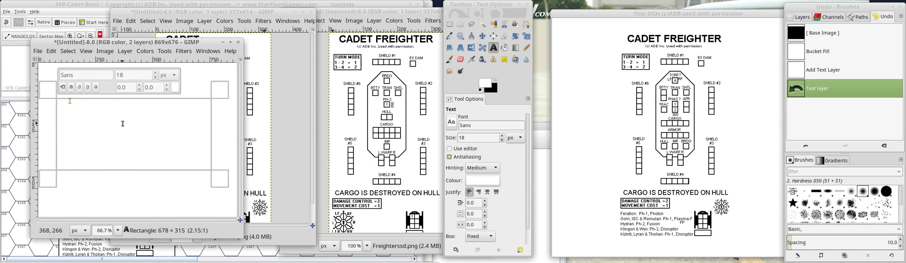
{"action": "left_click", "coordinate": [157, 188]}
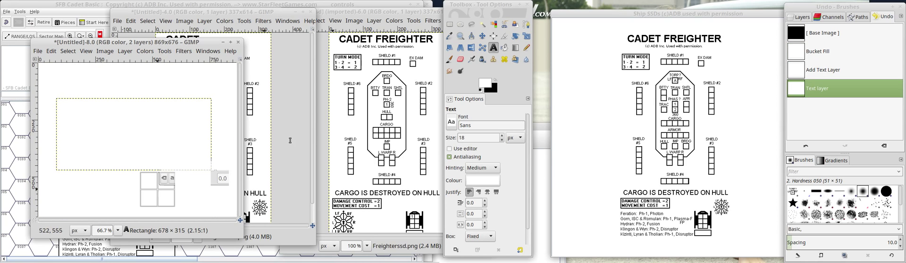
Swap the foreground and background colours so that black is the foreground colour for text.
{"action": "left_click", "coordinate": [494, 88]}
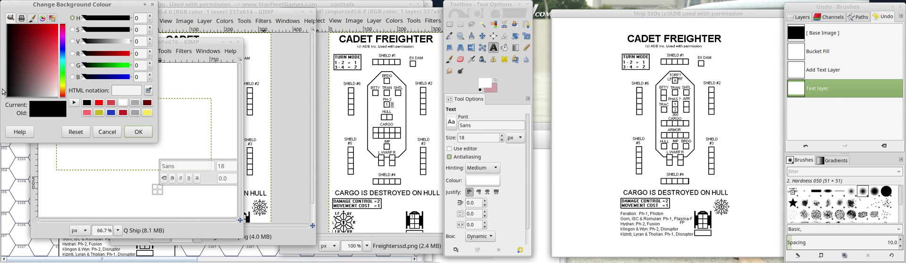
{"action": "left_click", "coordinate": [145, 132]}
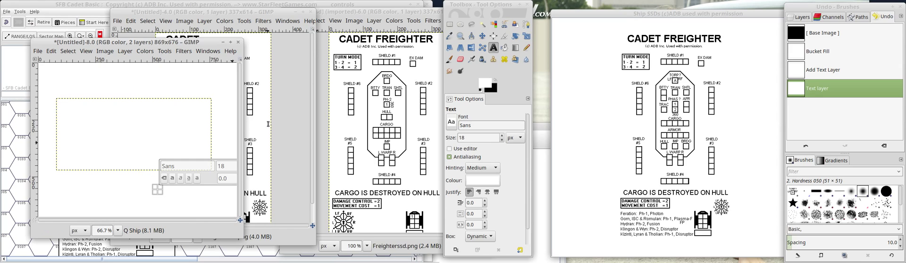
{"action": "left_click", "coordinate": [496, 81]}
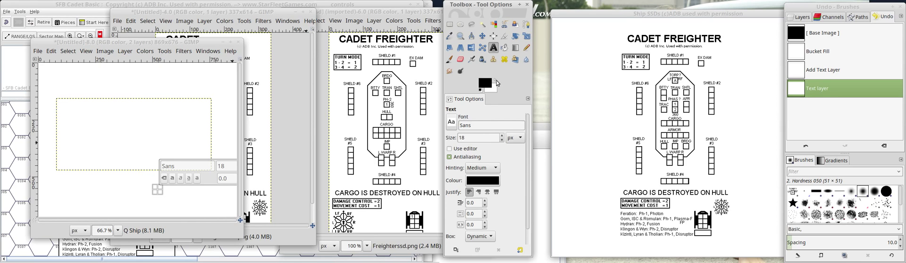
Try to select the entire Q Ship text layer for rectangular selection work.
{"action": "left_click", "coordinate": [129, 84]}
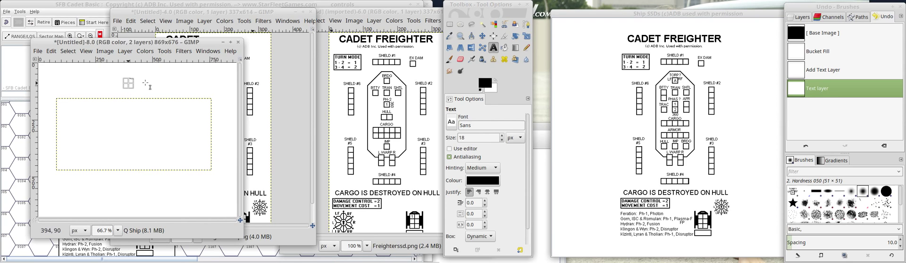
{"action": "left_click", "coordinate": [494, 51]}
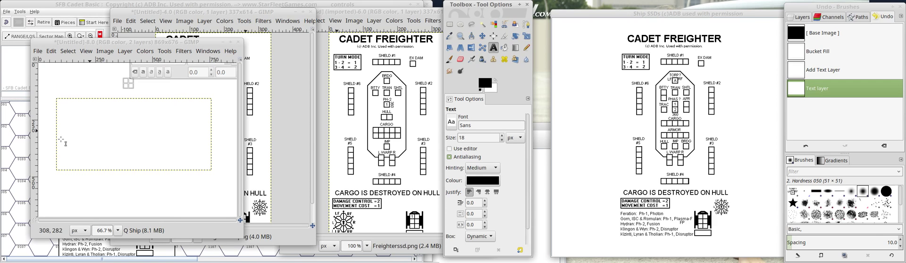
{"action": "left_click", "coordinate": [70, 51]}
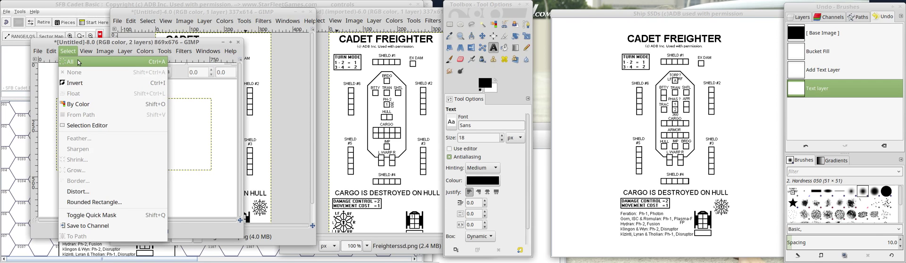
{"action": "left_click", "coordinate": [77, 62]}
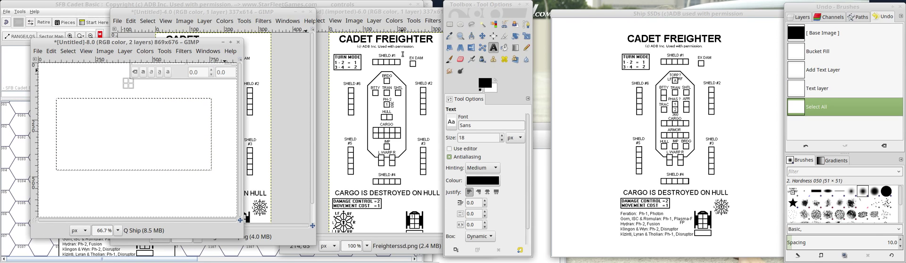
{"action": "left_click", "coordinate": [450, 24]}
{"action": "left_click", "coordinate": [162, 203]}
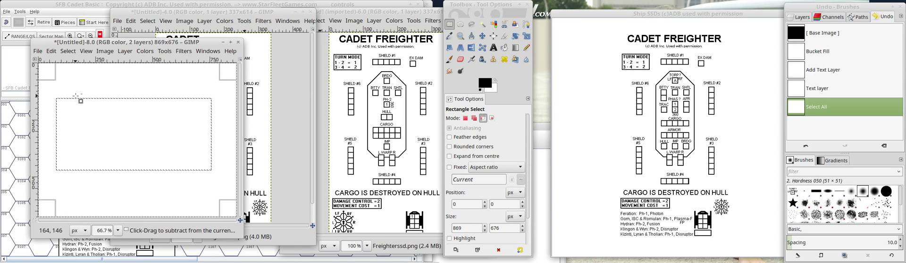
Undo the selection and the Q Ship text layer back to the white fill.
{"action": "key", "text": "ctrl+z"}
{"action": "key", "text": "ctrl+z"}
{"action": "key", "text": "ctrl+z"}
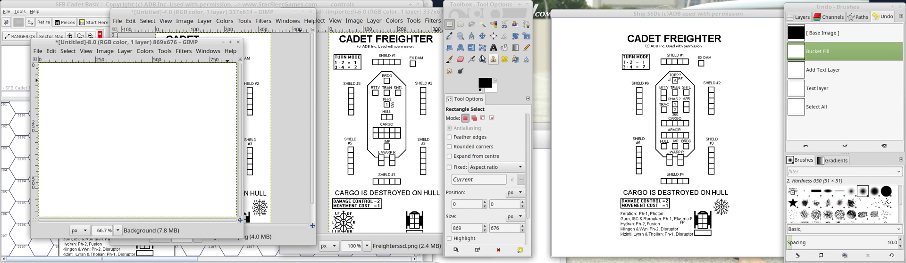
Draw a text box about 795 × 320 px on the white image, without the separate text editor.
{"action": "left_click", "coordinate": [491, 48]}
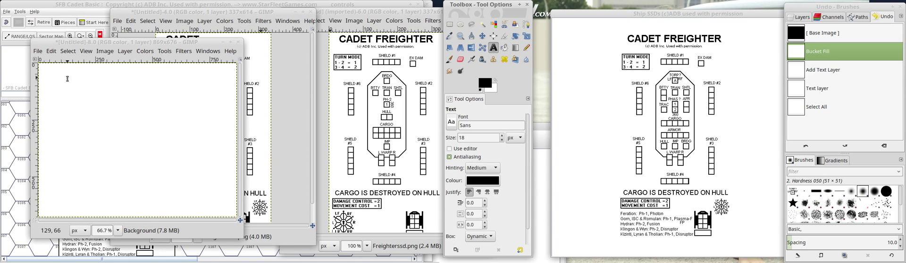
{"action": "left_click_drag", "start_coordinate": [47, 83], "coordinate": [230, 203]}
{"action": "left_click_drag", "start_coordinate": [232, 78], "coordinate": [232, 123]}
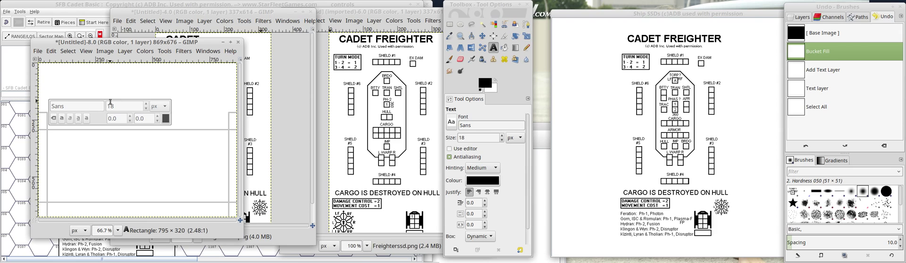
{"action": "left_click", "coordinate": [449, 152]}
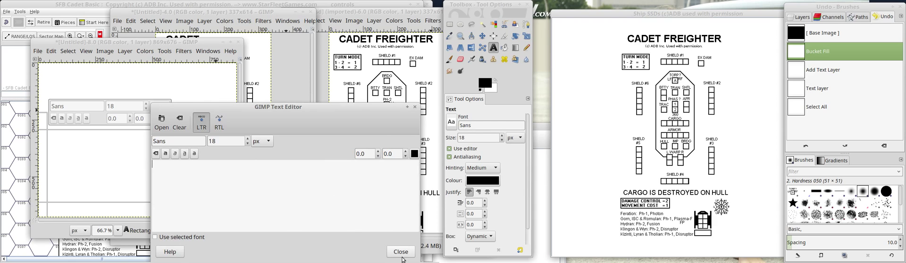
{"action": "left_click", "coordinate": [401, 254]}
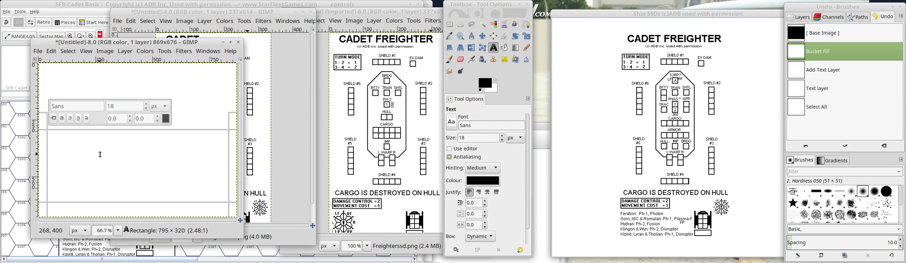
Enter the title CADET Q-SHIP in the text box.
{"action": "type", "text": "CA"}
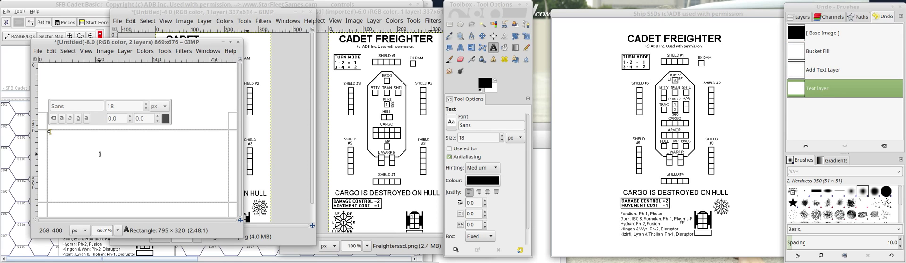
{"action": "key", "text": "BackSpace"}
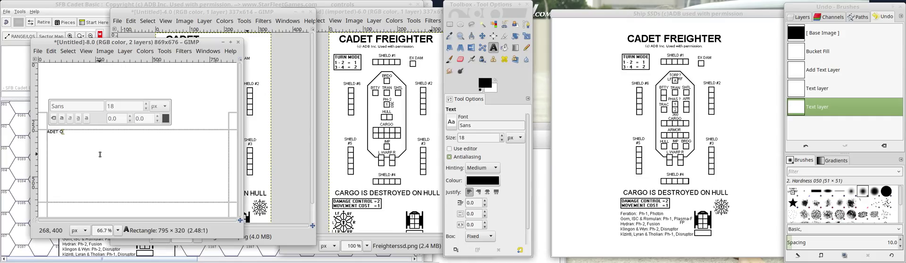
{"action": "type", "text": "ADET Q-SHIP"}
{"action": "type", "text": "C"}
Set the CADET Q-SHIP title to 40 px and make it bold.
{"action": "left_click_drag", "start_coordinate": [71, 131], "coordinate": [33, 130]}
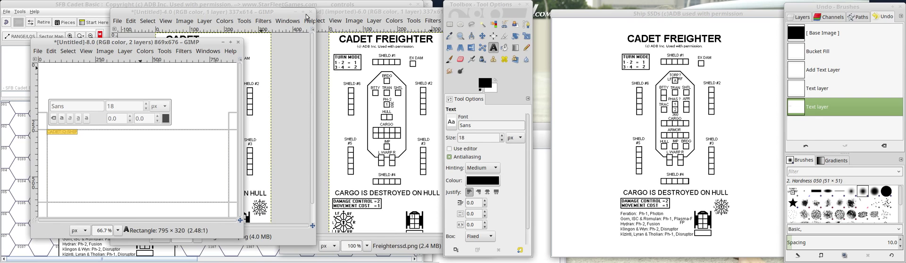
{"action": "double_click", "coordinate": [113, 106]}
{"action": "type", "text": "30"}
{"action": "key", "text": "Return"}
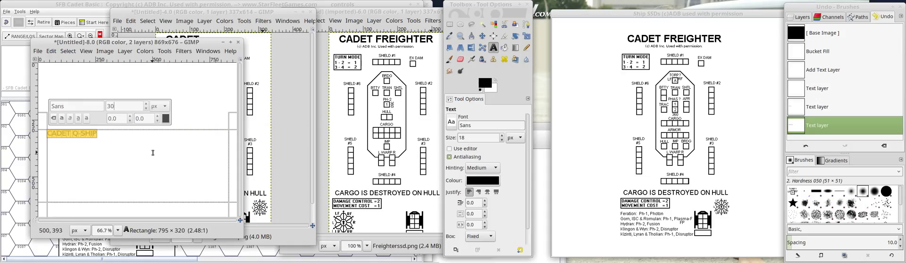
{"action": "key", "text": "BackSpace"}
{"action": "key", "text": "BackSpace"}
{"action": "type", "text": "40"}
{"action": "key", "text": "Return"}
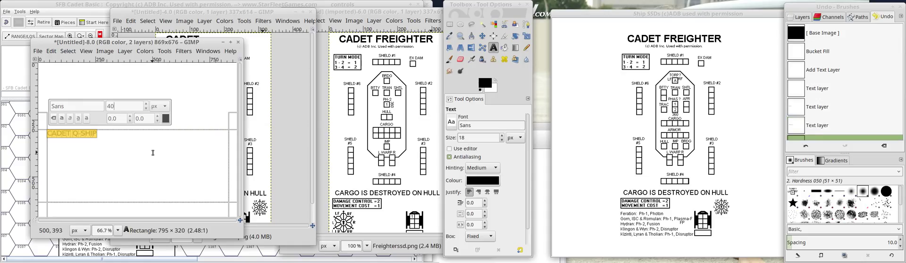
{"action": "left_click", "coordinate": [62, 119]}
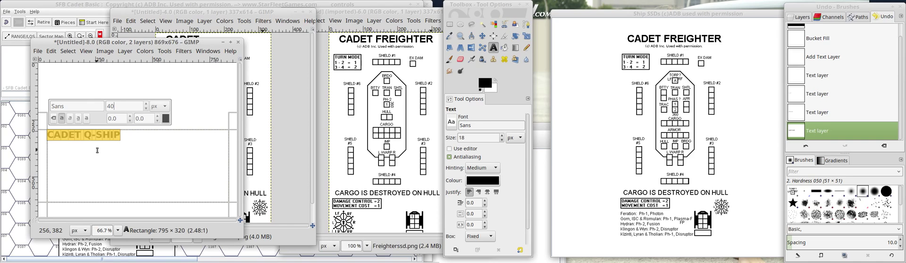
{"action": "left_click", "coordinate": [97, 150]}
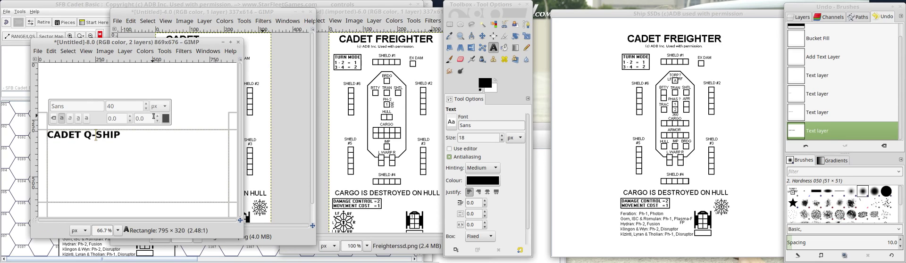
{"action": "left_click", "coordinate": [200, 84]}
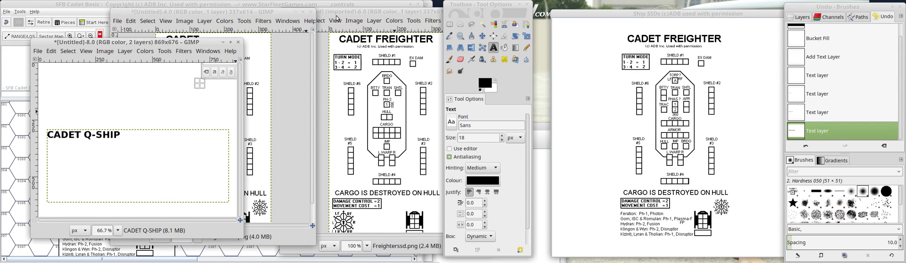
Copy the CADET Q-SHIP title with a rectangular selection about 324 × 40 px and paste it into the edited ship sheet.
{"action": "left_click_drag", "start_coordinate": [226, 13], "coordinate": [356, 29]}
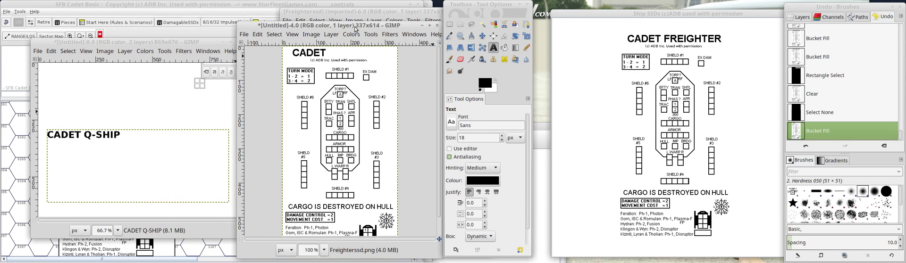
{"action": "left_click_drag", "start_coordinate": [176, 42], "coordinate": [150, 40]}
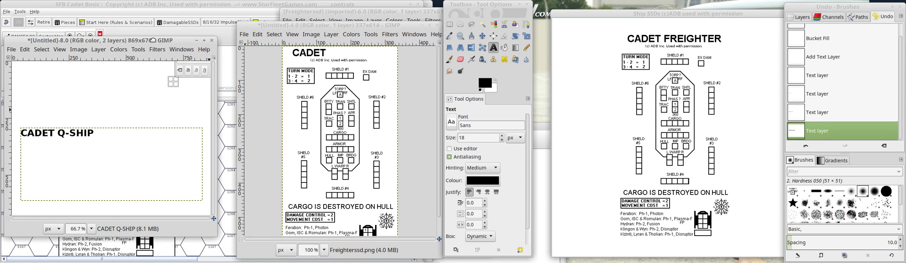
{"action": "left_click", "coordinate": [449, 24]}
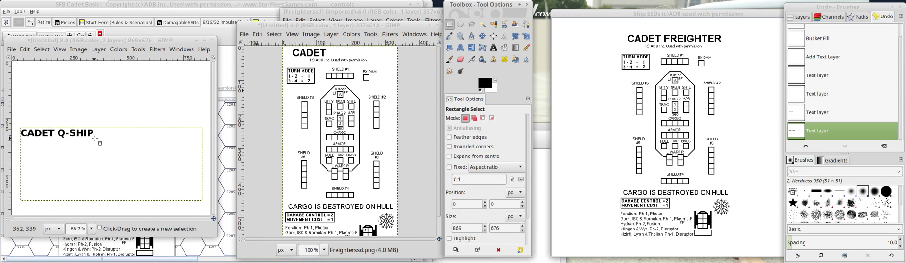
{"action": "left_click_drag", "start_coordinate": [95, 138], "coordinate": [22, 133]}
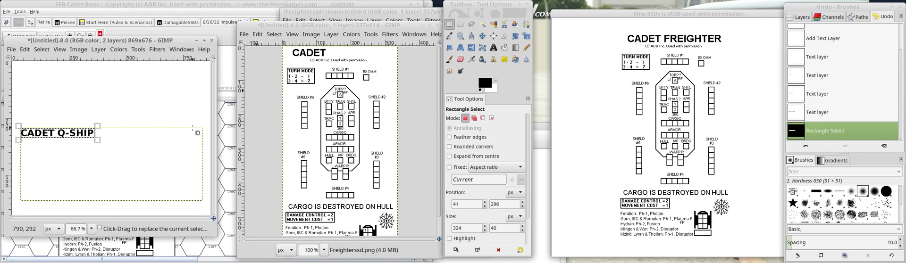
{"action": "key", "text": "ctrl+c"}
{"action": "left_click", "coordinate": [354, 96]}
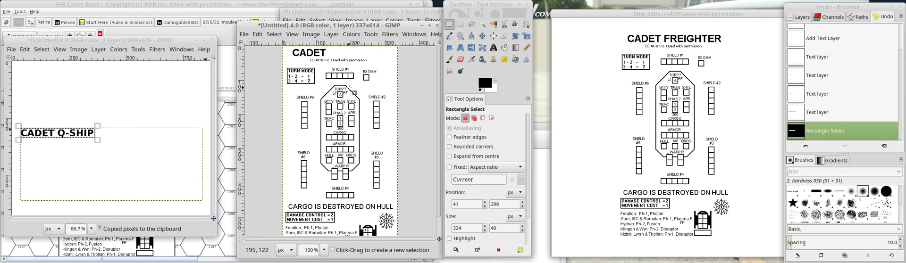
{"action": "key", "text": "ctrl+v"}
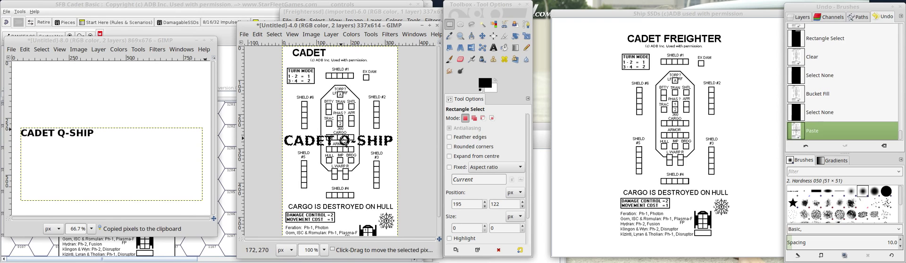
Try moving the pasted title up over the sheet's existing CADET heading, and undo the move.
{"action": "key", "text": "shift+Up"}
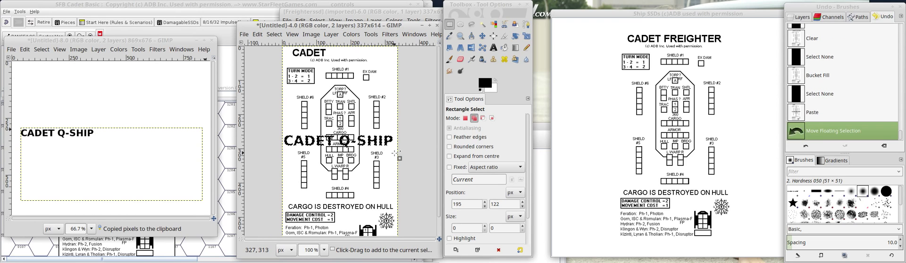
{"action": "key", "text": "shift+Up"}
{"action": "key", "text": "shift+Up"}
{"action": "key", "text": "shift+Up"}
{"action": "key", "text": "shift+Up"}
{"action": "key", "text": "shift+Up"}
{"action": "key", "text": "shift+Up"}
{"action": "key", "text": "shift+Up"}
{"action": "key", "text": "shift+Up"}
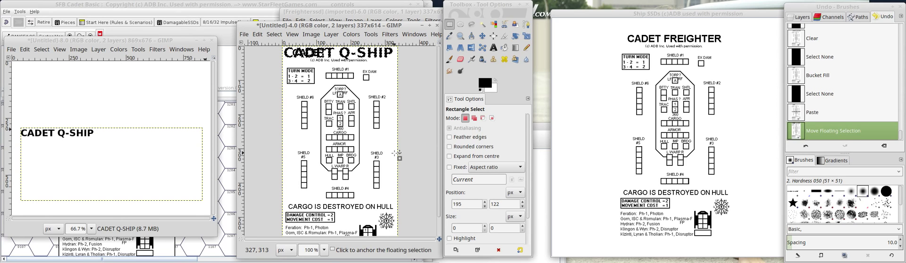
{"action": "key", "text": "ctrl+z"}
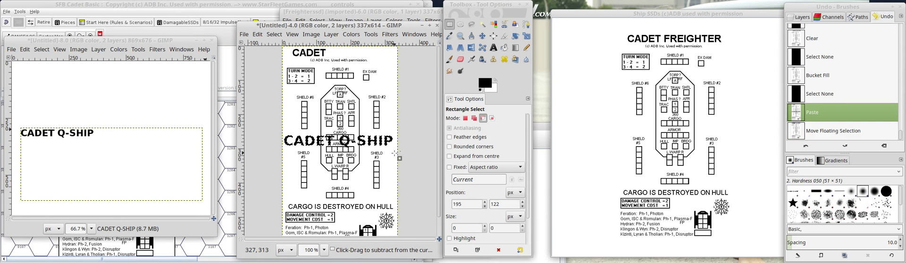
Undo the title paste and clear the sheet's CADET heading with a rectangular selection about 135 × 45 px.
{"action": "key", "text": "ctrl+z"}
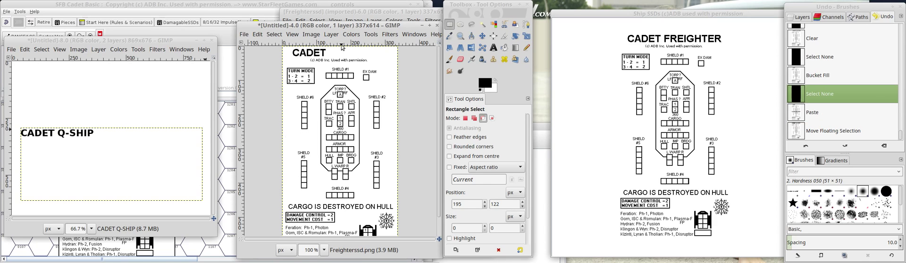
{"action": "left_click", "coordinate": [449, 28]}
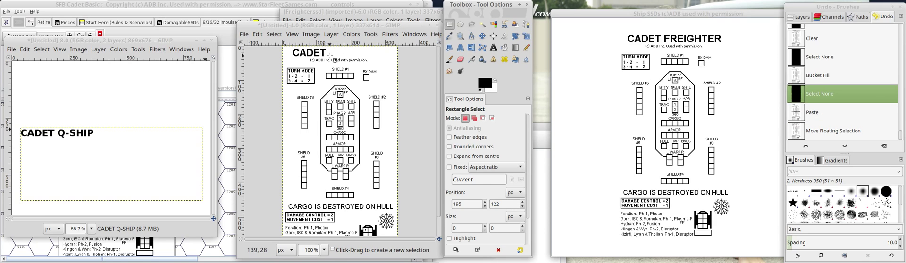
{"action": "left_click_drag", "start_coordinate": [335, 62], "coordinate": [285, 46]}
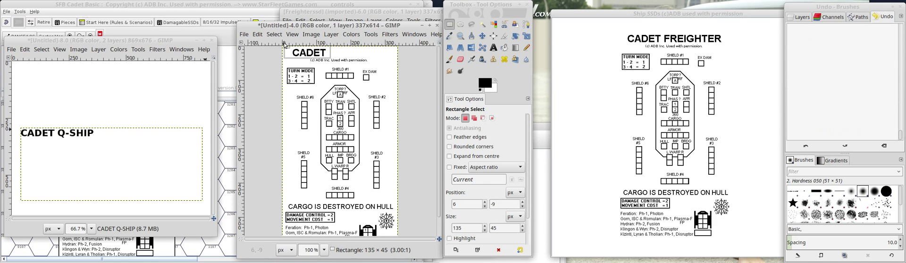
{"action": "key", "text": "Delete"}
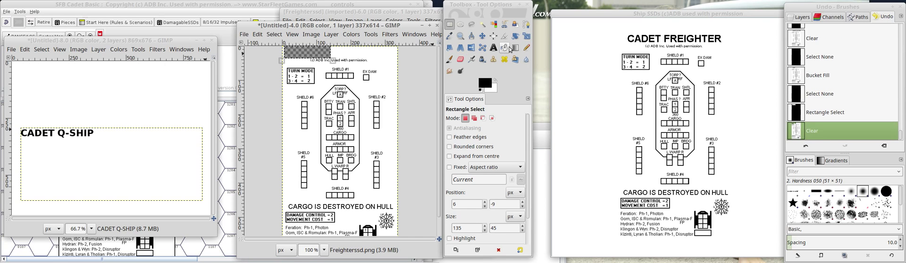
Bucket fill the cleared heading area with white by swapping the foreground and background colours.
{"action": "left_click", "coordinate": [504, 48]}
{"action": "left_click", "coordinate": [490, 86]}
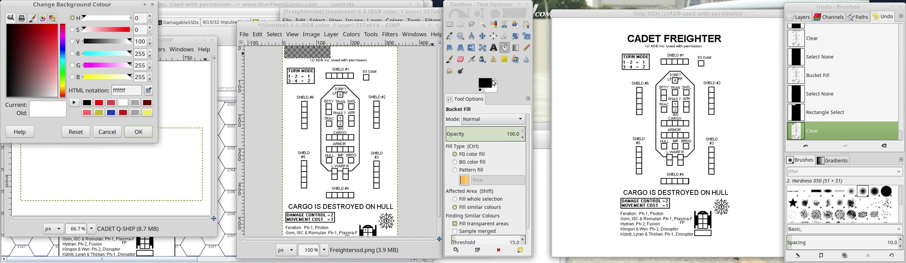
{"action": "left_click", "coordinate": [108, 133]}
{"action": "key", "text": "x"}
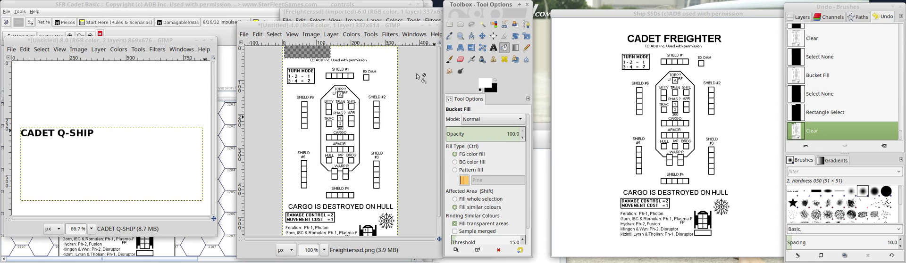
{"action": "left_click", "coordinate": [313, 49]}
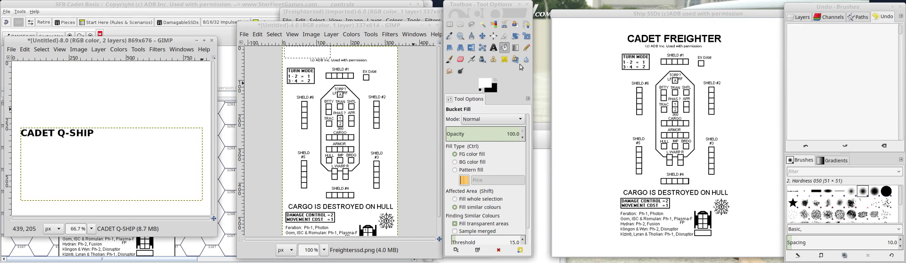
Cut the CADET Q-SHIP title from its image with a rectangular selection about 330 × 45 px and paste it into the ship sheet.
{"action": "left_click", "coordinate": [449, 24]}
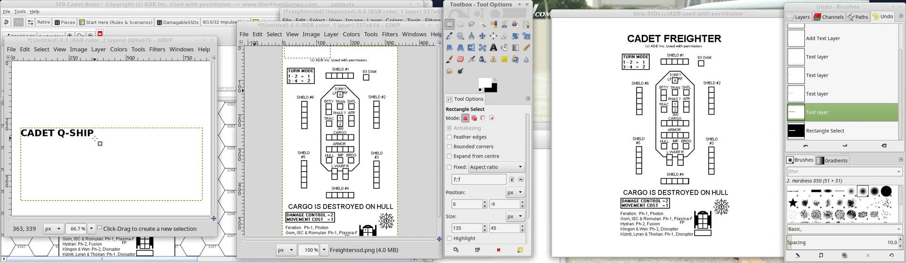
{"action": "left_click_drag", "start_coordinate": [94, 138], "coordinate": [18, 127]}
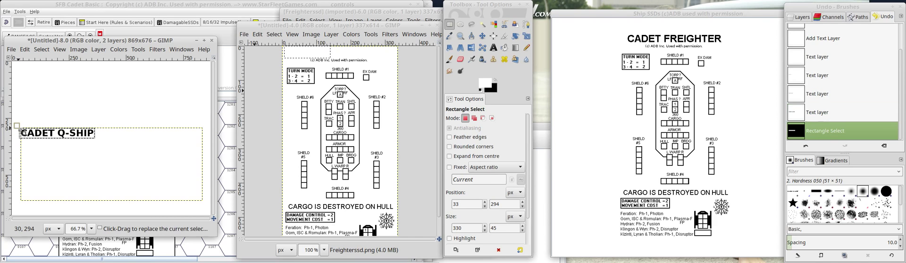
{"action": "key", "text": "ctrl+x"}
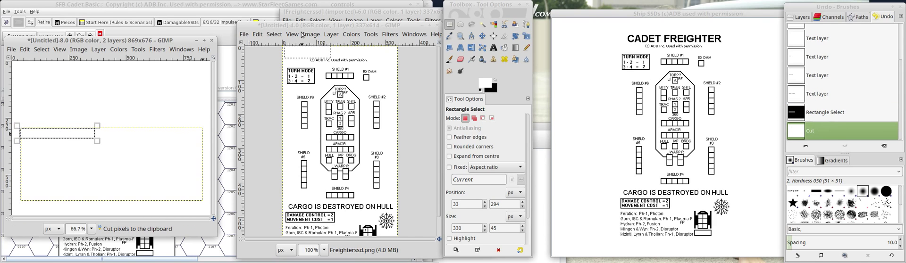
{"action": "left_click", "coordinate": [331, 58]}
{"action": "key", "text": "ctrl+v"}
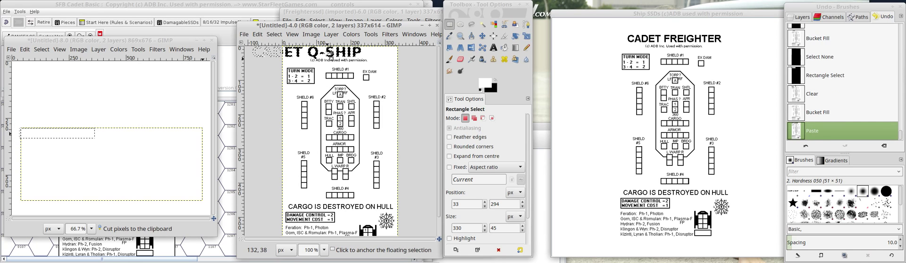
Shift the pasted CADET Q-SHIP title right until it sits fully within the top of the sheet, and anchor it.
{"action": "key", "text": "shift+Right"}
{"action": "key", "text": "shift+Right"}
{"action": "key", "text": "shift+Right"}
{"action": "key", "text": "shift+Right"}
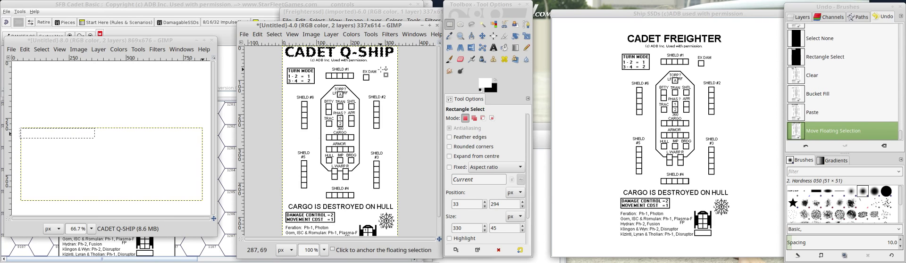
{"action": "left_click", "coordinate": [359, 72]}
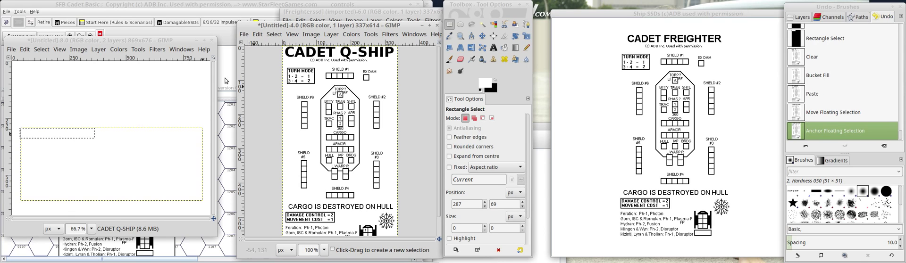
Close the separate title image and discard its changes.
{"action": "left_click", "coordinate": [212, 41]}
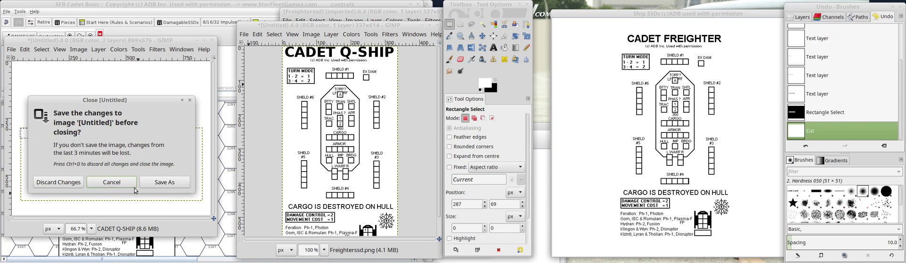
{"action": "left_click", "coordinate": [67, 184]}
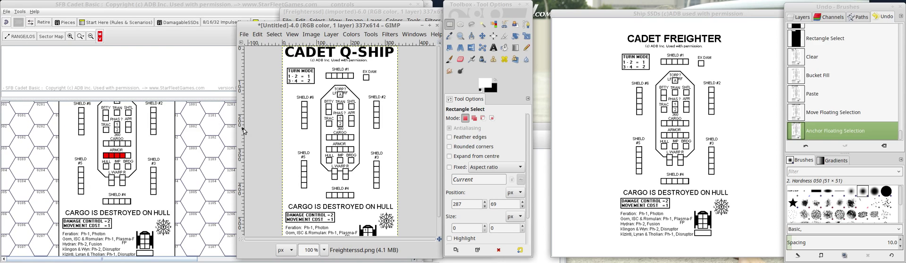
Switch to VASSAL and try to refresh the Q Ship's Basic Piece image by reselecting QShipssd.png from the Freighter folder.
{"action": "left_click", "coordinate": [281, 258]}
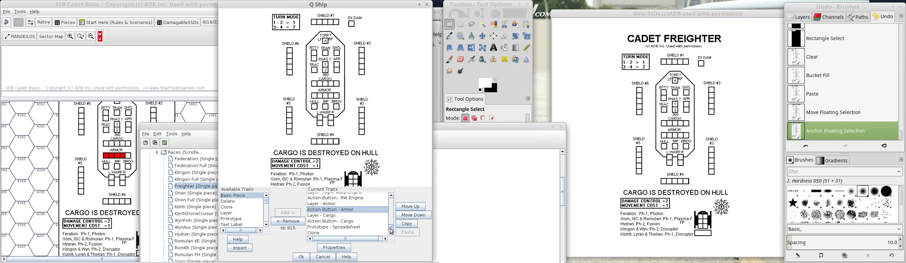
{"action": "scroll", "coordinate": [390, 231], "scroll_direction": "up", "scroll_amount": 10}
{"action": "double_click", "coordinate": [329, 196]}
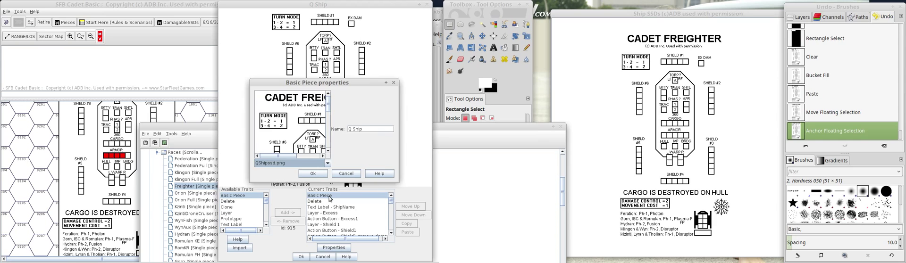
{"action": "left_click", "coordinate": [316, 107]}
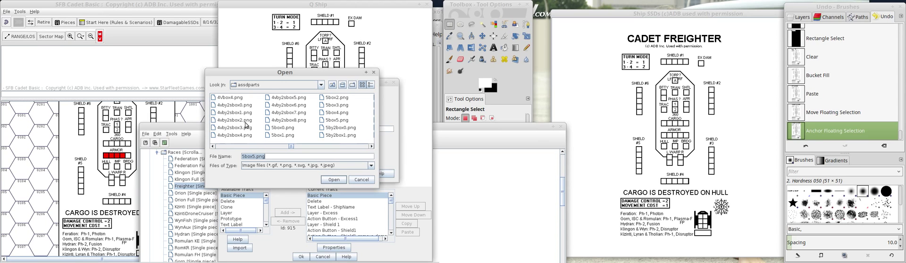
{"action": "left_click", "coordinate": [332, 84]}
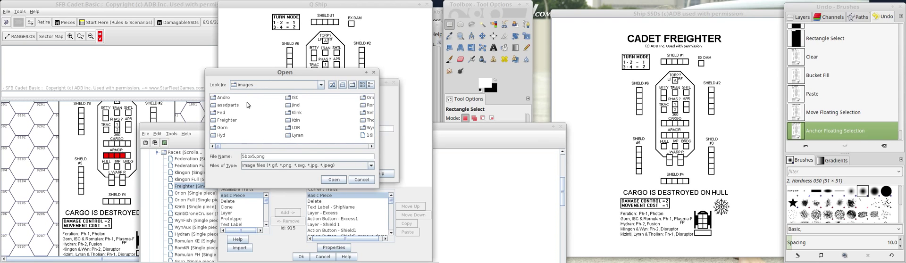
{"action": "double_click", "coordinate": [220, 119]}
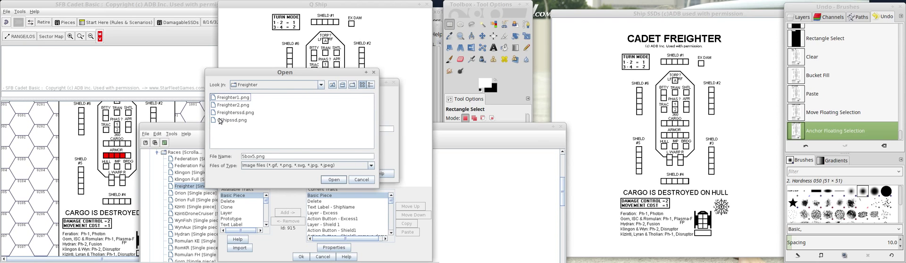
{"action": "double_click", "coordinate": [221, 120]}
{"action": "left_click", "coordinate": [312, 174]}
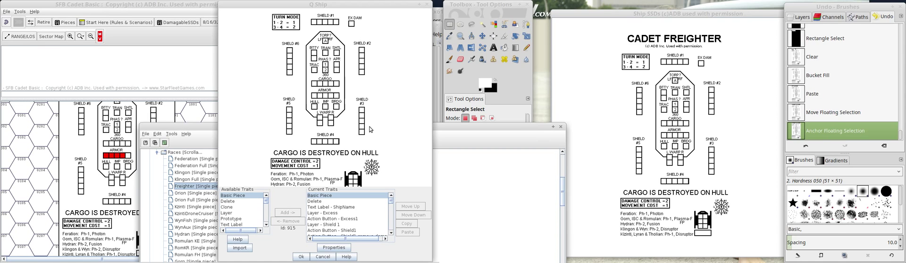
{"action": "left_click", "coordinate": [696, 67]}
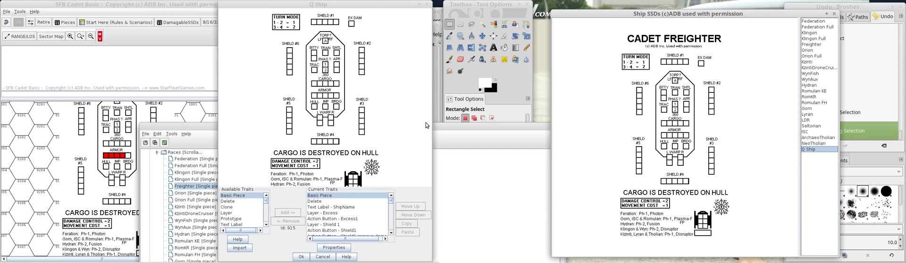
{"action": "left_click", "coordinate": [301, 256]}
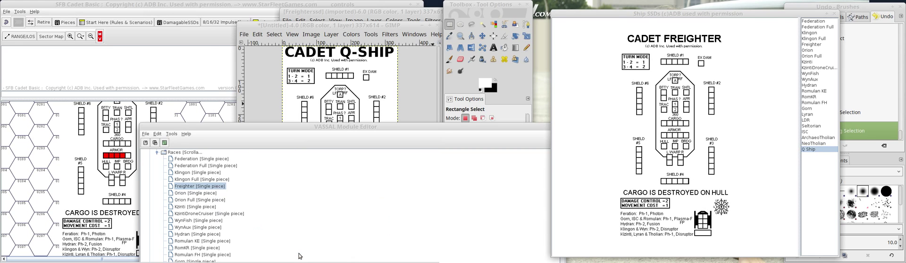
{"action": "left_click", "coordinate": [650, 169]}
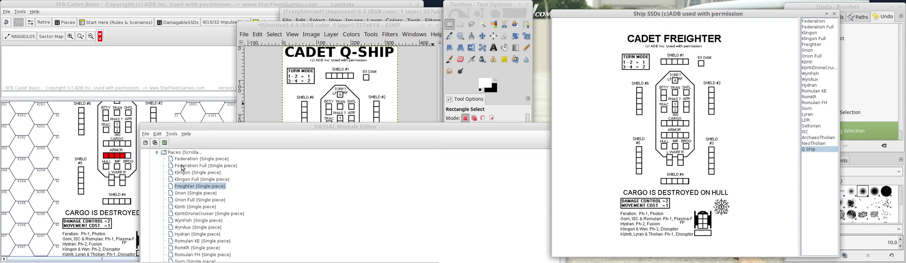
Reopen the Q Ship piece from the Races list and reselect QShipssd.png as its Basic Piece image.
{"action": "left_click", "coordinate": [249, 229]}
{"action": "scroll", "coordinate": [249, 229], "scroll_direction": "down", "scroll_amount": 1}
{"action": "scroll", "coordinate": [249, 229], "scroll_direction": "down", "scroll_amount": 5}
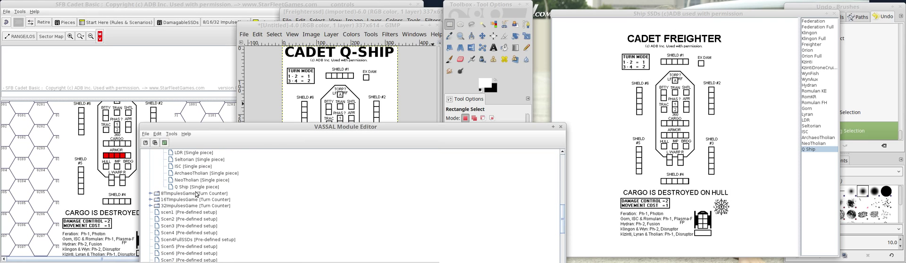
{"action": "double_click", "coordinate": [194, 188]}
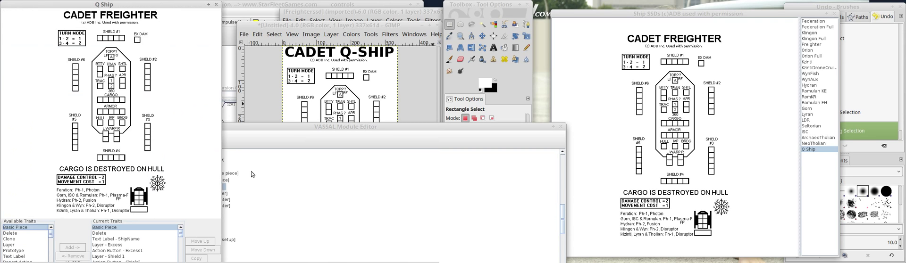
{"action": "left_click_drag", "start_coordinate": [140, 6], "coordinate": [351, 17]}
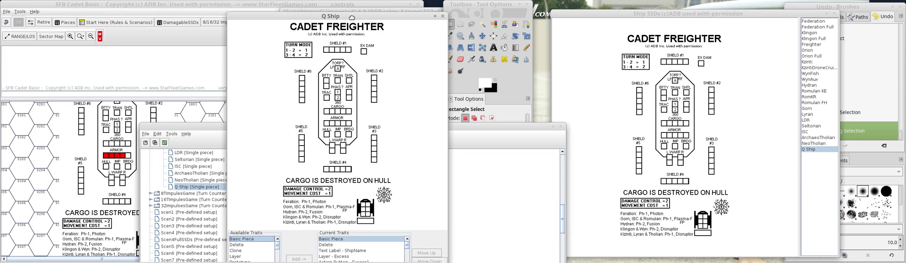
{"action": "double_click", "coordinate": [330, 121]}
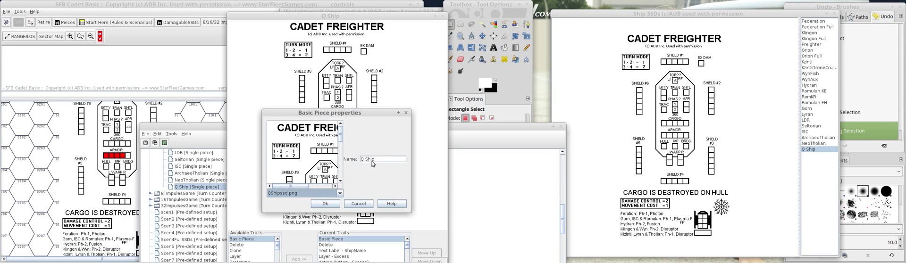
{"action": "left_click", "coordinate": [300, 159]}
{"action": "double_click", "coordinate": [253, 150]}
Switch to GIMP and export the edited CADET Q-SHIP sheet to its existing image file.
{"action": "left_click", "coordinate": [526, 82]}
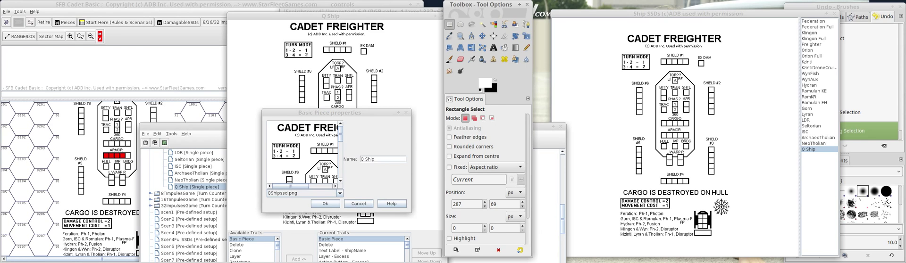
{"action": "mouse_move", "coordinate": [158, 258]}
{"action": "left_click", "coordinate": [132, 257]}
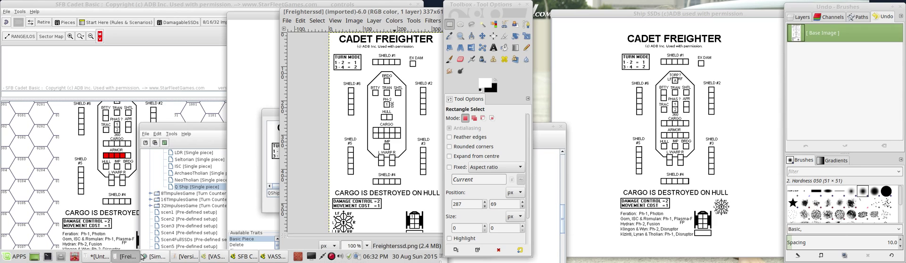
{"action": "left_click", "coordinate": [142, 258]}
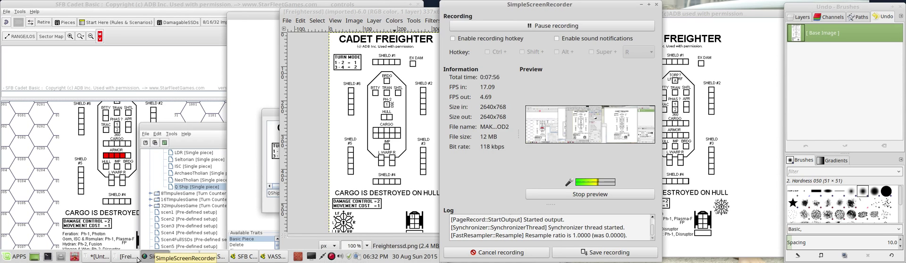
{"action": "left_click", "coordinate": [100, 257]}
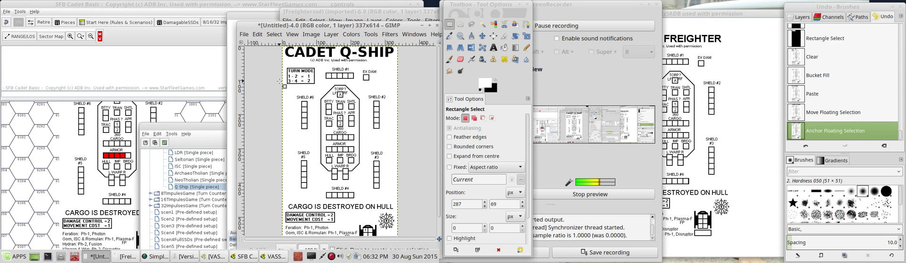
{"action": "left_click", "coordinate": [244, 34]}
{"action": "left_click", "coordinate": [282, 163]}
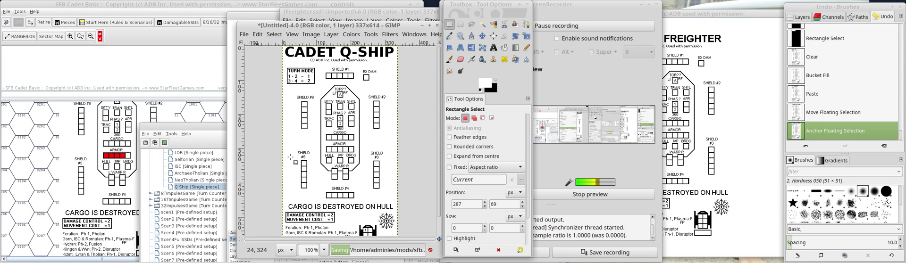
Return to VASSAL and reload the exported QShipssd.png from the Freighter folder as the Q Ship's Basic Piece image.
{"action": "left_click", "coordinate": [259, 18]}
{"action": "double_click", "coordinate": [307, 165]}
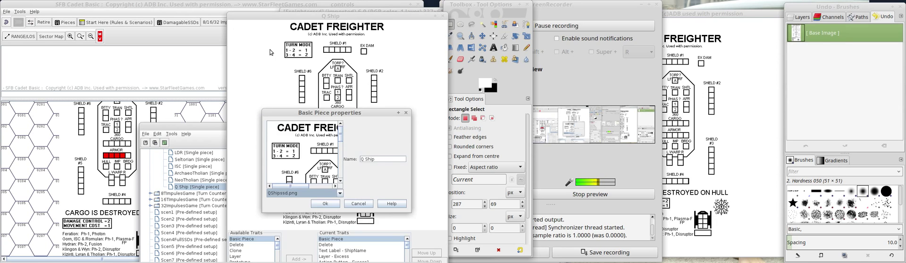
{"action": "double_click", "coordinate": [307, 165]}
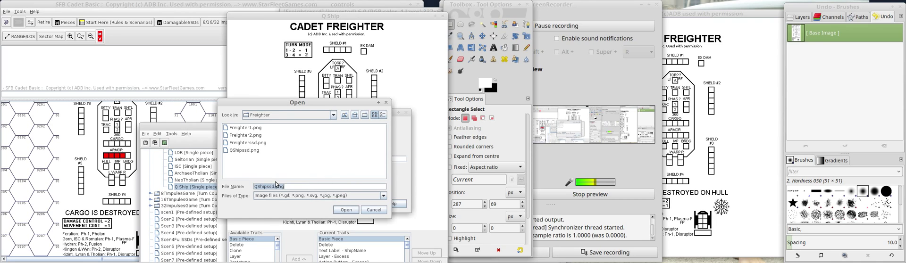
{"action": "double_click", "coordinate": [239, 153]}
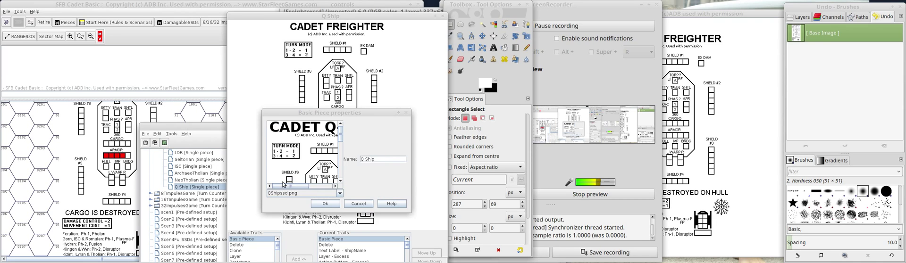
{"action": "left_click_drag", "start_coordinate": [285, 187], "coordinate": [309, 187]}
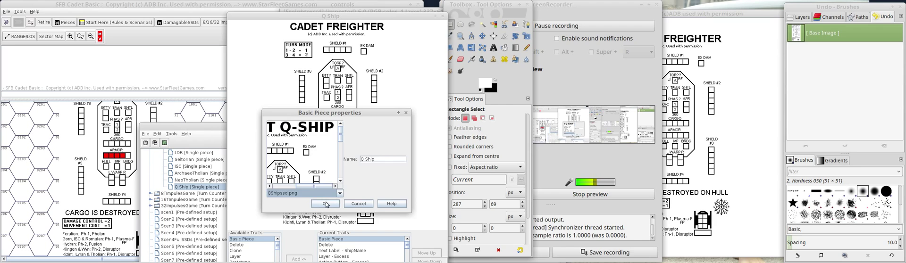
{"action": "left_click", "coordinate": [331, 204]}
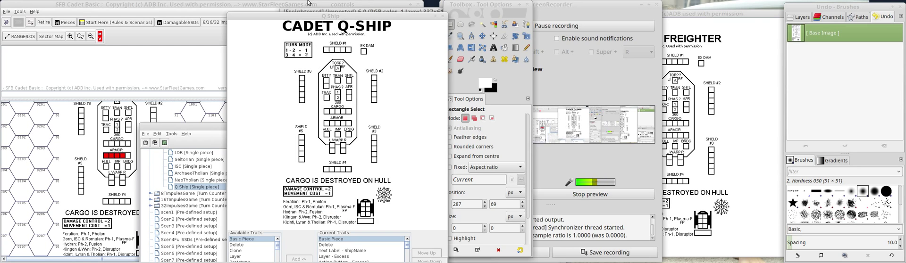
Look through the Q Ship's current traits from the shields down to the Bridge damage layer.
{"action": "left_click_drag", "start_coordinate": [313, 17], "coordinate": [285, 5]}
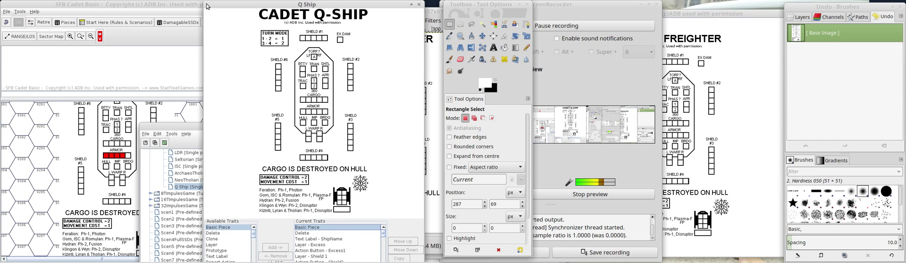
{"action": "left_click_drag", "start_coordinate": [207, 6], "coordinate": [232, 9]}
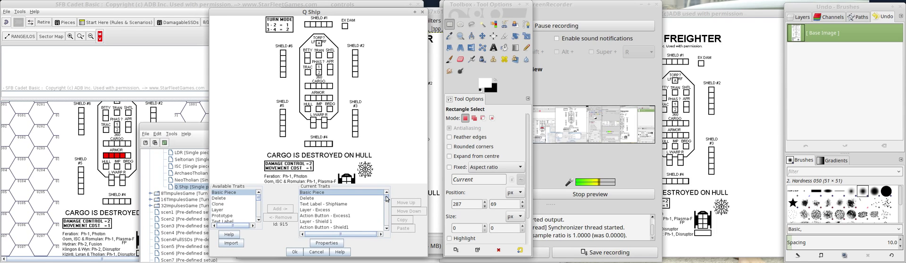
{"action": "left_click", "coordinate": [314, 221]}
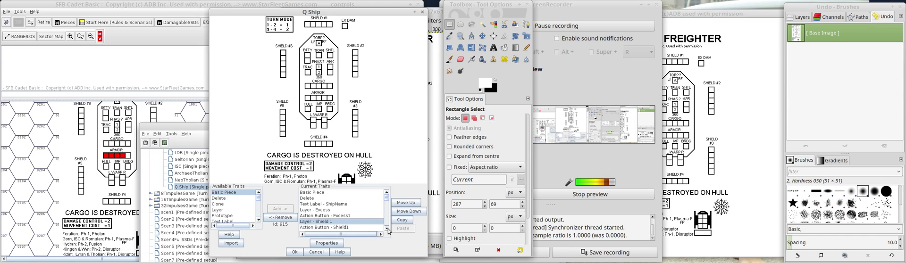
{"action": "left_click", "coordinate": [387, 228]}
{"action": "left_click", "coordinate": [387, 228]}
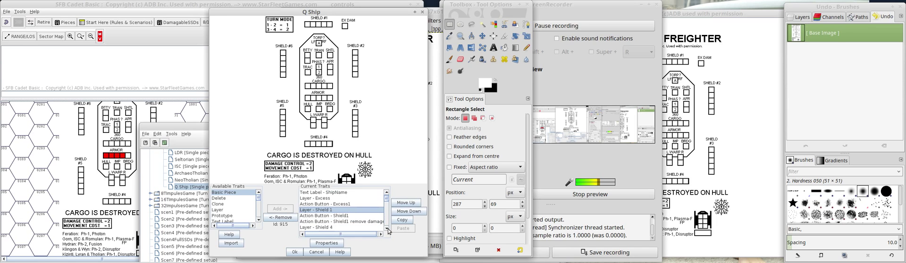
{"action": "left_click", "coordinate": [387, 228]}
{"action": "left_click", "coordinate": [387, 228]}
{"action": "left_click", "coordinate": [387, 228]}
{"action": "left_click", "coordinate": [387, 228]}
{"action": "left_click", "coordinate": [387, 228]}
{"action": "left_click", "coordinate": [387, 229]}
{"action": "left_click", "coordinate": [387, 228]}
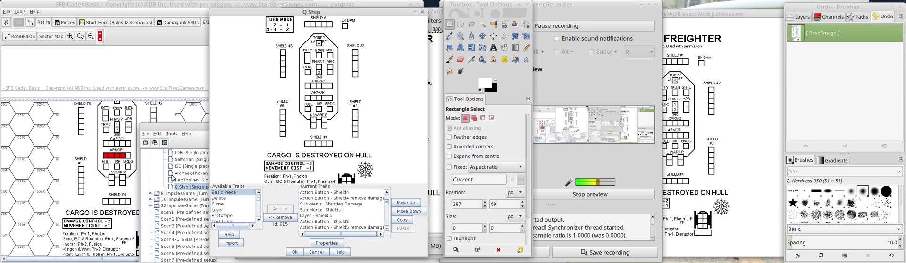
{"action": "left_click_drag", "start_coordinate": [179, 128], "coordinate": [47, 77]}
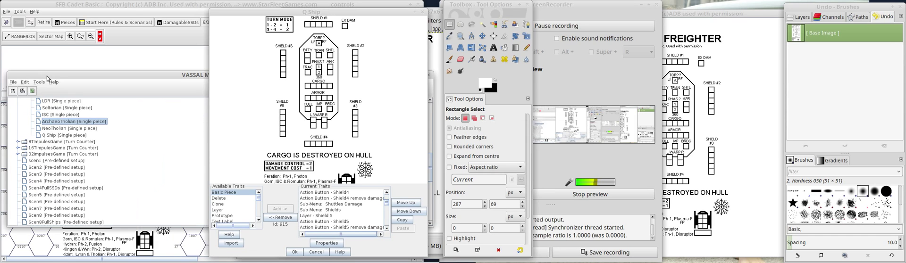
{"action": "left_click", "coordinate": [71, 122]}
{"action": "left_click", "coordinate": [47, 136]}
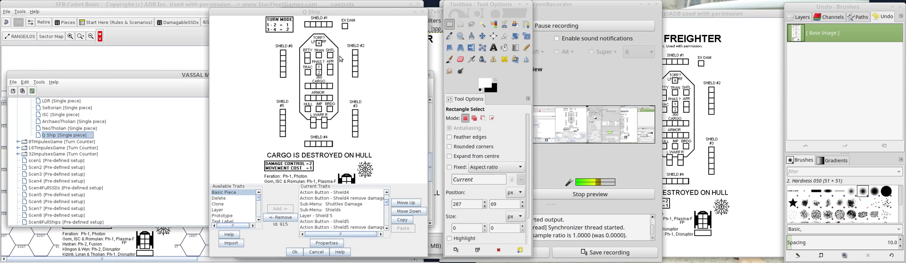
{"action": "left_click_drag", "start_coordinate": [165, 75], "coordinate": [263, 233]}
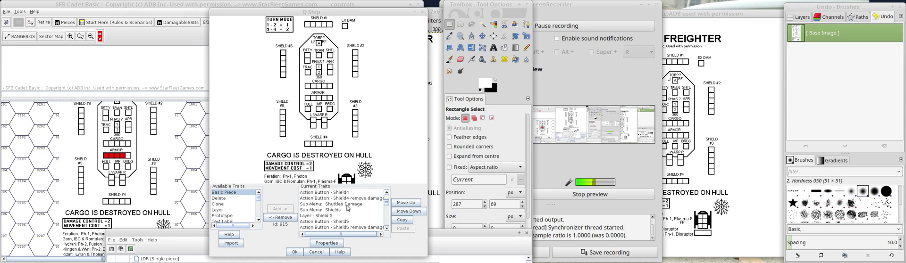
{"action": "double_click", "coordinate": [387, 229]}
{"action": "left_click", "coordinate": [387, 230]}
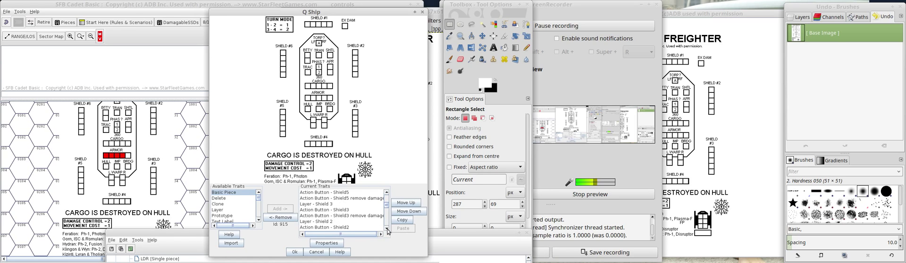
{"action": "left_click", "coordinate": [387, 231]}
{"action": "left_click", "coordinate": [387, 231]}
{"action": "left_click", "coordinate": [387, 230]}
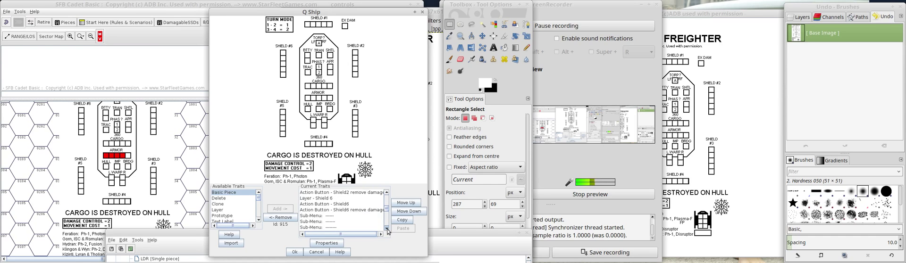
{"action": "left_click", "coordinate": [387, 230]}
{"action": "left_click", "coordinate": [388, 230]}
{"action": "left_click", "coordinate": [388, 230]}
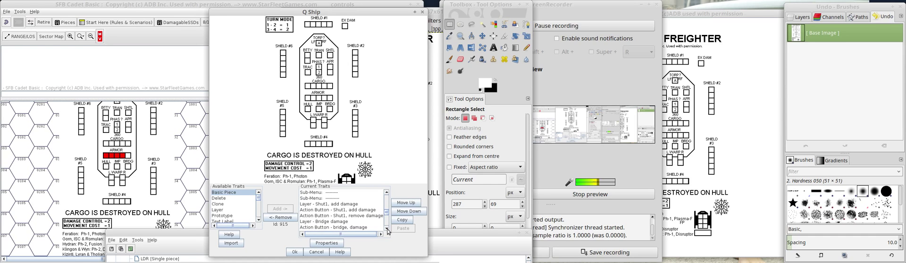
{"action": "left_click", "coordinate": [325, 223]}
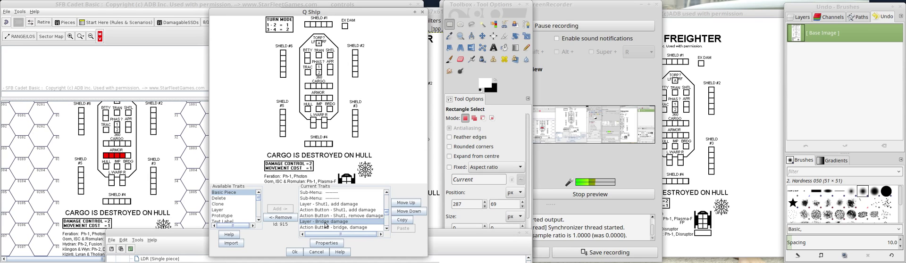
Test the Bridge damage command on the Q Ship piece on the map and return to its traits.
{"action": "left_click", "coordinate": [133, 126]}
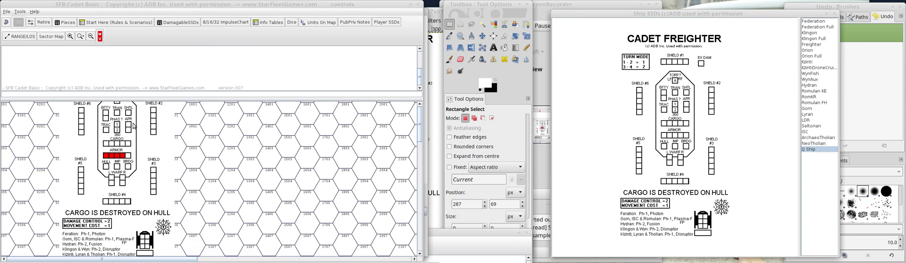
{"action": "right_click", "coordinate": [134, 126]}
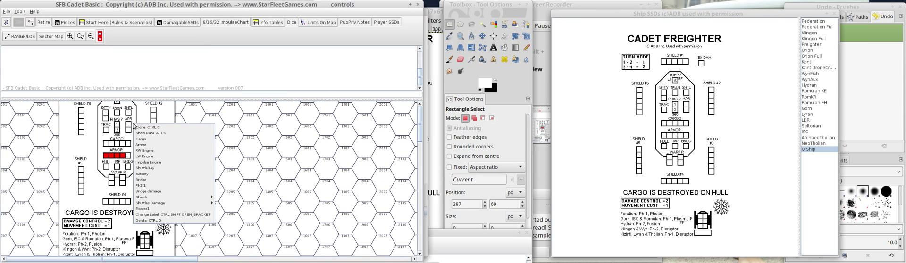
{"action": "left_click", "coordinate": [184, 182]}
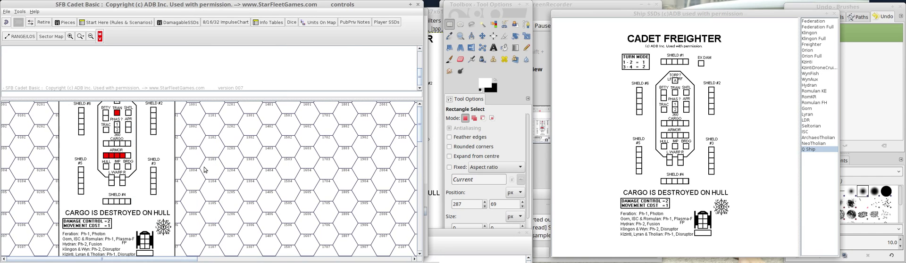
{"action": "left_click", "coordinate": [279, 259]}
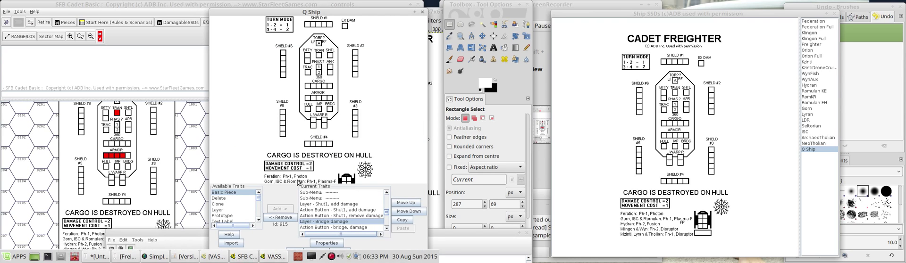
Rename the Q Ship's Bridge damage layer as Transporter damage.
{"action": "scroll", "coordinate": [332, 221], "scroll_direction": "down", "scroll_amount": 1}
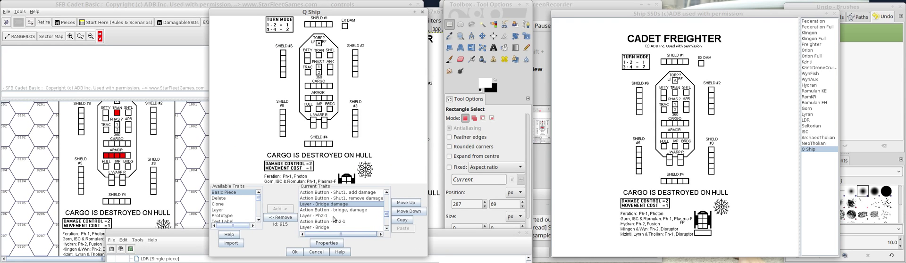
{"action": "double_click", "coordinate": [334, 208]}
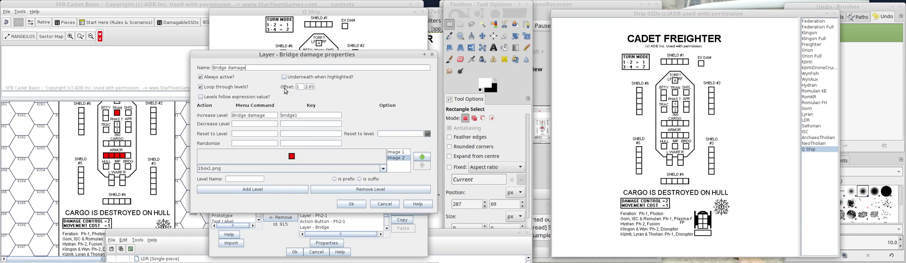
{"action": "left_click_drag", "start_coordinate": [257, 67], "coordinate": [169, 66]}
{"action": "left_click", "coordinate": [227, 68]}
{"action": "left_click_drag", "start_coordinate": [225, 68], "coordinate": [185, 69]}
{"action": "type", "text": "Transporter"}
Set the layer's Increase Level menu command to Transporter damage and its key to trans1, and accept the layer.
{"action": "left_click_drag", "start_coordinate": [248, 116], "coordinate": [226, 114]}
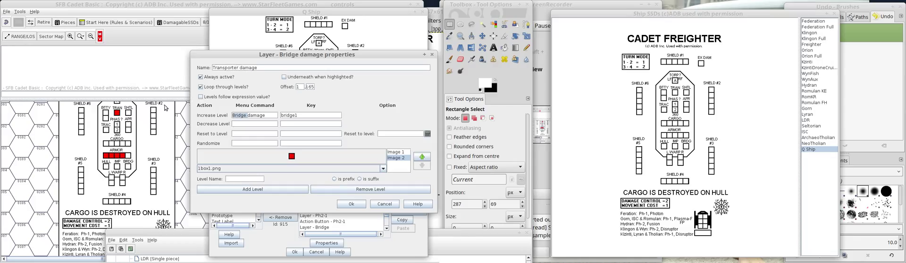
{"action": "type", "text": "Transporter"}
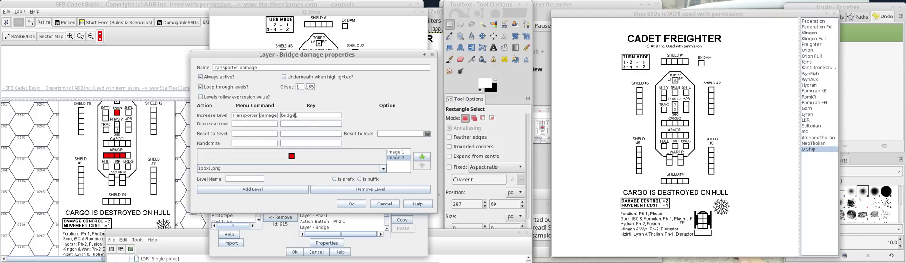
{"action": "key", "text": "Tab"}
{"action": "type", "text": "trans1"}
{"action": "left_click", "coordinate": [350, 204]}
Set the bridge damage action button's description to Transporter damage and its invoked key command to trans1.
{"action": "left_click", "coordinate": [331, 210]}
{"action": "double_click", "coordinate": [331, 211]}
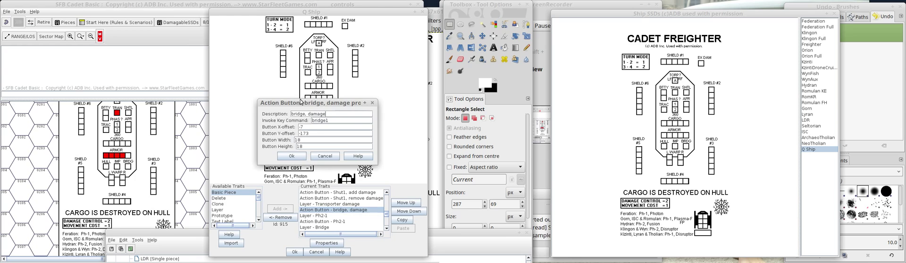
{"action": "left_click_drag", "start_coordinate": [307, 115], "coordinate": [223, 117]}
{"action": "type", "text": "Transporter"}
{"action": "left_click_drag", "start_coordinate": [330, 120], "coordinate": [261, 125]}
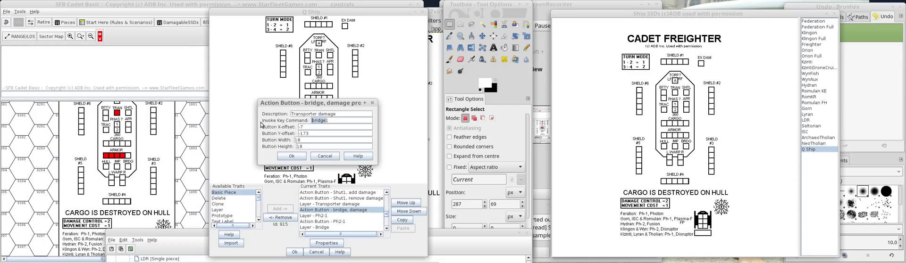
{"action": "type", "text": "trans1"}
{"action": "left_click", "coordinate": [291, 155]}
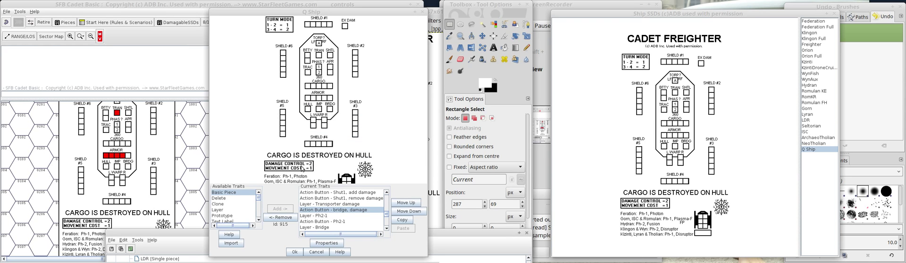
Replace the Q Ship piece on the map with a fresh CADET Q-SHIP copy and test its Transporter damage command.
{"action": "left_click", "coordinate": [132, 148]}
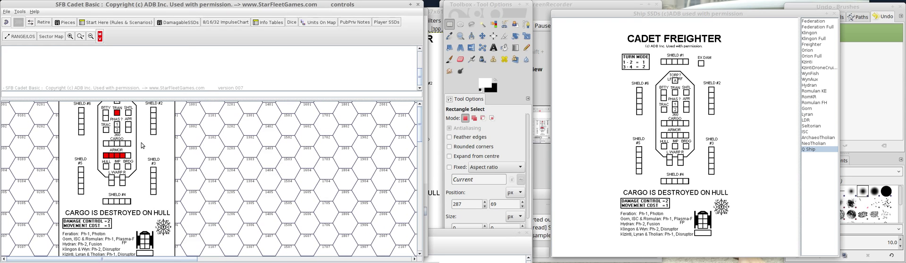
{"action": "right_click", "coordinate": [141, 142]}
{"action": "left_click", "coordinate": [181, 240]}
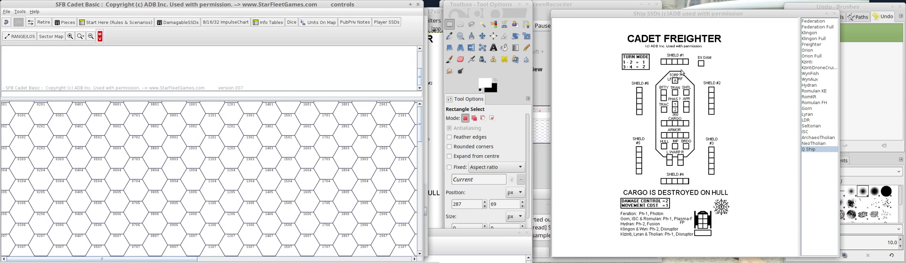
{"action": "left_click", "coordinate": [711, 40]}
{"action": "left_click_drag", "start_coordinate": [283, 108], "coordinate": [114, 168]}
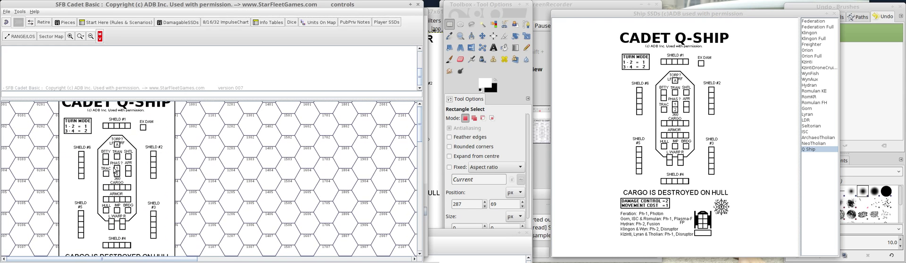
{"action": "right_click", "coordinate": [145, 126]}
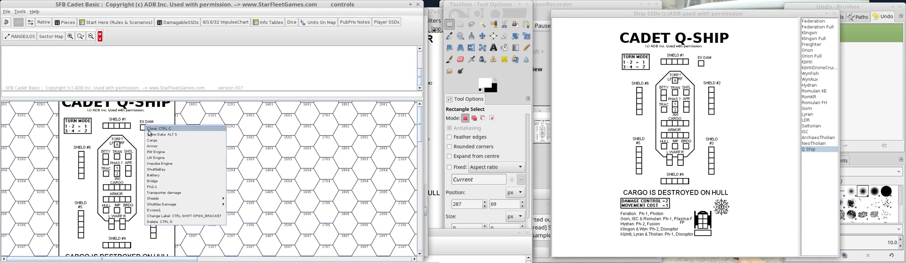
{"action": "left_click", "coordinate": [181, 176]}
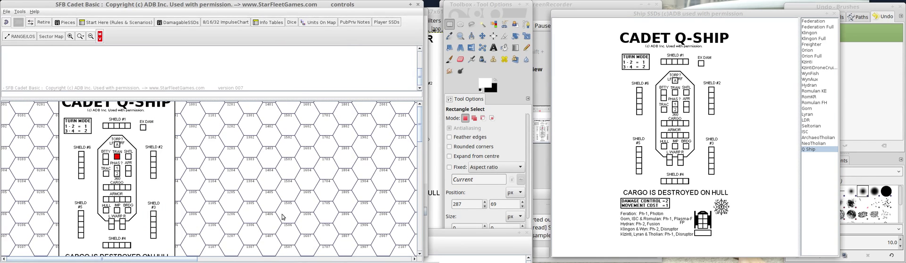
Return to the Q Ship piece's trait editor and review the Transporter damage action button and layer settings.
{"action": "mouse_move", "coordinate": [310, 262]}
{"action": "left_click", "coordinate": [264, 257]}
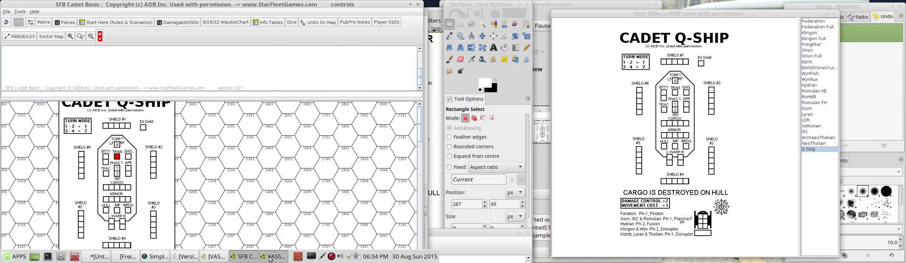
{"action": "left_click", "coordinate": [349, 215]}
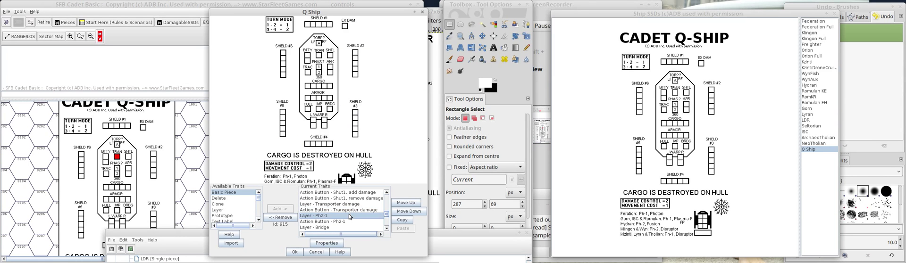
{"action": "left_click", "coordinate": [344, 204]}
{"action": "left_click", "coordinate": [347, 209]}
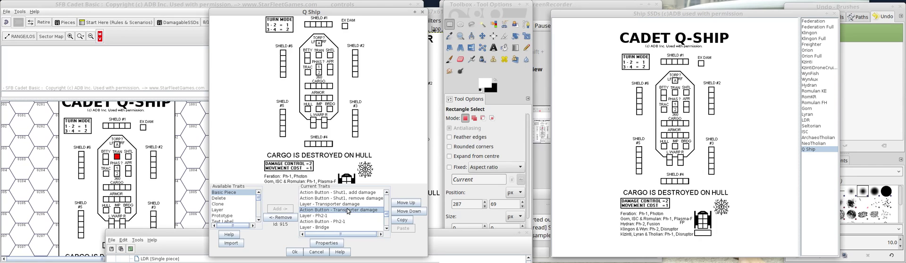
{"action": "double_click", "coordinate": [347, 210]}
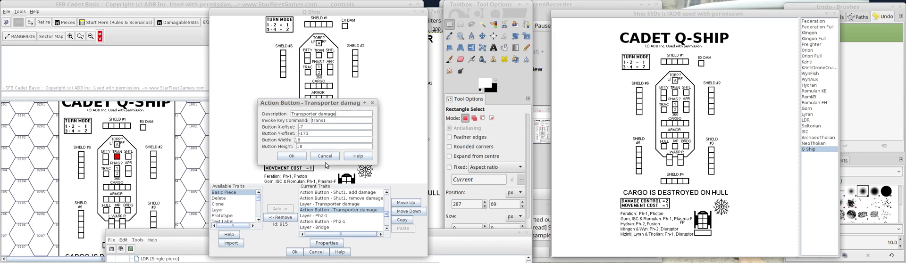
{"action": "left_click", "coordinate": [292, 156]}
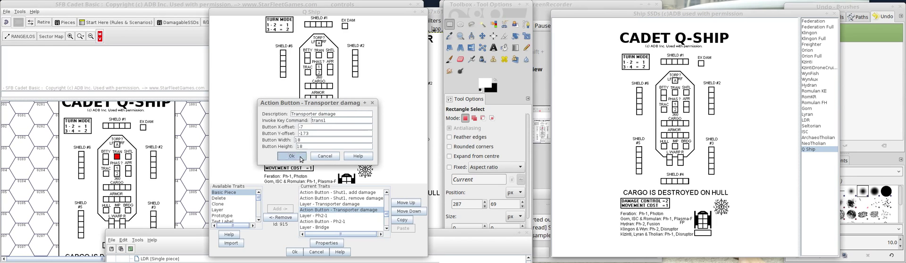
{"action": "double_click", "coordinate": [329, 206]}
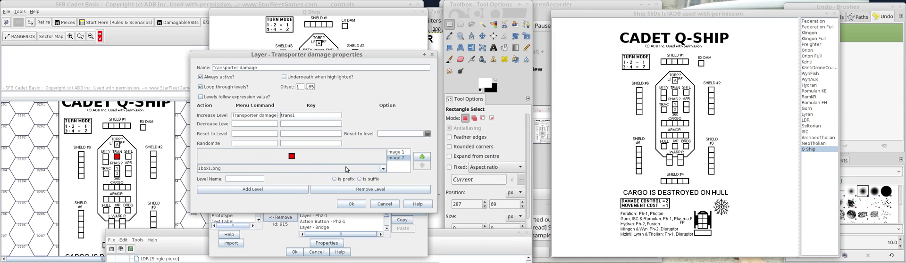
{"action": "left_click", "coordinate": [362, 204]}
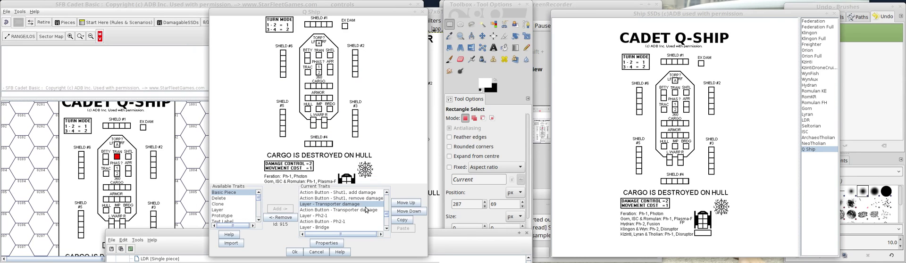
Compare the position and size settings of the Transporter damage and Bridge action buttons.
{"action": "left_click", "coordinate": [334, 228]}
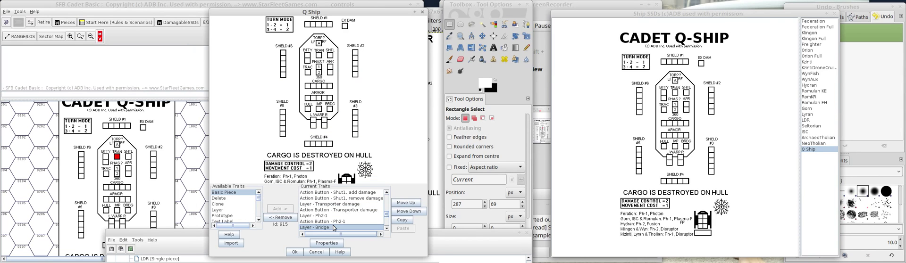
{"action": "double_click", "coordinate": [387, 229]}
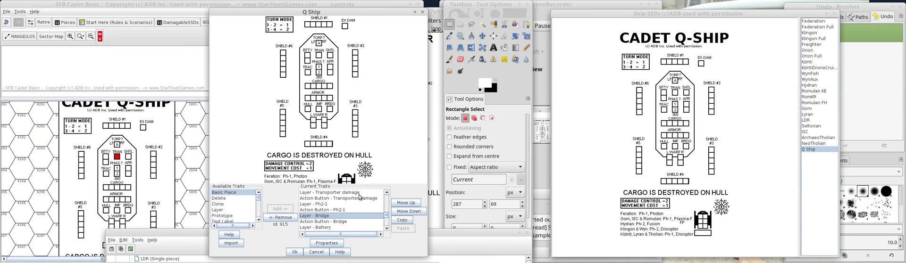
{"action": "left_click", "coordinate": [347, 198]}
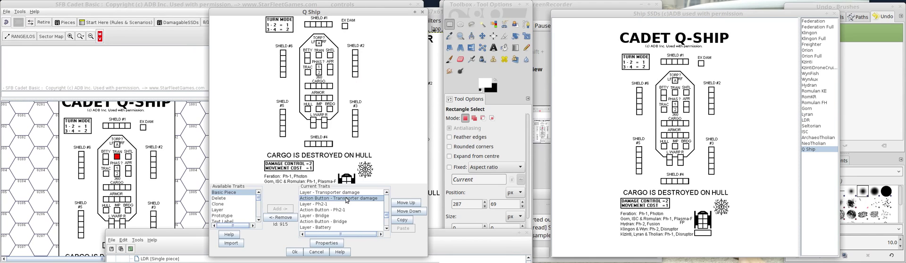
{"action": "double_click", "coordinate": [346, 199]}
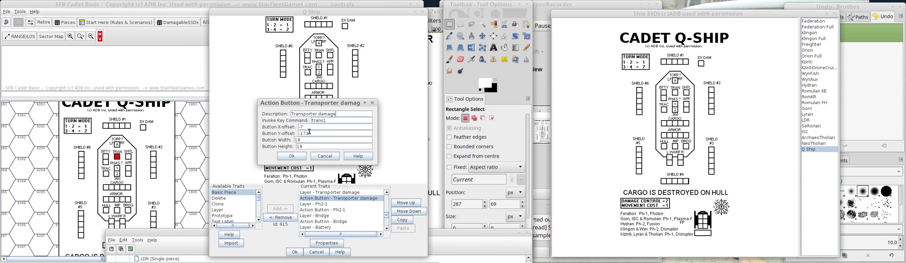
{"action": "left_click", "coordinate": [301, 157]}
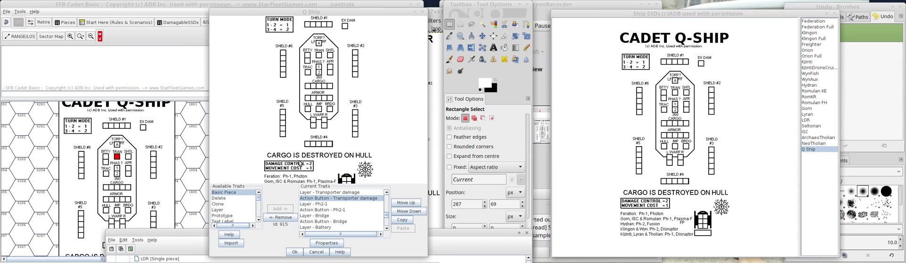
{"action": "left_click", "coordinate": [321, 228]}
{"action": "left_click", "coordinate": [325, 221]}
{"action": "double_click", "coordinate": [325, 221]}
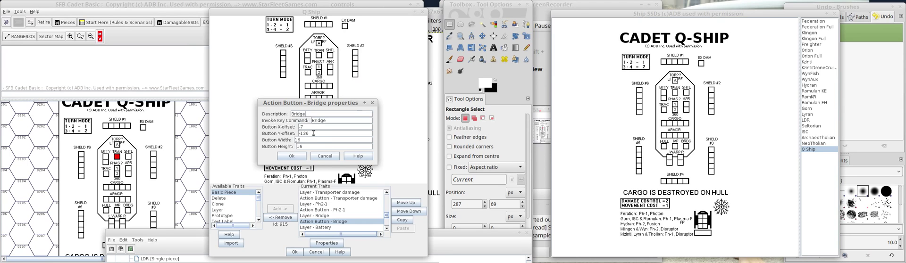
{"action": "left_click", "coordinate": [323, 157]}
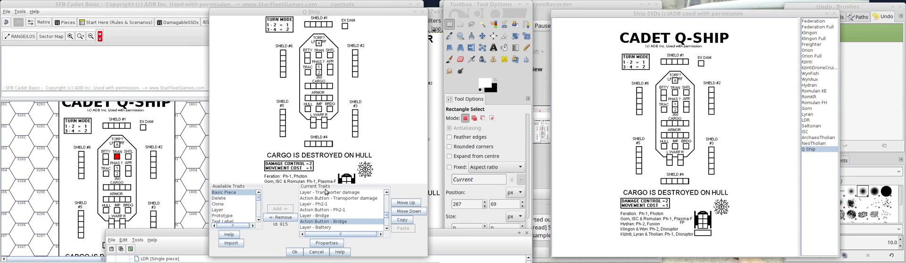
Set the Bridge layer's horizontal offset to 42 and accept the layer.
{"action": "left_click", "coordinate": [320, 215]}
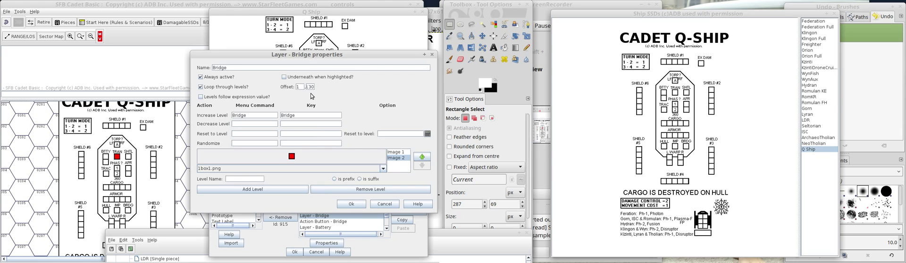
{"action": "left_click", "coordinate": [356, 203]}
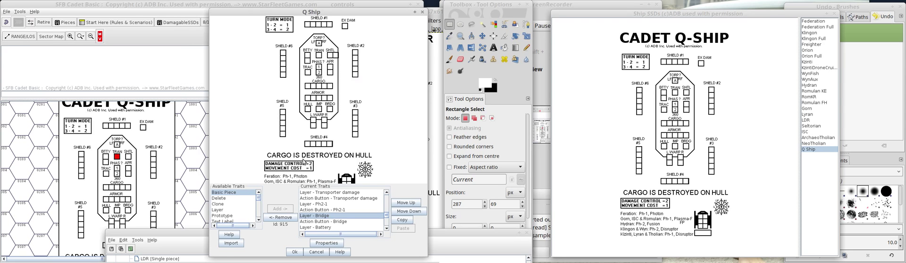
{"action": "left_click_drag", "start_coordinate": [289, 55], "coordinate": [131, 29]}
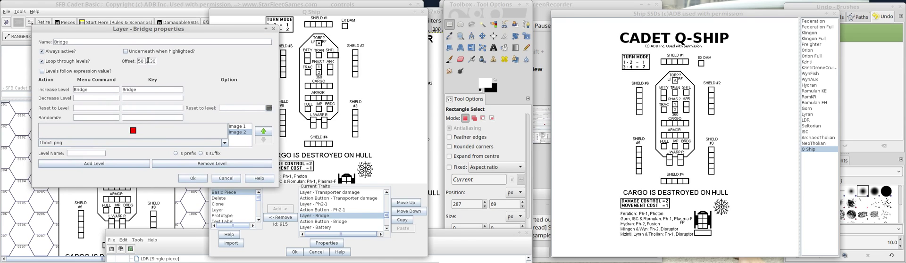
{"action": "double_click", "coordinate": [141, 61]}
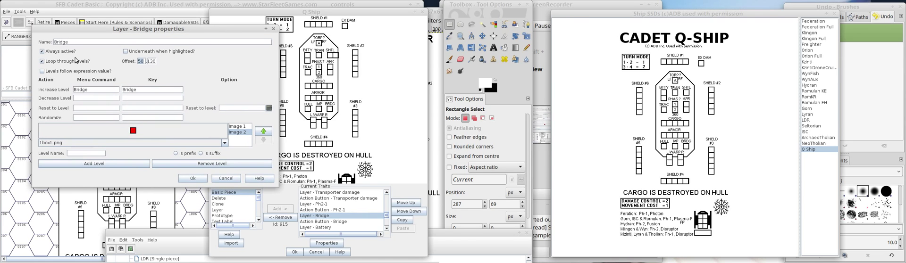
{"action": "type", "text": "42"}
{"action": "left_click", "coordinate": [190, 178]}
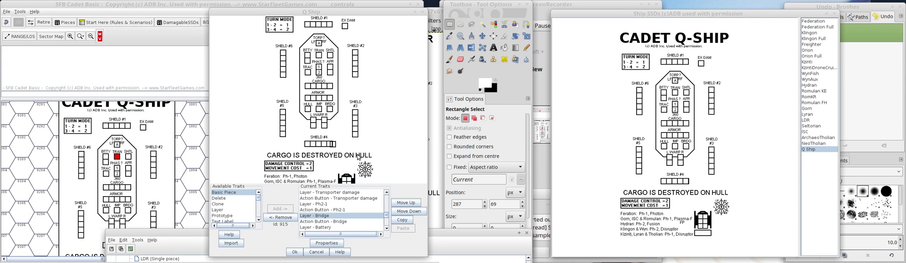
Replace the Bridge layer's vertical offset with 40 and accept the layer.
{"action": "left_click", "coordinate": [329, 215]}
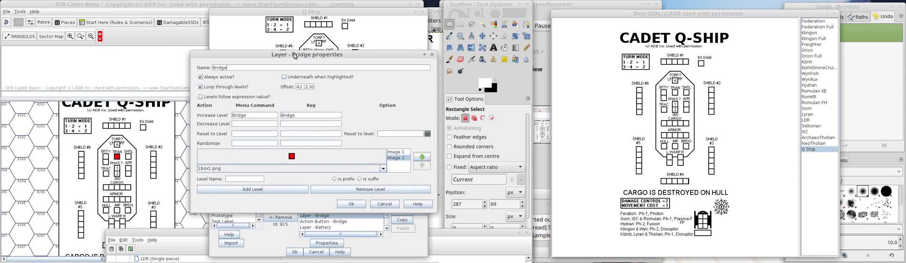
{"action": "left_click_drag", "start_coordinate": [294, 53], "coordinate": [125, 26]}
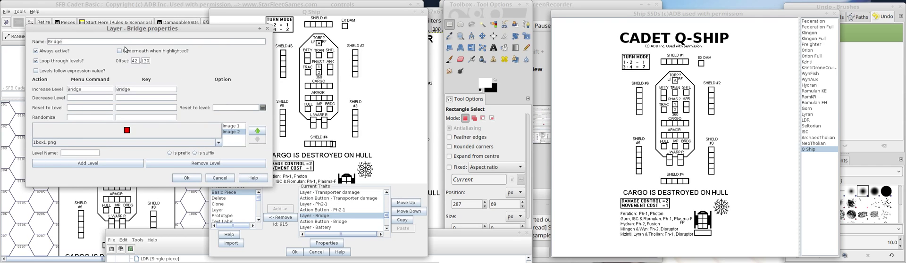
{"action": "left_click_drag", "start_coordinate": [143, 62], "coordinate": [150, 61]}
{"action": "type", "text": "0"}
{"action": "left_click", "coordinate": [186, 178]}
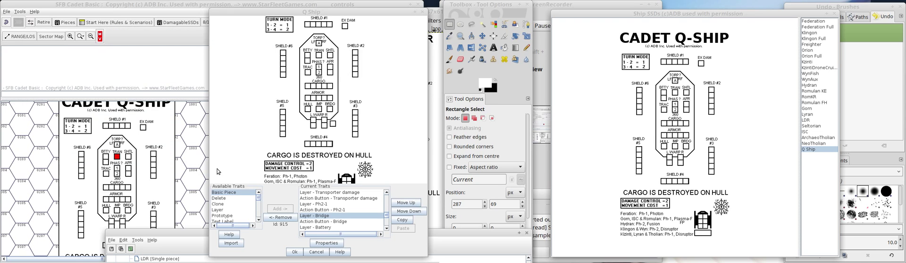
{"action": "left_click", "coordinate": [336, 216]}
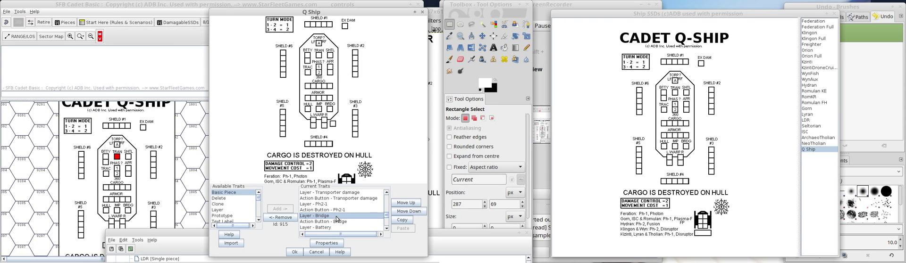
{"action": "double_click", "coordinate": [337, 216]}
{"action": "left_click_drag", "start_coordinate": [202, 52], "coordinate": [27, 36]}
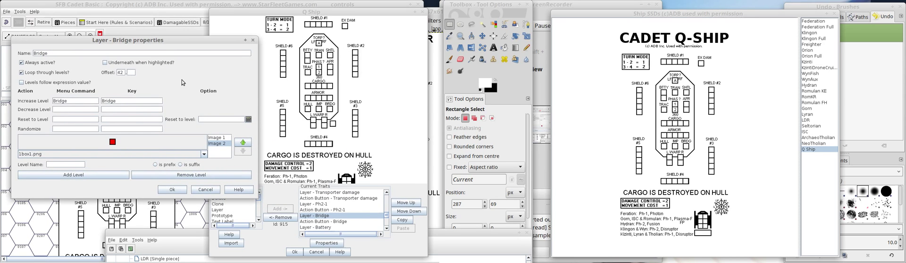
{"action": "type", "text": "40"}
{"action": "key", "text": "BackSpace"}
{"action": "type", "text": "5040"}
{"action": "left_click", "coordinate": [168, 190]}
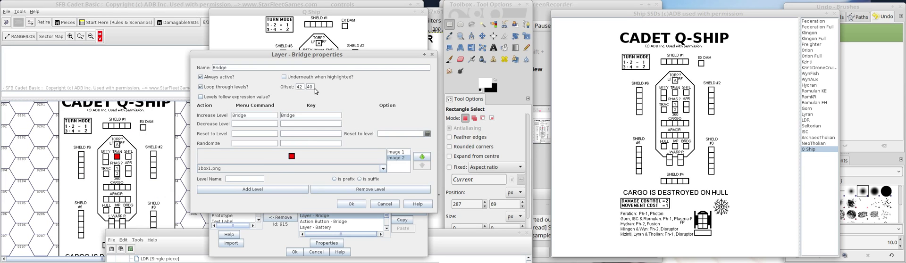
Change the Bridge layer's vertical offset to 30 and accept the layer.
{"action": "double_click", "coordinate": [310, 87]}
{"action": "type", "text": "30"}
{"action": "left_click", "coordinate": [352, 204]}
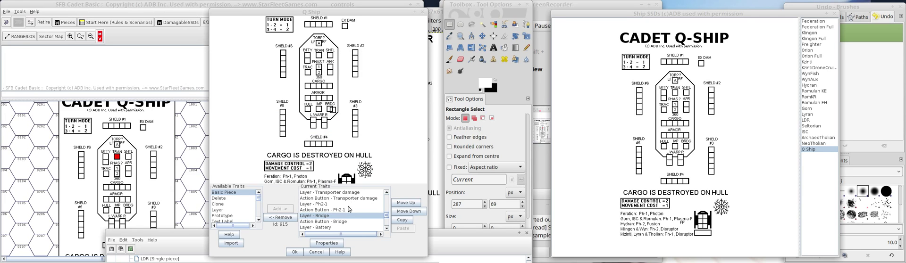
Set the Bridge layer's offset to 30 horizontally and 27 vertically, and accept the layer.
{"action": "double_click", "coordinate": [347, 214]}
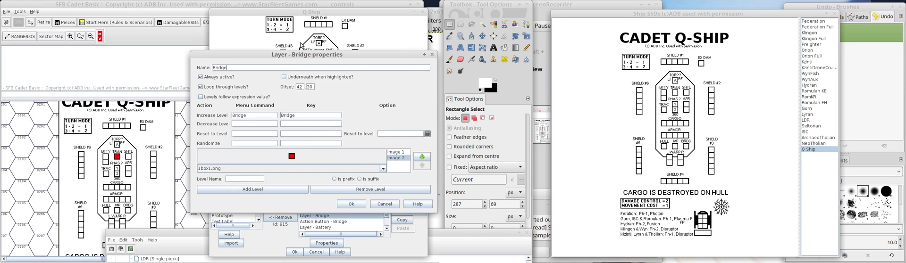
{"action": "left_click_drag", "start_coordinate": [295, 55], "coordinate": [131, 43]}
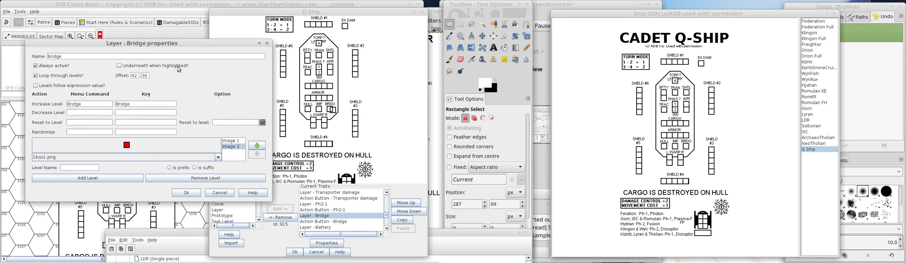
{"action": "left_click", "coordinate": [149, 76]}
{"action": "key", "text": "BackSpace"}
{"action": "type", "text": "7"}
{"action": "key", "text": "BackSpace"}
{"action": "type", "text": "30"}
{"action": "left_click", "coordinate": [184, 193]}
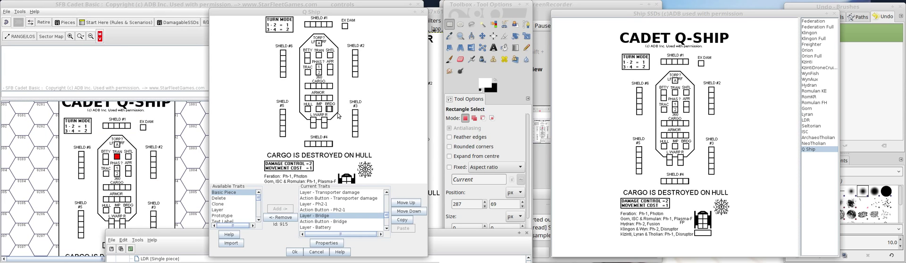
Fine-tune the Bridge layer's horizontal offset to 33 so its damage box aligns with the BRDG box.
{"action": "double_click", "coordinate": [332, 219]}
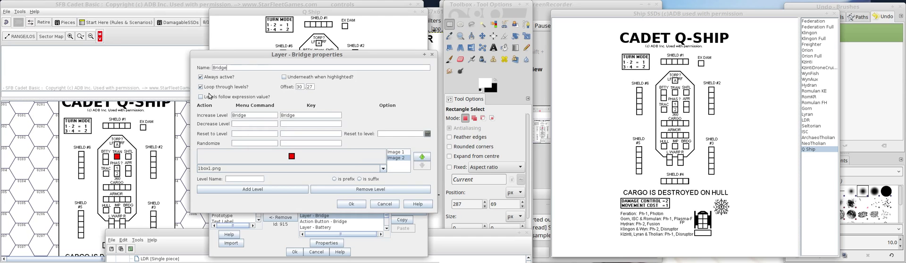
{"action": "left_click_drag", "start_coordinate": [225, 54], "coordinate": [88, 45]}
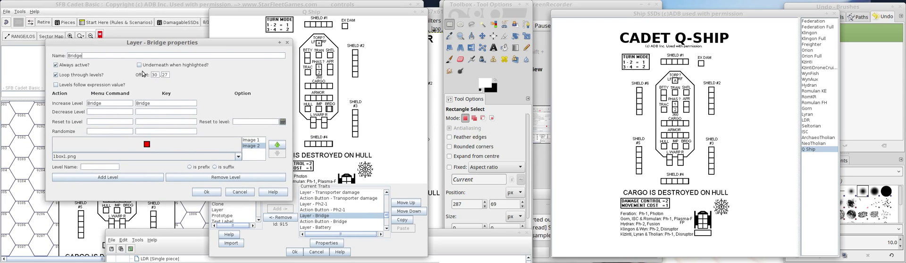
{"action": "left_click", "coordinate": [158, 75]}
{"action": "key", "text": "BackSpace"}
{"action": "left_click", "coordinate": [207, 192]}
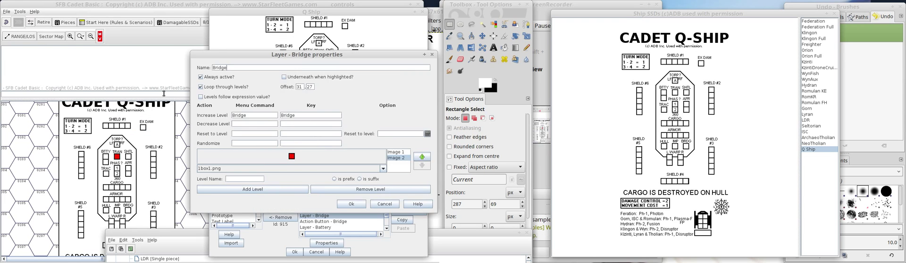
{"action": "left_click_drag", "start_coordinate": [299, 86], "coordinate": [368, 94]}
{"action": "left_click", "coordinate": [351, 204]}
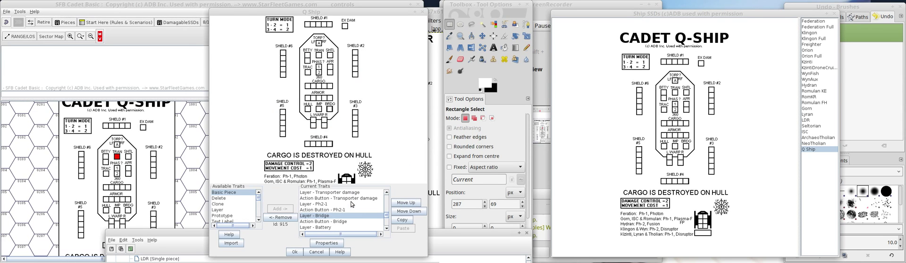
{"action": "left_click", "coordinate": [350, 216]}
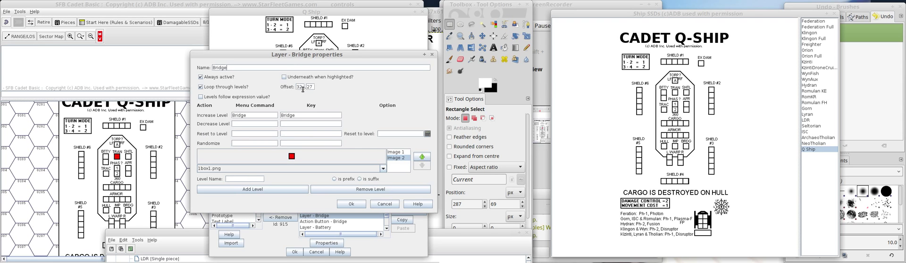
{"action": "left_click", "coordinate": [351, 205]}
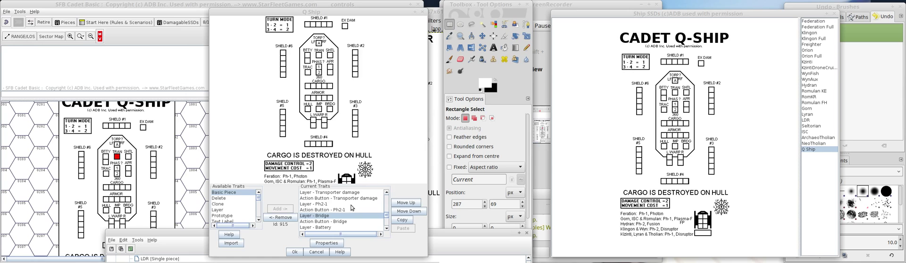
Check the Bridge layer's offset, then set the Bridge action button's X-offset to 24 and Y-offset to 18 and accept it.
{"action": "double_click", "coordinate": [324, 216]}
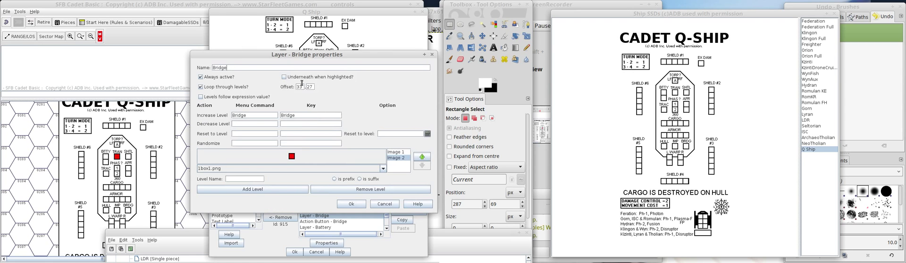
{"action": "left_click_drag", "start_coordinate": [270, 49], "coordinate": [126, 38]}
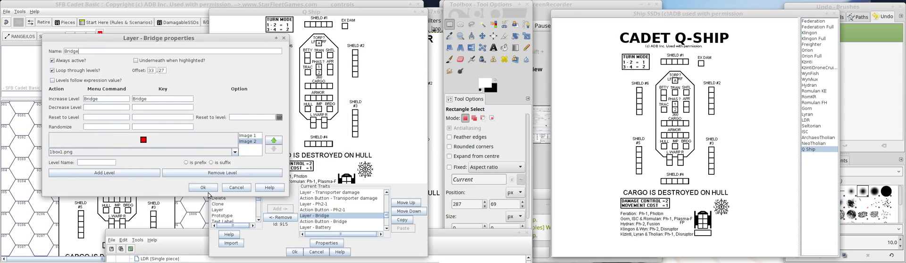
{"action": "left_click", "coordinate": [208, 188]}
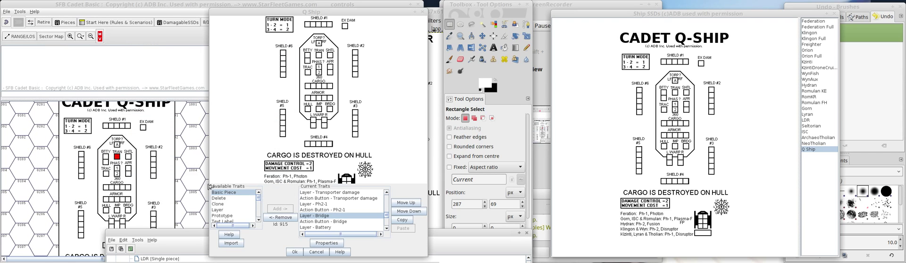
{"action": "left_click", "coordinate": [334, 222]}
{"action": "double_click", "coordinate": [334, 222]}
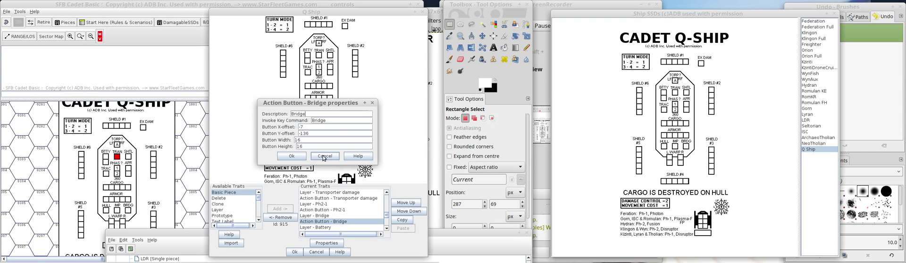
{"action": "left_click_drag", "start_coordinate": [305, 127], "coordinate": [255, 124]}
{"action": "type", "text": "33"}
{"action": "left_click_drag", "start_coordinate": [315, 134], "coordinate": [280, 134]}
{"action": "type", "text": "2"}
{"action": "type", "text": "24"}
{"action": "left_click", "coordinate": [295, 157]}
Replace the old Q Ship on the map with a fresh copy and test the Bridge button over its BRDG box.
{"action": "left_click", "coordinate": [59, 148]}
{"action": "right_click", "coordinate": [100, 126]}
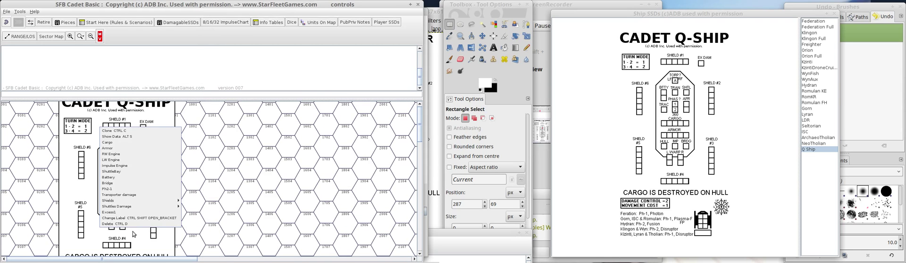
{"action": "left_click", "coordinate": [130, 224]}
{"action": "left_click_drag", "start_coordinate": [689, 88], "coordinate": [216, 143]}
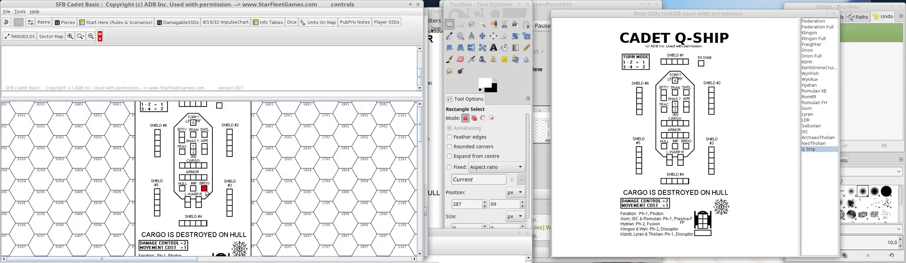
{"action": "left_click", "coordinate": [205, 191]}
{"action": "left_click", "coordinate": [206, 191]}
Set the Bridge action button's X-offset to 25 and its width and height to 18, and accept it.
{"action": "left_click", "coordinate": [275, 258]}
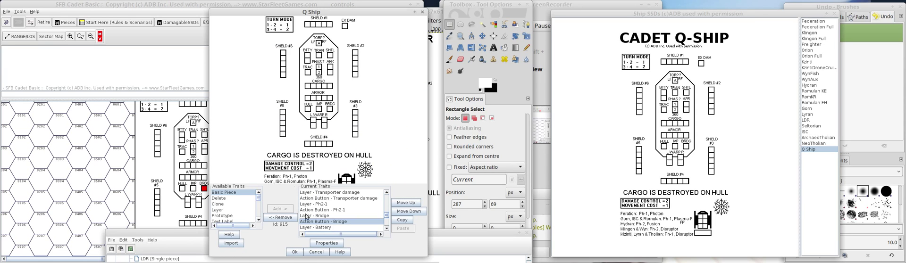
{"action": "double_click", "coordinate": [337, 222]}
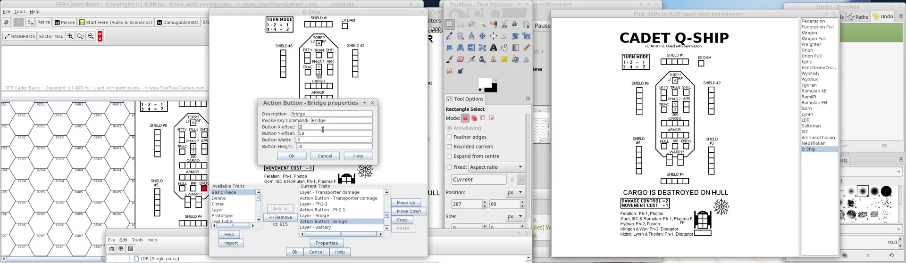
{"action": "double_click", "coordinate": [299, 141]}
{"action": "type", "text": "1818"}
{"action": "left_click", "coordinate": [291, 156]}
{"action": "left_click", "coordinate": [295, 252]}
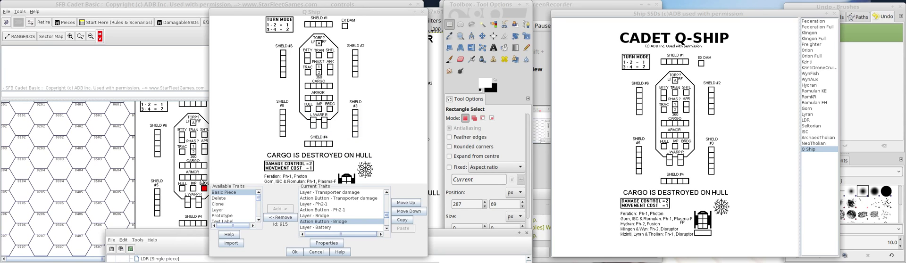
Toggle the Bridge damage on the map's Q Ship to check the marker against the BRDG box.
{"action": "left_click_drag", "start_coordinate": [201, 210], "coordinate": [210, 176]}
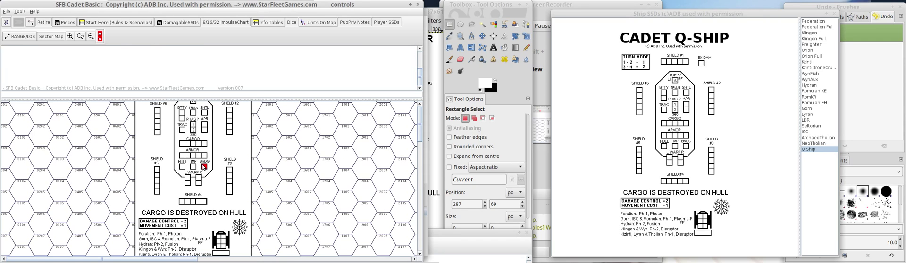
{"action": "right_click", "coordinate": [215, 147]}
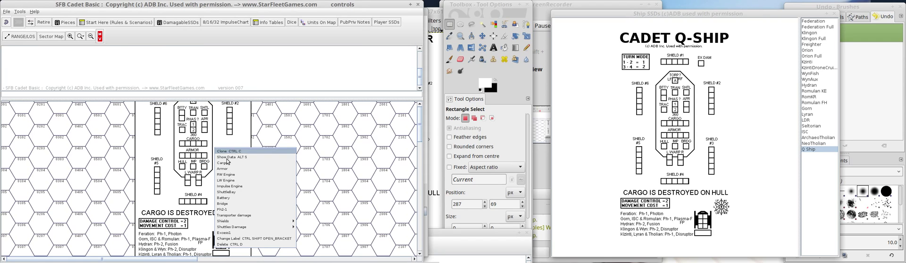
{"action": "left_click", "coordinate": [245, 204]}
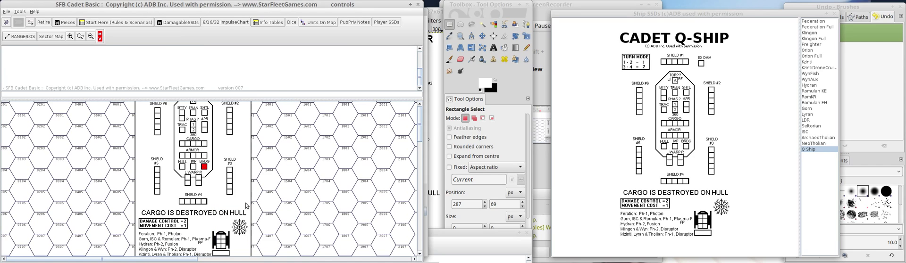
{"action": "right_click", "coordinate": [227, 143]}
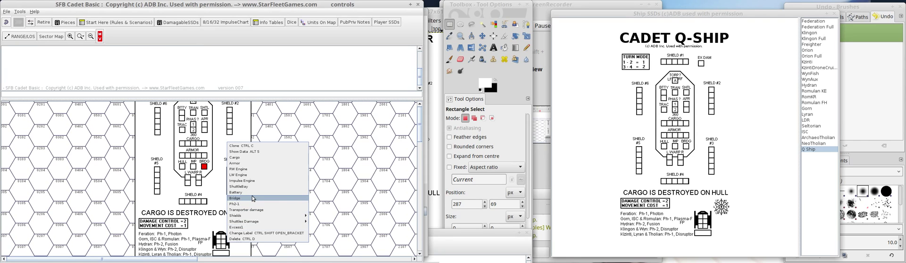
{"action": "left_click", "coordinate": [252, 197]}
Apply the Transporter damage command to the map's Q Ship and check the marker's position against the TRAN box.
{"action": "right_click", "coordinate": [228, 144]}
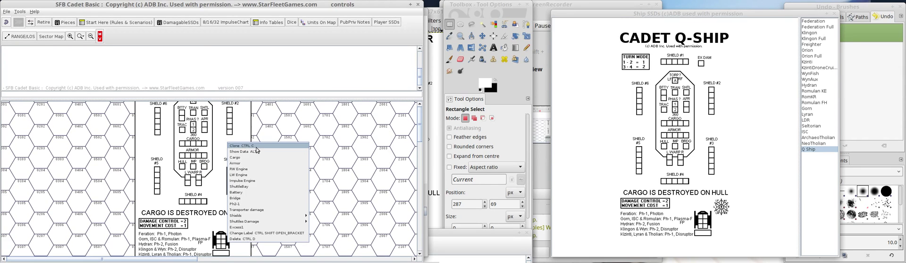
{"action": "left_click", "coordinate": [261, 210]}
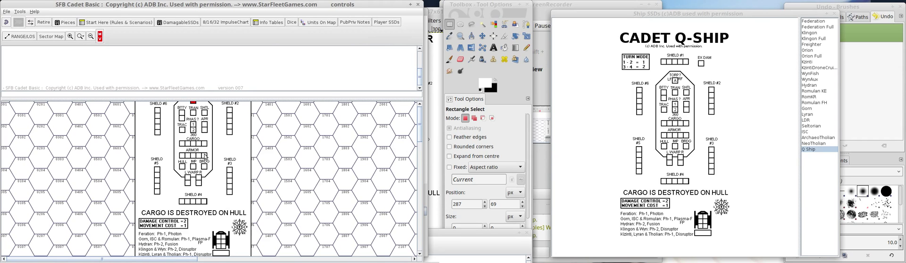
{"action": "scroll", "coordinate": [186, 142], "scroll_direction": "up", "scroll_amount": 2}
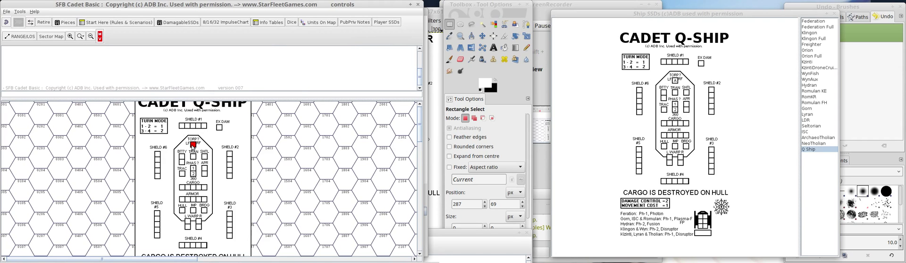
Try a horizontal offset of 5 on the Q Ship's Transporter damage layer and accept it.
{"action": "mouse_move", "coordinate": [243, 259]}
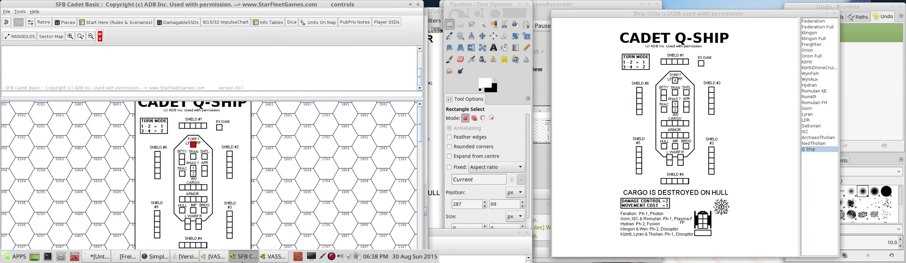
{"action": "left_click", "coordinate": [271, 259]}
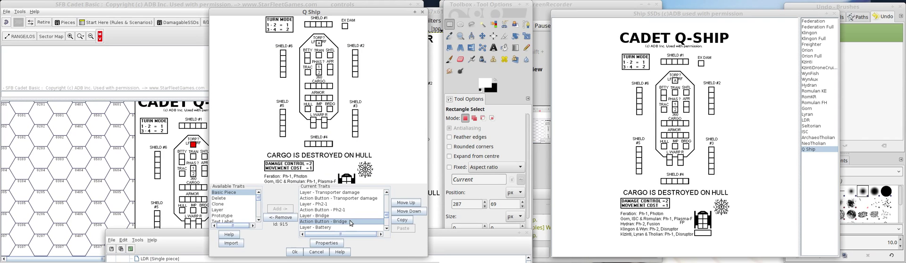
{"action": "left_click", "coordinate": [320, 193]}
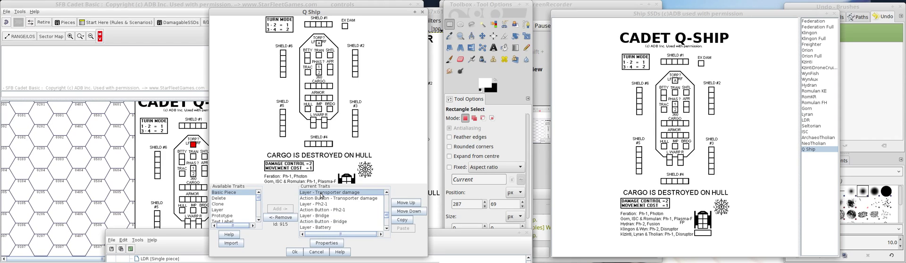
{"action": "double_click", "coordinate": [321, 193]}
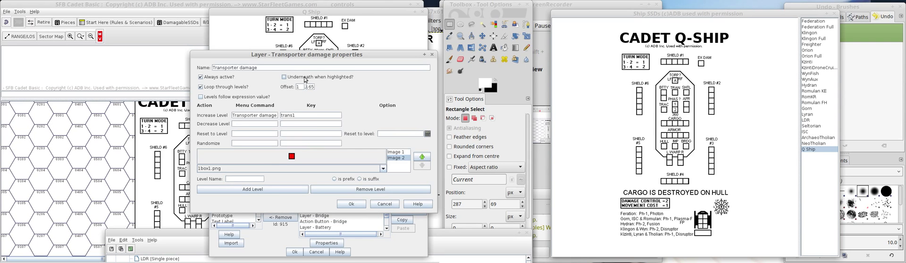
{"action": "type", "text": "5"}
{"action": "left_click", "coordinate": [353, 203]}
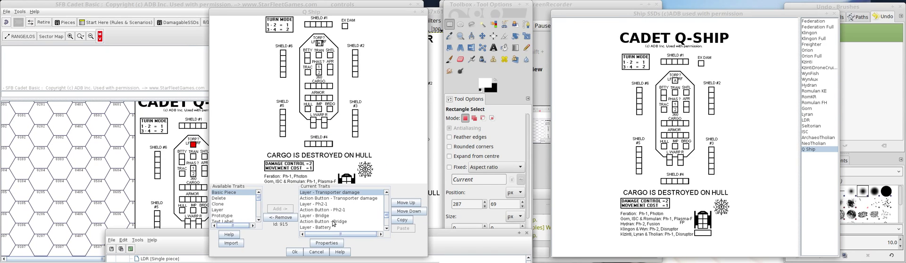
Set the Transporter damage layer's horizontal offset to 1, adjust its vertical offset towards the TRAN box, and accept the layer.
{"action": "double_click", "coordinate": [329, 194]}
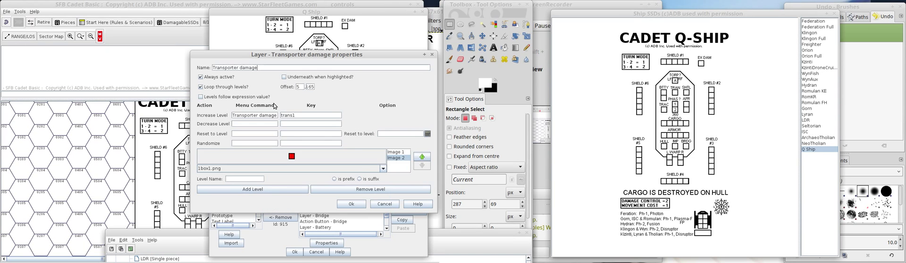
{"action": "double_click", "coordinate": [299, 88]}
{"action": "type", "text": "1"}
{"action": "left_click_drag", "start_coordinate": [278, 54], "coordinate": [118, 56]}
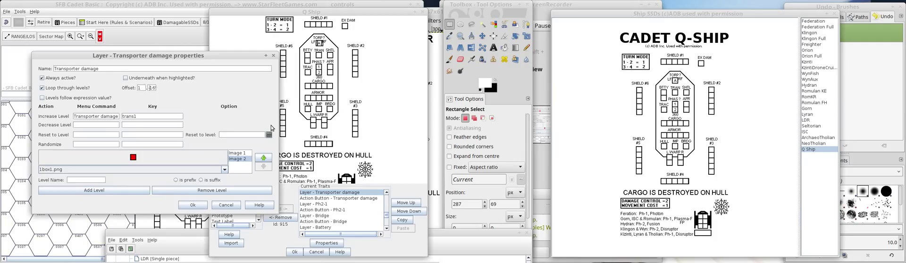
{"action": "key", "text": "Right"}
{"action": "key", "text": "Right"}
{"action": "key", "text": "BackSpace"}
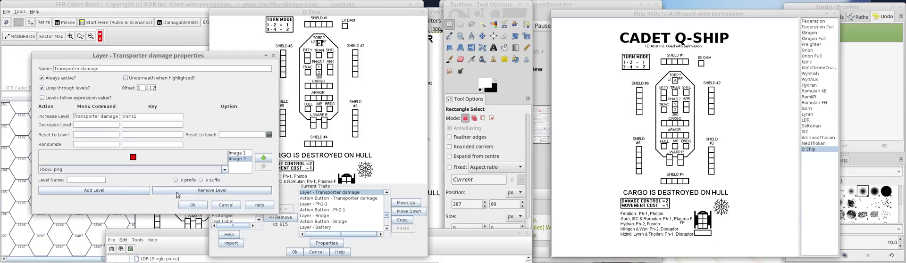
{"action": "left_click", "coordinate": [189, 204]}
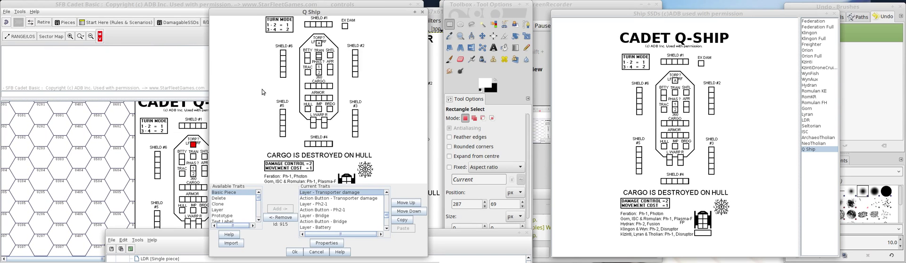
Set the Transporter damage layer's vertical offset to -129 and accept the layer.
{"action": "left_click_drag", "start_coordinate": [259, 55], "coordinate": [149, 70]}
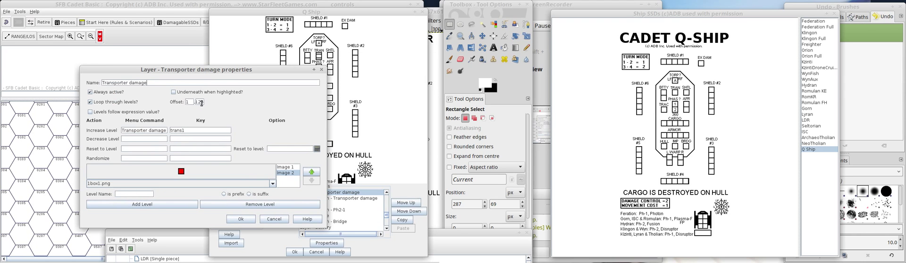
{"action": "left_click", "coordinate": [201, 103]}
{"action": "key", "text": "BackSpace"}
{"action": "type", "text": "9"}
{"action": "left_click", "coordinate": [235, 219]}
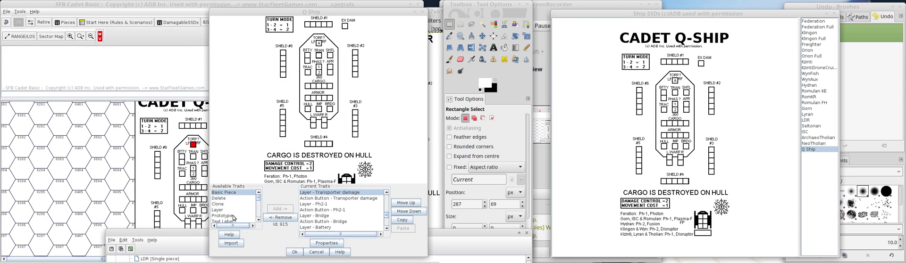
Set the Transporter damage layer's vertical offset to -130, accept it, and recheck the entered offset.
{"action": "double_click", "coordinate": [318, 193]}
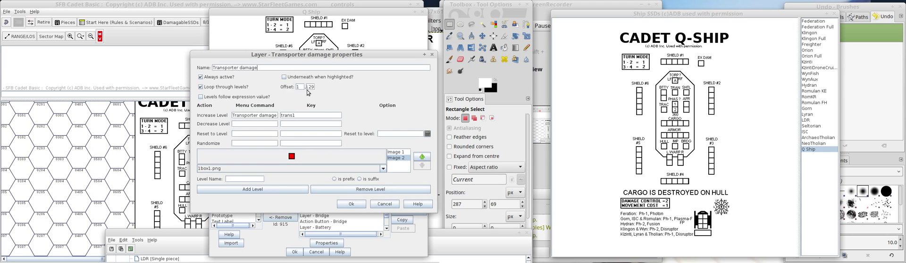
{"action": "double_click", "coordinate": [310, 87]}
{"action": "type", "text": "130"}
{"action": "left_click", "coordinate": [356, 204]}
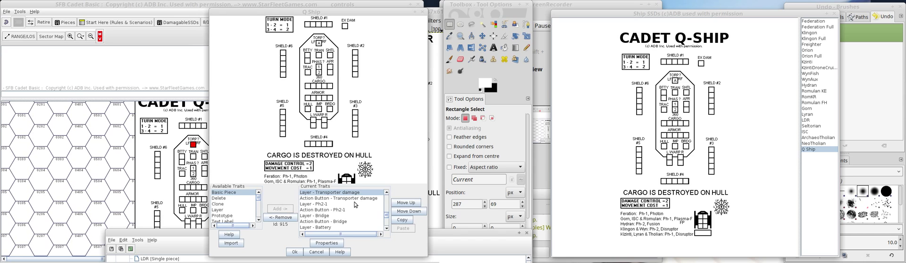
{"action": "left_click", "coordinate": [331, 193]}
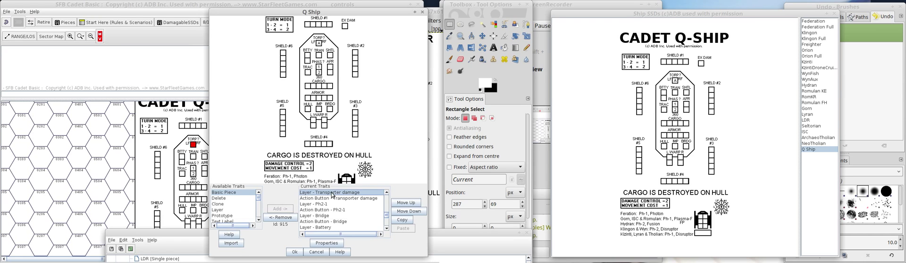
{"action": "double_click", "coordinate": [331, 192]}
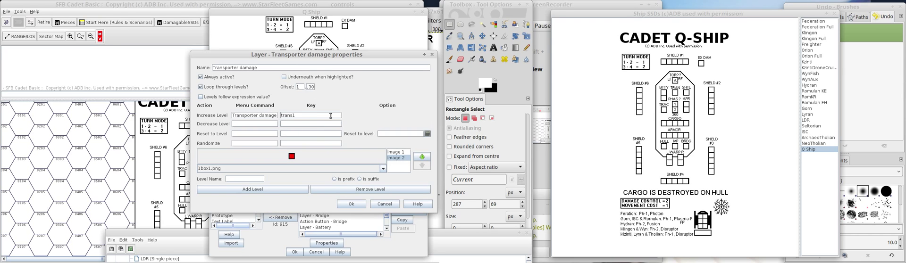
{"action": "left_click_drag", "start_coordinate": [308, 86], "coordinate": [305, 86]}
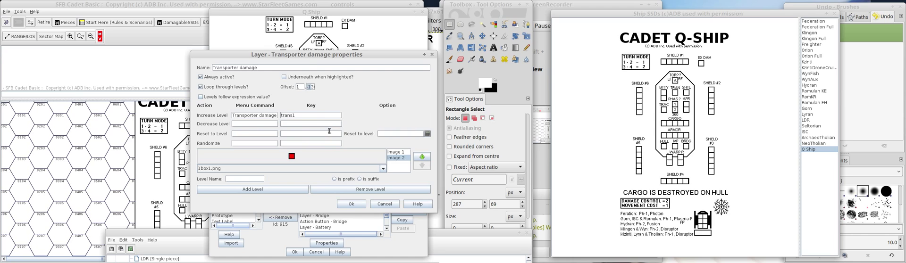
{"action": "left_click", "coordinate": [351, 204]}
Set the Transporter damage action button's X-offset to -8 and Y-offset to -139, and accept it.
{"action": "double_click", "coordinate": [332, 199]}
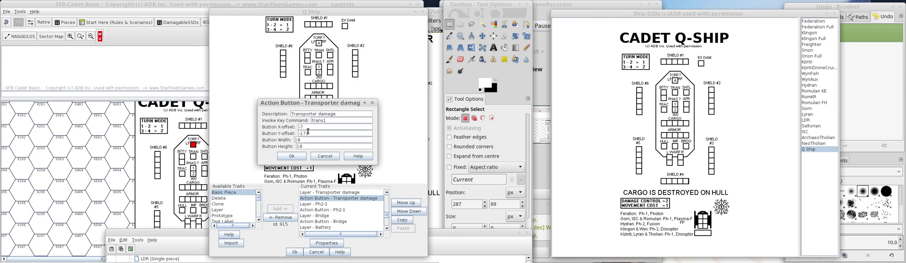
{"action": "left_click_drag", "start_coordinate": [305, 127], "coordinate": [250, 126]}
{"action": "type", "text": "1"}
{"action": "key", "text": "Tab"}
{"action": "key", "text": "BackSpace"}
{"action": "key", "text": "BackSpace"}
{"action": "type", "text": "30"}
{"action": "double_click", "coordinate": [299, 127]}
{"action": "left_click", "coordinate": [283, 160]}
{"action": "left_click", "coordinate": [284, 161]}
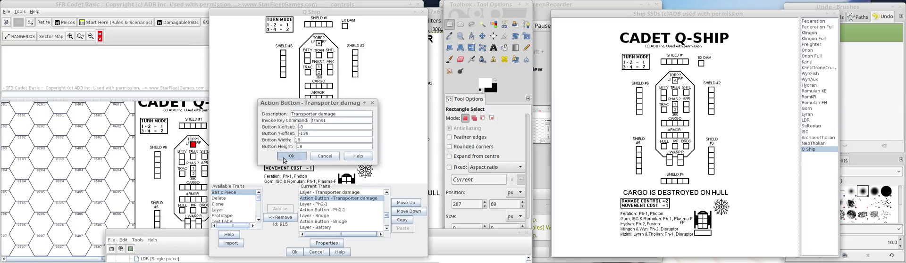
Delete the old Q Ship piece from the map and place a fresh one from the ship palette.
{"action": "right_click", "coordinate": [152, 147]}
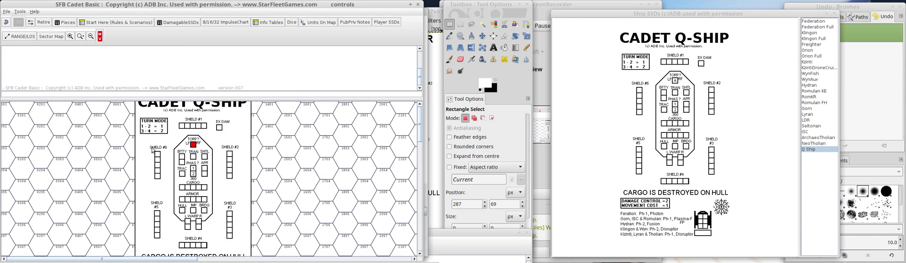
{"action": "left_click", "coordinate": [202, 244]}
{"action": "left_click_drag", "start_coordinate": [665, 128], "coordinate": [137, 176]}
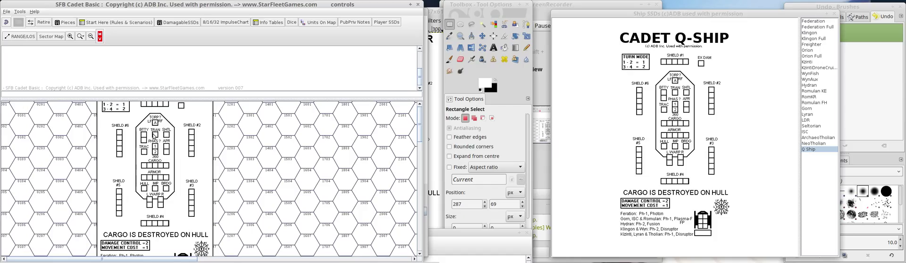
Test the Transporter damage on the new Q Ship by toggling its TRAN box directly and through the piece's Transporter damage command.
{"action": "left_click", "coordinate": [155, 134]}
{"action": "left_click", "coordinate": [157, 136]}
{"action": "right_click", "coordinate": [199, 125]}
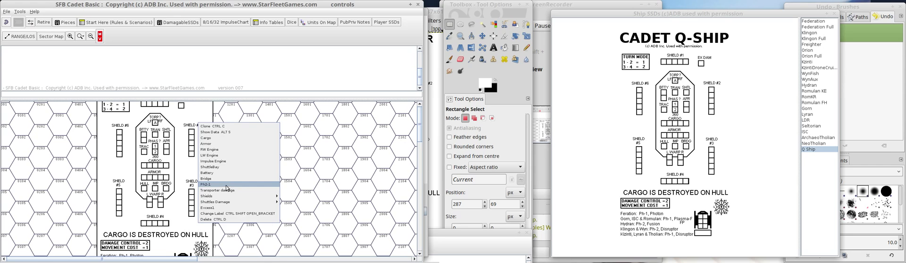
{"action": "left_click", "coordinate": [226, 187]}
{"action": "right_click", "coordinate": [182, 170]}
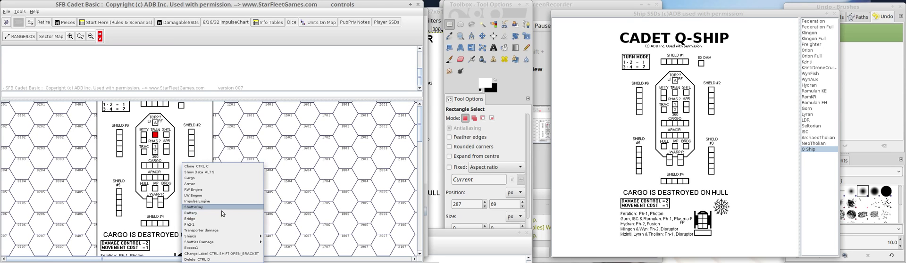
{"action": "left_click", "coordinate": [217, 231]}
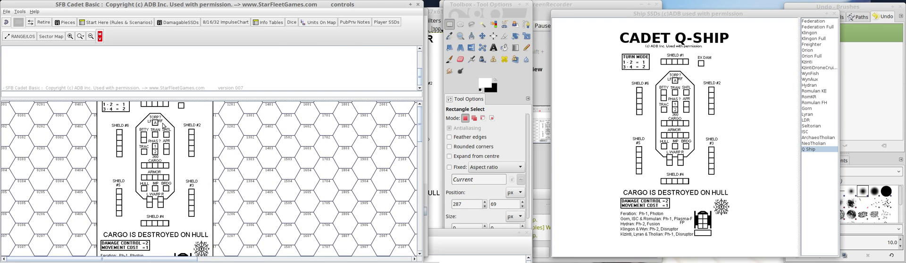
In the Q Ship definition, copy the Transporter damage layer and action button traits and paste them at the end of the trait list.
{"action": "left_click", "coordinate": [275, 257]}
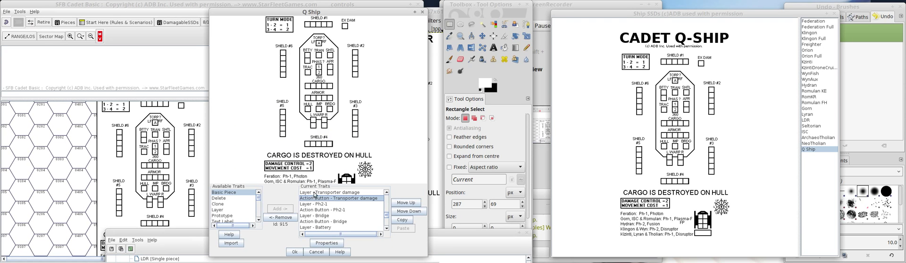
{"action": "left_click", "coordinate": [315, 192]}
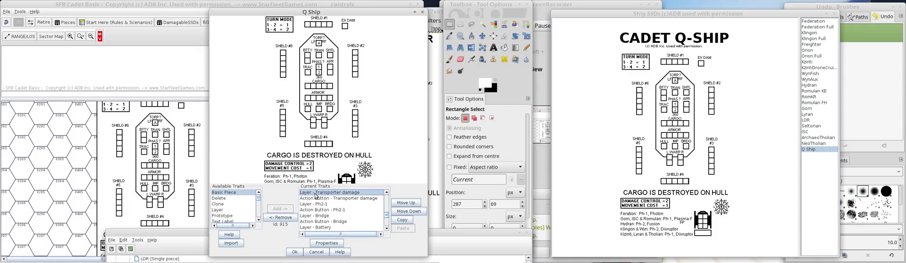
{"action": "left_click", "coordinate": [400, 223]}
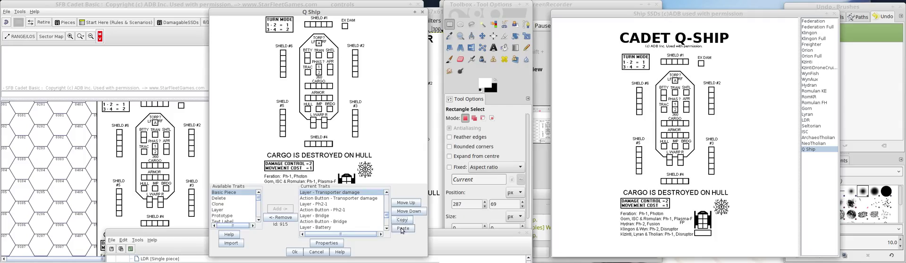
{"action": "left_click", "coordinate": [352, 199]}
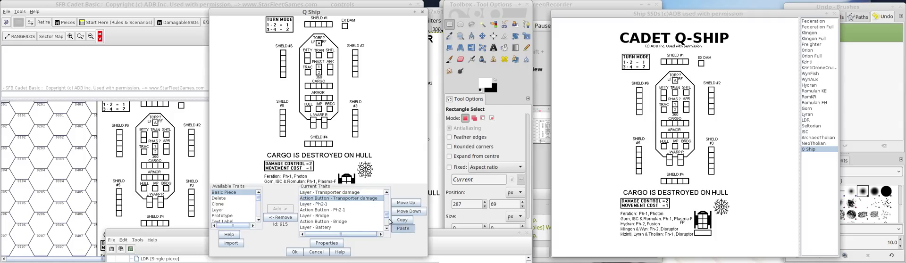
{"action": "left_click_drag", "start_coordinate": [387, 215], "coordinate": [387, 226]}
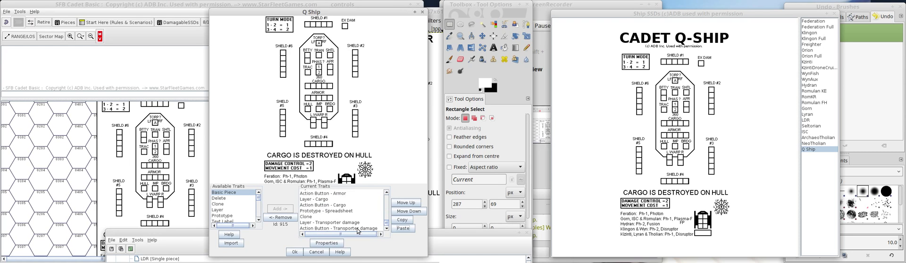
Rename the pasted layer Torpedo damage, with vertical offset -165, menu command Torp damage and key torp1, and accept it.
{"action": "double_click", "coordinate": [327, 222]}
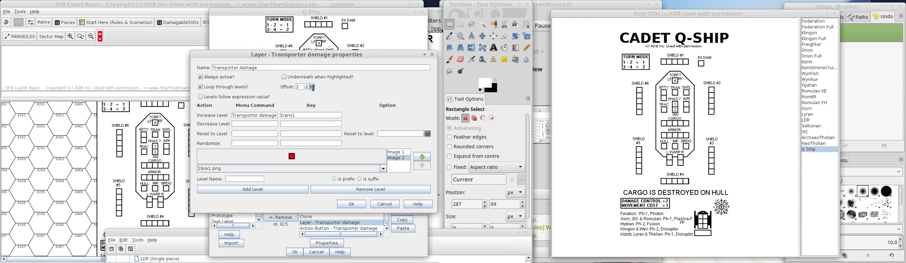
{"action": "double_click", "coordinate": [307, 87]}
{"action": "double_click", "coordinate": [259, 115]}
{"action": "key", "text": "shift+Home"}
{"action": "type", "text": "Torp"}
{"action": "left_click_drag", "start_coordinate": [296, 116], "coordinate": [267, 114]}
{"action": "type", "text": "torp"}
{"action": "left_click_drag", "start_coordinate": [240, 68], "coordinate": [183, 69]}
{"action": "type", "text": "Torp"}
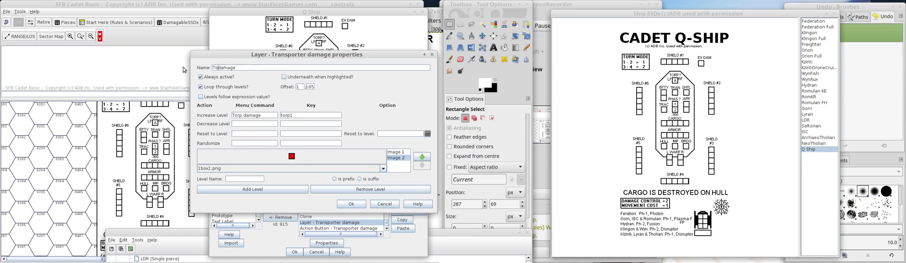
{"action": "type", "text": "edp"}
{"action": "key", "text": "BackSpace"}
{"action": "type", "text": "o"}
{"action": "left_click", "coordinate": [348, 204]}
Change the pasted action button to description Torpedo damage, key command torp1 and Y-offset -174, and accept it.
{"action": "double_click", "coordinate": [349, 229]}
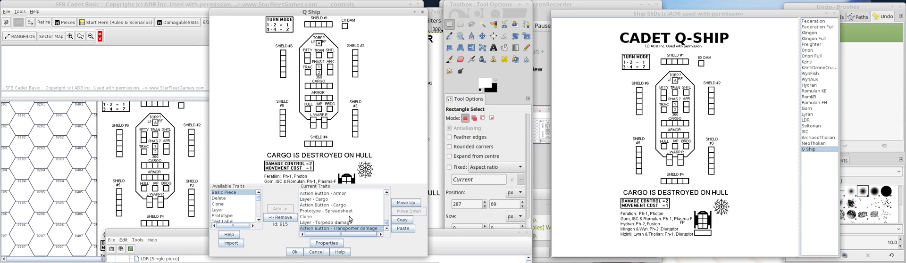
{"action": "left_click_drag", "start_coordinate": [323, 121], "coordinate": [198, 122]}
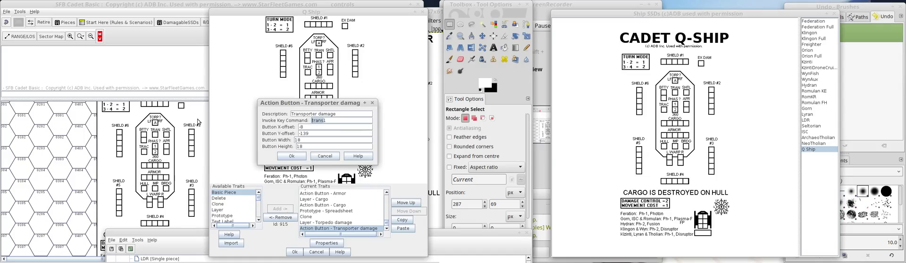
{"action": "type", "text": "torp"}
{"action": "left_click_drag", "start_coordinate": [318, 113], "coordinate": [226, 117]}
{"action": "type", "text": "Torpedo"}
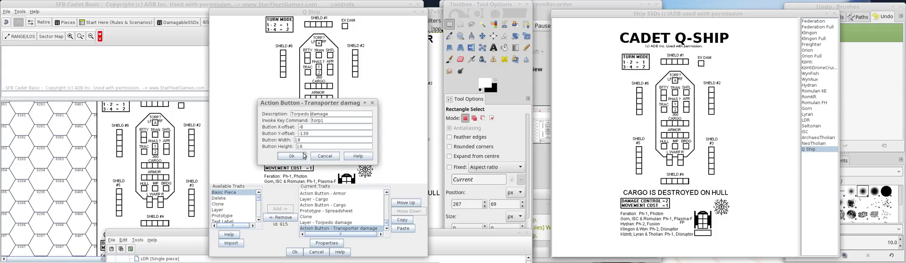
{"action": "left_click_drag", "start_coordinate": [306, 127], "coordinate": [285, 130]}
{"action": "key", "text": "BackSpace"}
{"action": "key", "text": "BackSpace"}
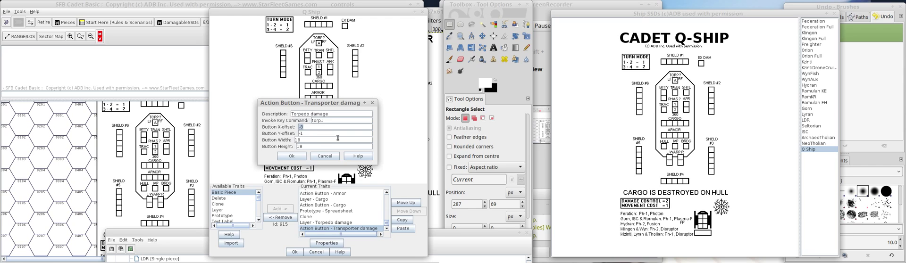
{"action": "type", "text": "74"}
{"action": "left_click", "coordinate": [293, 157]}
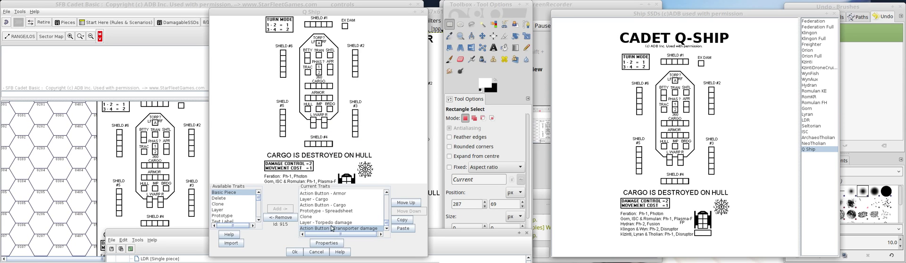
Reopen the Torpedo damage layer to recheck its name, offset and commands, and accept it.
{"action": "left_click", "coordinate": [331, 223]}
{"action": "left_click", "coordinate": [331, 228]}
{"action": "left_click", "coordinate": [331, 223]}
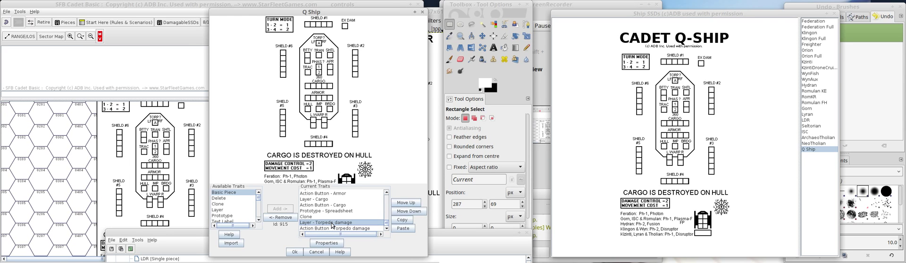
{"action": "double_click", "coordinate": [332, 224]}
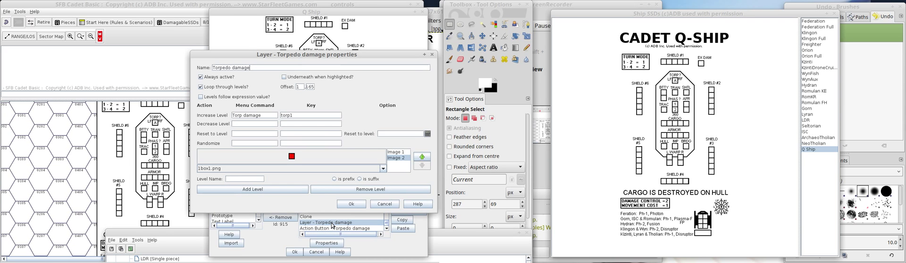
{"action": "left_click", "coordinate": [351, 204]}
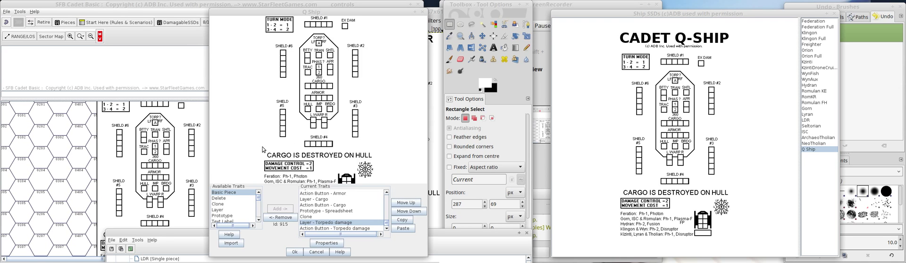
Replace the Q Ship on the map with a fresh copy from the ship palette and open its command list.
{"action": "left_click", "coordinate": [164, 165]}
{"action": "right_click", "coordinate": [164, 165]}
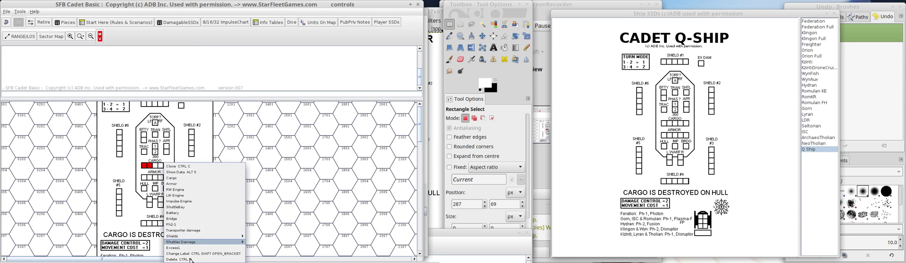
{"action": "left_click", "coordinate": [191, 260]}
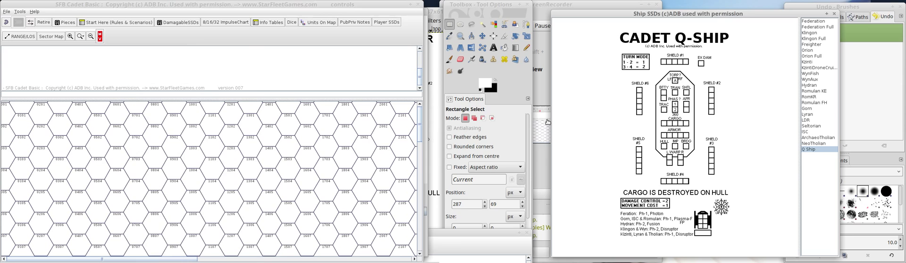
{"action": "left_click_drag", "start_coordinate": [548, 122], "coordinate": [183, 156]}
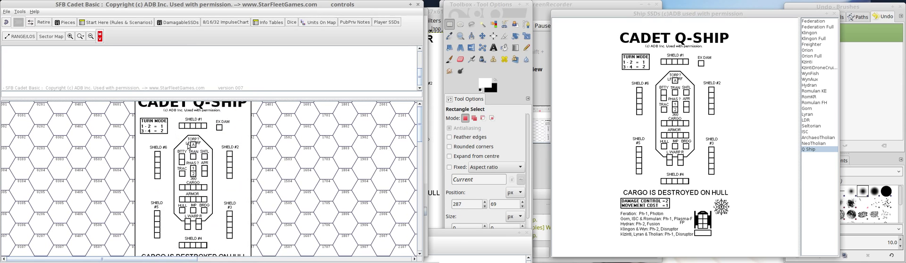
{"action": "right_click", "coordinate": [219, 137]}
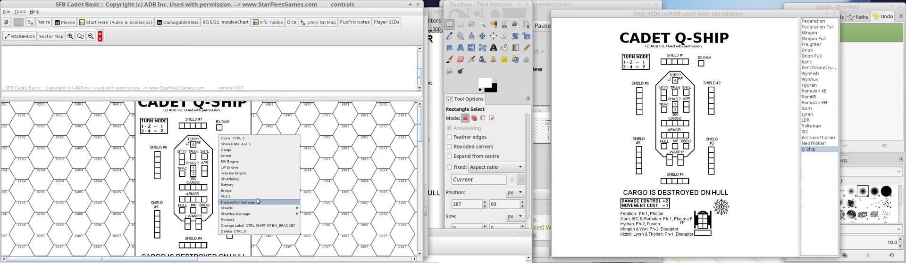
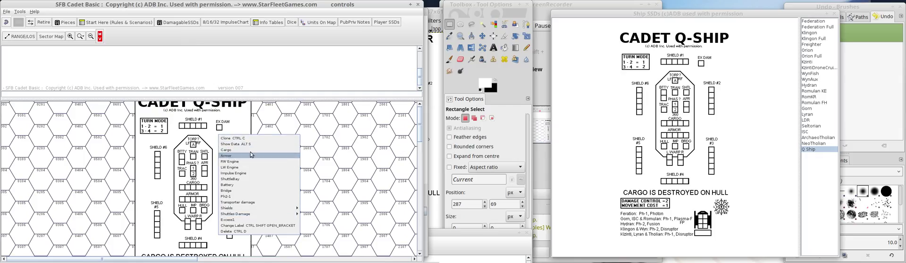
Dismiss the ship's command list and accept the Q Ship piece definition with its torpedo traits.
{"action": "left_click", "coordinate": [198, 144]}
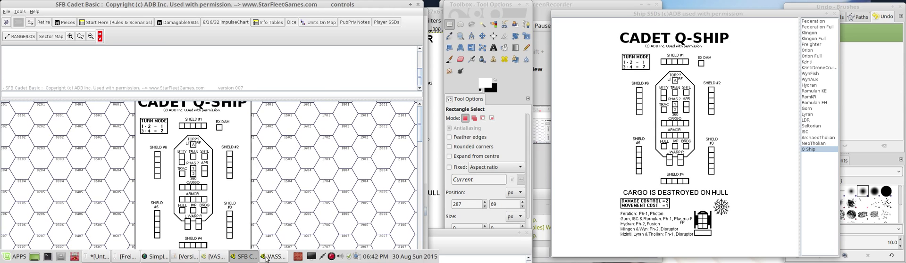
{"action": "left_click", "coordinate": [266, 258]}
{"action": "left_click", "coordinate": [295, 251]}
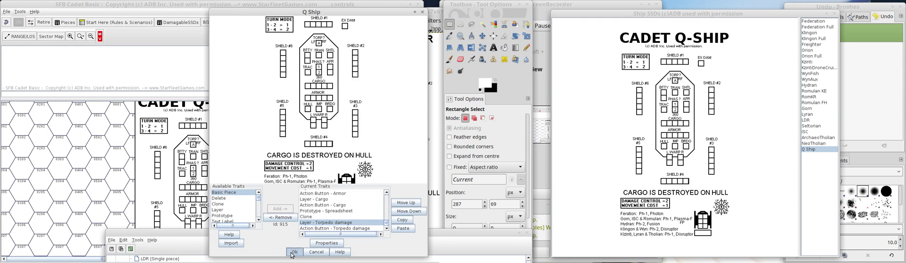
Reopen the Q Ship piece definition from the module tree, arrange its window, and show the last entries of its current traits.
{"action": "mouse_move", "coordinate": [125, 262]}
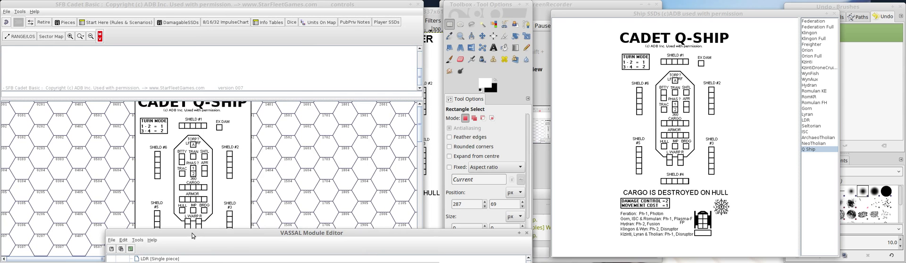
{"action": "left_click_drag", "start_coordinate": [192, 235], "coordinate": [142, 120]}
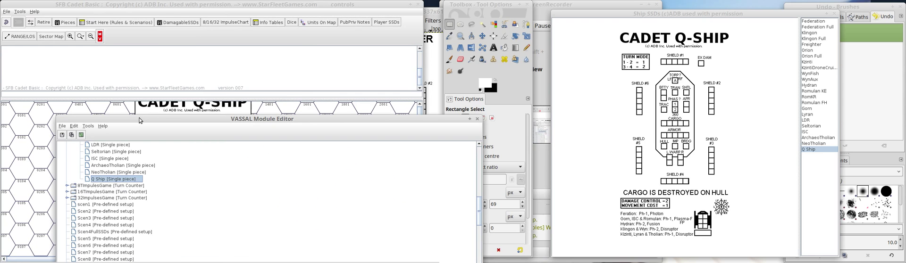
{"action": "double_click", "coordinate": [127, 180]}
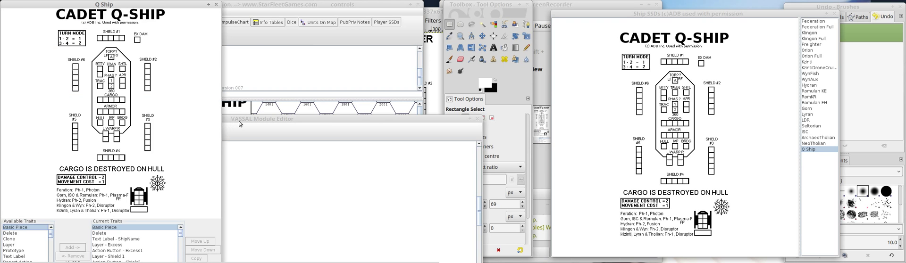
{"action": "left_click_drag", "start_coordinate": [239, 122], "coordinate": [273, 184]}
{"action": "left_click_drag", "start_coordinate": [189, 7], "coordinate": [398, 13]}
{"action": "left_click_drag", "start_coordinate": [211, 12], "coordinate": [241, 99]}
{"action": "left_click_drag", "start_coordinate": [246, 97], "coordinate": [244, 4]}
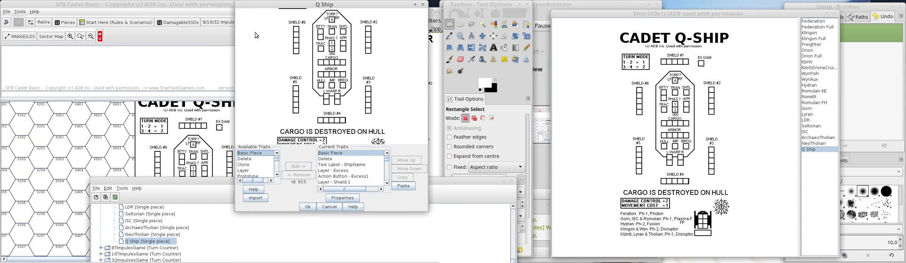
{"action": "left_click_drag", "start_coordinate": [293, 212], "coordinate": [299, 262]}
{"action": "left_click_drag", "start_coordinate": [386, 203], "coordinate": [390, 240]}
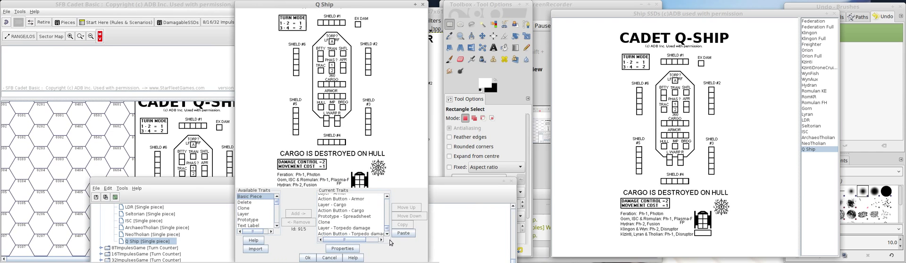
Delete the old Q Ship from the map and place a fresh copy from the ship palette.
{"action": "left_click", "coordinate": [201, 140]}
{"action": "right_click", "coordinate": [200, 141]}
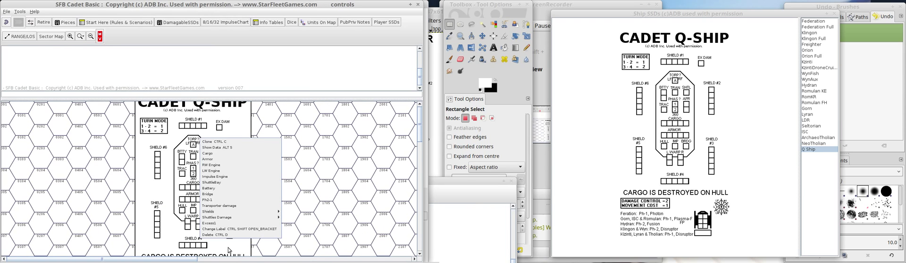
{"action": "left_click", "coordinate": [233, 239]}
{"action": "left_click_drag", "start_coordinate": [659, 96], "coordinate": [156, 188]}
Run the Torp damage command on the new Q Ship and test the torpedo box by toggling it on the sheet.
{"action": "right_click", "coordinate": [249, 134]}
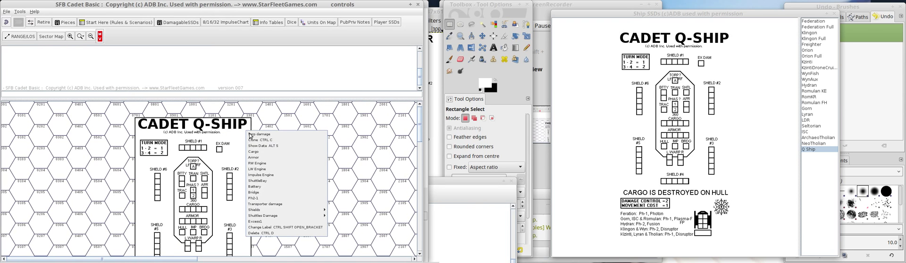
{"action": "left_click", "coordinate": [280, 135]}
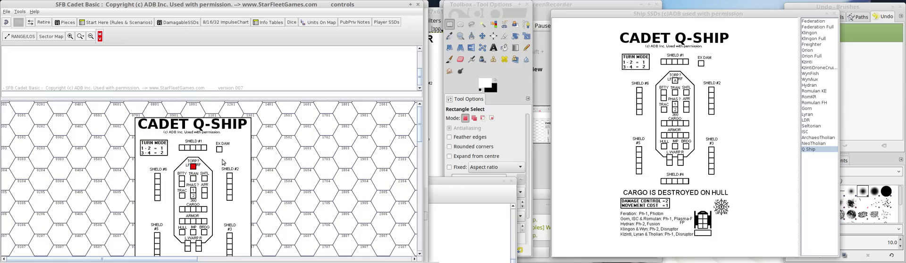
{"action": "left_click", "coordinate": [192, 165]}
{"action": "left_click", "coordinate": [194, 169]}
{"action": "left_click", "coordinate": [194, 169]}
{"action": "left_click", "coordinate": [194, 168]}
{"action": "left_click", "coordinate": [193, 168]}
Test the battery boxes and the first Shield #1 box on the map's Q Ship.
{"action": "left_click", "coordinate": [182, 180]}
{"action": "left_click", "coordinate": [182, 184]}
{"action": "left_click", "coordinate": [181, 184]}
{"action": "mouse_move", "coordinate": [225, 260]}
{"action": "left_click", "coordinate": [283, 260]}
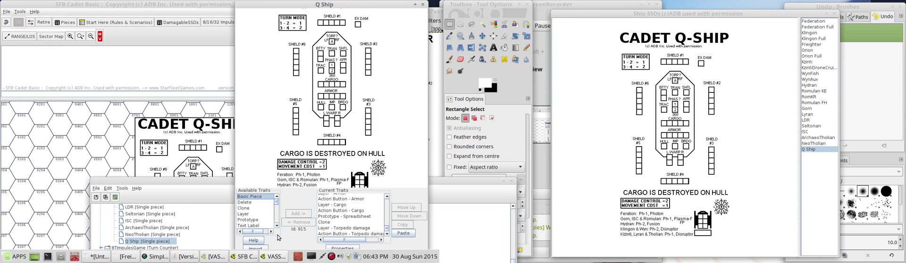
{"action": "left_click", "coordinate": [184, 151]}
{"action": "left_click", "coordinate": [182, 148]}
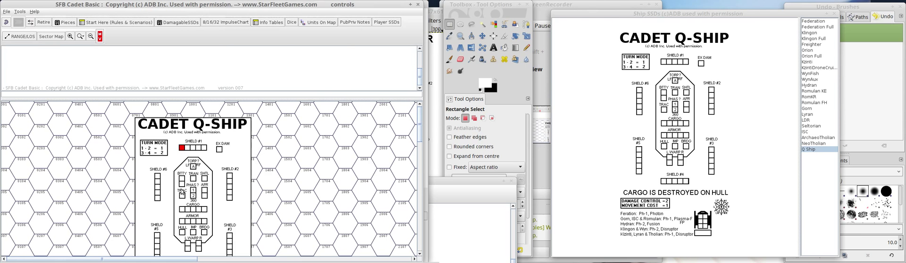
{"action": "left_click", "coordinate": [182, 179]}
{"action": "left_click", "coordinate": [182, 184]}
Set the Y-offset of the Q Ship's Battery action button to -146 and accept it.
{"action": "left_click", "coordinate": [260, 258]}
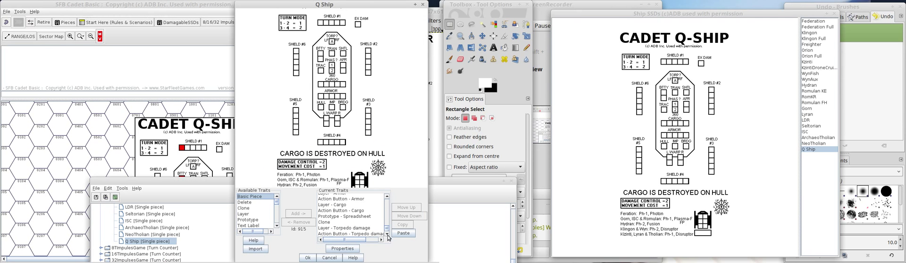
{"action": "left_click", "coordinate": [387, 196]}
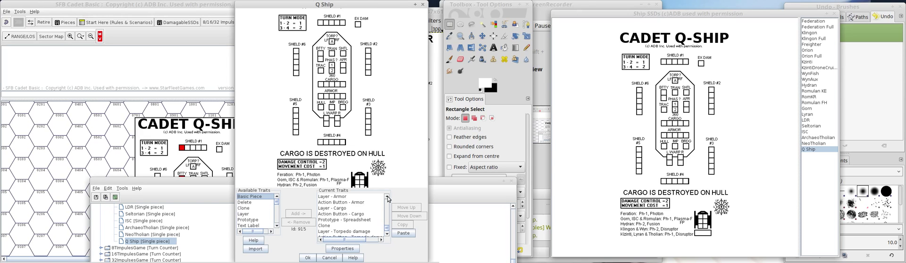
{"action": "left_click", "coordinate": [387, 196]}
{"action": "left_click", "coordinate": [387, 196]}
{"action": "left_click", "coordinate": [387, 196]}
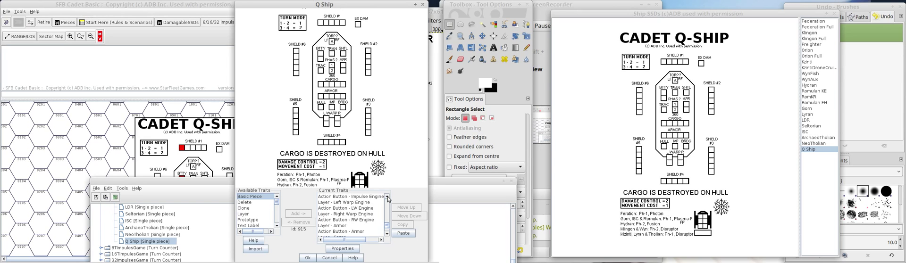
{"action": "left_click", "coordinate": [387, 197]}
{"action": "left_click", "coordinate": [388, 197]}
{"action": "left_click", "coordinate": [387, 196]}
{"action": "left_click", "coordinate": [388, 196]}
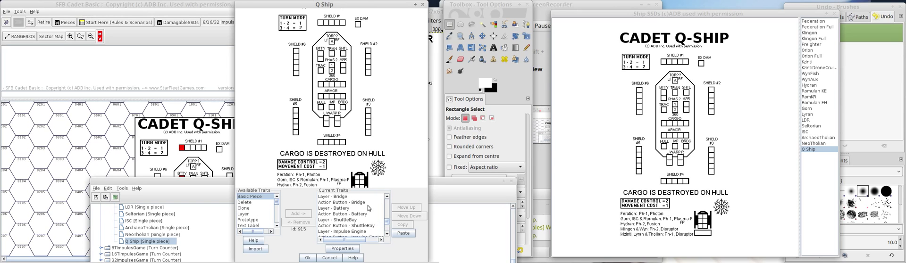
{"action": "left_click", "coordinate": [330, 215]}
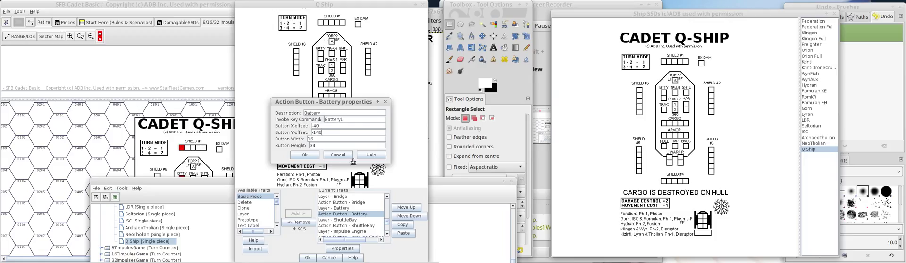
{"action": "left_click", "coordinate": [305, 155]}
Remove the current Q Ship from the map and replace it with a fresh copy.
{"action": "left_click", "coordinate": [206, 149]}
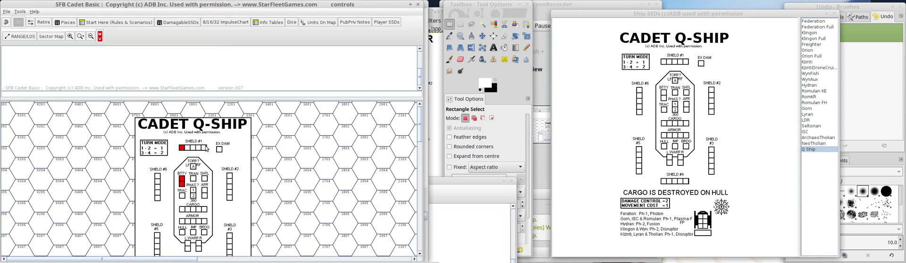
{"action": "right_click", "coordinate": [206, 148]}
{"action": "left_click", "coordinate": [240, 221]}
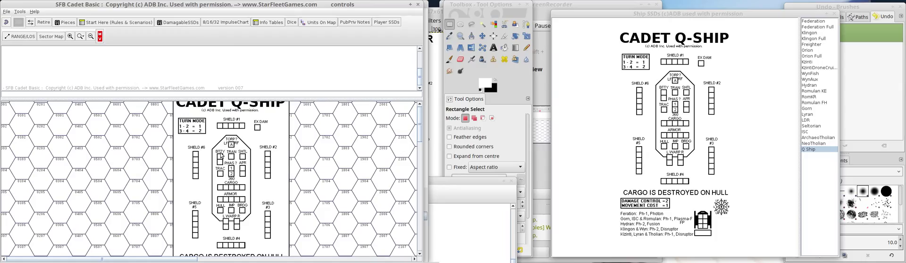
Test the clickable area of the battery boxes on the replaced Q Ship, from the upper box to the lower one.
{"action": "left_click", "coordinate": [221, 156]}
{"action": "left_click", "coordinate": [220, 154]}
{"action": "left_click", "coordinate": [220, 155]}
{"action": "left_click", "coordinate": [220, 154]}
{"action": "left_click", "coordinate": [220, 155]}
{"action": "left_click", "coordinate": [224, 158]}
{"action": "left_click", "coordinate": [220, 161]}
{"action": "left_click", "coordinate": [220, 163]}
{"action": "left_click", "coordinate": [219, 163]}
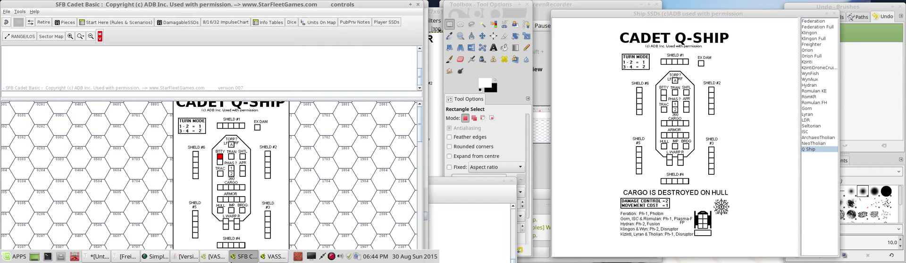
Set the Battery action button's Y-offset to -140 and accept it.
{"action": "left_click", "coordinate": [275, 258]}
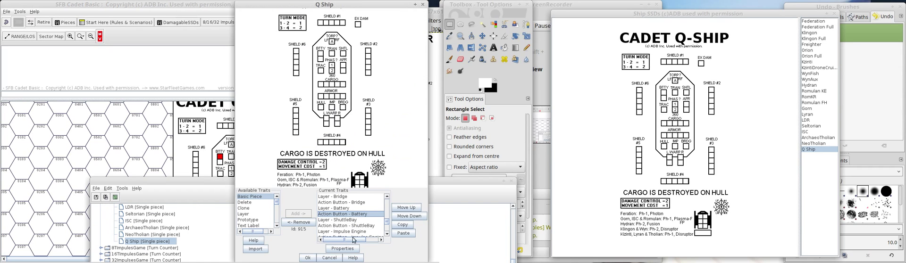
{"action": "double_click", "coordinate": [337, 214]}
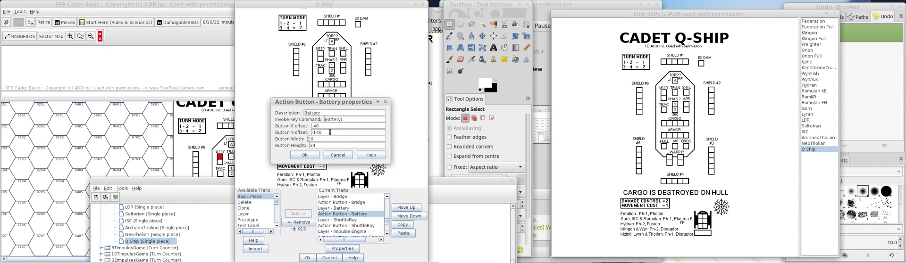
{"action": "key", "text": "BackSpace"}
{"action": "type", "text": "0"}
{"action": "left_click", "coordinate": [304, 154]}
Delete the Q Ship with the marked battery from the map and place a new copy from the ship palette.
{"action": "left_click", "coordinate": [198, 134]}
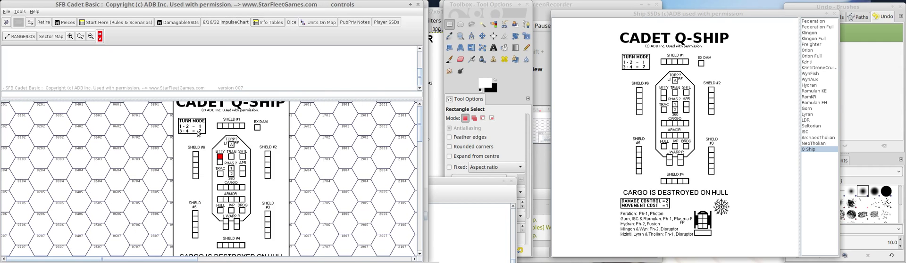
{"action": "right_click", "coordinate": [198, 134]}
{"action": "left_click", "coordinate": [227, 235]}
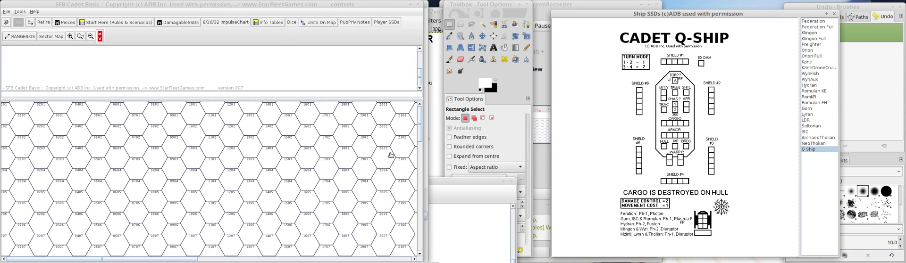
{"action": "left_click_drag", "start_coordinate": [391, 155], "coordinate": [223, 157]}
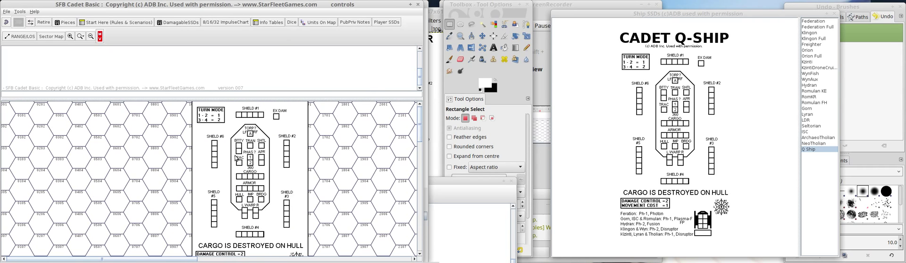
Test the battery boxes on the new Q Ship, both directly on the sheet and with the Battery command.
{"action": "left_click", "coordinate": [238, 155]}
{"action": "left_click", "coordinate": [239, 155]}
{"action": "left_click", "coordinate": [240, 145]}
{"action": "right_click", "coordinate": [281, 137]}
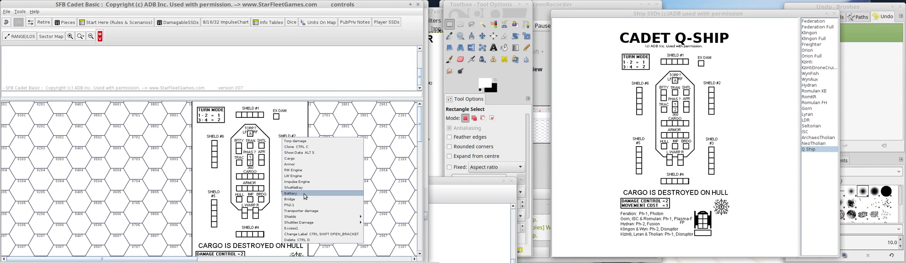
{"action": "left_click", "coordinate": [304, 194]}
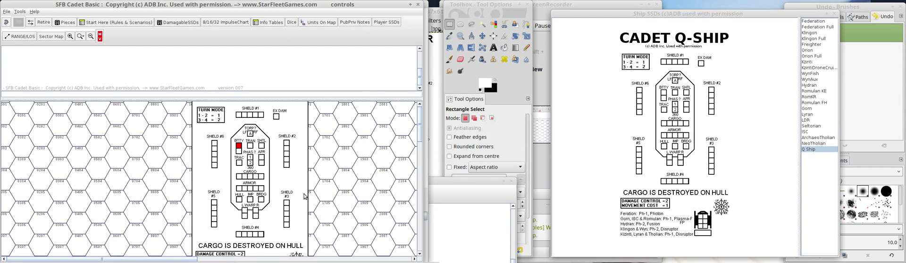
{"action": "left_click", "coordinate": [238, 148]}
{"action": "right_click", "coordinate": [292, 150]}
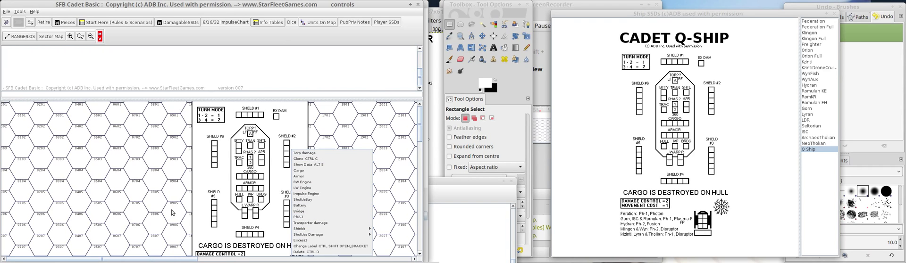
{"action": "left_click", "coordinate": [167, 231]}
Duplicate the Battery layer and Battery action button traits in the Q Ship definition and accept the piece.
{"action": "mouse_move", "coordinate": [263, 260]}
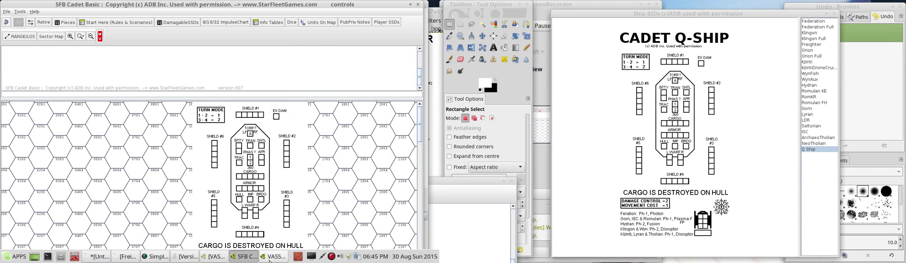
{"action": "left_click", "coordinate": [269, 259]}
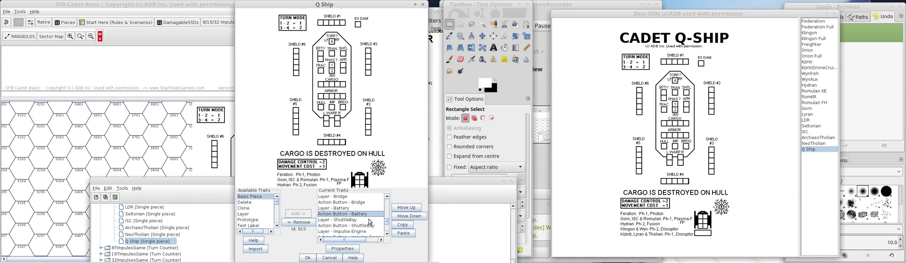
{"action": "left_click", "coordinate": [340, 209]}
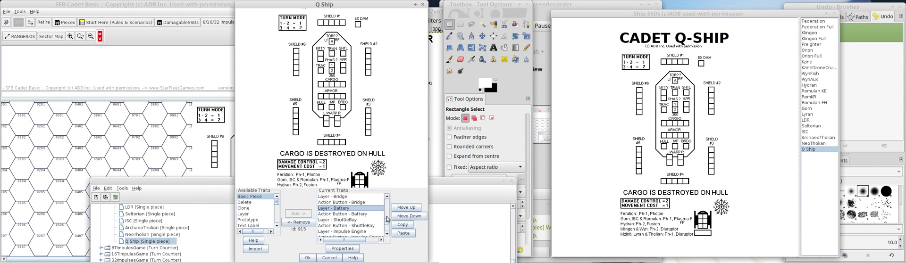
{"action": "left_click", "coordinate": [402, 225]}
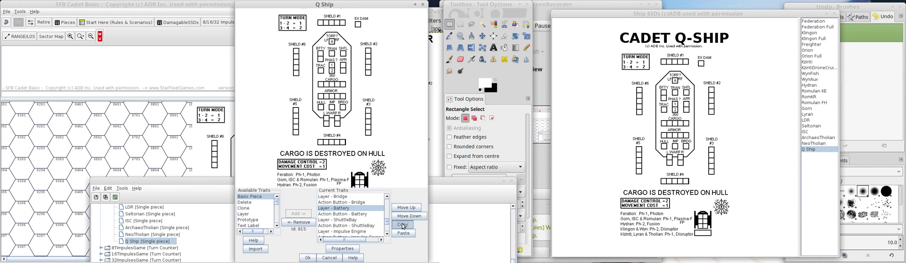
{"action": "left_click", "coordinate": [357, 215]}
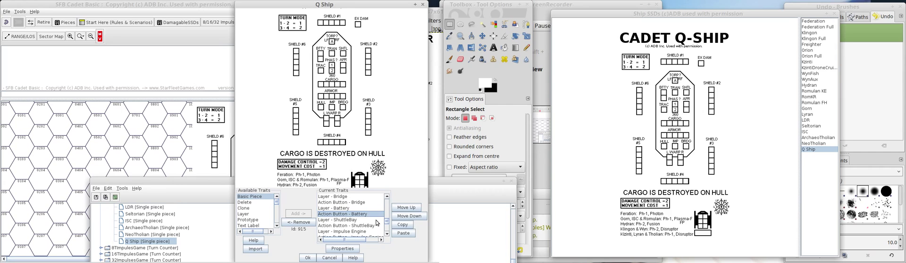
{"action": "left_click", "coordinate": [401, 226]}
{"action": "left_click", "coordinate": [403, 234]}
{"action": "left_click", "coordinate": [307, 257]}
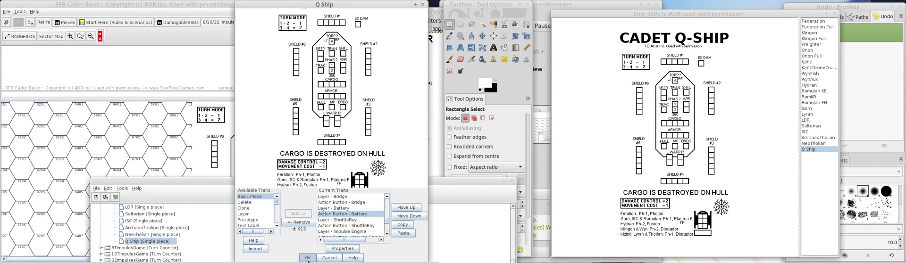
Reopen the Q Ship piece definition and bring the duplicated Battery traits at the end of its current traits into view.
{"action": "double_click", "coordinate": [152, 242]}
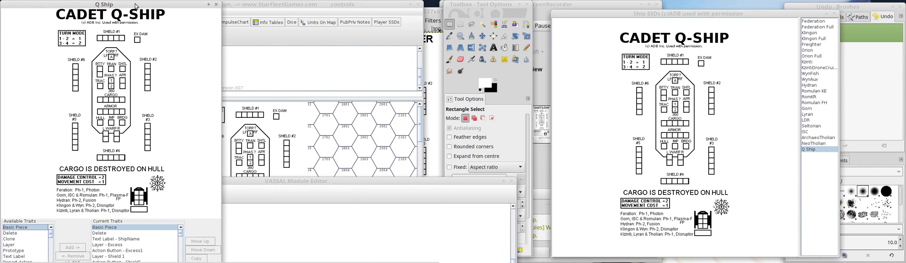
{"action": "left_click_drag", "start_coordinate": [135, 4], "coordinate": [325, 16]}
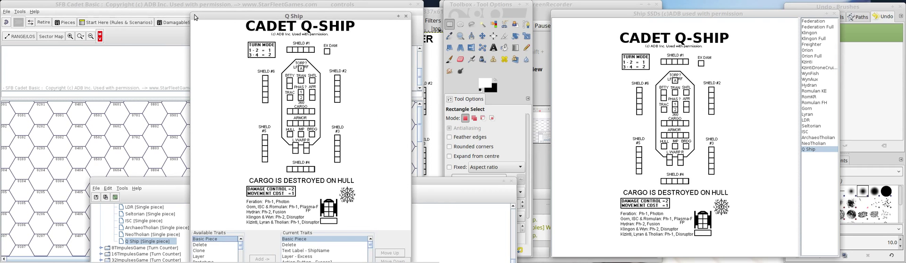
{"action": "left_click_drag", "start_coordinate": [194, 18], "coordinate": [238, 5]}
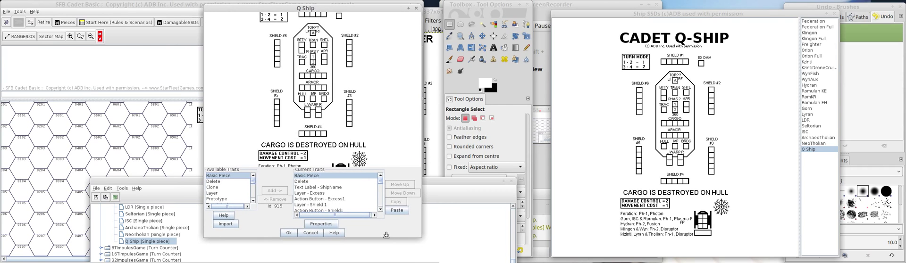
{"action": "left_click_drag", "start_coordinate": [386, 238], "coordinate": [385, 249]}
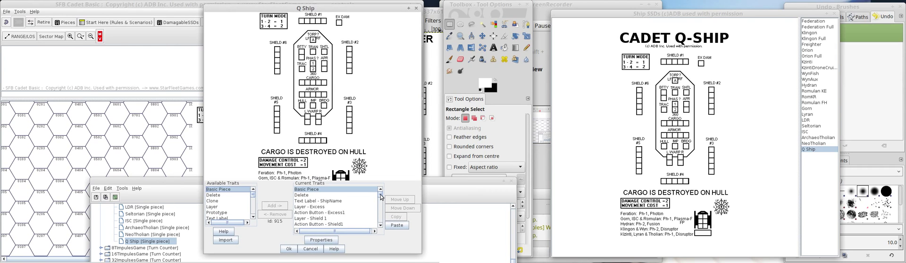
{"action": "left_click_drag", "start_coordinate": [383, 197], "coordinate": [382, 222]}
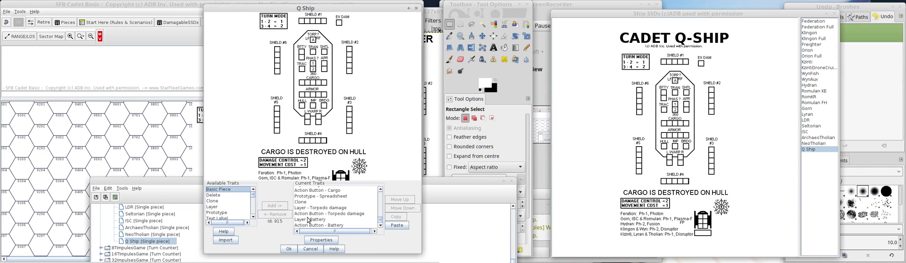
Rename the duplicated Battery layer as Tractor, with Tractor as its increase-level menu command and trac1 as its key.
{"action": "left_click", "coordinate": [314, 219]}
{"action": "double_click", "coordinate": [314, 220]}
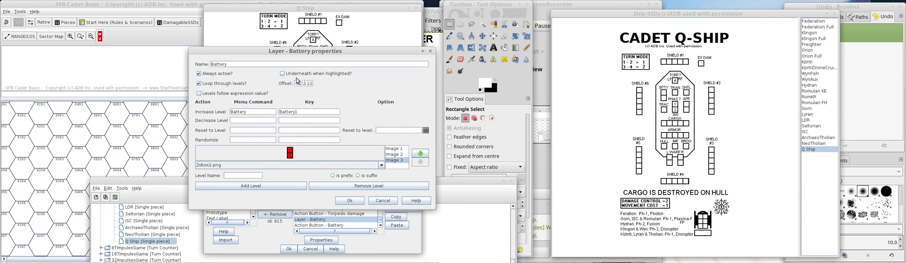
{"action": "left_click_drag", "start_coordinate": [293, 53], "coordinate": [127, 56]}
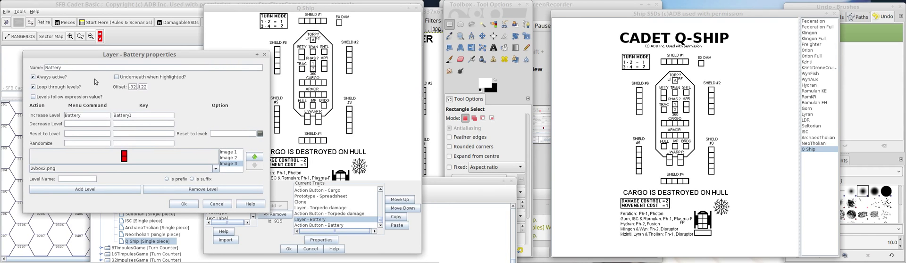
{"action": "left_click_drag", "start_coordinate": [62, 67], "coordinate": [6, 68]}
{"action": "type", "text": "Tra"}
{"action": "left_click_drag", "start_coordinate": [83, 115], "coordinate": [40, 115]}
{"action": "type", "text": "Tractor"}
{"action": "key", "text": "Tab"}
{"action": "type", "text": "trac1"}
{"action": "left_click", "coordinate": [184, 204]}
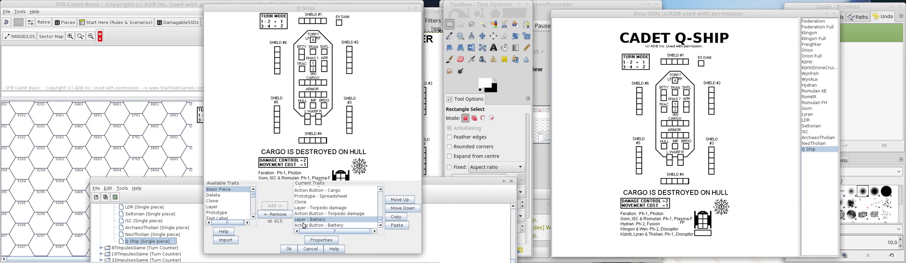
Change the duplicated Battery action button's description to Tractor and its invoke key command to trac1, adjust its button dimensions and accept.
{"action": "double_click", "coordinate": [304, 225]}
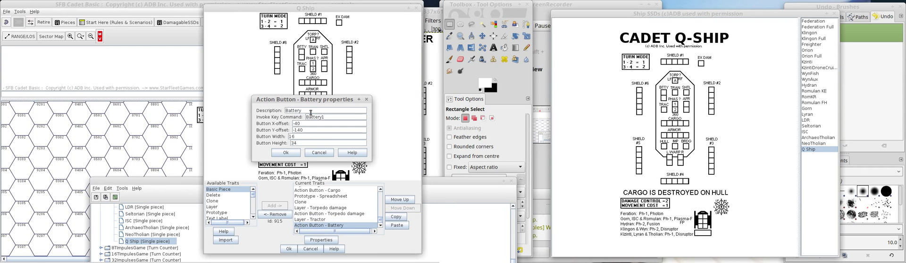
{"action": "double_click", "coordinate": [311, 111]}
{"action": "type", "text": "Tractor"}
{"action": "left_click_drag", "start_coordinate": [322, 117], "coordinate": [285, 117]}
{"action": "type", "text": "trac1"}
{"action": "left_click_drag", "start_coordinate": [323, 100], "coordinate": [163, 106]}
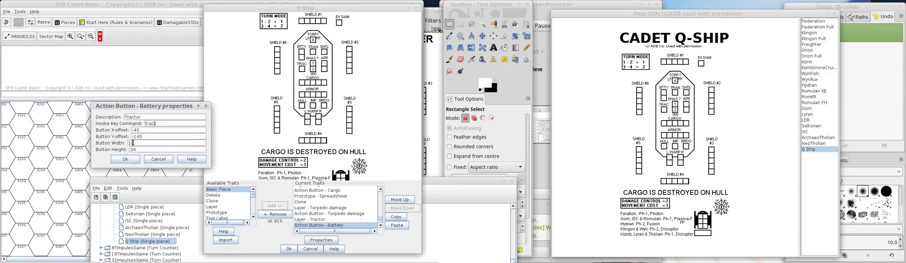
{"action": "key", "text": "BackSpace"}
{"action": "key", "text": "BackSpace"}
{"action": "type", "text": "481"}
{"action": "left_click", "coordinate": [125, 159]}
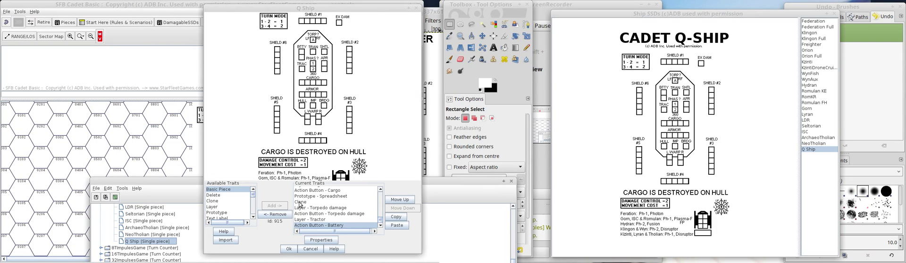
Open the Tractor layer's first image for replacement and browse to the assdparts image folder.
{"action": "double_click", "coordinate": [320, 220]}
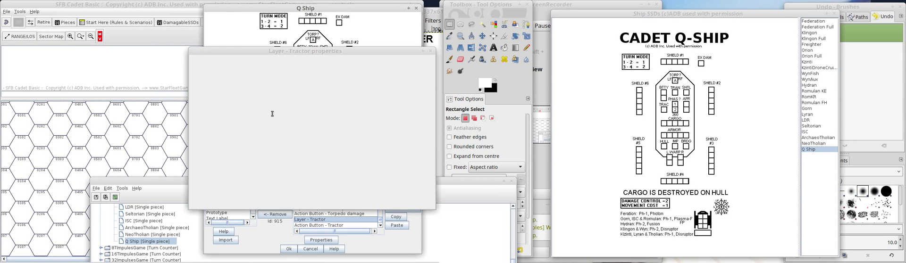
{"action": "mouse_move", "coordinate": [272, 56]}
{"action": "left_mouse_down"}
{"action": "mouse_move", "coordinate": [133, 61]}
{"action": "mouse_move", "coordinate": [84, 48]}
{"action": "left_mouse_up"}
{"action": "left_click", "coordinate": [235, 147]}
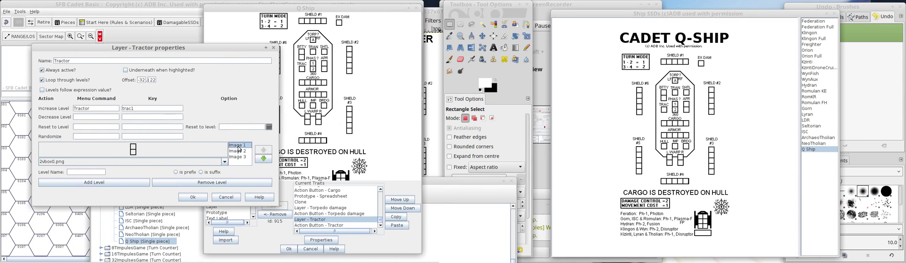
{"action": "left_click", "coordinate": [142, 149]}
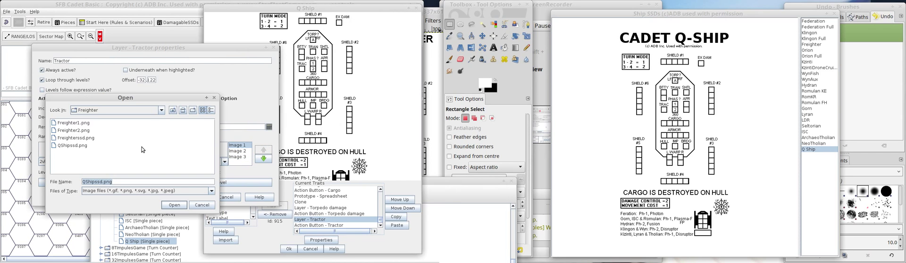
{"action": "left_click", "coordinate": [173, 110]}
{"action": "left_click", "coordinate": [68, 131]}
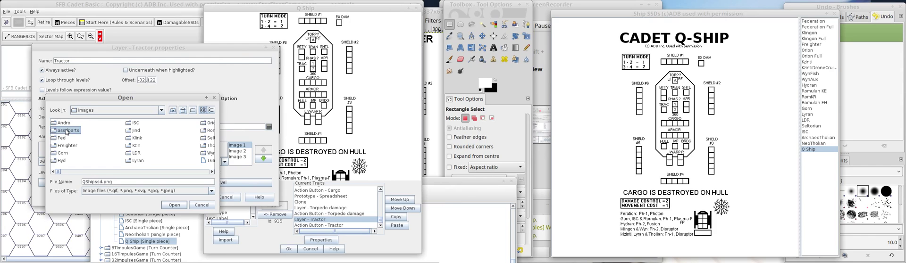
{"action": "double_click", "coordinate": [68, 131]}
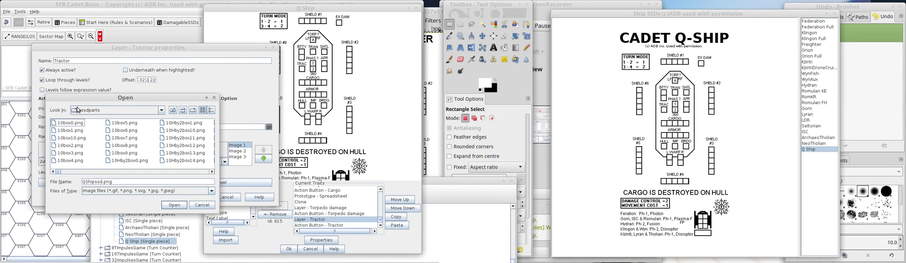
{"action": "left_click", "coordinate": [173, 110]}
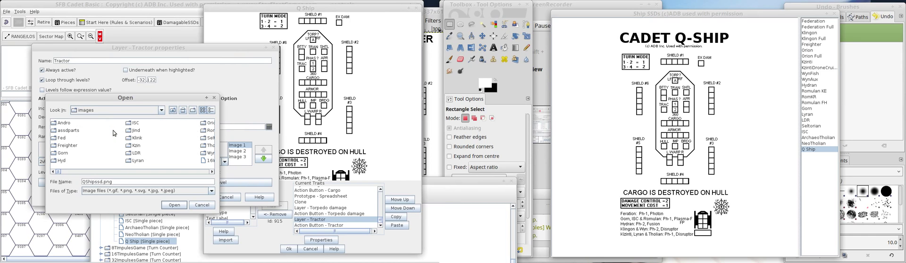
{"action": "double_click", "coordinate": [66, 131]}
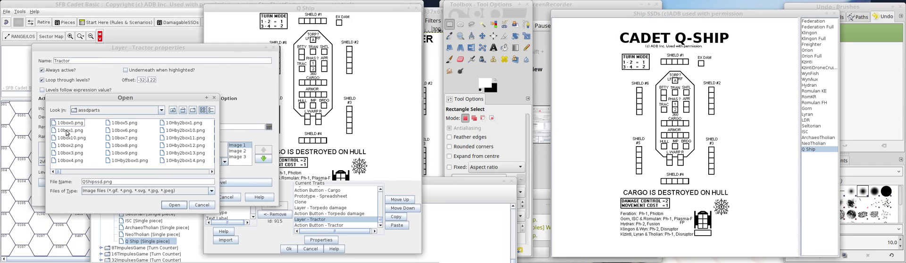
Find 1box0.png in the assdparts folder and use it as the Tractor layer's Image 1.
{"action": "left_click", "coordinate": [158, 174]}
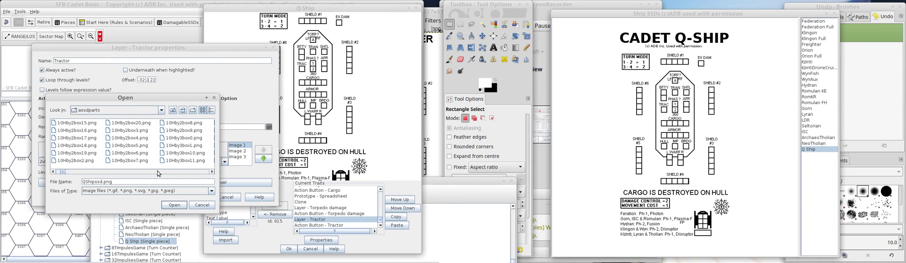
{"action": "left_click", "coordinate": [158, 173]}
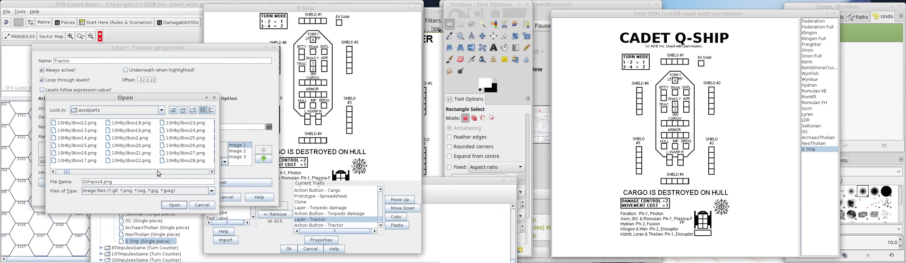
{"action": "left_click", "coordinate": [158, 174]}
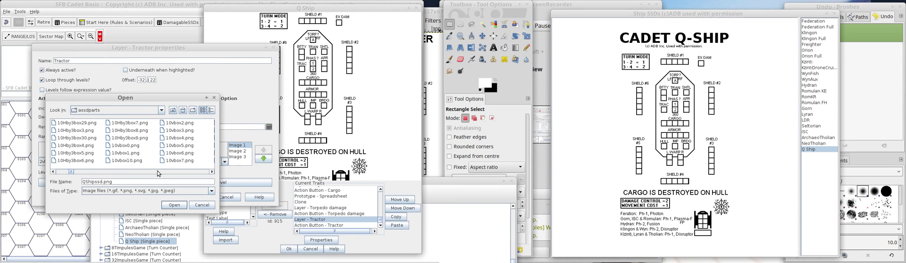
{"action": "left_click", "coordinate": [158, 173]}
{"action": "left_click", "coordinate": [158, 173]}
{"action": "left_click", "coordinate": [158, 173]}
{"action": "left_click", "coordinate": [158, 173]}
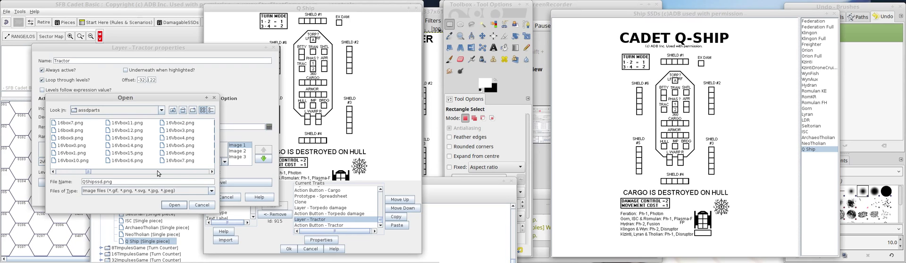
{"action": "left_click", "coordinate": [158, 173]}
{"action": "left_click", "coordinate": [73, 172]}
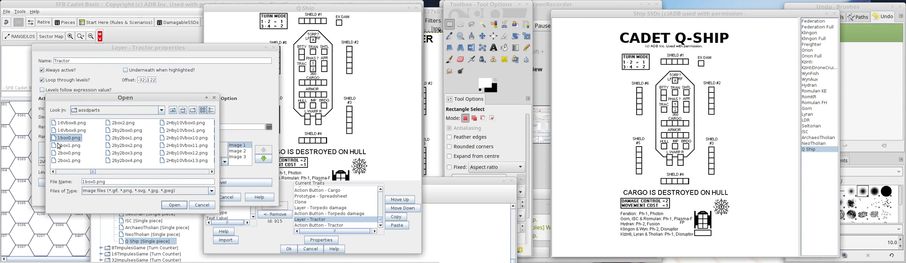
{"action": "left_click", "coordinate": [170, 205]}
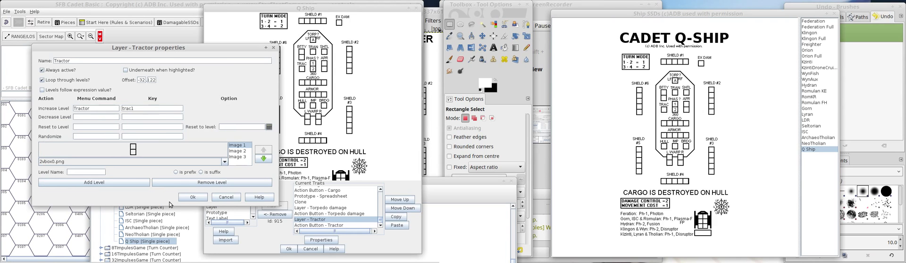
Set the Tractor layer's Image 2 to 1box1.png and remove its third level.
{"action": "left_click", "coordinate": [234, 152]}
{"action": "left_click", "coordinate": [149, 147]}
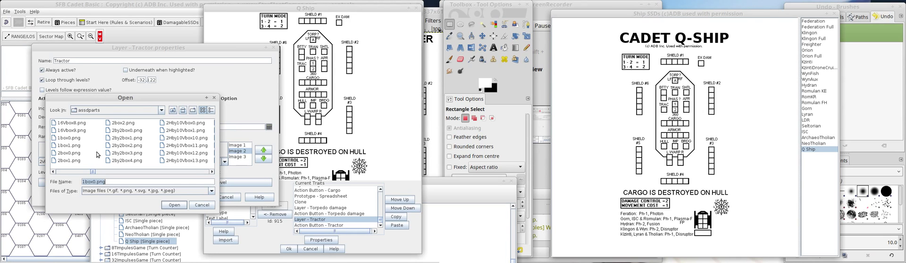
{"action": "double_click", "coordinate": [66, 146]}
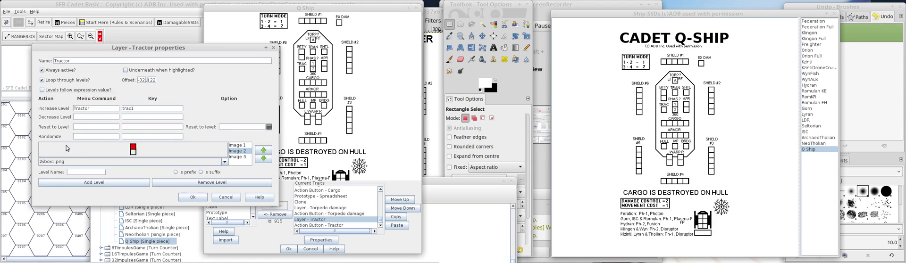
{"action": "left_click", "coordinate": [237, 156]}
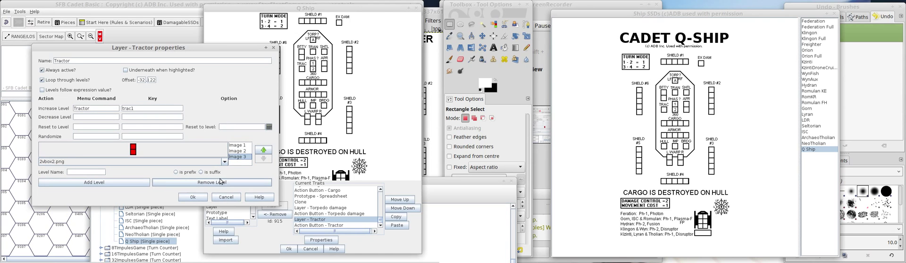
{"action": "left_click", "coordinate": [220, 181]}
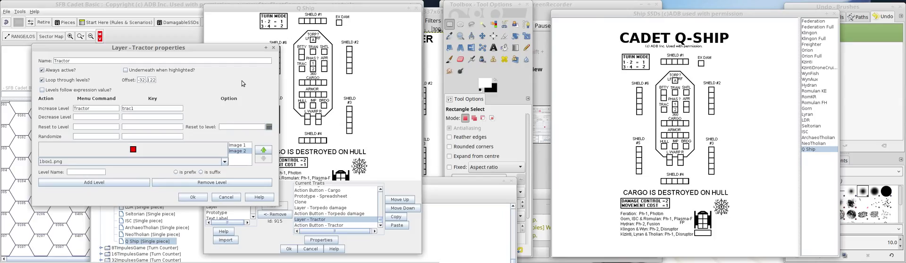
Adjust the Tractor layer's vertical offset until its box lines up with the TRAC box on the ship sheet.
{"action": "key", "text": "BackSpace"}
{"action": "left_click", "coordinate": [192, 198]}
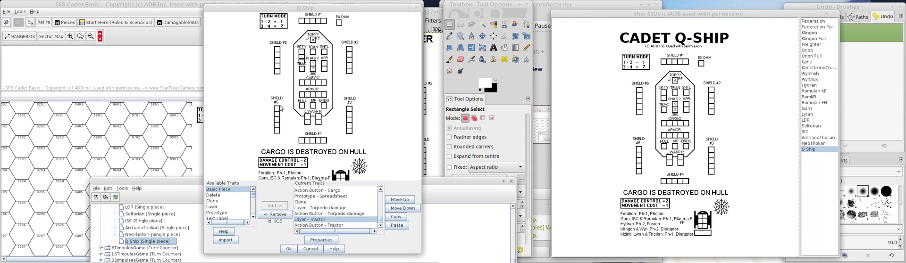
{"action": "double_click", "coordinate": [320, 220]}
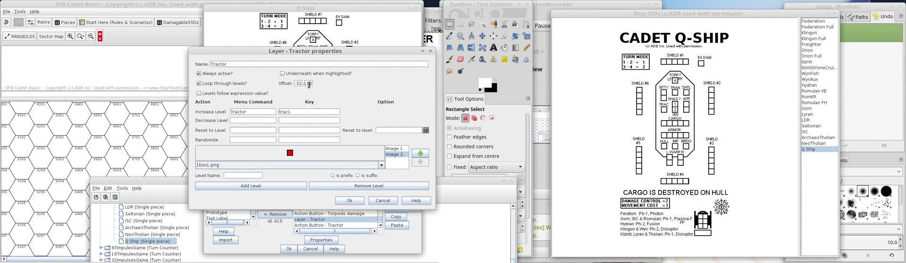
{"action": "key", "text": "BackSpace"}
{"action": "key", "text": "BackSpace"}
{"action": "left_click", "coordinate": [341, 200]}
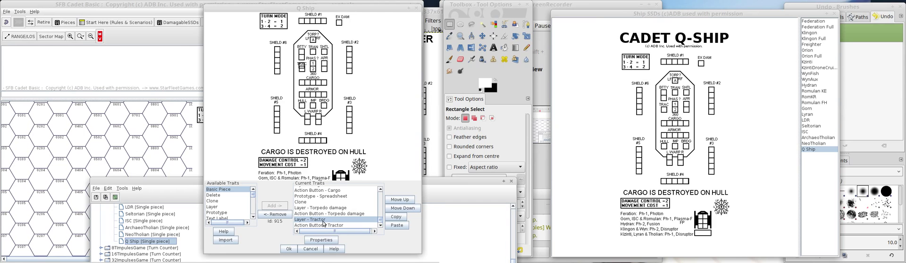
{"action": "left_click_drag", "start_coordinate": [274, 46], "coordinate": [87, 44]}
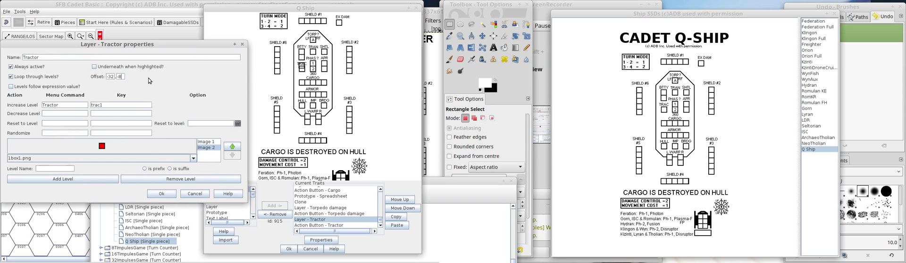
{"action": "left_click", "coordinate": [162, 193]}
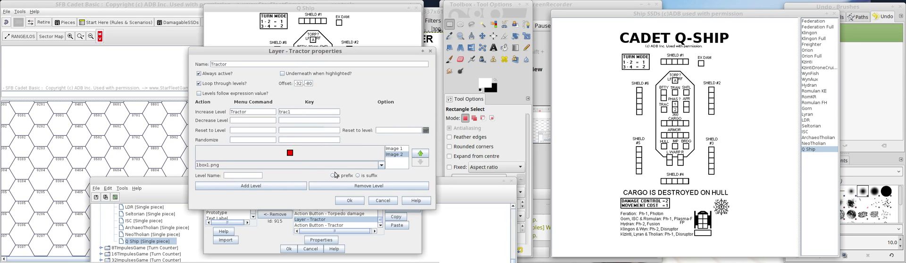
{"action": "left_click", "coordinate": [342, 200]}
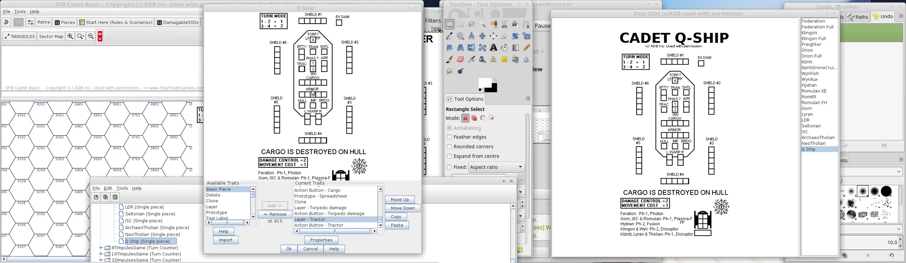
{"action": "left_click", "coordinate": [329, 220]}
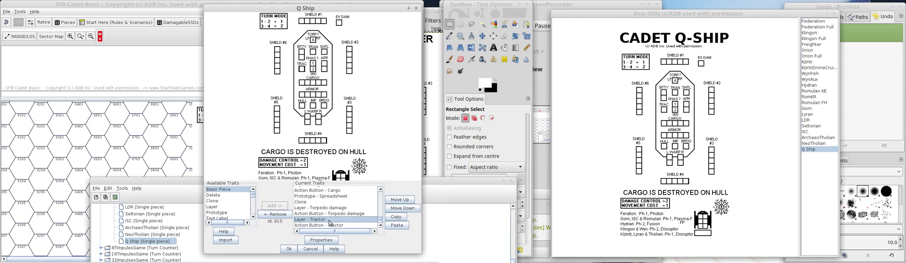
Fine-tune the Tractor layer's offset to -31, -80 so its damage box sits on the TRAC box.
{"action": "double_click", "coordinate": [329, 220]}
{"action": "left_click_drag", "start_coordinate": [301, 51], "coordinate": [149, 49]}
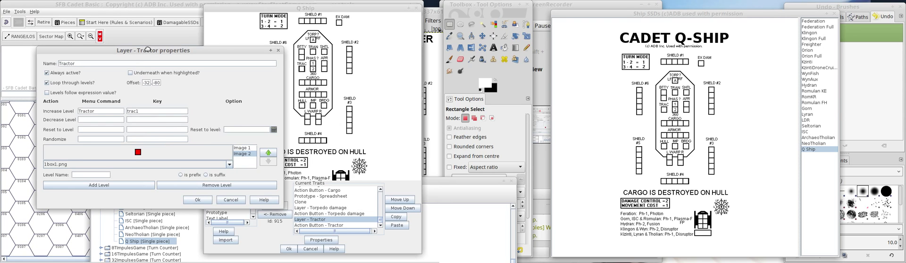
{"action": "left_click_drag", "start_coordinate": [155, 84], "coordinate": [199, 90]}
{"action": "type", "text": "79"}
{"action": "left_click", "coordinate": [198, 200]}
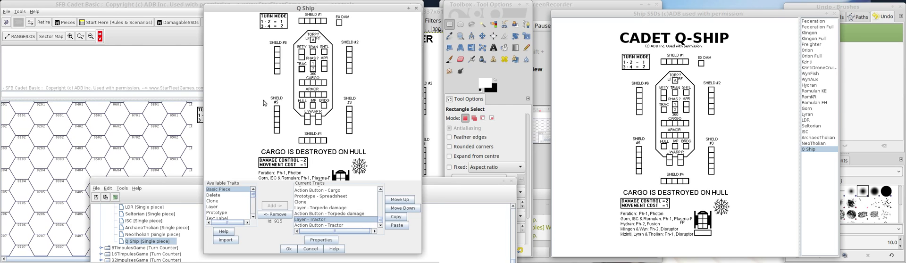
{"action": "left_click_drag", "start_coordinate": [306, 84], "coordinate": [332, 79]}
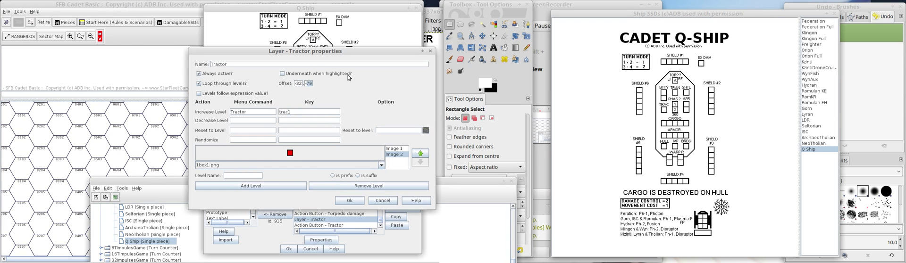
{"action": "type", "text": "-80"}
{"action": "left_click_drag", "start_coordinate": [346, 49], "coordinate": [172, 35]}
{"action": "left_click_drag", "start_coordinate": [124, 70], "coordinate": [132, 70]}
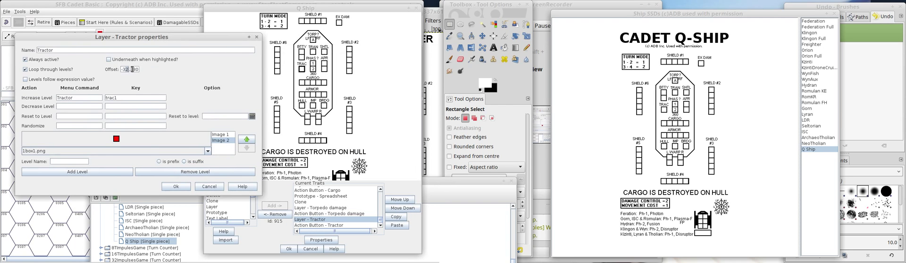
{"action": "left_click", "coordinate": [171, 186]}
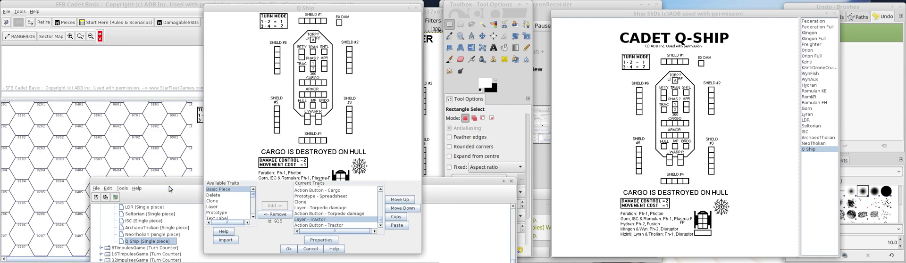
Compare the Tractor layer's offset values with the offsets of the Tractor action button.
{"action": "left_click", "coordinate": [329, 220]}
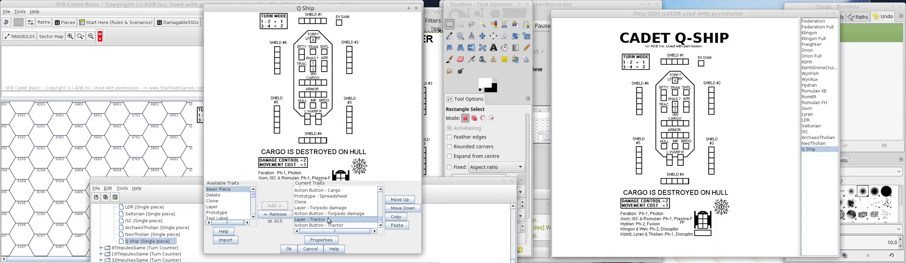
{"action": "double_click", "coordinate": [329, 220]}
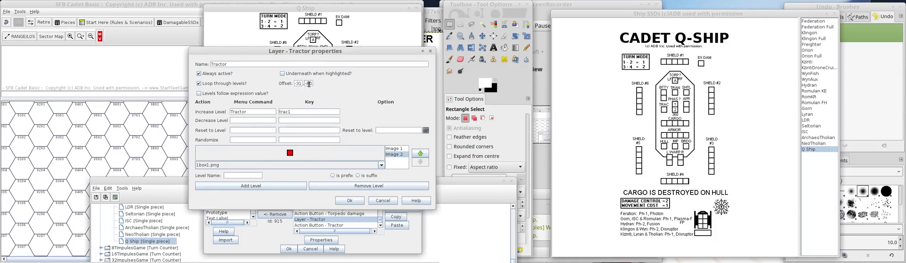
{"action": "left_click", "coordinate": [349, 201]}
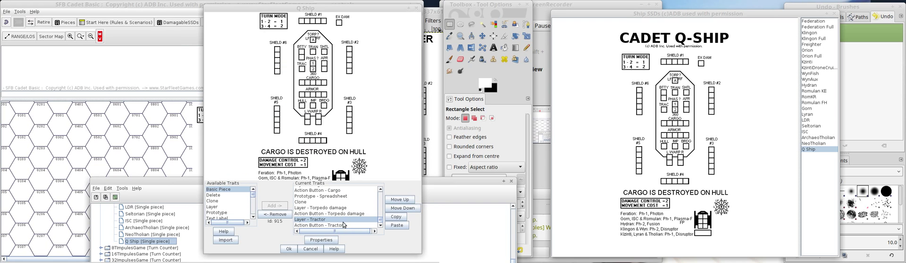
{"action": "double_click", "coordinate": [343, 224]}
{"action": "left_click_drag", "start_coordinate": [310, 124], "coordinate": [173, 124]}
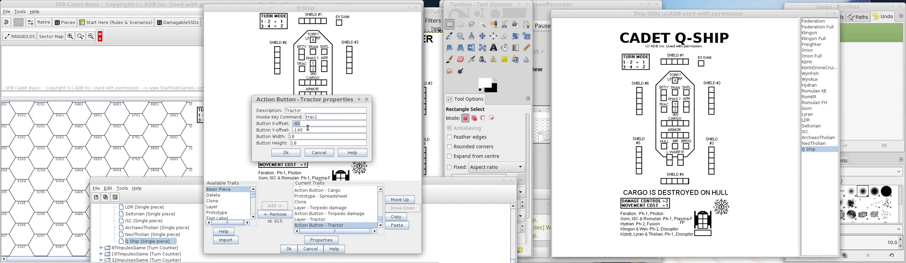
{"action": "left_click", "coordinate": [315, 156]}
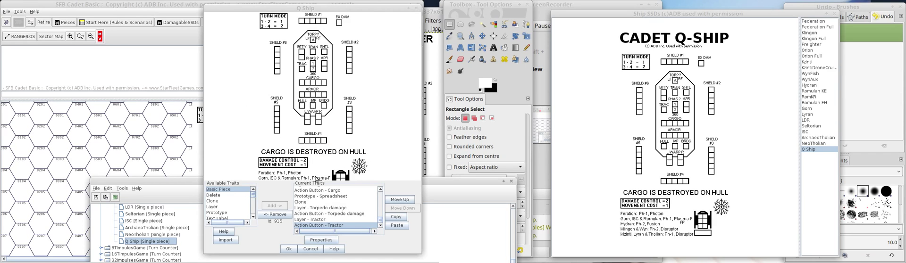
{"action": "left_click", "coordinate": [317, 220]}
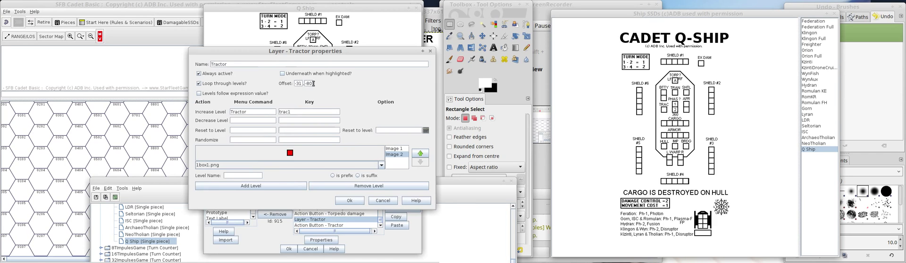
{"action": "left_click", "coordinate": [342, 203]}
Set the Tractor action button's Y-offset to -80 and revise its X-offset to match the Tractor layer.
{"action": "double_click", "coordinate": [324, 226]}
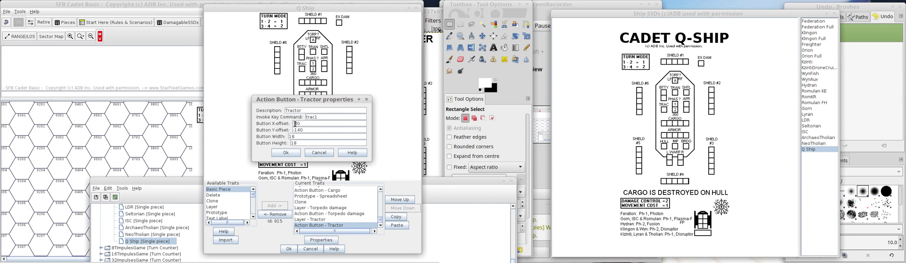
{"action": "left_click", "coordinate": [307, 129]}
{"action": "key", "text": "BackSpace"}
{"action": "type", "text": "80"}
{"action": "left_click_drag", "start_coordinate": [302, 124], "coordinate": [291, 125]}
{"action": "left_click", "coordinate": [286, 153]}
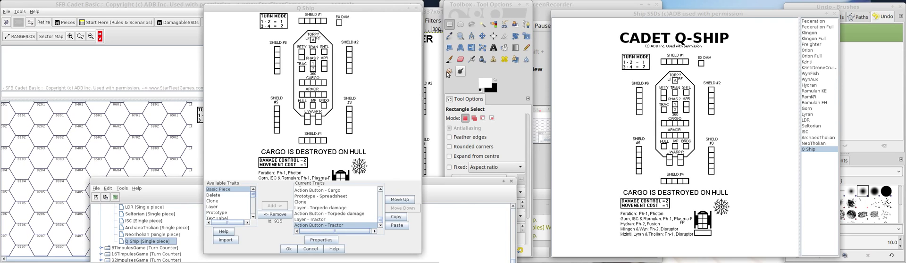
Place a fresh Q Ship sheet on the map and delete the older copy beside it.
{"action": "right_click", "coordinate": [310, 82]}
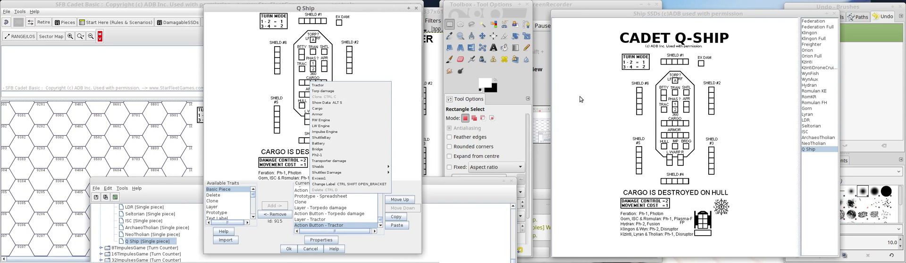
{"action": "left_click_drag", "start_coordinate": [613, 100], "coordinate": [112, 160]}
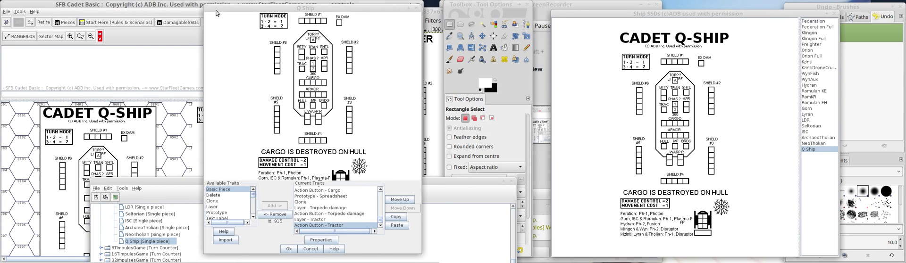
{"action": "left_click_drag", "start_coordinate": [216, 9], "coordinate": [255, 9]}
{"action": "left_click", "coordinate": [191, 114]}
{"action": "right_click", "coordinate": [211, 130]}
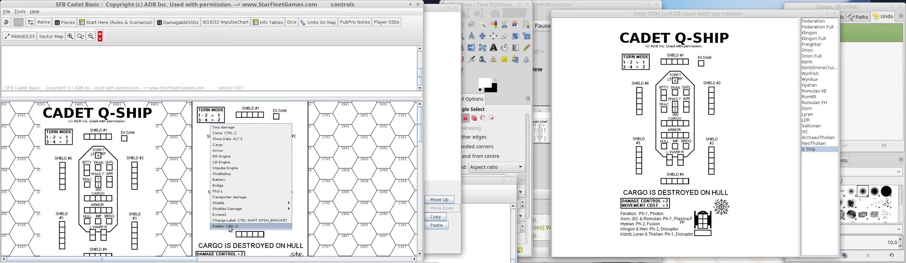
{"action": "left_click", "coordinate": [230, 227]}
Test the Tractor command on the new sheet and toggle the TRAC box through its action button.
{"action": "right_click", "coordinate": [133, 129]}
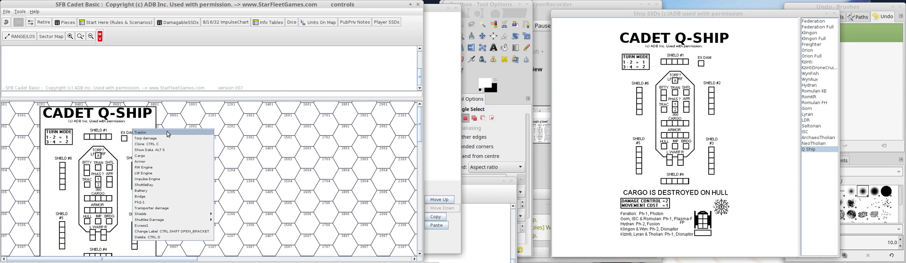
{"action": "left_click", "coordinate": [167, 132]}
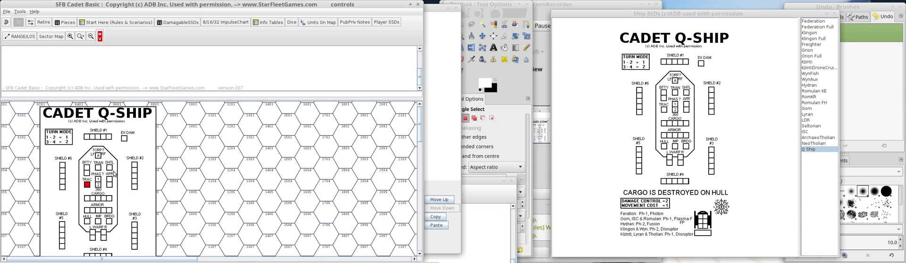
{"action": "left_click", "coordinate": [87, 184]}
{"action": "left_click", "coordinate": [87, 186]}
{"action": "left_click", "coordinate": [88, 185]}
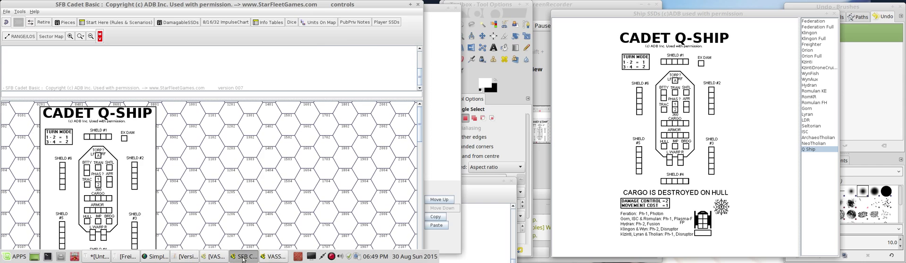
Return to the Q Ship piece definition and look through its current traits for the Ph2-1 layer.
{"action": "left_click", "coordinate": [272, 257]}
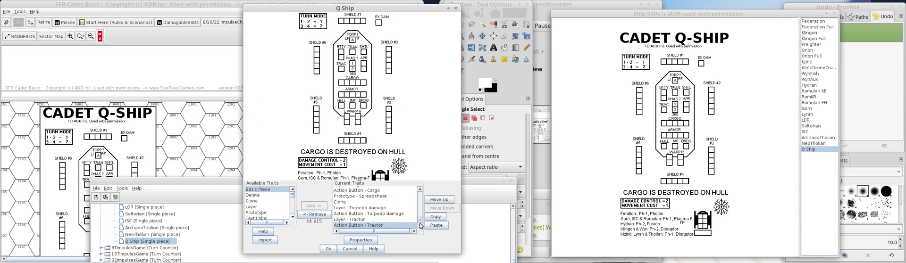
{"action": "left_click", "coordinate": [420, 189]}
{"action": "left_click", "coordinate": [420, 189]}
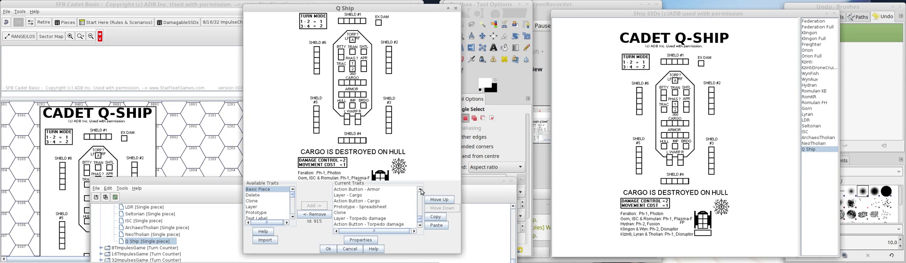
{"action": "left_click", "coordinate": [351, 196]}
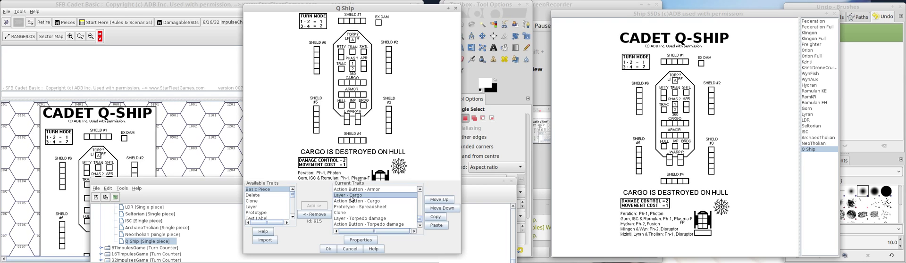
{"action": "double_click", "coordinate": [351, 198]}
{"action": "left_click", "coordinate": [351, 199]}
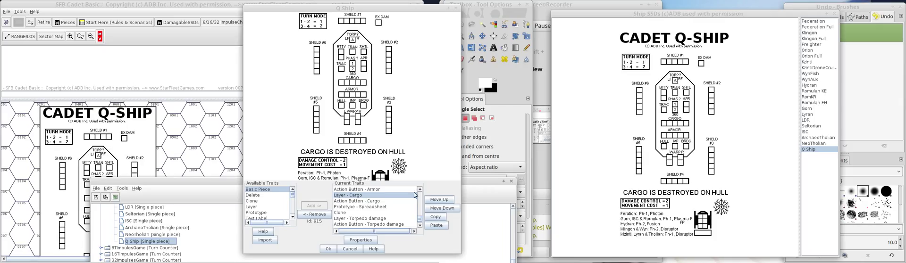
{"action": "left_click", "coordinate": [420, 190]}
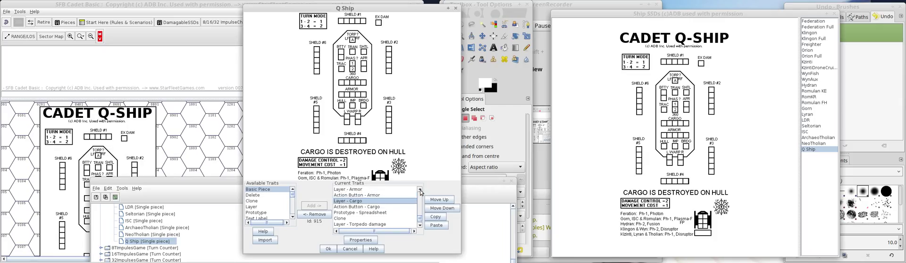
{"action": "left_click", "coordinate": [351, 190]}
{"action": "left_click", "coordinate": [363, 196]}
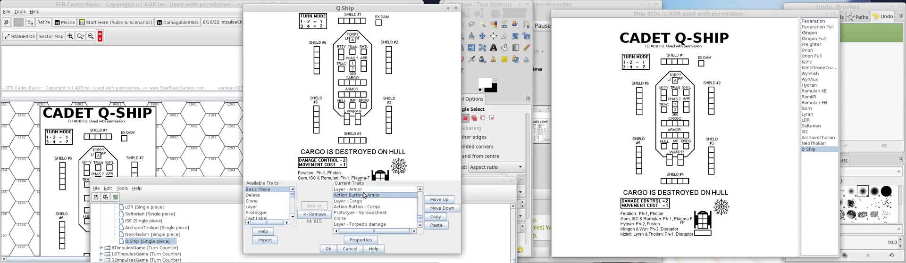
{"action": "left_click", "coordinate": [420, 189]}
{"action": "left_click", "coordinate": [420, 190]}
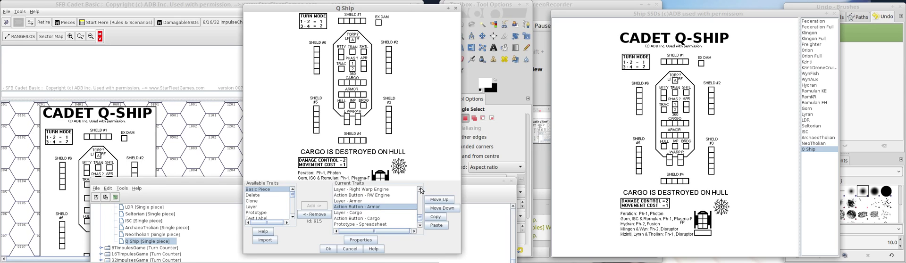
{"action": "left_click", "coordinate": [420, 190]}
{"action": "left_click", "coordinate": [420, 189]}
{"action": "left_click", "coordinate": [420, 189]}
{"action": "left_click", "coordinate": [421, 190]}
{"action": "left_click", "coordinate": [420, 190]}
{"action": "left_click", "coordinate": [420, 190]}
{"action": "left_click", "coordinate": [420, 190]}
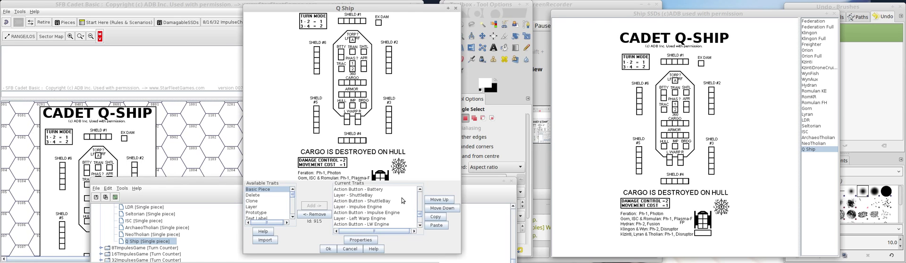
{"action": "left_click", "coordinate": [372, 190]}
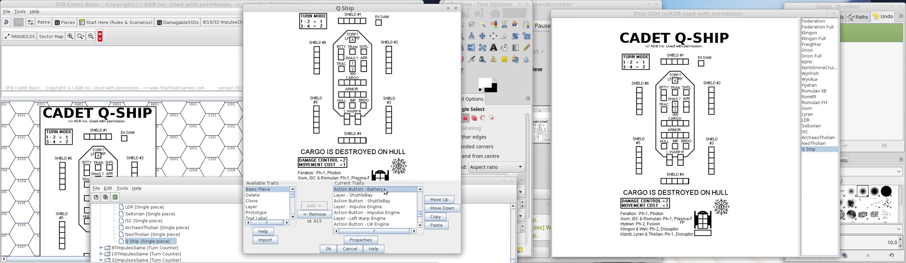
{"action": "left_click", "coordinate": [420, 190]}
{"action": "left_click", "coordinate": [420, 191]}
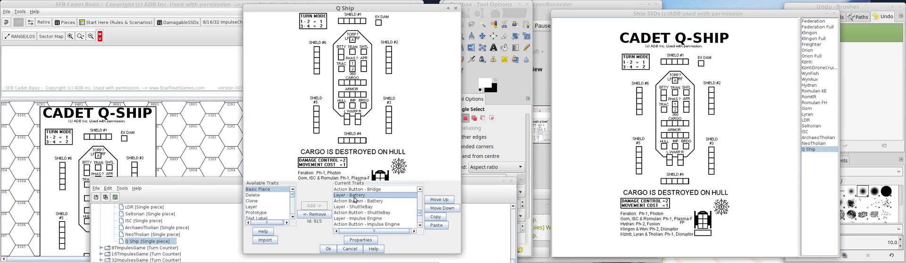
{"action": "left_click", "coordinate": [419, 191]}
{"action": "left_click", "coordinate": [420, 191]}
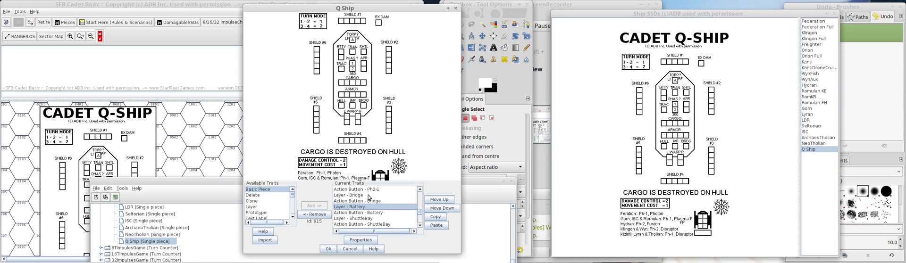
{"action": "left_click", "coordinate": [419, 190]}
{"action": "left_click", "coordinate": [420, 190]}
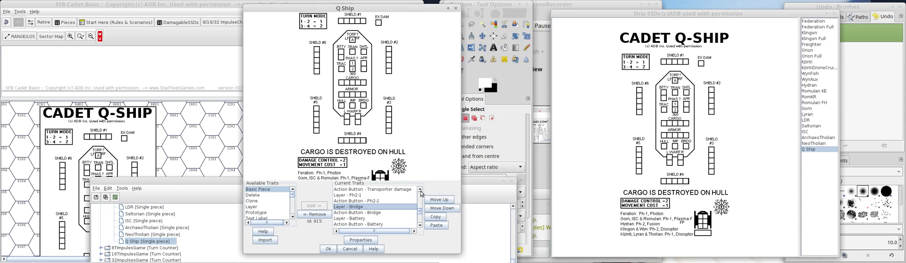
{"action": "left_click", "coordinate": [420, 190]}
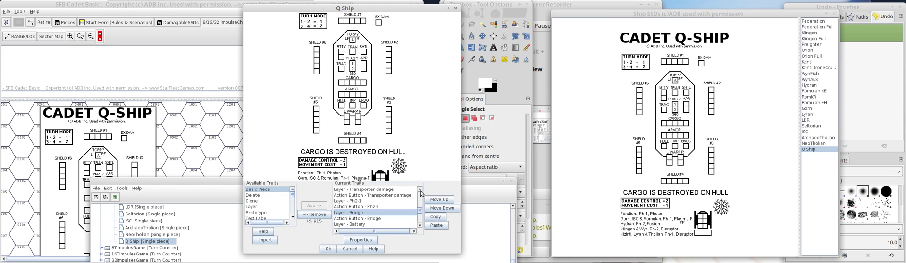
Duplicate the Ph2-1 layer and its Ph2-1 action button at the end of the Q Ship trait list.
{"action": "left_click", "coordinate": [354, 202]}
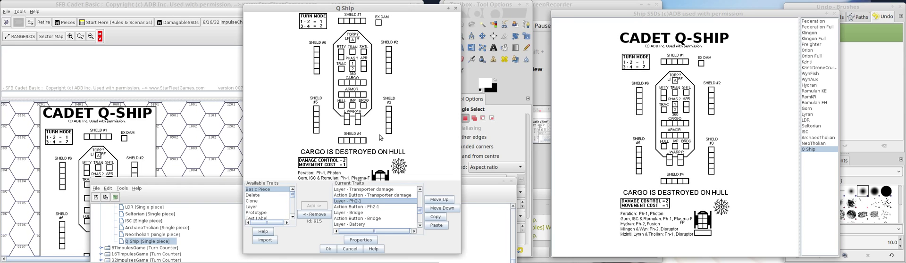
{"action": "left_click", "coordinate": [434, 218]}
{"action": "left_click", "coordinate": [435, 225]}
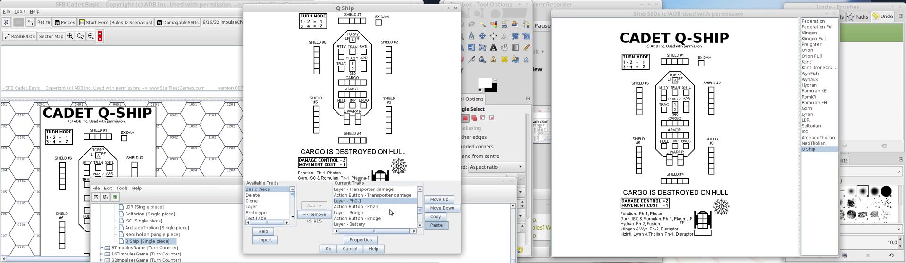
{"action": "left_click", "coordinate": [390, 209]}
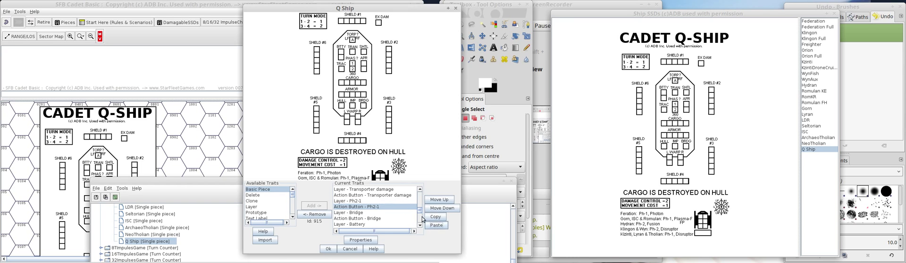
{"action": "scroll", "coordinate": [421, 217], "scroll_direction": "down", "scroll_amount": 1}
{"action": "scroll", "coordinate": [421, 217], "scroll_direction": "down", "scroll_amount": 3}
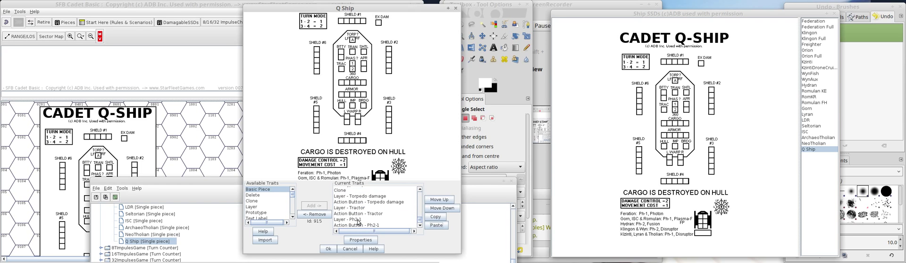
Rename the original Ph2-1 layer Ph?-1, with menu command Ph?-1 and increase-level key Ph?1.
{"action": "scroll", "coordinate": [420, 191], "scroll_direction": "up", "scroll_amount": 1}
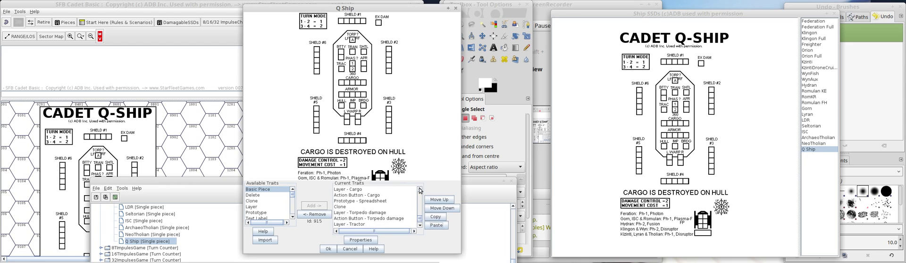
{"action": "scroll", "coordinate": [421, 190], "scroll_direction": "up", "scroll_amount": 5}
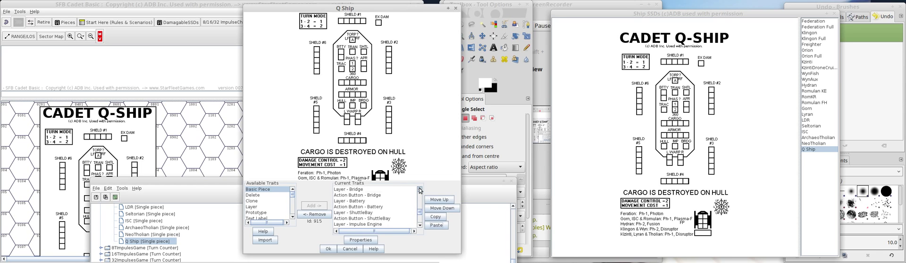
{"action": "scroll", "coordinate": [420, 191], "scroll_direction": "up", "scroll_amount": 2}
{"action": "left_click", "coordinate": [363, 201]}
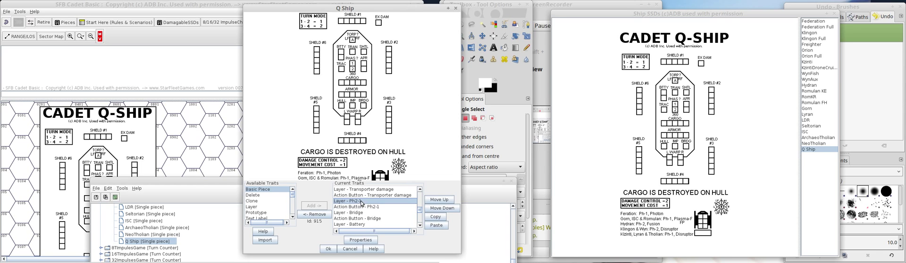
{"action": "double_click", "coordinate": [372, 201]}
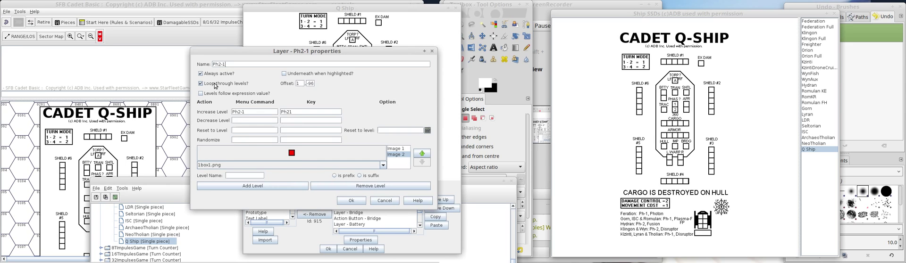
{"action": "key", "text": "BackSpace"}
{"action": "type", "text": "?"}
{"action": "left_click", "coordinate": [352, 200]}
{"action": "left_click", "coordinate": [362, 207]}
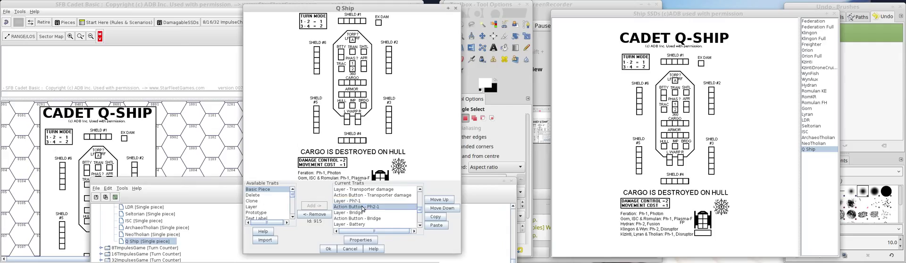
{"action": "double_click", "coordinate": [363, 208]}
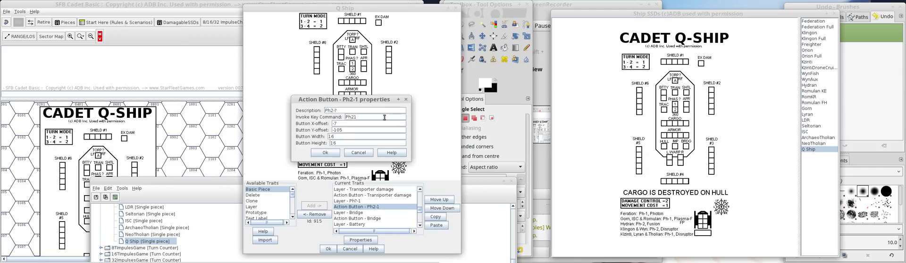
{"action": "left_click_drag", "start_coordinate": [355, 117], "coordinate": [360, 119]}
{"action": "left_click", "coordinate": [365, 154]}
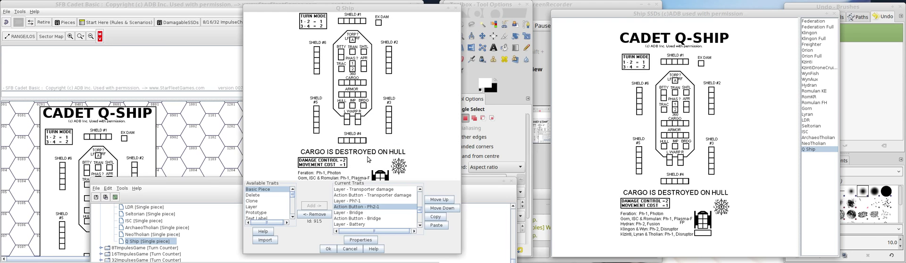
Set the original Ph2-1 action button's description to Ph?-1 and key command to Ph?1, and check them against the Ph?-1 layer.
{"action": "double_click", "coordinate": [367, 208]}
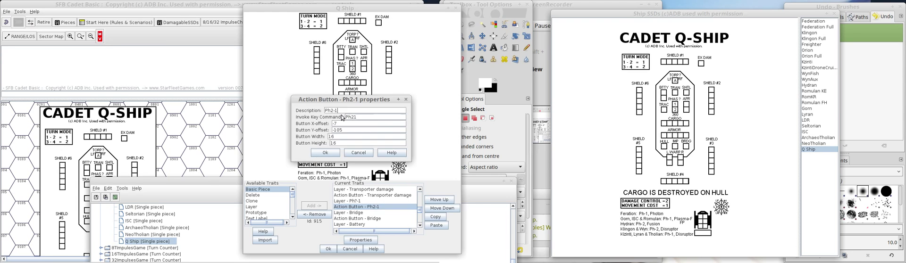
{"action": "left_click", "coordinate": [332, 112]}
{"action": "key", "text": "BackSpace"}
{"action": "type", "text": "?"}
{"action": "left_click_drag", "start_coordinate": [354, 119], "coordinate": [353, 118]}
{"action": "left_click", "coordinate": [325, 152]}
{"action": "left_click", "coordinate": [367, 201]}
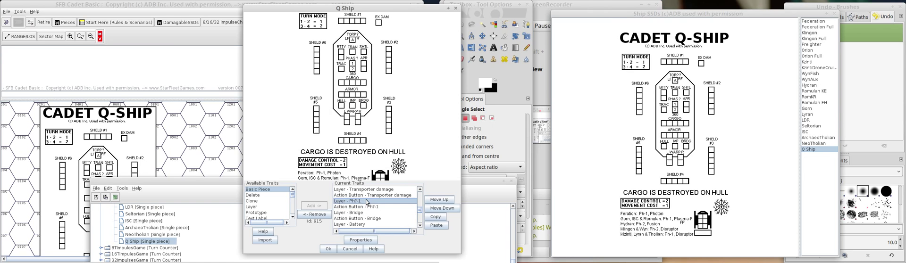
{"action": "double_click", "coordinate": [367, 202]}
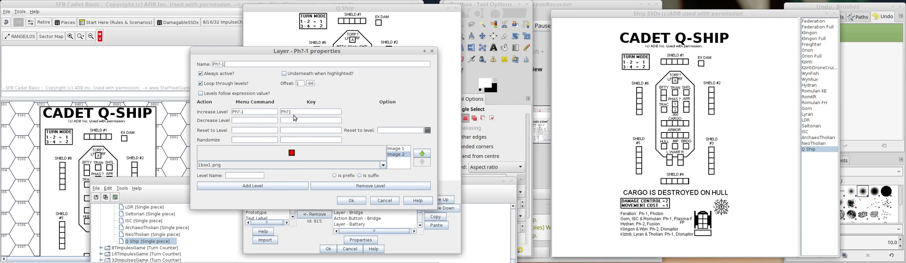
{"action": "left_click", "coordinate": [350, 201]}
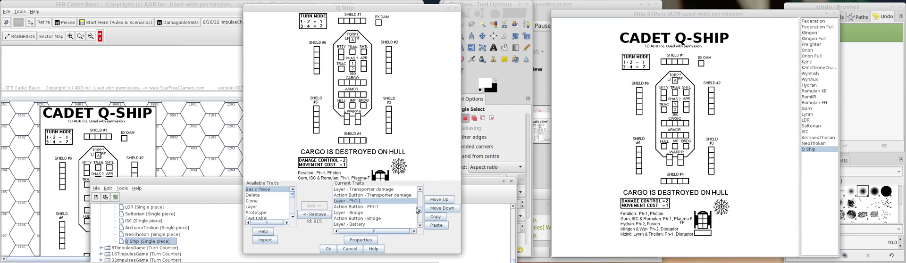
Rename the copied Ph2-1 layer Ph?-2, with menu command Ph?-2 and increase-level key Ph?2.
{"action": "scroll", "coordinate": [419, 210], "scroll_direction": "down", "scroll_amount": 3}
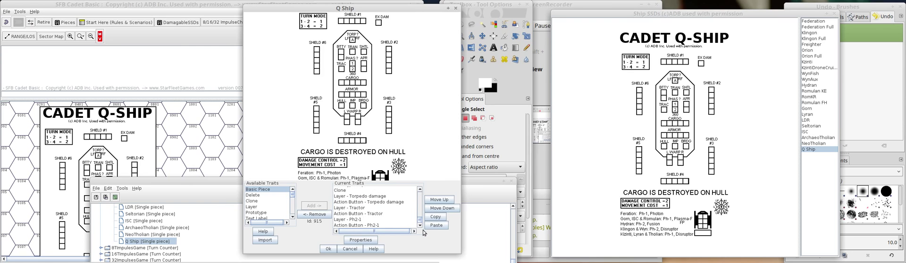
{"action": "double_click", "coordinate": [365, 219]}
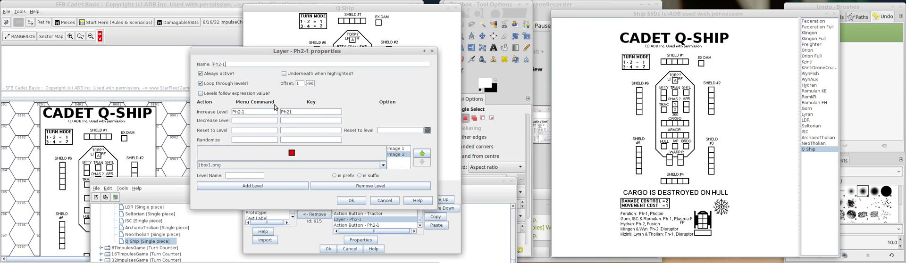
{"action": "left_click", "coordinate": [239, 112]}
{"action": "type", "text": "2"}
{"action": "left_click_drag", "start_coordinate": [289, 112], "coordinate": [293, 113]}
{"action": "key", "text": "Left"}
{"action": "left_click_drag", "start_coordinate": [293, 113], "coordinate": [265, 110]}
{"action": "key", "text": "shift+p"}
{"action": "type", "text": "h"}
{"action": "key", "text": "BackSpace"}
{"action": "type", "text": "?"}
{"action": "left_click", "coordinate": [351, 201]}
Set the copied Ph2-1 action button's description to Ph?-2 and its invoke key command to Ph?2.
{"action": "double_click", "coordinate": [384, 226]}
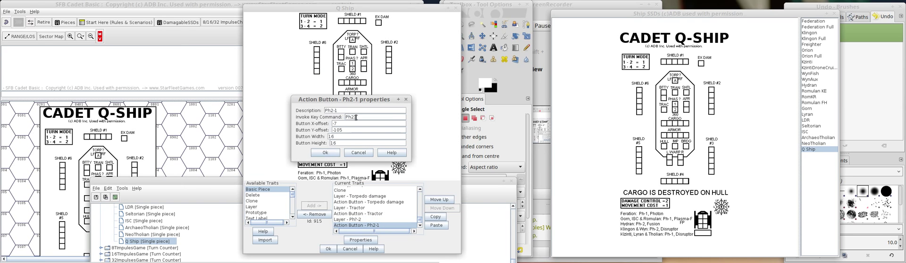
{"action": "left_click_drag", "start_coordinate": [357, 117], "coordinate": [354, 118]}
{"action": "type", "text": "?"}
{"action": "key", "text": "BackSpace"}
{"action": "type", "text": "?-"}
{"action": "left_click", "coordinate": [327, 153]}
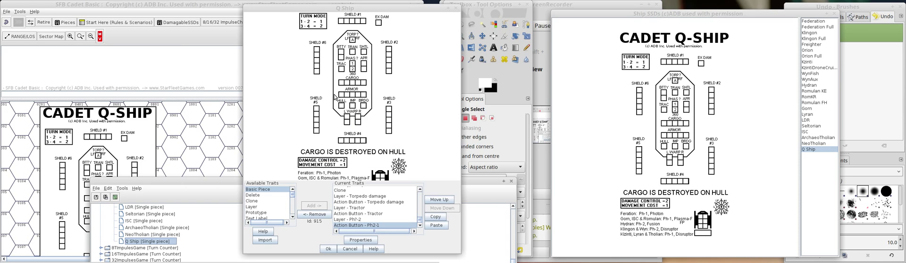
Revise the Ph?-2 layer's vertical offset to align it with the second phaser box.
{"action": "double_click", "coordinate": [358, 220]}
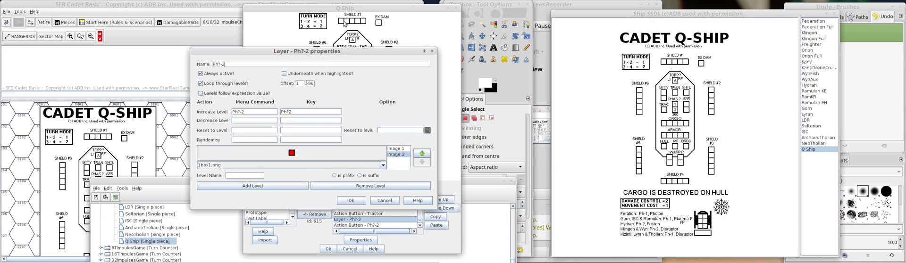
{"action": "left_click_drag", "start_coordinate": [339, 56], "coordinate": [217, 46]}
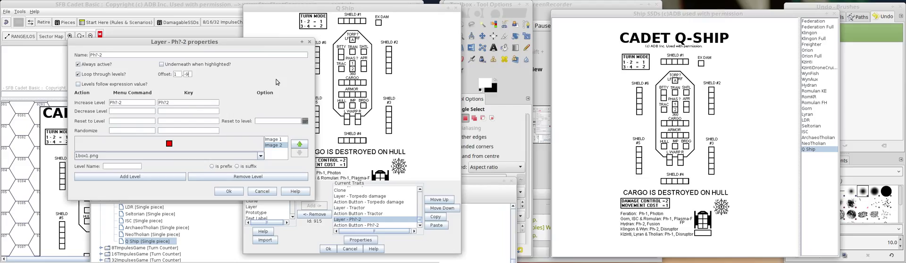
{"action": "key", "text": "BackSpace"}
{"action": "left_click", "coordinate": [228, 193]}
Set the Ph?-2 action button's Y-offset to -89.
{"action": "double_click", "coordinate": [372, 225]}
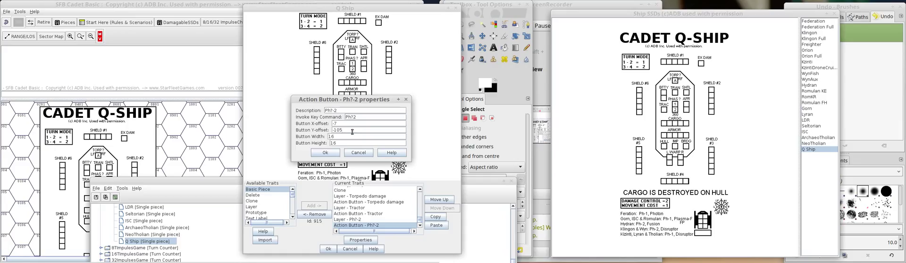
{"action": "key", "text": "BackSpace"}
{"action": "key", "text": "BackSpace"}
{"action": "key", "text": "BackSpace"}
{"action": "type", "text": "89"}
{"action": "left_click", "coordinate": [332, 154]}
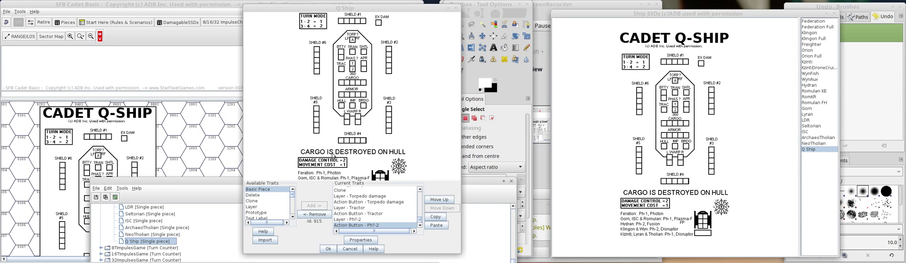
Delete the outdated Q Ship sheet from the map and place a fresh copy on it.
{"action": "right_click", "coordinate": [112, 119]}
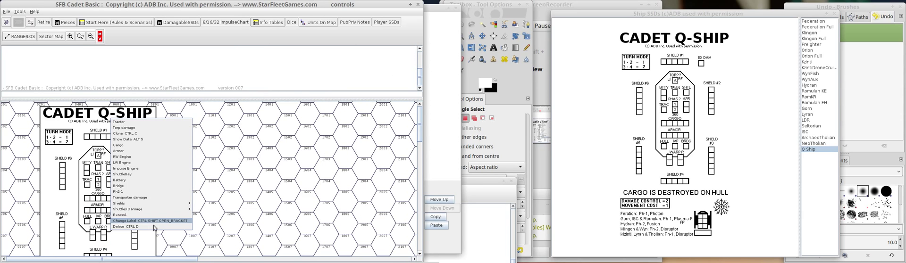
{"action": "left_click", "coordinate": [153, 223]}
{"action": "left_click", "coordinate": [199, 141]}
{"action": "right_click", "coordinate": [119, 159]}
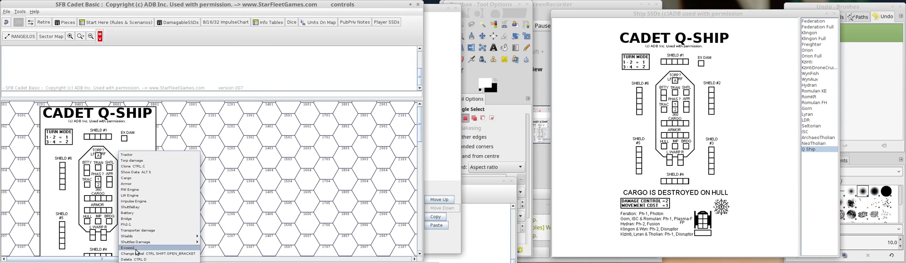
{"action": "left_click", "coordinate": [156, 252]}
{"action": "left_click_drag", "start_coordinate": [575, 159], "coordinate": [159, 178]}
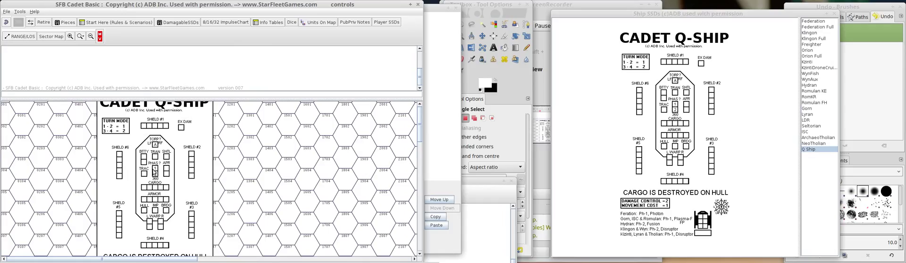
Test the first phaser box's action button on the new sheet and check which commands the sheet offers.
{"action": "left_click", "coordinate": [155, 168]}
{"action": "mouse_move", "coordinate": [244, 260]}
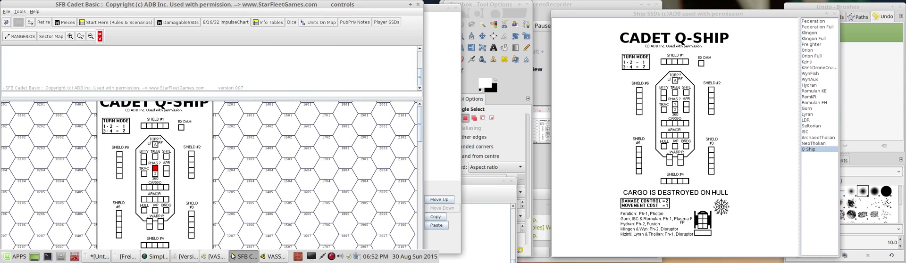
{"action": "left_click", "coordinate": [273, 257]}
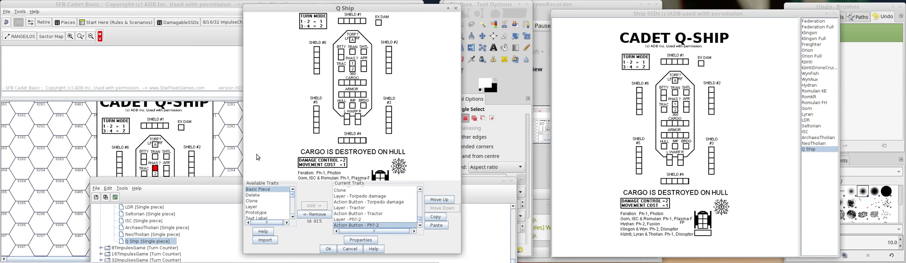
{"action": "right_click", "coordinate": [183, 132]}
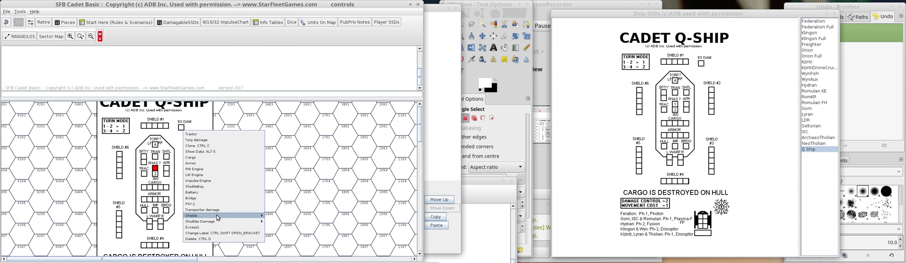
{"action": "left_click", "coordinate": [343, 159]}
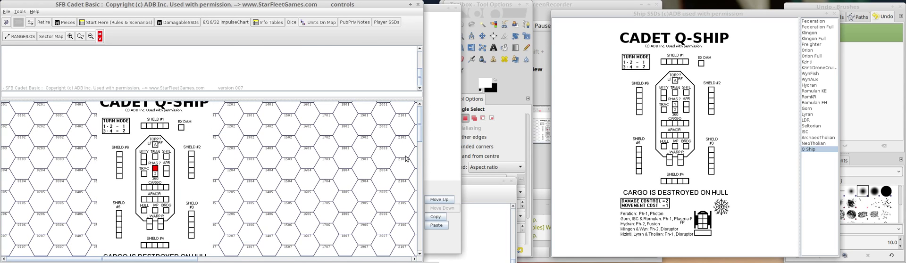
Confirm the changes to the Q Ship piece definition and delete the outdated sheet from the map.
{"action": "left_click", "coordinate": [458, 159]}
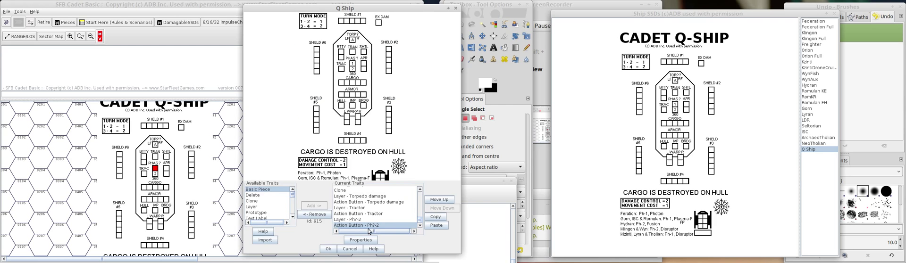
{"action": "left_click", "coordinate": [328, 249]}
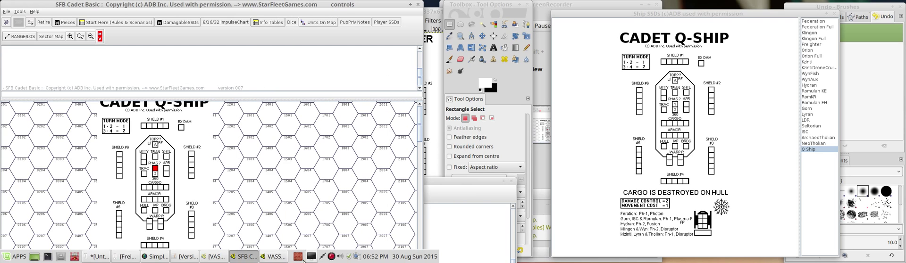
{"action": "left_click", "coordinate": [273, 257]}
{"action": "left_click", "coordinate": [154, 144]}
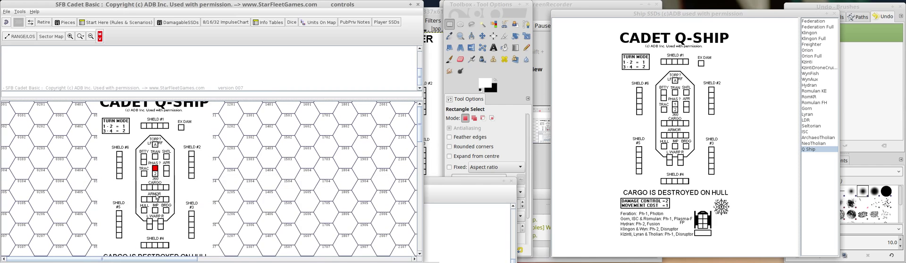
{"action": "right_click", "coordinate": [154, 144]}
{"action": "left_click", "coordinate": [219, 249]}
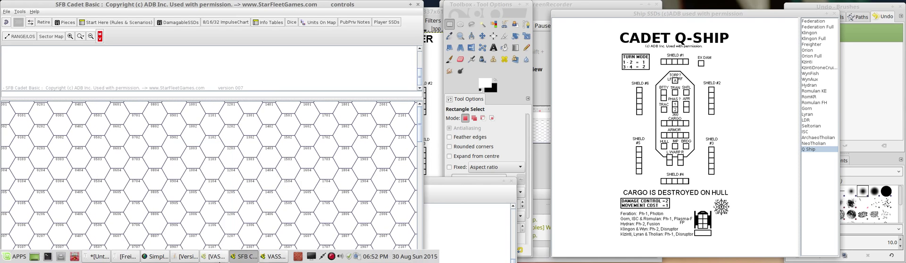
Open the Q Ship piece definition from the VASSAL Module Editor and keep its trait list in view.
{"action": "left_click", "coordinate": [270, 257]}
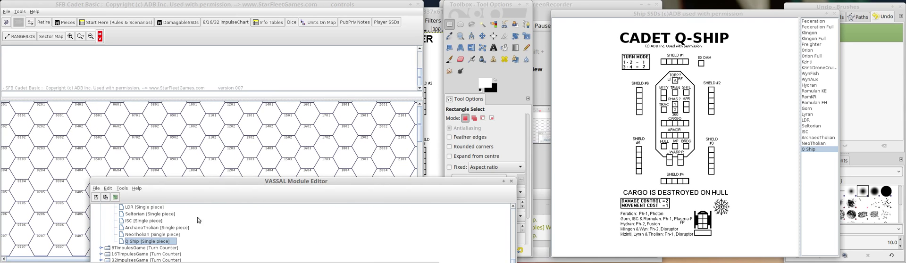
{"action": "left_click_drag", "start_coordinate": [181, 6], "coordinate": [377, 6]}
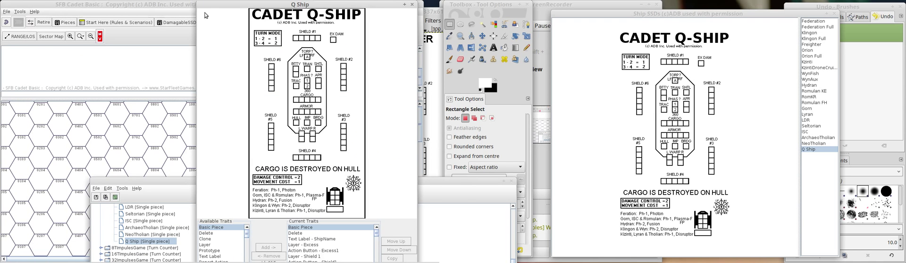
{"action": "left_click_drag", "start_coordinate": [197, 2], "coordinate": [226, 5]}
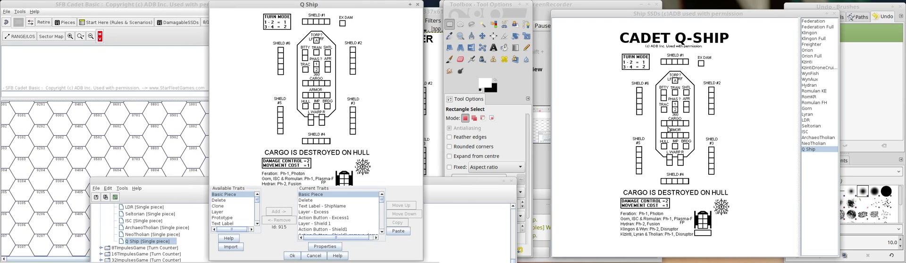
Place a fresh Q Ship sheet on the map and test its Ph?-2 and Ph?-1 commands and the phaser action buttons.
{"action": "left_click_drag", "start_coordinate": [670, 130], "coordinate": [100, 128]}
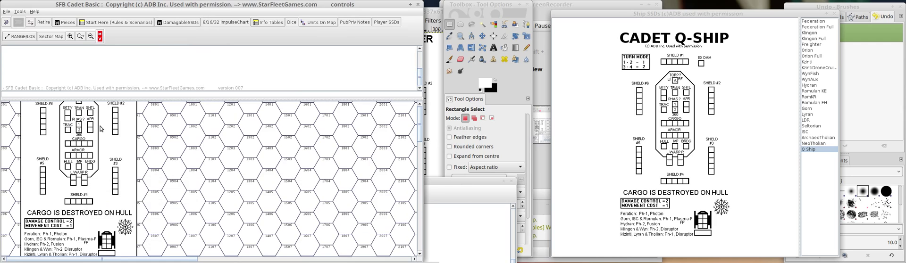
{"action": "right_click", "coordinate": [100, 129]}
{"action": "left_click", "coordinate": [142, 133]}
{"action": "right_click", "coordinate": [127, 131]}
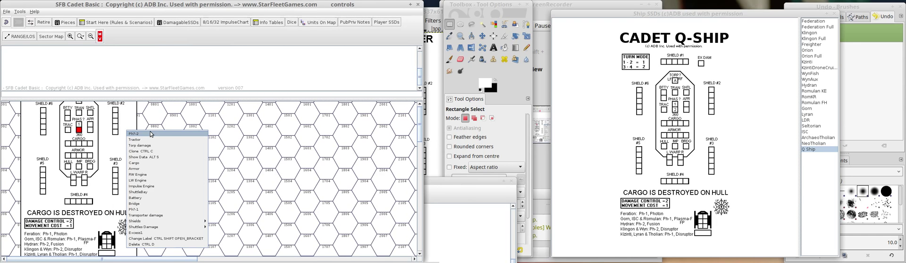
{"action": "left_click", "coordinate": [147, 209]}
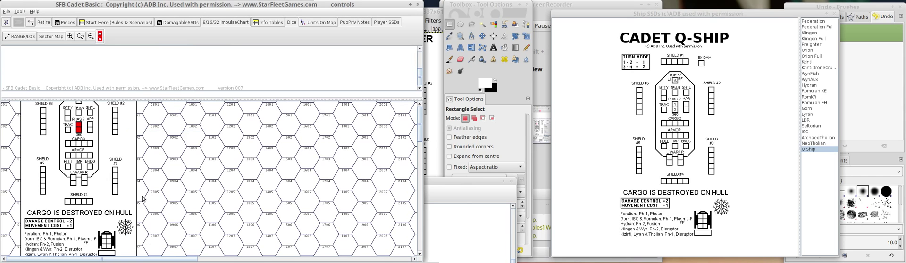
{"action": "left_click", "coordinate": [78, 126]}
Set the Ph?-2 action button's width to 18 in the Q Ship piece definition.
{"action": "mouse_move", "coordinate": [221, 262]}
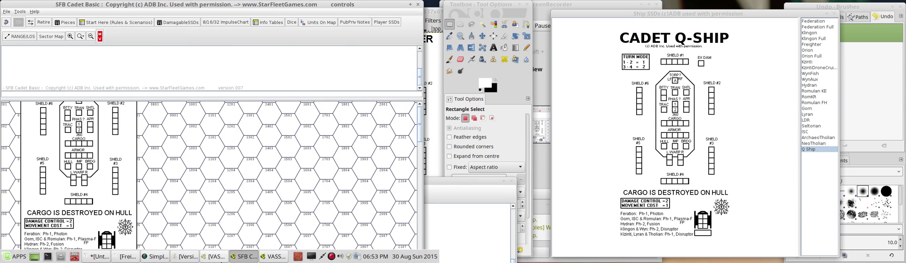
{"action": "left_click", "coordinate": [283, 258]}
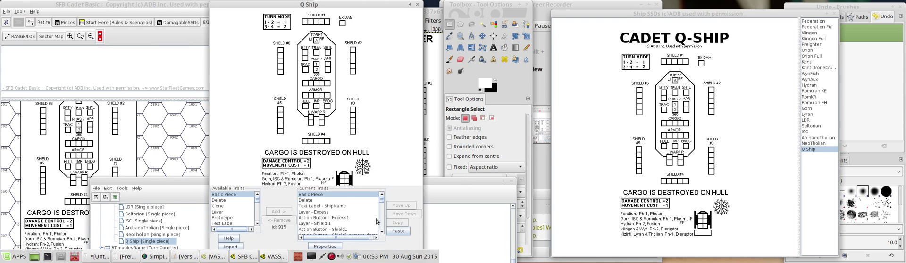
{"action": "left_click_drag", "start_coordinate": [381, 201], "coordinate": [381, 227]}
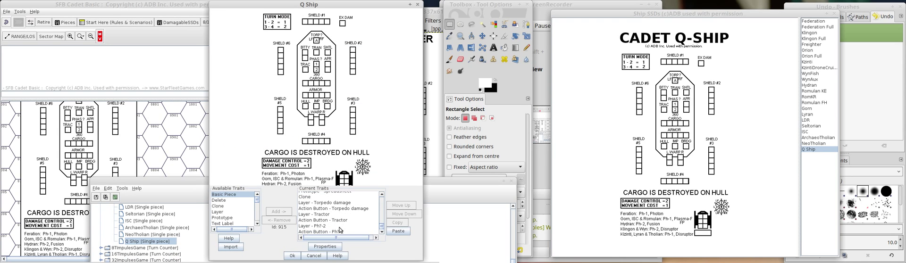
{"action": "double_click", "coordinate": [328, 231]}
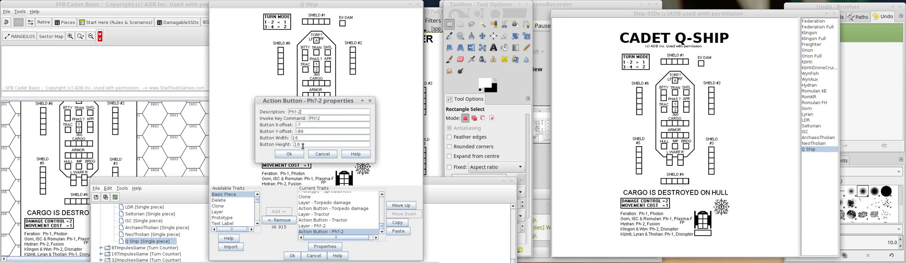
{"action": "double_click", "coordinate": [304, 138]}
{"action": "type", "text": "18"}
{"action": "left_click", "coordinate": [291, 156]}
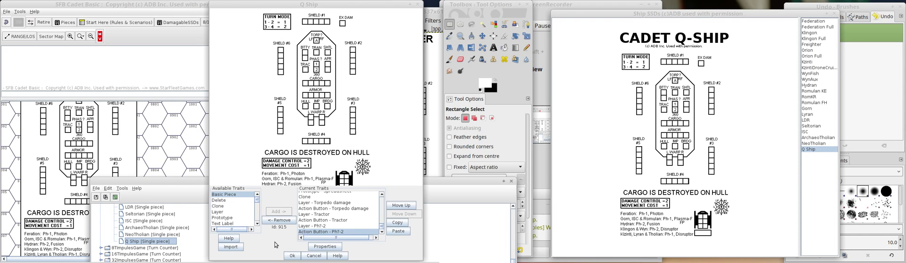
Delete the outdated Q Ship sheet from the map and put a new copy in its place.
{"action": "left_click", "coordinate": [123, 141]}
{"action": "right_click", "coordinate": [122, 141]}
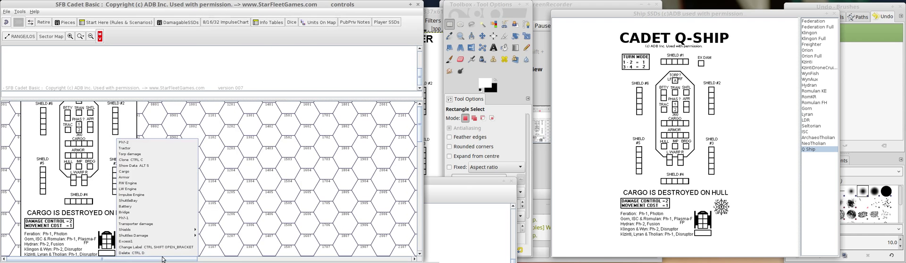
{"action": "left_click", "coordinate": [161, 254]}
{"action": "left_click_drag", "start_coordinate": [622, 113], "coordinate": [123, 166]}
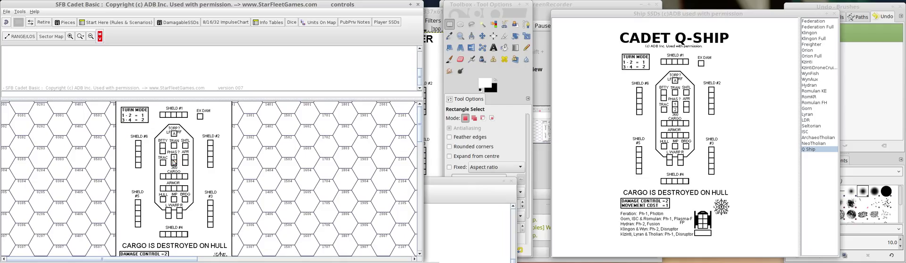
Test the action buttons of both phaser boxes on the new Q Ship sheet.
{"action": "left_click", "coordinate": [173, 157]}
{"action": "left_click", "coordinate": [174, 158]}
{"action": "left_click", "coordinate": [173, 156]}
{"action": "left_click", "coordinate": [173, 156]}
{"action": "left_click", "coordinate": [173, 157]}
{"action": "left_click", "coordinate": [174, 157]}
{"action": "left_click", "coordinate": [173, 160]}
{"action": "left_click", "coordinate": [175, 161]}
Copy the Battery layer and its action button to the end of the Q Ship's current traits.
{"action": "left_click", "coordinate": [274, 256]}
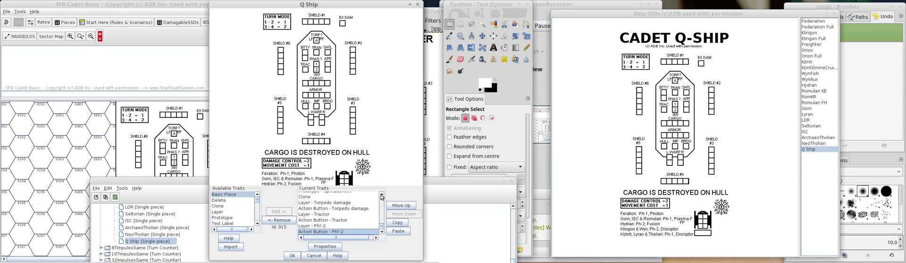
{"action": "left_click", "coordinate": [382, 197]}
{"action": "left_click", "coordinate": [383, 197]}
{"action": "left_click", "coordinate": [382, 196]}
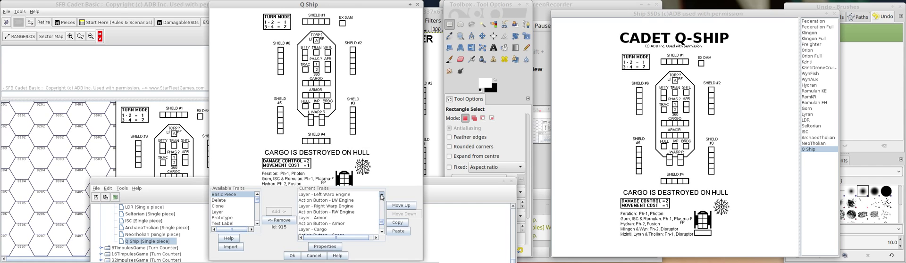
{"action": "left_click", "coordinate": [382, 196]}
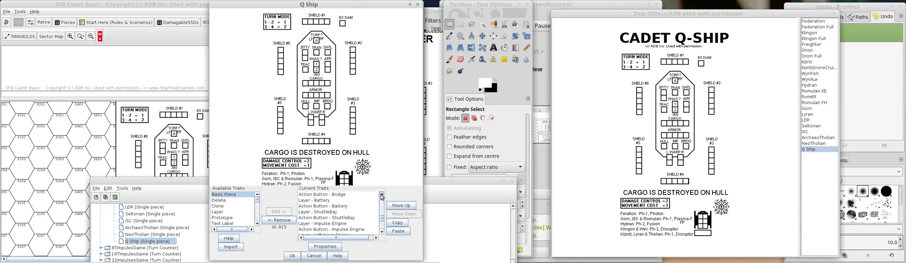
{"action": "left_click", "coordinate": [337, 200]}
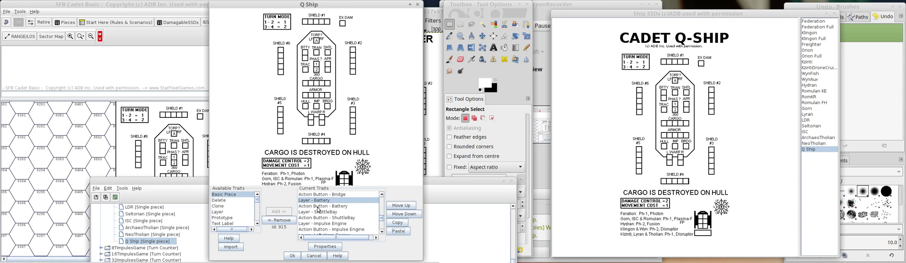
{"action": "left_click", "coordinate": [319, 206]}
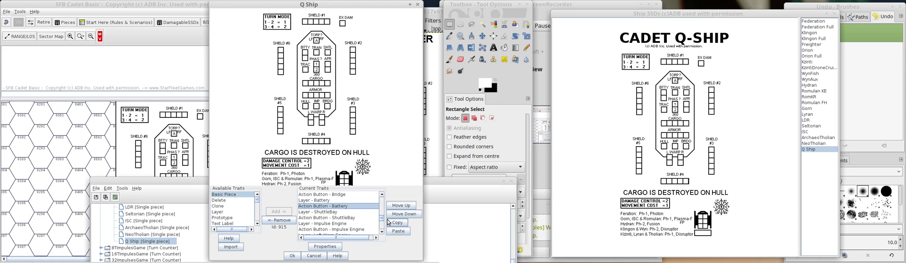
Confirm the Q Ship definition, reopen it and remove the outdated sheet from the map.
{"action": "left_click", "coordinate": [292, 255]}
{"action": "double_click", "coordinate": [141, 242]}
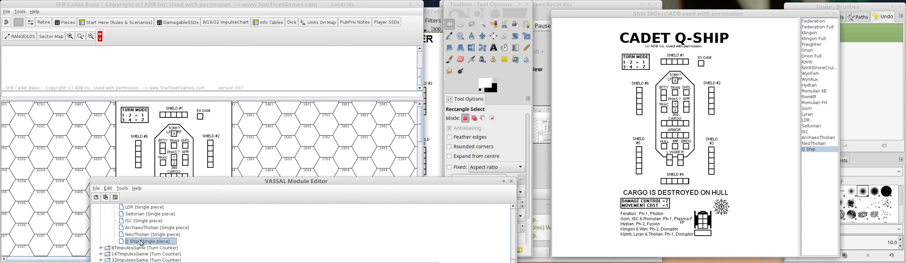
{"action": "left_click", "coordinate": [231, 127]}
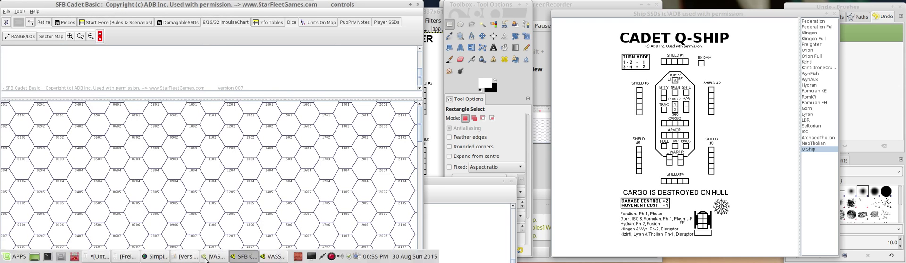
Rename the copied Battery layer to APR and set its increase-level menu command and key to APR.
{"action": "left_click", "coordinate": [273, 257]}
{"action": "left_click_drag", "start_coordinate": [37, 3], "coordinate": [283, 22]}
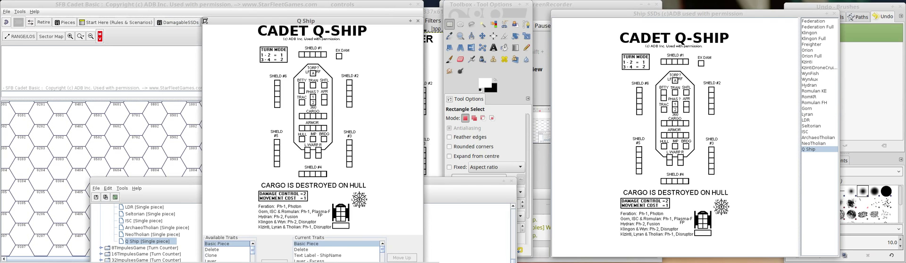
{"action": "left_click_drag", "start_coordinate": [203, 18], "coordinate": [248, 10]}
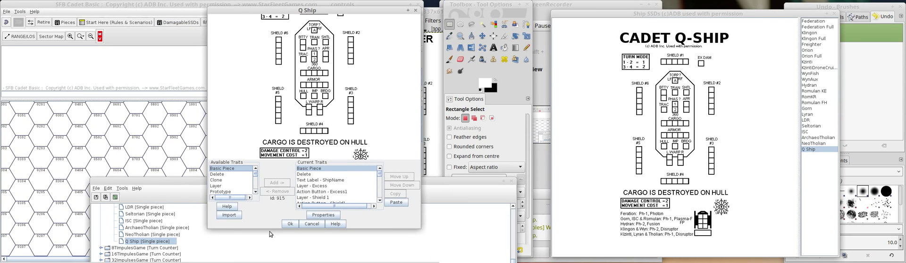
{"action": "left_click_drag", "start_coordinate": [270, 230], "coordinate": [288, 247]}
{"action": "scroll", "coordinate": [320, 222], "scroll_direction": "down", "scroll_amount": 3}
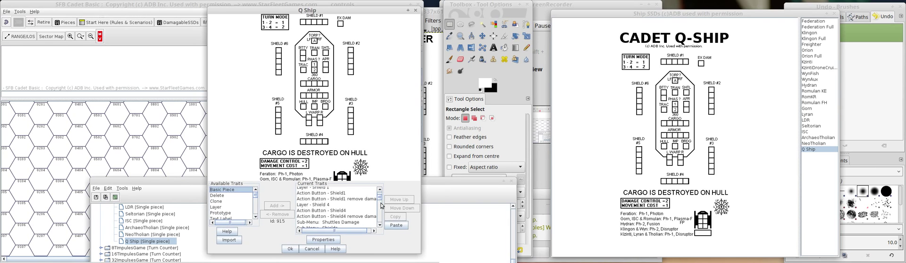
{"action": "double_click", "coordinate": [319, 220]}
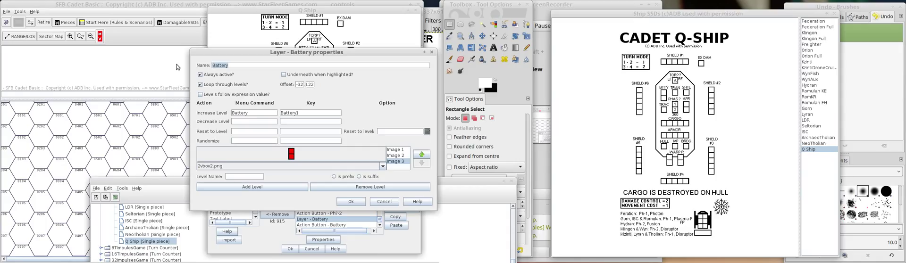
{"action": "type", "text": "APR"}
{"action": "left_click_drag", "start_coordinate": [248, 112], "coordinate": [203, 113]}
{"action": "type", "text": "AP"}
{"action": "key", "text": "Tab"}
{"action": "type", "text": "AP"}
{"action": "left_click", "coordinate": [346, 202]}
Set the copied Battery action button's description and invoke key command to APR.
{"action": "double_click", "coordinate": [345, 225]}
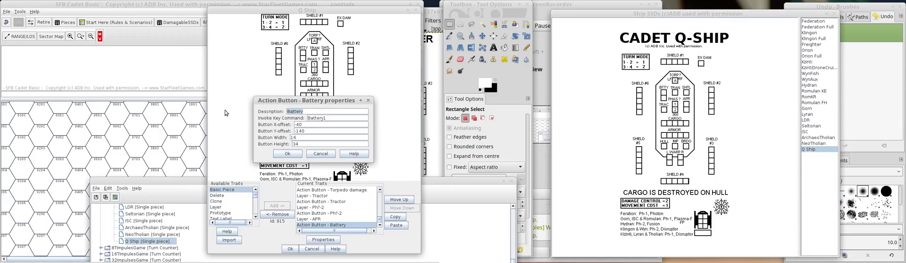
{"action": "type", "text": "APR"}
{"action": "key", "text": "Tab"}
{"action": "key", "text": "ctrl+a"}
{"action": "type", "text": "APR"}
{"action": "left_click", "coordinate": [287, 153]}
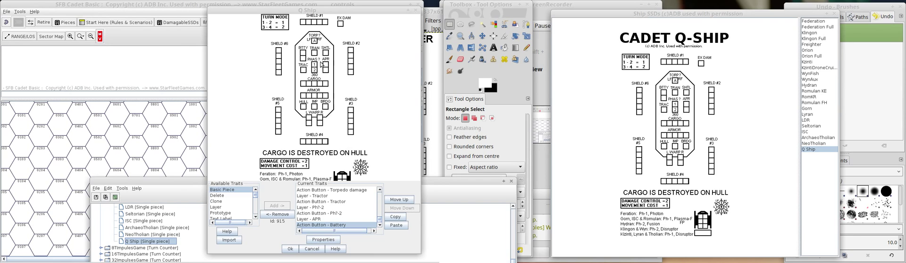
Look up the offset of the Ph?-1 layer as a reference for the APR layer, leaving its properties unchanged.
{"action": "left_click", "coordinate": [379, 190]}
{"action": "left_click", "coordinate": [380, 190]}
{"action": "left_click", "coordinate": [380, 190]}
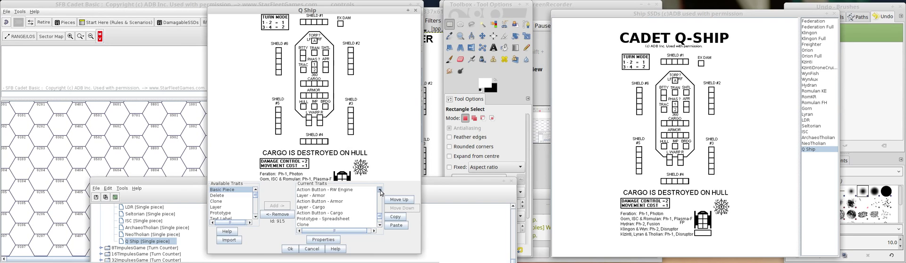
{"action": "left_click", "coordinate": [380, 190]}
{"action": "left_click", "coordinate": [380, 190]}
{"action": "left_click", "coordinate": [379, 190]}
{"action": "left_click", "coordinate": [380, 191]}
{"action": "left_click", "coordinate": [379, 190]}
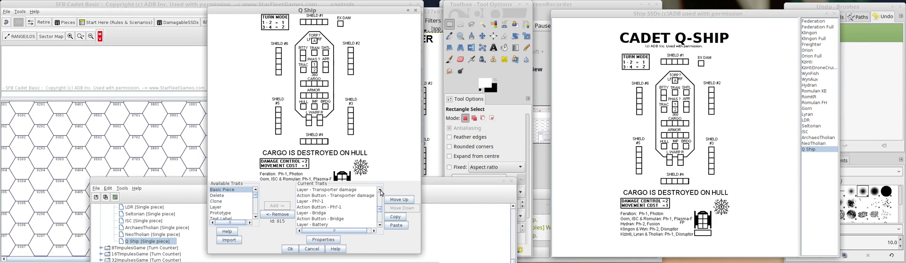
{"action": "double_click", "coordinate": [321, 203]}
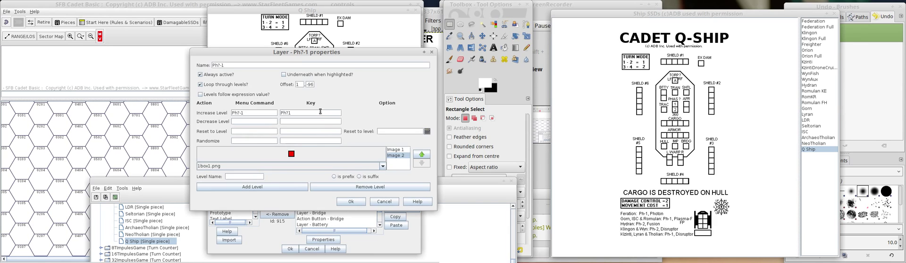
{"action": "left_click", "coordinate": [385, 202]}
Set the APR layer's vertical offset to -96.
{"action": "scroll", "coordinate": [352, 223], "scroll_direction": "down", "scroll_amount": 3}
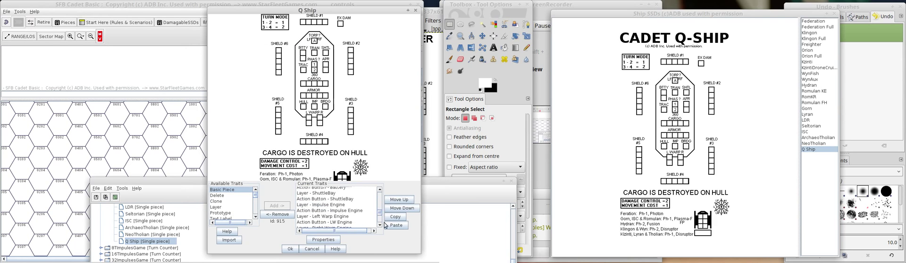
{"action": "left_click", "coordinate": [351, 220]}
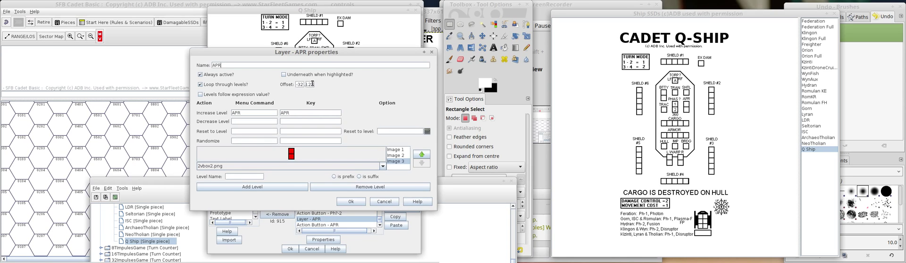
{"action": "key", "text": "BackSpace"}
{"action": "key", "text": "BackSpace"}
{"action": "type", "text": "-96"}
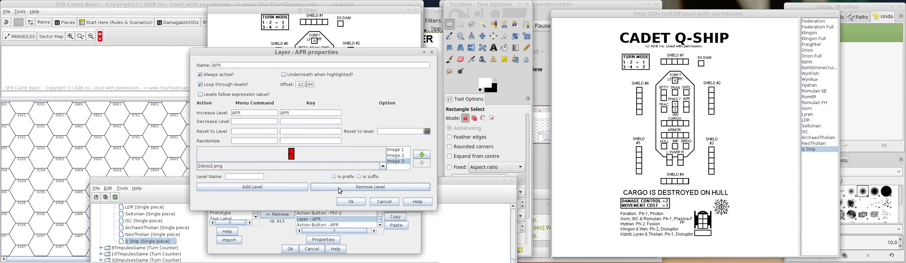
{"action": "left_click", "coordinate": [351, 201]}
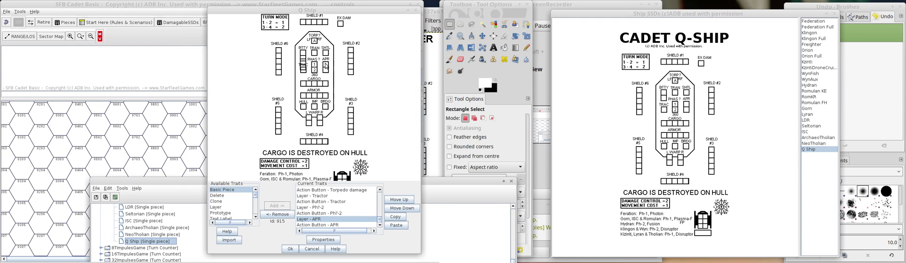
Look up the offset of the ShuttleBay layer as a reference for the APR layer, leaving its properties unchanged.
{"action": "left_click", "coordinate": [380, 200]}
{"action": "left_click", "coordinate": [380, 200]}
{"action": "left_click", "coordinate": [380, 200]}
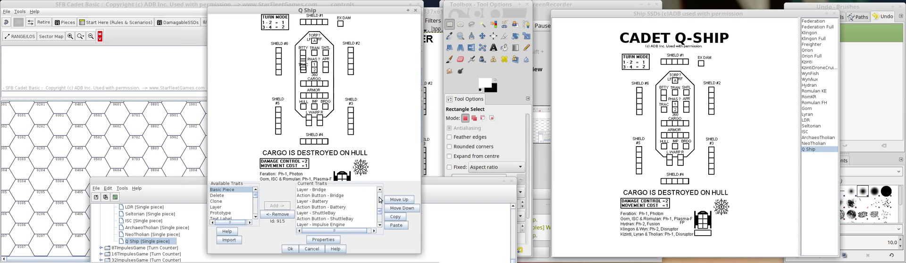
{"action": "double_click", "coordinate": [326, 213]}
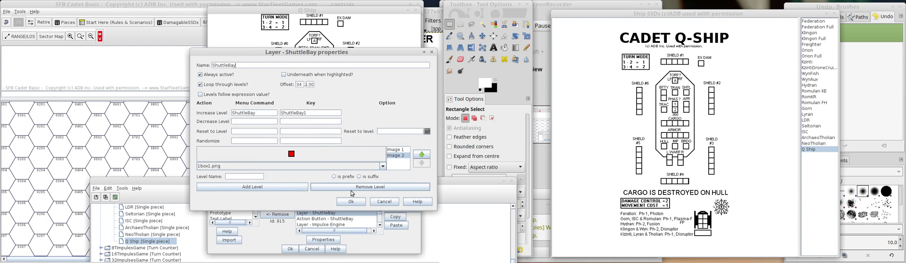
{"action": "left_click", "coordinate": [381, 202]}
{"action": "scroll", "coordinate": [377, 213], "scroll_direction": "down", "scroll_amount": 3}
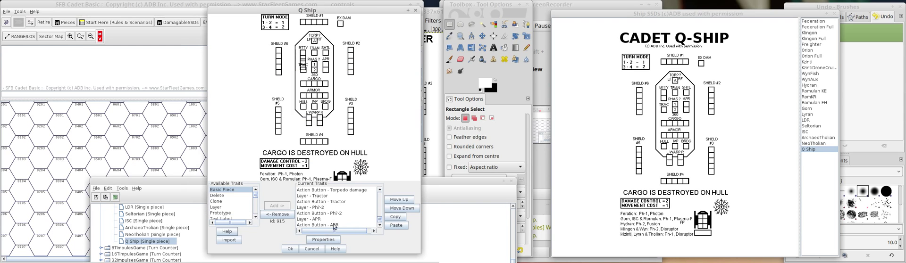
Set the APR layer's horizontal offset to 34.
{"action": "left_click", "coordinate": [322, 219]}
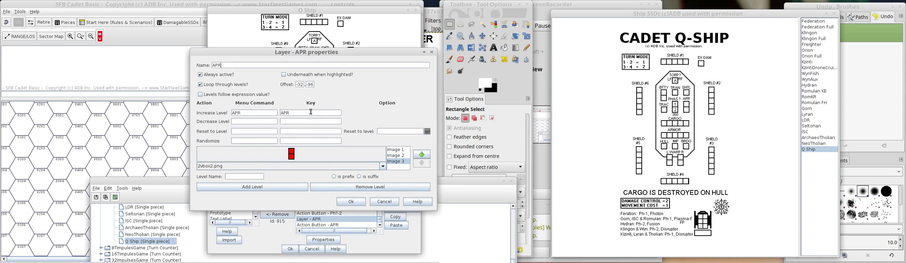
{"action": "left_click_drag", "start_coordinate": [304, 86], "coordinate": [293, 84]}
{"action": "type", "text": "34"}
{"action": "left_click", "coordinate": [363, 201]}
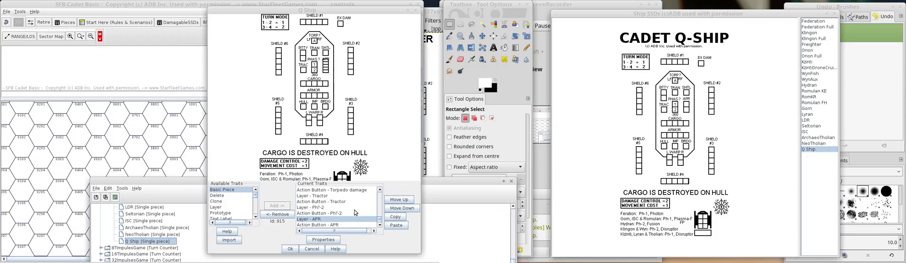
Set the APR layer's vertical offset to -88 and recheck its offset values.
{"action": "double_click", "coordinate": [314, 220]}
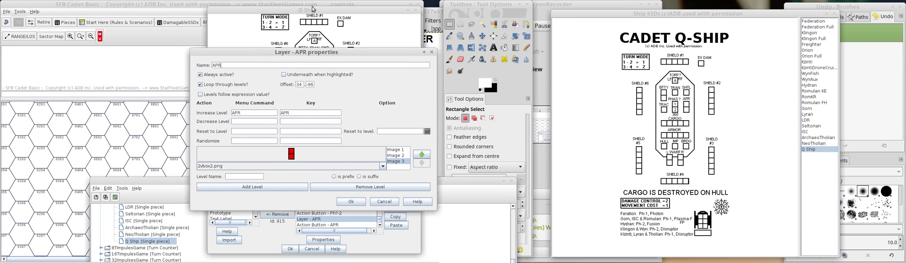
{"action": "left_click_drag", "start_coordinate": [313, 52], "coordinate": [155, 48]}
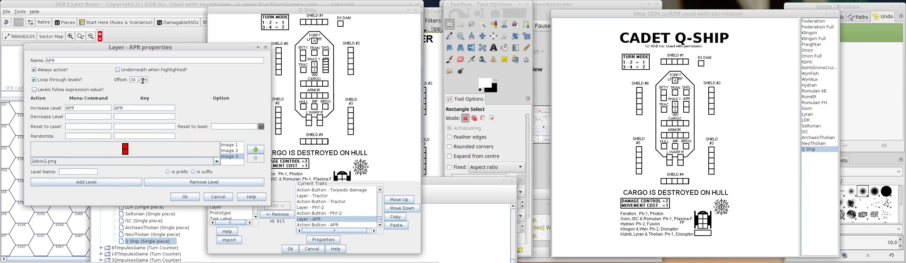
{"action": "double_click", "coordinate": [147, 80]}
{"action": "type", "text": "-88"}
{"action": "left_click", "coordinate": [195, 197]}
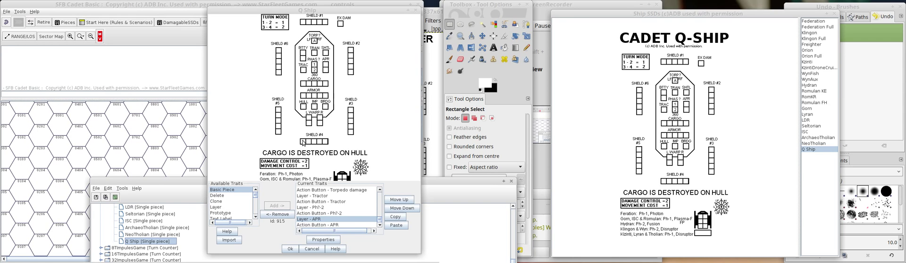
{"action": "left_click", "coordinate": [329, 220]}
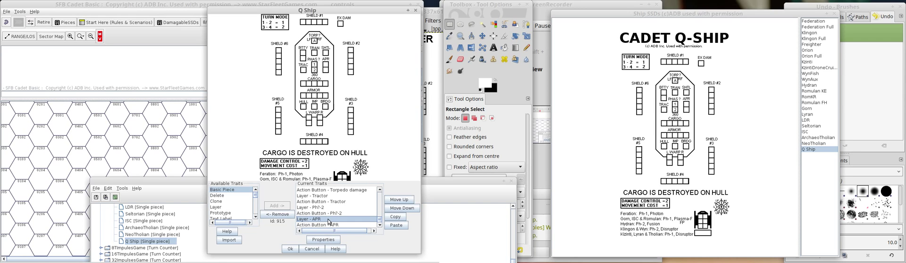
{"action": "double_click", "coordinate": [329, 220]}
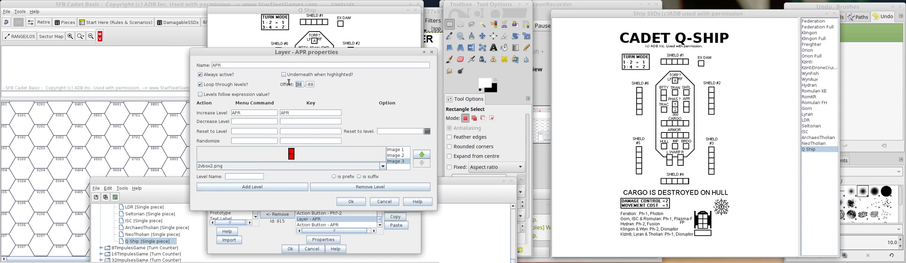
{"action": "left_click", "coordinate": [351, 202]}
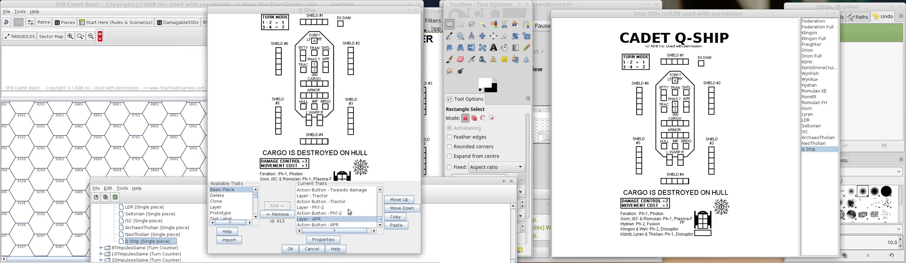
Set the APR action button's X-offset to 25 and adjust its Y-offset to align it with the APR boxes.
{"action": "left_click", "coordinate": [323, 225]}
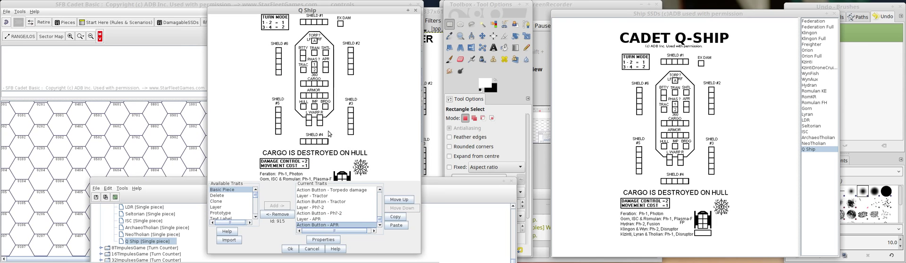
{"action": "left_click_drag", "start_coordinate": [322, 125], "coordinate": [240, 121]}
{"action": "type", "text": "34"}
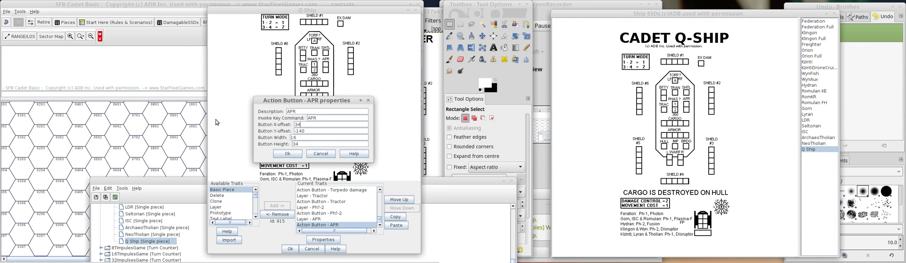
{"action": "left_click_drag", "start_coordinate": [309, 132], "coordinate": [294, 132]}
{"action": "type", "text": "-88"}
{"action": "left_click", "coordinate": [308, 124]}
{"action": "type", "text": "25"}
{"action": "left_click", "coordinate": [316, 133]}
{"action": "key", "text": "BackSpace"}
{"action": "key", "text": "BackSpace"}
{"action": "key", "text": "BackSpace"}
{"action": "left_click", "coordinate": [288, 154]}
Place a Q Ship from the ship SSDs on the map and test its APR action button on the APR boxes.
{"action": "left_click_drag", "start_coordinate": [729, 130], "coordinate": [76, 164]}
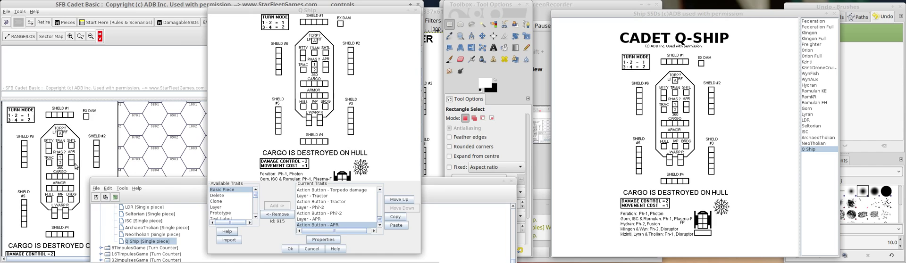
{"action": "left_click", "coordinate": [76, 165]}
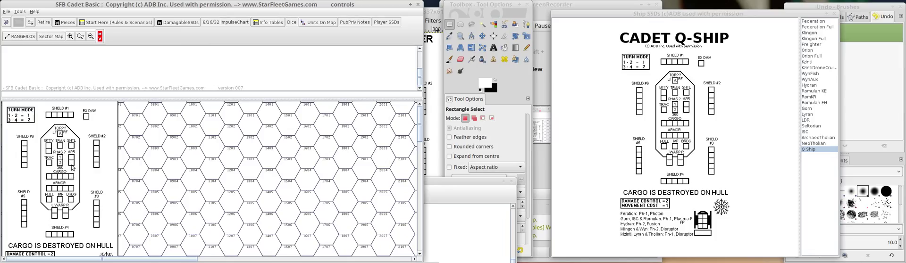
{"action": "left_click", "coordinate": [71, 159]}
{"action": "left_click", "coordinate": [72, 163]}
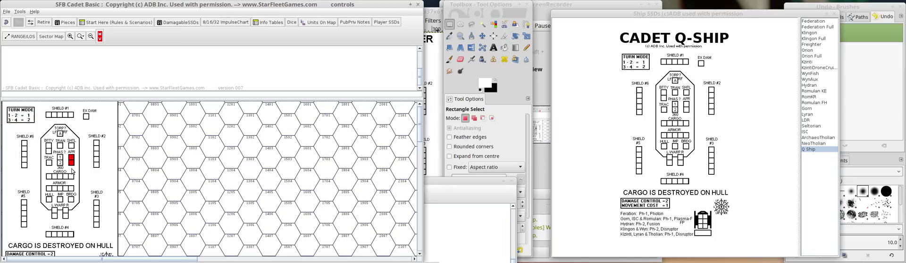
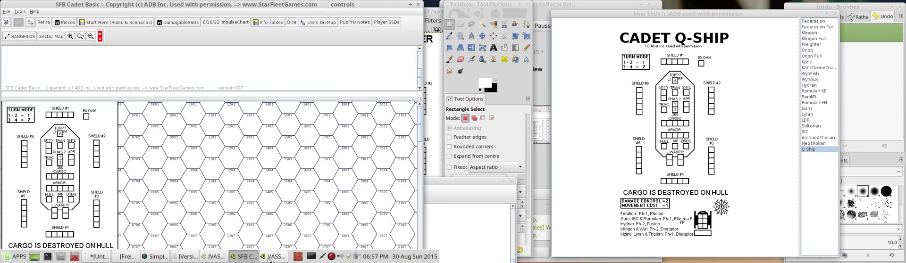
Set the Q Ship APR action button's Y-offset to -105 and save the piece.
{"action": "left_click", "coordinate": [216, 257]}
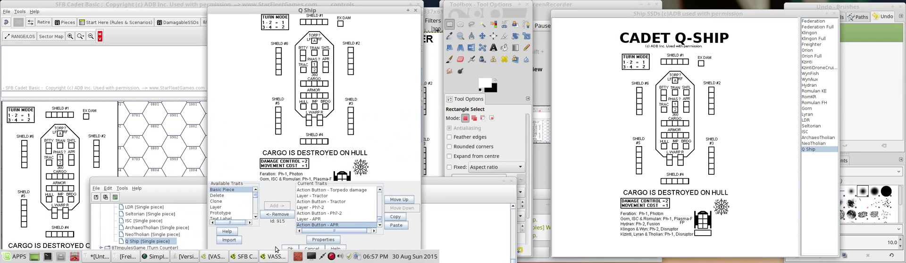
{"action": "double_click", "coordinate": [334, 227]}
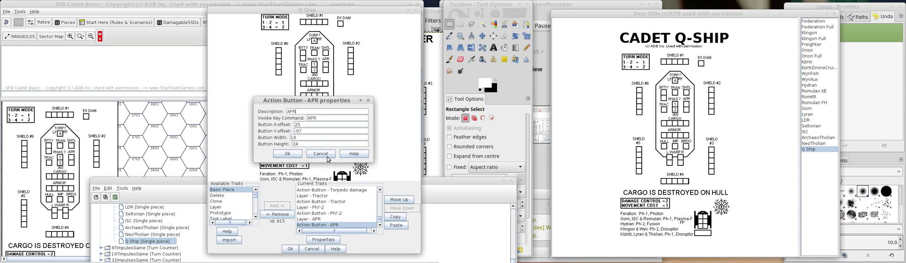
{"action": "left_click", "coordinate": [313, 130]}
{"action": "type", "text": "105"}
{"action": "left_click", "coordinate": [287, 154]}
{"action": "left_click", "coordinate": [290, 249]}
Replace the Q Ship on the map with a fresh one from the ship SSDs and test its APR action button.
{"action": "right_click", "coordinate": [70, 140]}
{"action": "left_click", "coordinate": [110, 259]}
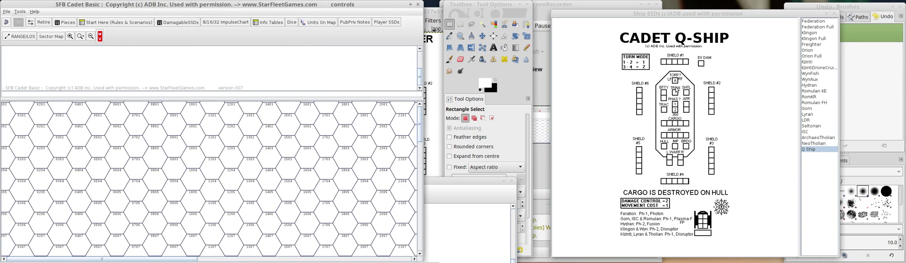
{"action": "mouse_move", "coordinate": [160, 141]}
{"action": "left_click_drag", "start_coordinate": [160, 142], "coordinate": [86, 149]}
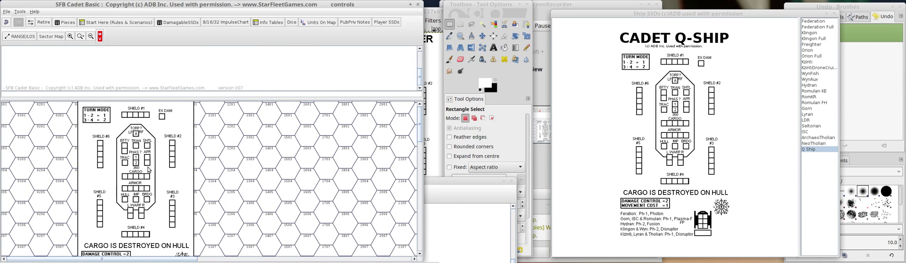
{"action": "left_click", "coordinate": [147, 158]}
{"action": "left_click", "coordinate": [147, 157]}
{"action": "left_click", "coordinate": [147, 157]}
{"action": "left_click_drag", "start_coordinate": [147, 158], "coordinate": [150, 164]}
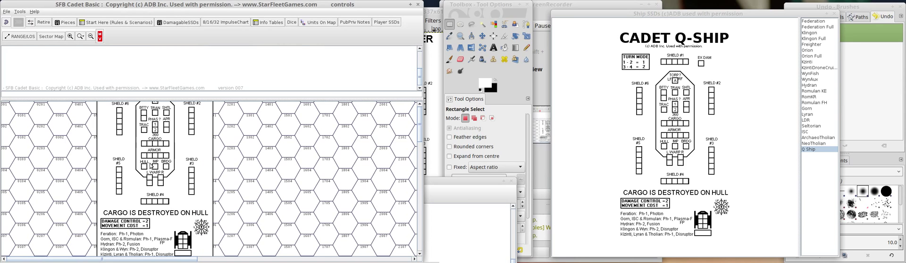
{"action": "left_click", "coordinate": [166, 126]}
{"action": "left_click", "coordinate": [166, 127]}
Test the bridge, impulse, armor and cargo action buttons on the Q Ship placed on the map.
{"action": "mouse_move", "coordinate": [276, 262]}
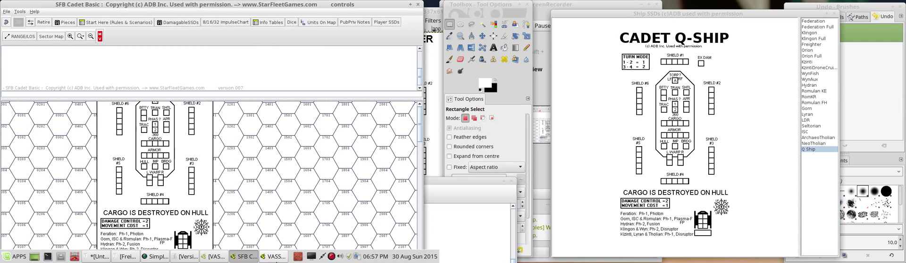
{"action": "left_click", "coordinate": [166, 167]}
{"action": "left_click", "coordinate": [155, 166]}
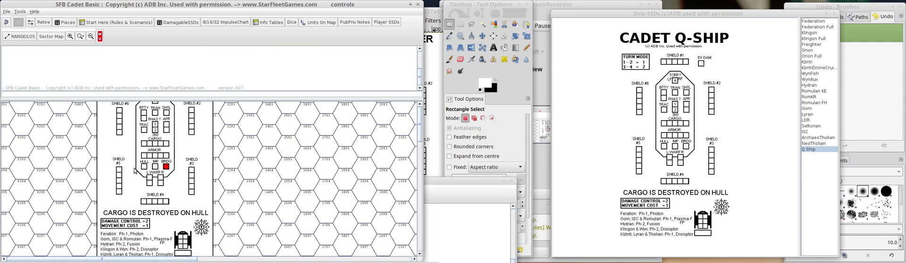
{"action": "left_click", "coordinate": [145, 155]}
{"action": "left_click", "coordinate": [150, 155]}
{"action": "left_click", "coordinate": [157, 155]}
{"action": "left_click", "coordinate": [143, 144]}
Test the APR, phaser, battery, transporter, shuttle and torpedo boxes and the shuttle symbol on the map's Q Ship.
{"action": "left_click", "coordinate": [166, 127]}
{"action": "left_click", "coordinate": [155, 129]}
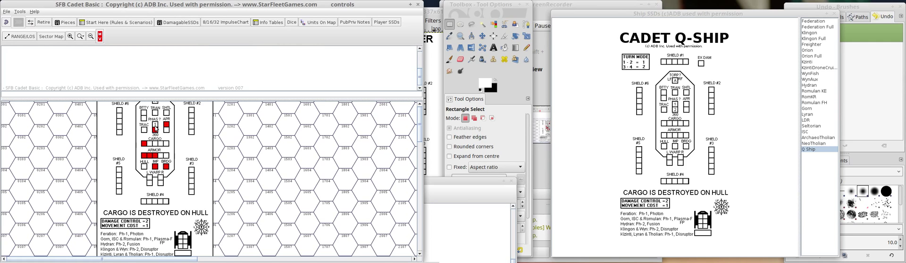
{"action": "left_click", "coordinate": [156, 124]}
{"action": "left_click", "coordinate": [144, 114]}
{"action": "left_click", "coordinate": [144, 119]}
{"action": "left_click", "coordinate": [155, 113]}
{"action": "left_click", "coordinate": [166, 113]}
{"action": "left_click", "coordinate": [155, 102]}
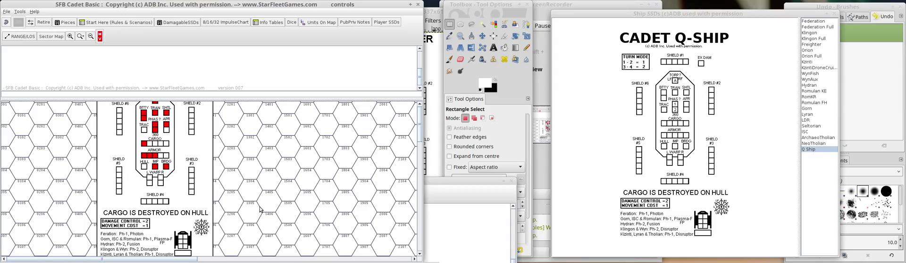
{"action": "left_click", "coordinate": [184, 242]}
{"action": "left_click", "coordinate": [184, 242]}
{"action": "left_click", "coordinate": [184, 240]}
{"action": "left_click", "coordinate": [184, 242]}
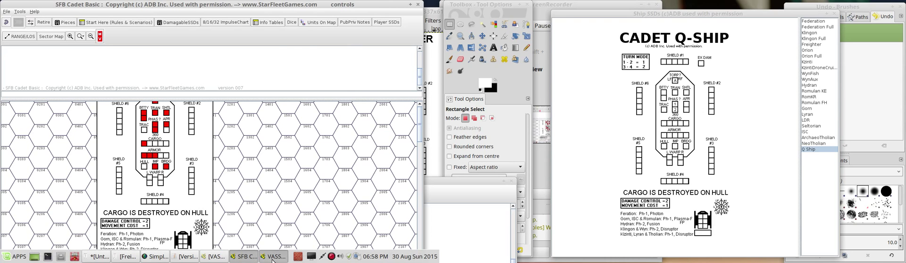
Review the end of the Q Ship's trait list and compare the Freighter and Neo Tholian SSDs with the Q Ship.
{"action": "left_click", "coordinate": [244, 258]}
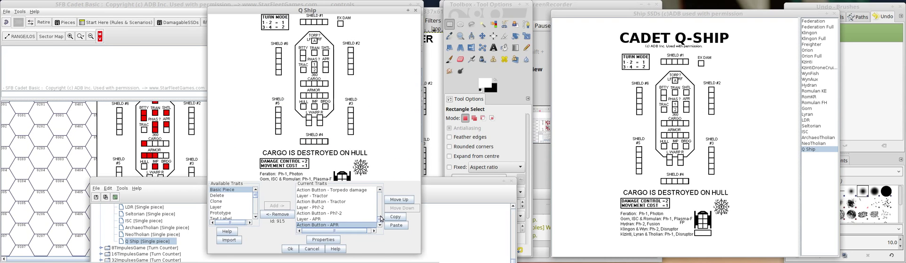
{"action": "left_click", "coordinate": [380, 191]}
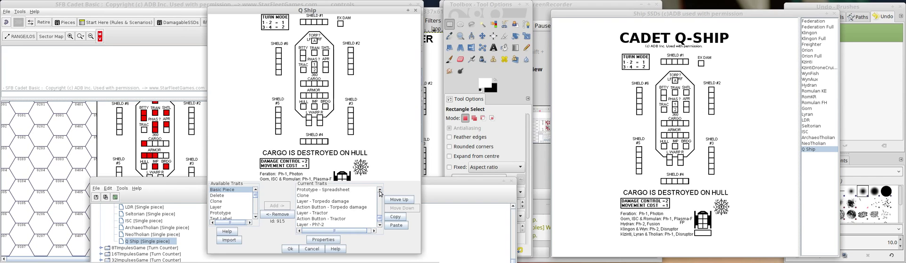
{"action": "left_click", "coordinate": [380, 191]}
{"action": "left_click", "coordinate": [379, 191]}
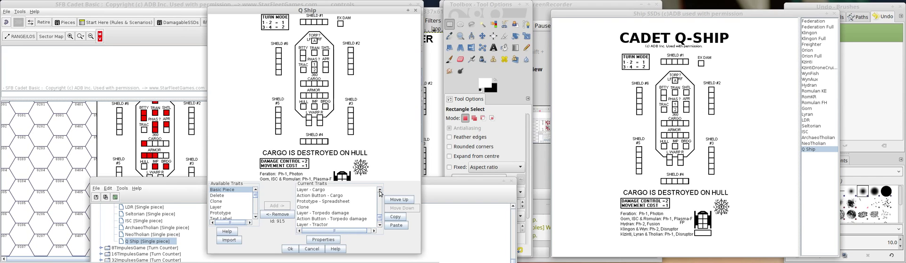
{"action": "left_click", "coordinate": [816, 45]}
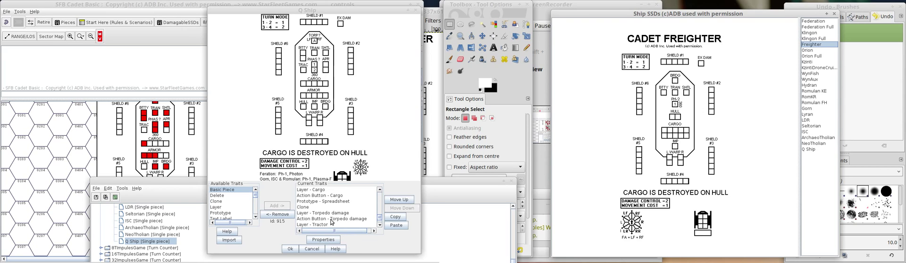
{"action": "left_click", "coordinate": [318, 202]}
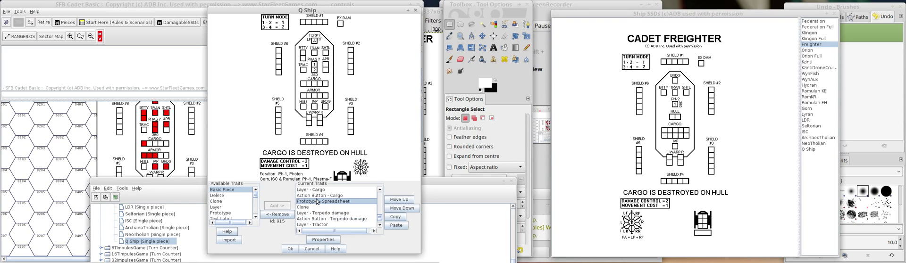
{"action": "left_click", "coordinate": [379, 189]}
{"action": "left_click", "coordinate": [810, 144]}
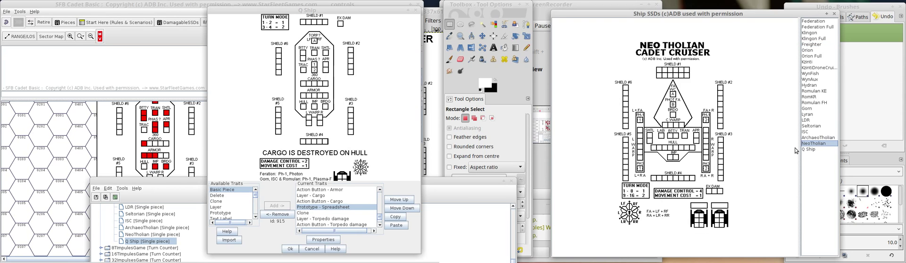
{"action": "key", "text": "Down"}
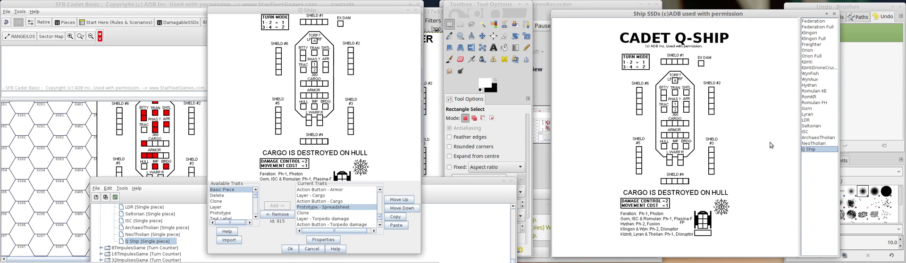
Look through the Q Ship's current traits between the shield layers and the engine layers for a reusable system.
{"action": "left_click", "coordinate": [379, 191]}
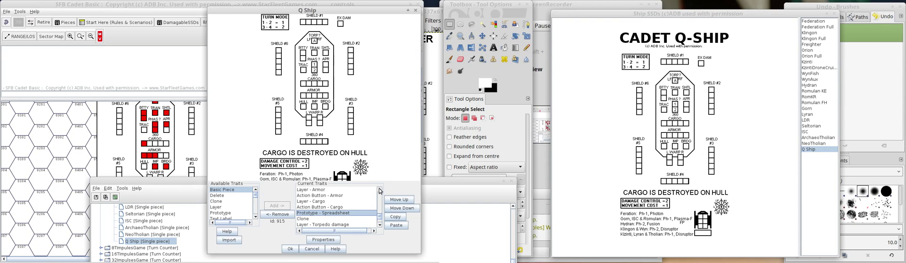
{"action": "left_click", "coordinate": [380, 190]}
{"action": "left_click", "coordinate": [379, 191]}
{"action": "left_click", "coordinate": [380, 190]}
{"action": "left_click", "coordinate": [380, 191]}
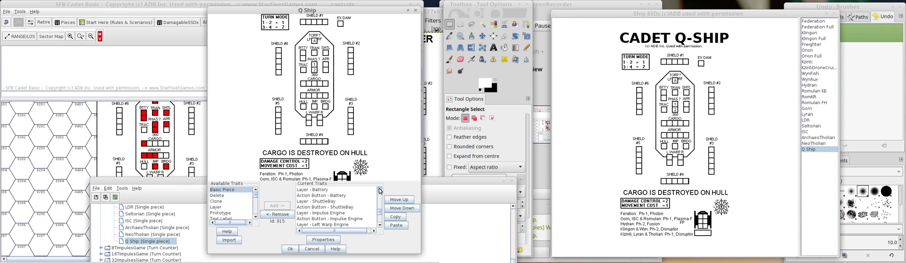
{"action": "left_click", "coordinate": [380, 191]}
{"action": "left_click", "coordinate": [380, 190]}
{"action": "left_click", "coordinate": [380, 191]}
{"action": "left_click", "coordinate": [380, 191]}
{"action": "left_click", "coordinate": [380, 190]}
{"action": "left_click", "coordinate": [380, 190]}
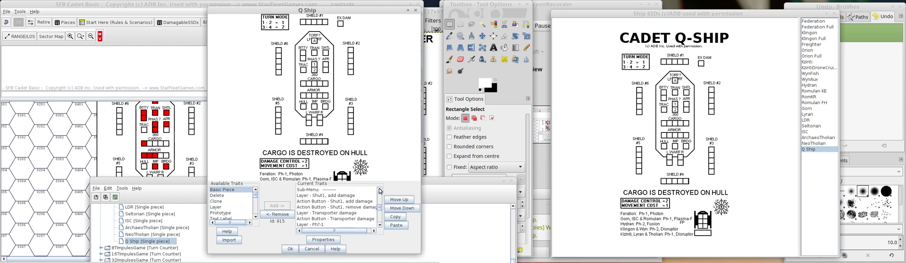
{"action": "left_click", "coordinate": [380, 190]}
{"action": "left_click", "coordinate": [380, 191]}
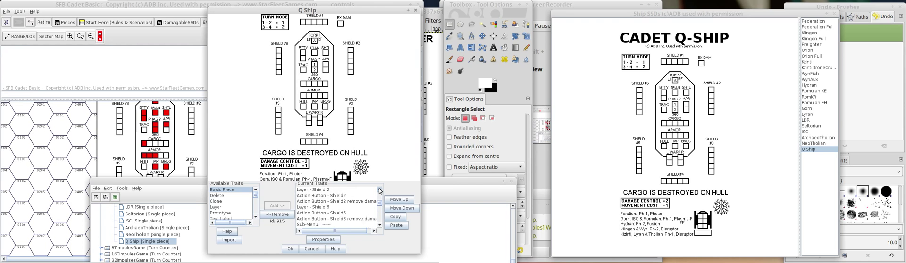
{"action": "left_click", "coordinate": [380, 191]}
{"action": "left_click", "coordinate": [380, 190]}
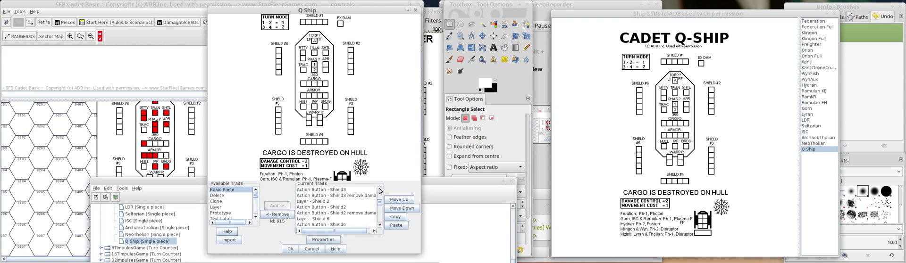
{"action": "left_click", "coordinate": [380, 227]}
{"action": "left_click", "coordinate": [380, 227]}
{"action": "left_click", "coordinate": [380, 227]}
{"action": "left_click", "coordinate": [380, 227]}
{"action": "left_click", "coordinate": [380, 228]}
{"action": "left_click", "coordinate": [381, 228]}
{"action": "left_click", "coordinate": [380, 228]}
{"action": "left_click", "coordinate": [380, 227]}
{"action": "left_click", "coordinate": [381, 227]}
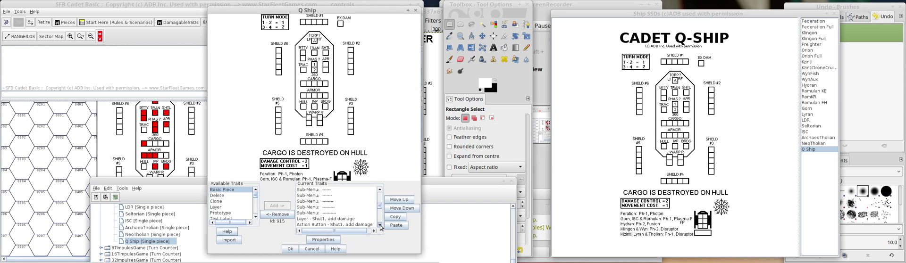
{"action": "left_click", "coordinate": [380, 227]}
{"action": "left_click", "coordinate": [380, 227]}
{"action": "left_click", "coordinate": [380, 227]}
{"action": "left_click", "coordinate": [380, 227]}
{"action": "left_click", "coordinate": [381, 227]}
{"action": "left_click", "coordinate": [380, 227]}
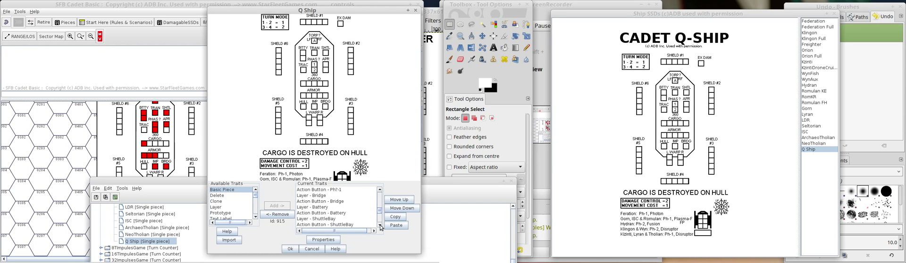
{"action": "left_click", "coordinate": [381, 228]}
{"action": "left_click", "coordinate": [380, 228]}
{"action": "left_click", "coordinate": [381, 227]}
{"action": "left_click", "coordinate": [381, 228]}
{"action": "left_click", "coordinate": [380, 228]}
{"action": "left_click", "coordinate": [381, 227]}
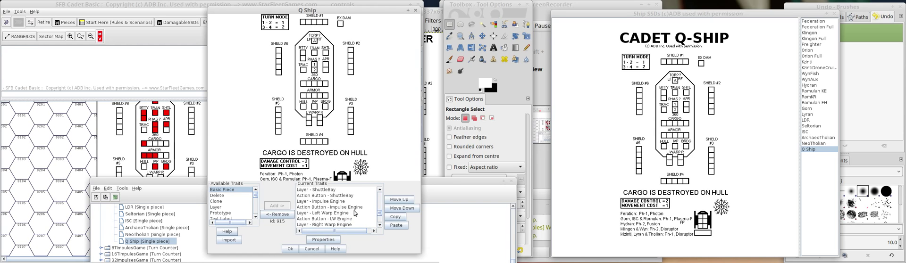
Copy the Impulse Engine layer and its action button to the end of the Q Ship's traits and save the piece.
{"action": "left_click", "coordinate": [315, 201]}
{"action": "left_click", "coordinate": [395, 217]}
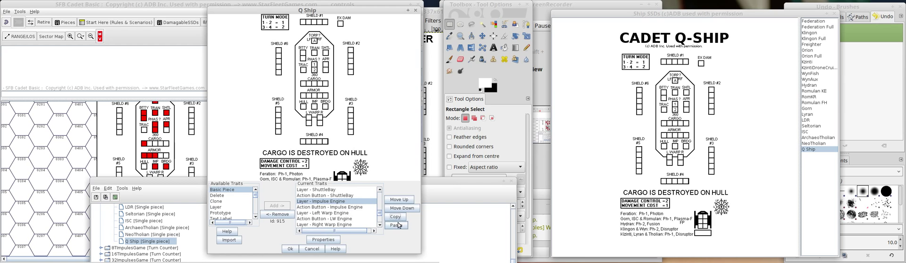
{"action": "left_click", "coordinate": [398, 225]}
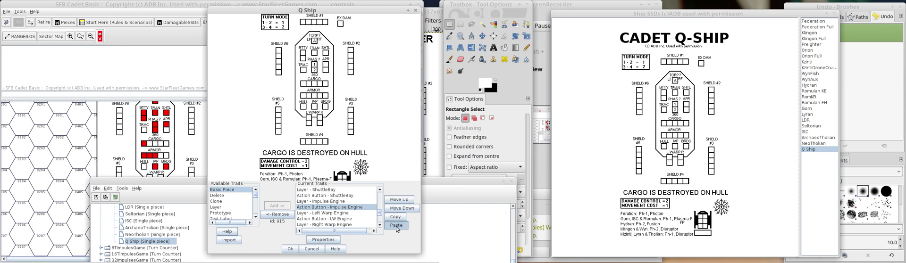
{"action": "left_click", "coordinate": [290, 250]}
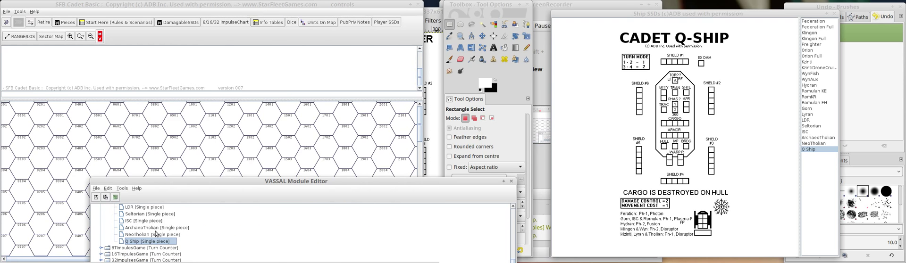
Reopen the Q Ship's properties and change the copied Impulse Engine layer's name and menu command to Hull and its key to hull1.
{"action": "left_click_drag", "start_coordinate": [121, 2], "coordinate": [342, 21]}
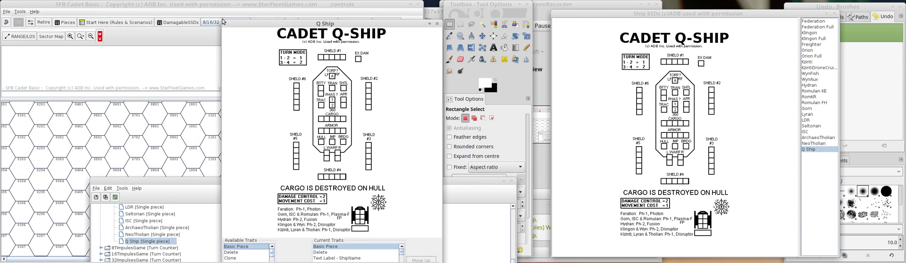
{"action": "left_click_drag", "start_coordinate": [223, 24], "coordinate": [228, 2]}
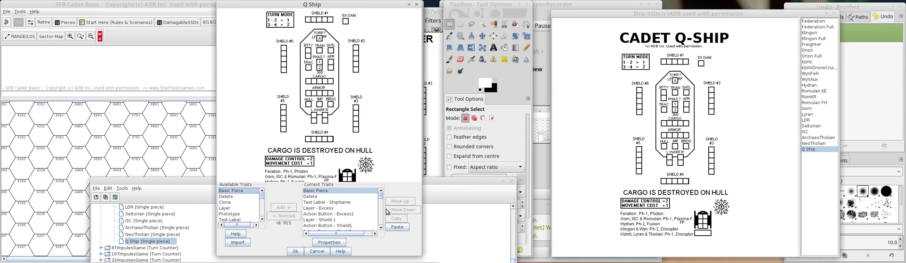
{"action": "left_click_drag", "start_coordinate": [379, 197], "coordinate": [384, 236]}
{"action": "left_click", "coordinate": [328, 222]}
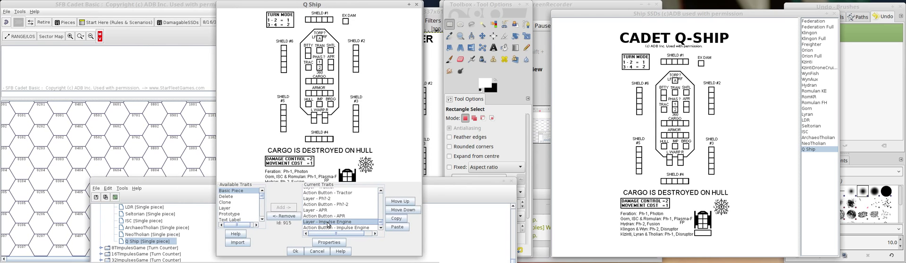
{"action": "double_click", "coordinate": [328, 223]}
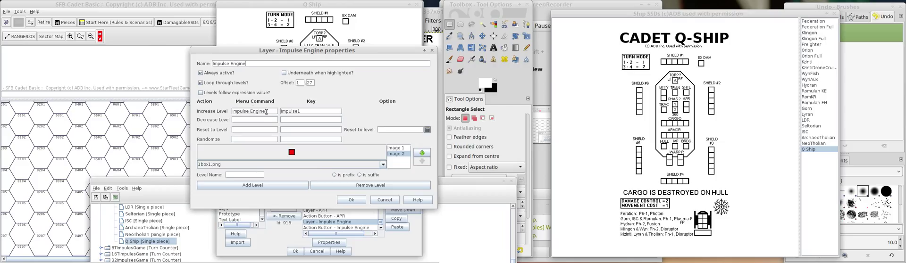
{"action": "left_click_drag", "start_coordinate": [267, 110], "coordinate": [186, 113]}
{"action": "type", "text": "Hull"}
{"action": "left_click_drag", "start_coordinate": [246, 63], "coordinate": [172, 63]}
{"action": "type", "text": "H"}
{"action": "left_click_drag", "start_coordinate": [298, 113], "coordinate": [224, 112]}
{"action": "type", "text": "hul"}
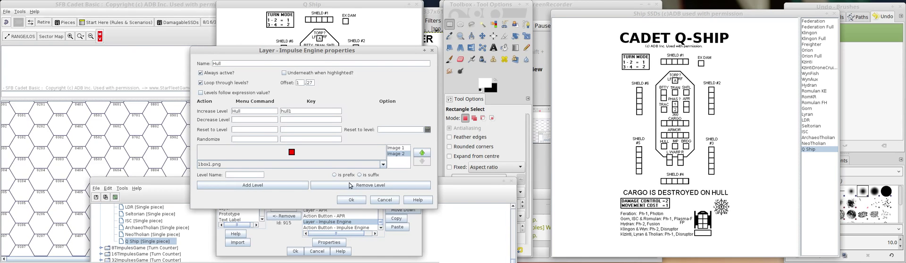
Set the Hull layer's horizontal offset to -33 to align it with the hull box.
{"action": "left_click_drag", "start_coordinate": [317, 50], "coordinate": [142, 47]}
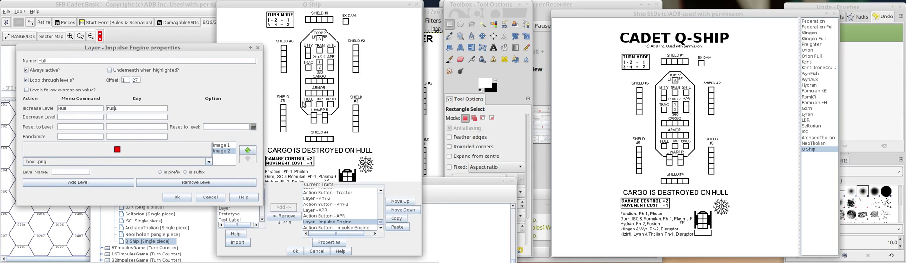
{"action": "left_click_drag", "start_coordinate": [127, 79], "coordinate": [80, 77]}
{"action": "type", "text": "-33"}
{"action": "left_click", "coordinate": [170, 202]}
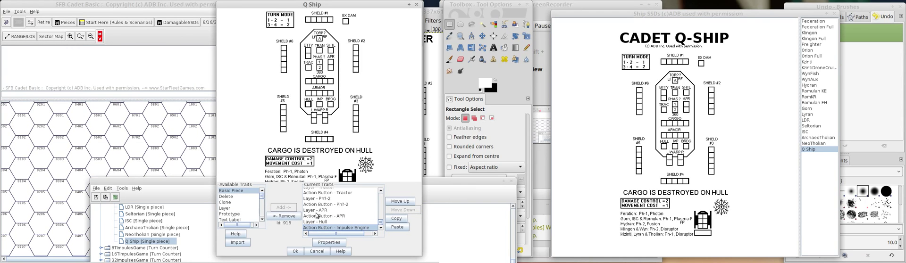
Set the copied Impulse Engine action button's description to Hull and its invoke key command to hull1.
{"action": "double_click", "coordinate": [318, 228]}
{"action": "left_click_drag", "start_coordinate": [328, 116], "coordinate": [221, 113]}
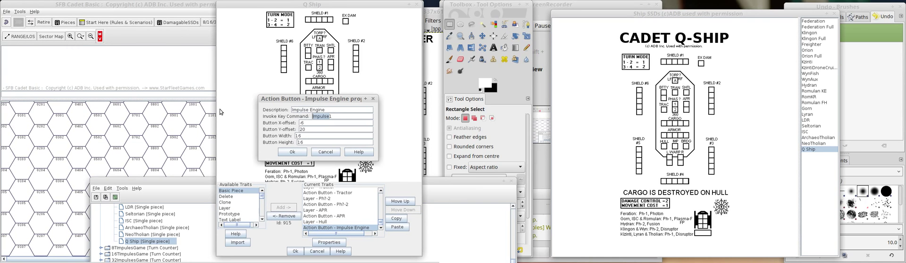
{"action": "type", "text": "hull1"}
{"action": "left_click_drag", "start_coordinate": [310, 110], "coordinate": [281, 110]}
{"action": "left_click_drag", "start_coordinate": [338, 110], "coordinate": [226, 110]}
{"action": "type", "text": "Hull"}
Set the Hull action button's X-offset to -38 and its width and height to 18.
{"action": "left_click_drag", "start_coordinate": [307, 123], "coordinate": [300, 122]}
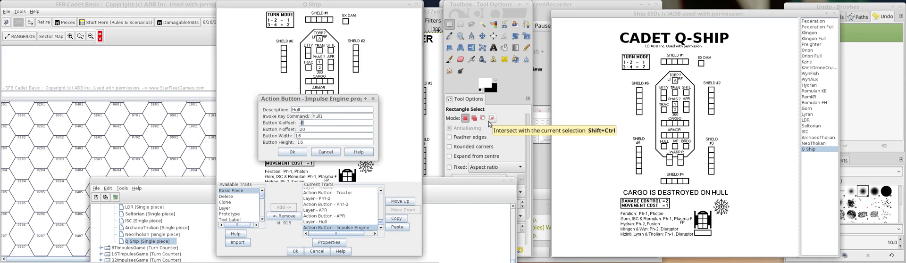
{"action": "key", "text": "BackSpace"}
{"action": "type", "text": "38"}
{"action": "left_click_drag", "start_coordinate": [307, 142], "coordinate": [240, 140]}
{"action": "type", "text": "18"}
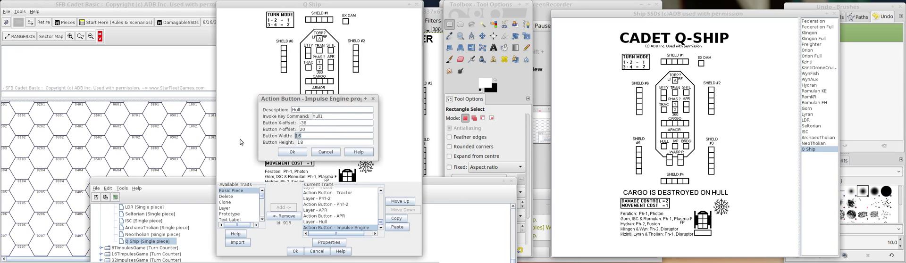
{"action": "type", "text": "18"}
{"action": "left_click", "coordinate": [285, 153]}
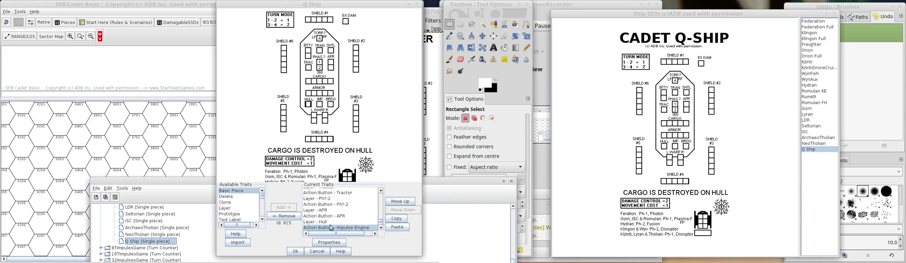
Set the Hull layer's horizontal offset to -32 and reopen its properties to check the value.
{"action": "double_click", "coordinate": [326, 223]}
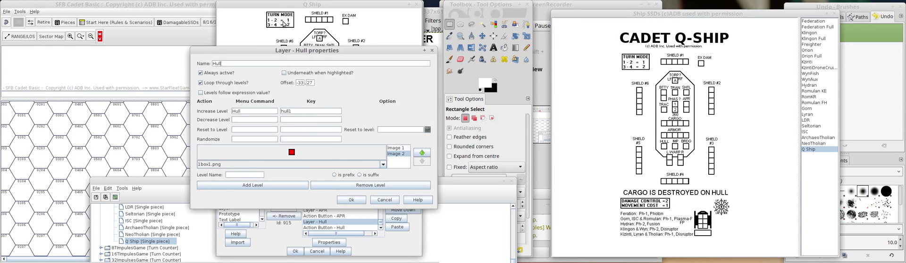
{"action": "left_click_drag", "start_coordinate": [288, 51], "coordinate": [138, 42]}
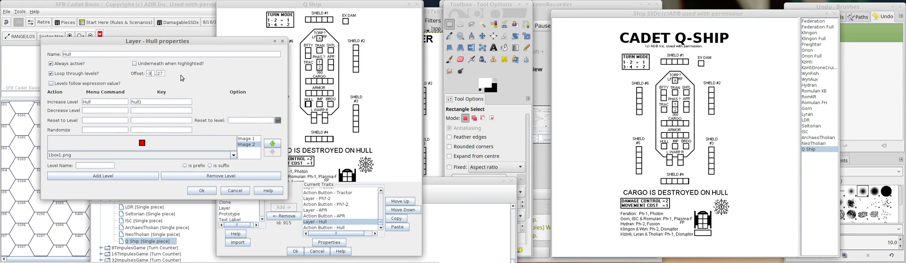
{"action": "type", "text": "4"}
{"action": "left_click", "coordinate": [202, 190]}
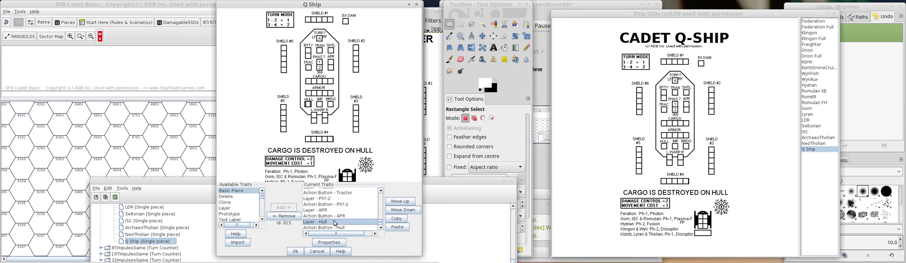
{"action": "left_click", "coordinate": [329, 243]}
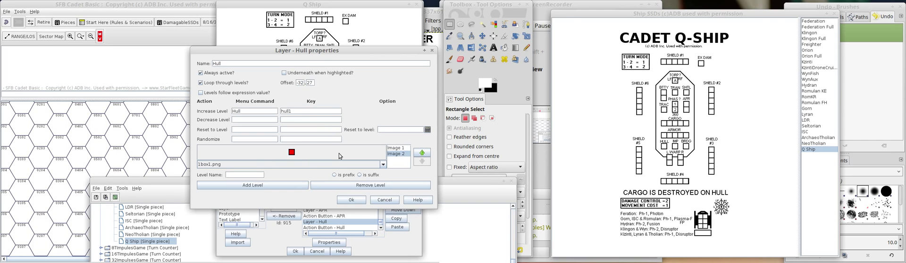
{"action": "left_click", "coordinate": [353, 201]}
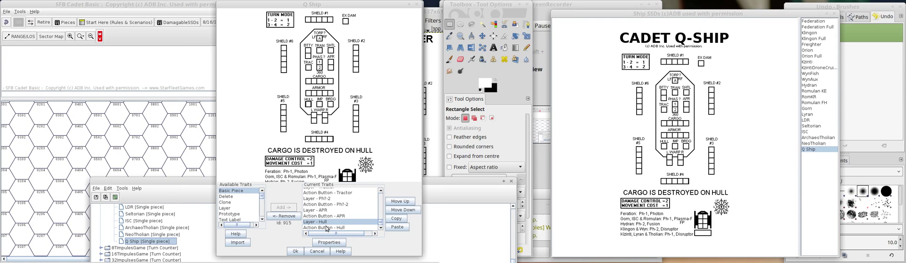
Place a Q Ship on the map and test its hull box, shield and APR damage through its boxes and command menu.
{"action": "left_click_drag", "start_coordinate": [670, 91], "coordinate": [48, 180]}
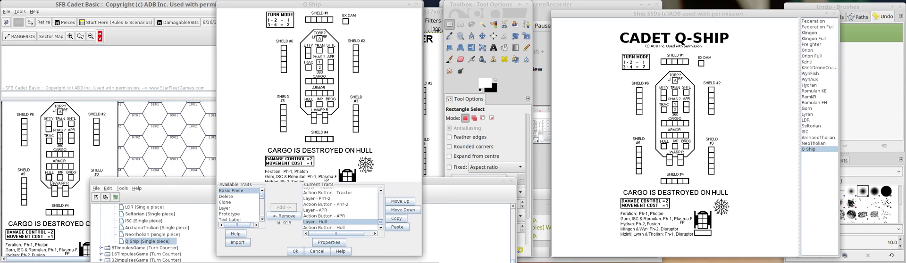
{"action": "left_click", "coordinate": [52, 182]}
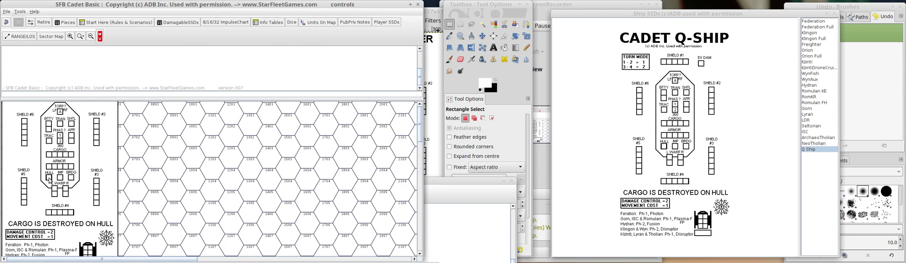
{"action": "right_click", "coordinate": [73, 152]}
{"action": "left_click", "coordinate": [90, 139]}
{"action": "right_click", "coordinate": [75, 147]}
{"action": "left_click", "coordinate": [88, 142]}
{"action": "right_click", "coordinate": [89, 143]}
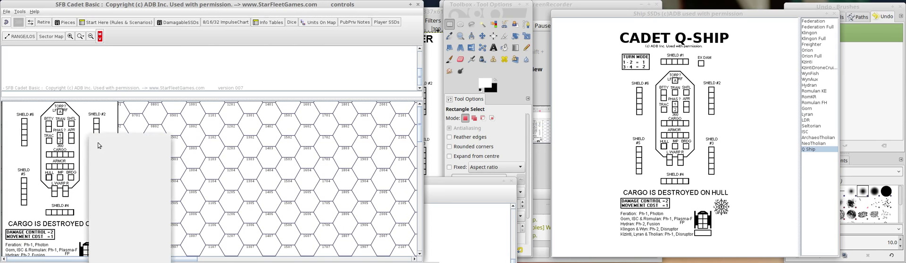
{"action": "left_click", "coordinate": [99, 145]}
{"action": "right_click", "coordinate": [96, 143]}
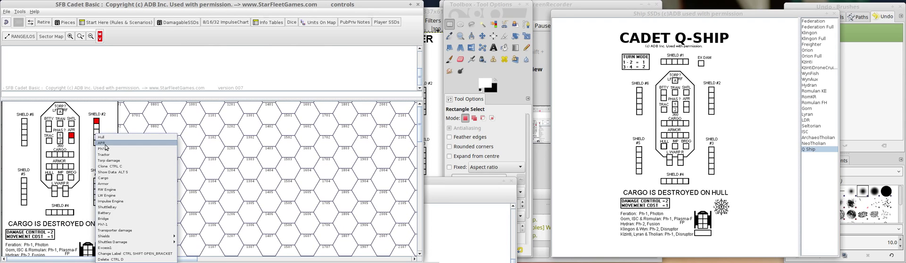
{"action": "left_click", "coordinate": [102, 144]}
{"action": "left_click", "coordinate": [72, 141]}
{"action": "right_click", "coordinate": [85, 144]}
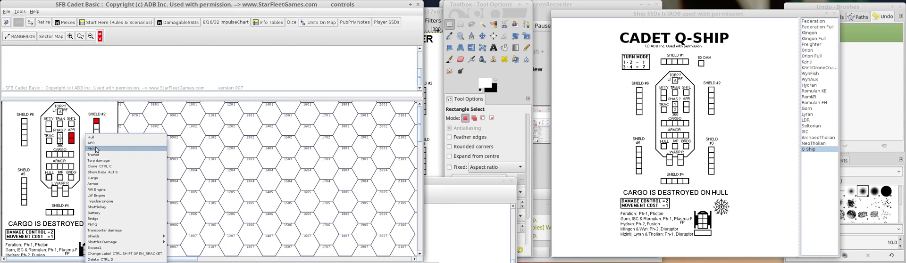
{"action": "left_click", "coordinate": [96, 149]}
{"action": "left_click", "coordinate": [95, 124]}
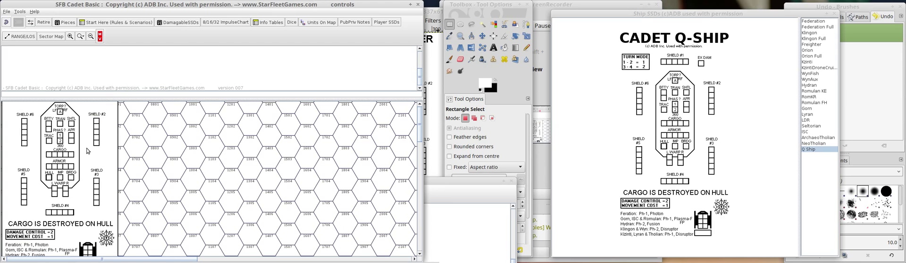
Review the order of the test Q Ship's commands, and delete the piece from the map.
{"action": "right_click", "coordinate": [86, 154]}
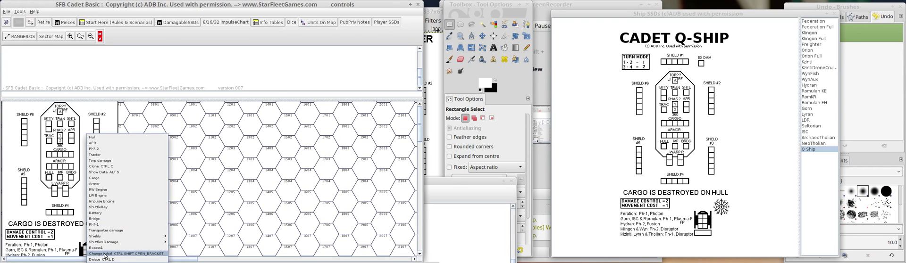
{"action": "left_click", "coordinate": [252, 162]}
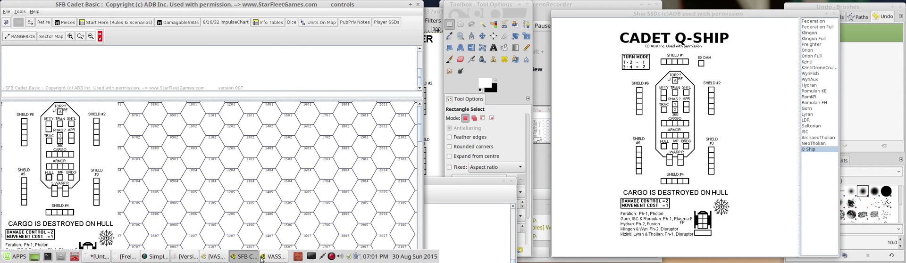
{"action": "left_click", "coordinate": [262, 258]}
{"action": "left_click", "coordinate": [96, 146]}
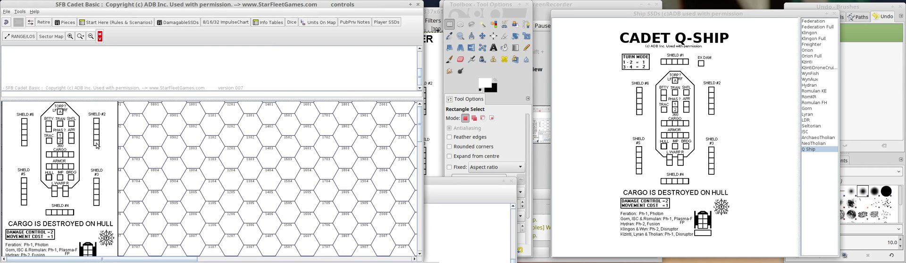
{"action": "key", "text": "ctrl+d"}
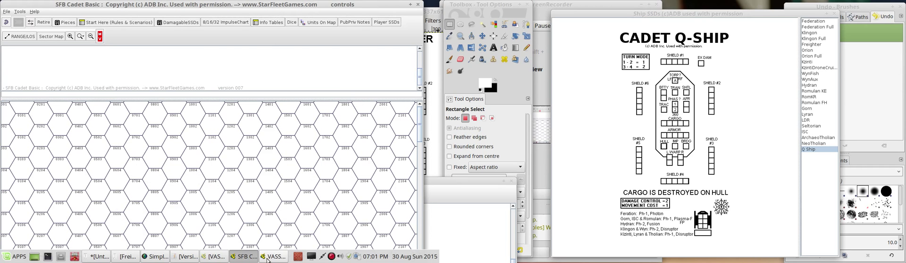
Return to the Q Ship's trait editor and select the Ph?-2 layer.
{"action": "left_click", "coordinate": [268, 259]}
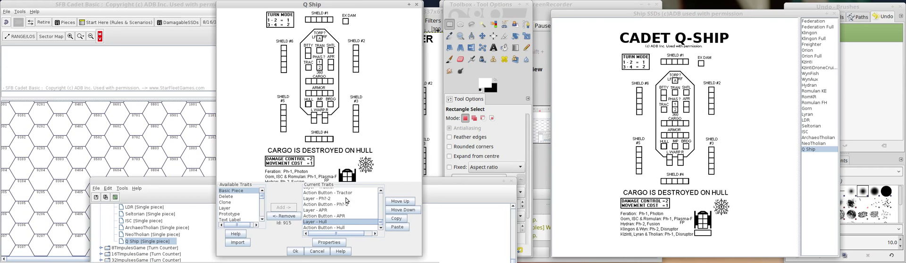
{"action": "left_click", "coordinate": [319, 200]}
{"action": "left_click", "coordinate": [381, 191]}
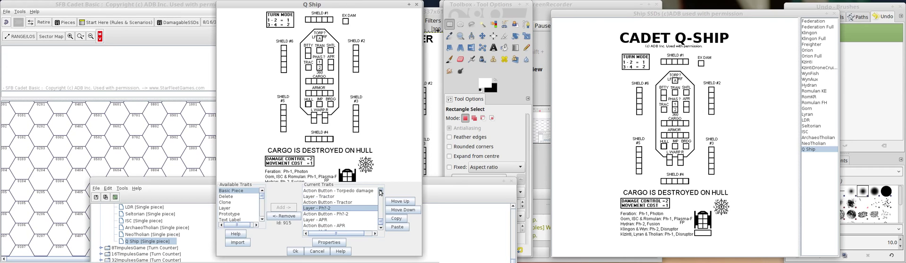
{"action": "left_click", "coordinate": [380, 191]}
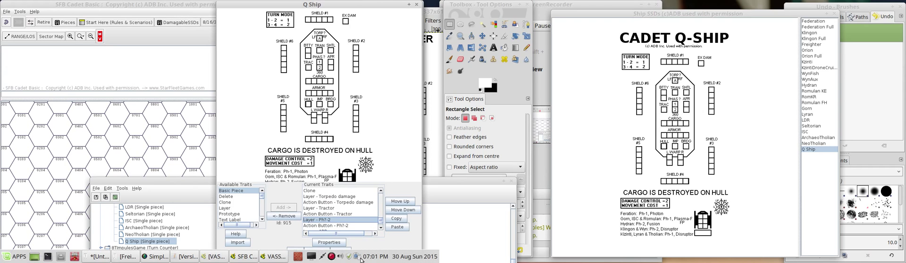
Move the Q Ship piece to position 6 in the Ship SSDs palette, between Freighter and Orion.
{"action": "left_click", "coordinate": [274, 256]}
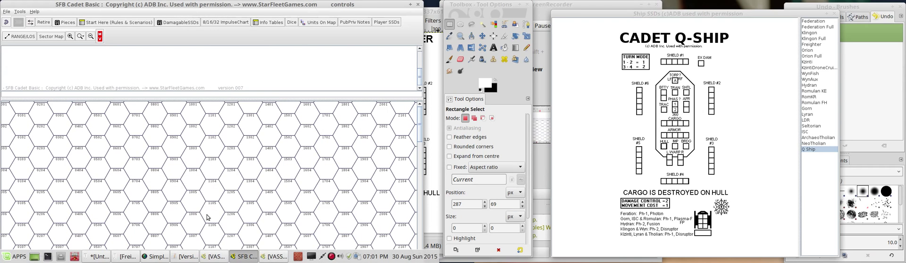
{"action": "left_click", "coordinate": [269, 259]}
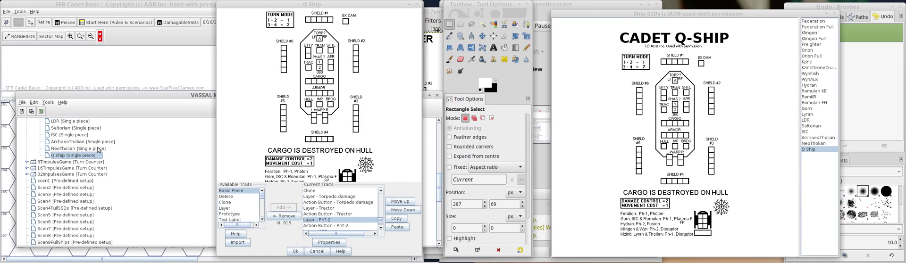
{"action": "scroll", "coordinate": [98, 150], "scroll_direction": "up", "scroll_amount": 3}
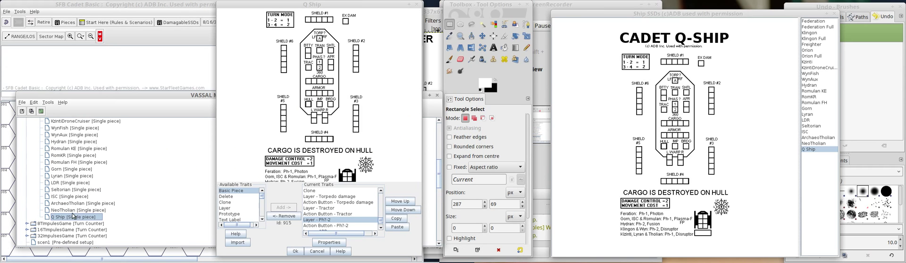
{"action": "right_click", "coordinate": [74, 219]}
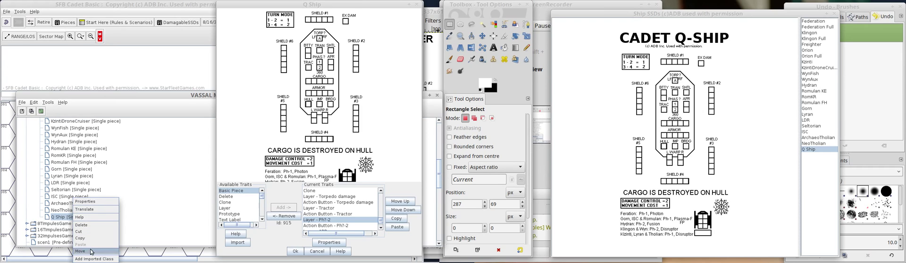
{"action": "left_click", "coordinate": [92, 251]}
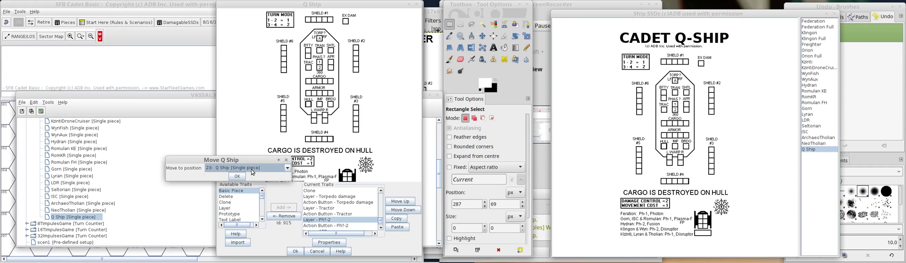
{"action": "left_click", "coordinate": [242, 168]}
{"action": "scroll", "coordinate": [238, 177], "scroll_direction": "up", "scroll_amount": 2}
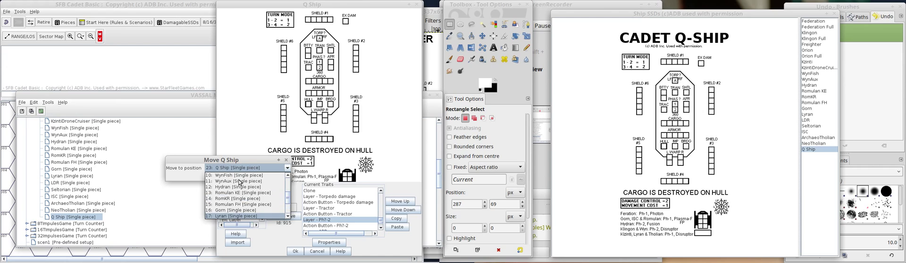
{"action": "scroll", "coordinate": [239, 182], "scroll_direction": "up", "scroll_amount": 1}
{"action": "scroll", "coordinate": [239, 182], "scroll_direction": "up", "scroll_amount": 2}
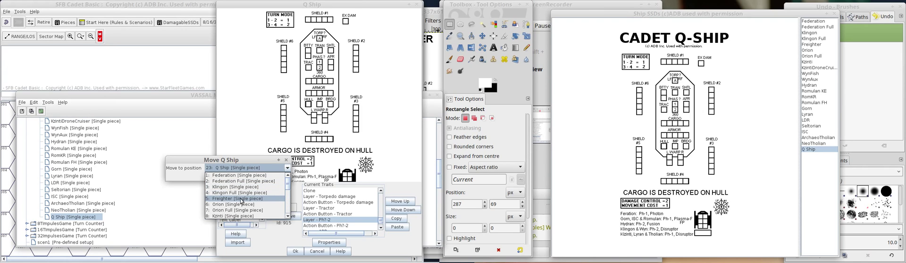
{"action": "left_click", "coordinate": [238, 205]}
{"action": "left_click", "coordinate": [237, 177]}
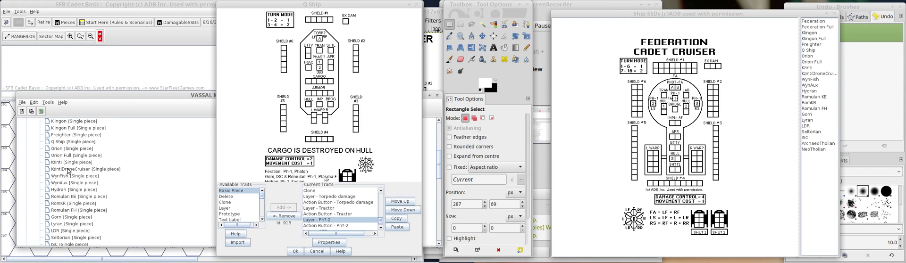
{"action": "scroll", "coordinate": [67, 171], "scroll_direction": "up", "scroll_amount": 3}
{"action": "left_click", "coordinate": [65, 201]}
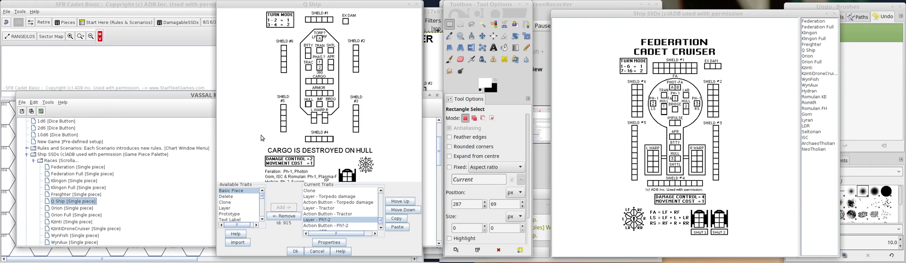
Move the Ph?-2 layer up the trait order to between the RW Engine action button and the Armor layer.
{"action": "left_click", "coordinate": [380, 191]}
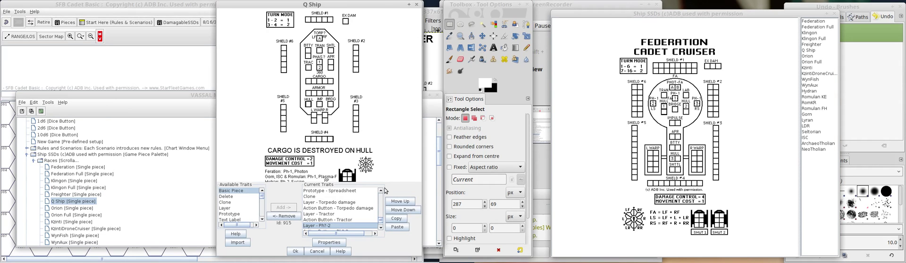
{"action": "left_click", "coordinate": [380, 227]}
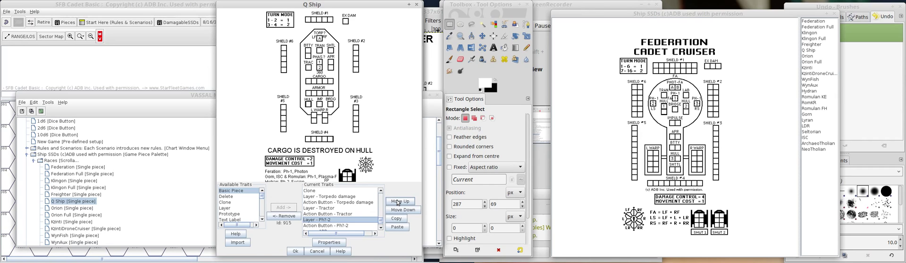
{"action": "left_click", "coordinate": [398, 202]}
{"action": "left_click", "coordinate": [397, 202]}
{"action": "left_click", "coordinate": [397, 202]}
{"action": "left_click", "coordinate": [398, 203]}
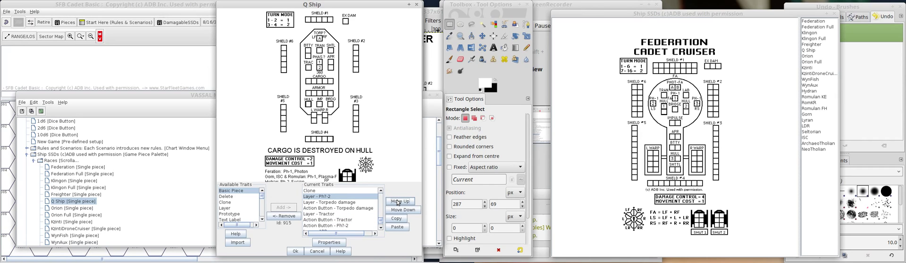
{"action": "left_click", "coordinate": [397, 202]}
{"action": "left_click", "coordinate": [398, 203]}
Move the Ph?-2 action button up to directly below the Ph?-2 layer, above the Armor layer.
{"action": "left_click", "coordinate": [344, 226]}
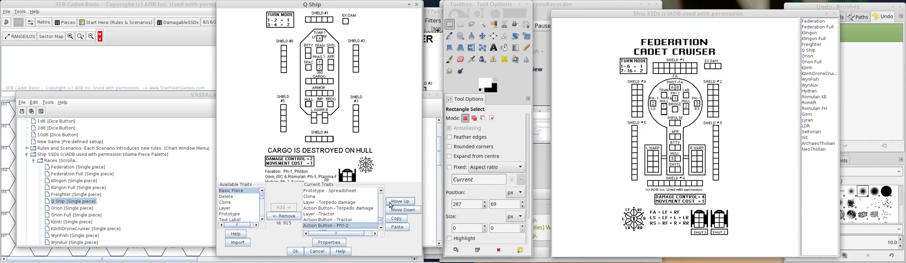
{"action": "left_click", "coordinate": [392, 203]}
{"action": "left_click", "coordinate": [393, 203]}
{"action": "left_click", "coordinate": [393, 203]}
{"action": "left_click", "coordinate": [393, 203]}
{"action": "left_click", "coordinate": [393, 203]}
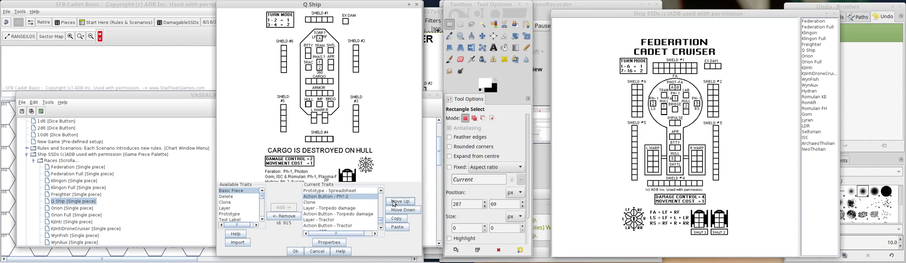
{"action": "left_click", "coordinate": [393, 203]}
{"action": "left_click", "coordinate": [394, 202]}
{"action": "left_click", "coordinate": [393, 202]}
{"action": "left_click", "coordinate": [393, 202]}
{"action": "left_click", "coordinate": [393, 203]}
Move the Ph?-2 layer further up, to between the Bridge action button and the Battery layer.
{"action": "left_click", "coordinate": [380, 198]}
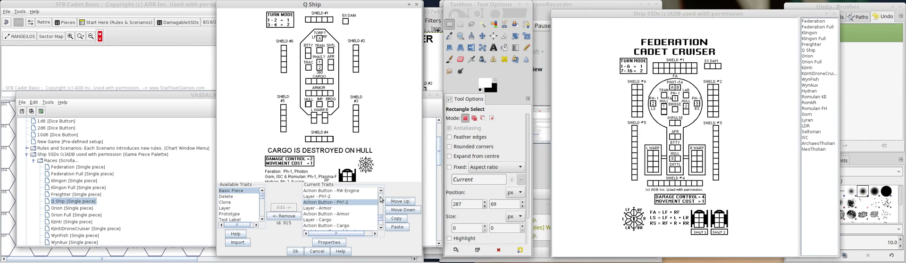
{"action": "left_click", "coordinate": [380, 193]}
{"action": "left_click", "coordinate": [380, 192]}
{"action": "left_click", "coordinate": [380, 193]}
{"action": "left_click", "coordinate": [380, 193]}
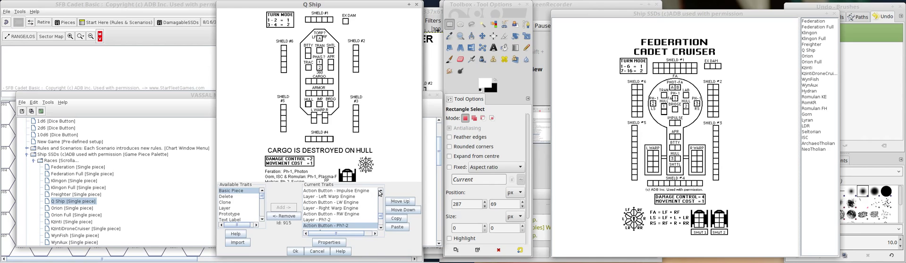
{"action": "left_click", "coordinate": [339, 220]}
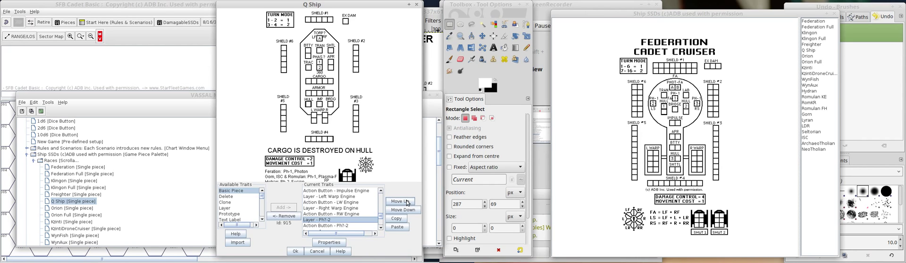
{"action": "left_click", "coordinate": [407, 203]}
{"action": "left_click", "coordinate": [407, 202]}
{"action": "left_click", "coordinate": [406, 203]}
{"action": "left_click", "coordinate": [407, 202]}
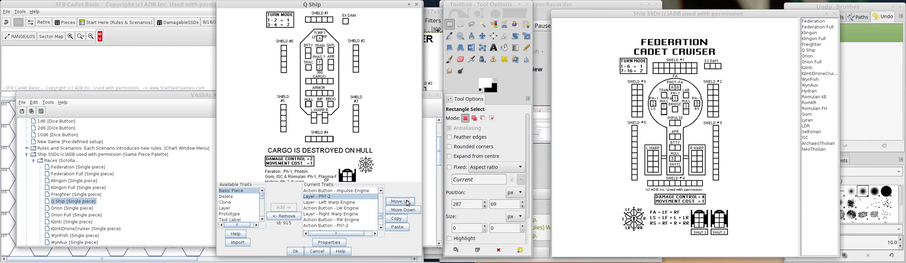
{"action": "left_click", "coordinate": [406, 201]}
{"action": "left_click", "coordinate": [407, 201]}
Bring the Ph?-2 action button up to directly below its layer, above the Battery layer.
{"action": "left_click", "coordinate": [343, 227]}
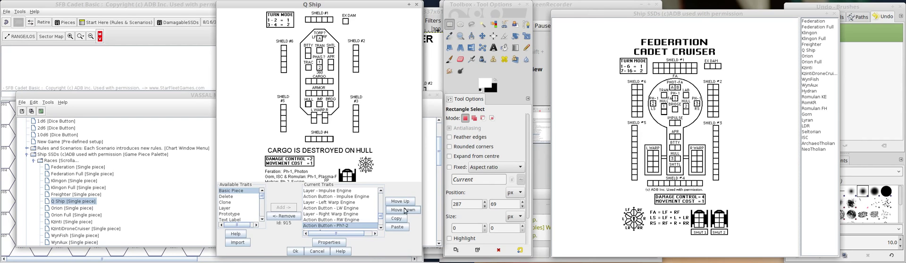
{"action": "left_click", "coordinate": [407, 202]}
{"action": "left_click", "coordinate": [406, 202]}
{"action": "left_click", "coordinate": [406, 202]}
{"action": "left_click", "coordinate": [407, 202]}
{"action": "left_click", "coordinate": [406, 202]}
{"action": "left_click", "coordinate": [407, 202]}
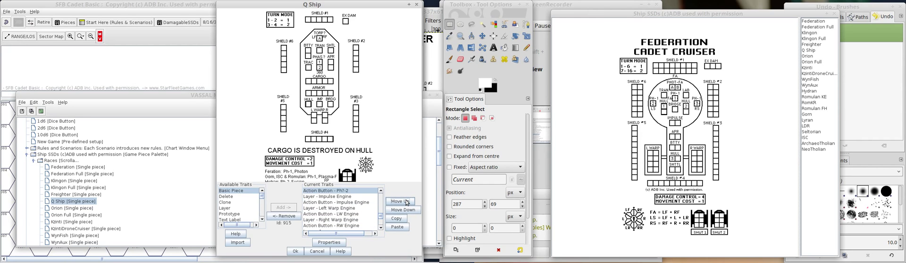
{"action": "left_click", "coordinate": [407, 202]}
Move the Ph?-2 layer above the Bridge layer, directly below the Ph?-1 action button.
{"action": "left_click", "coordinate": [381, 192]}
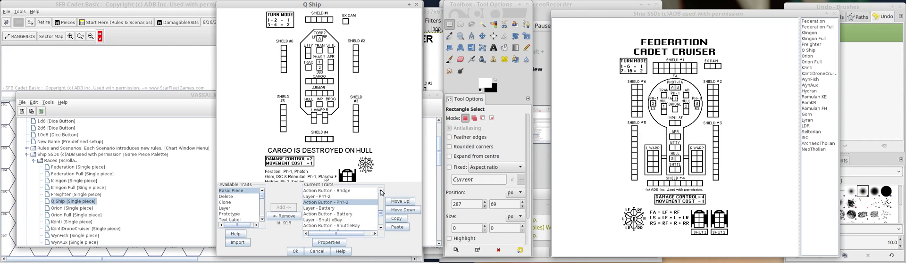
{"action": "left_click", "coordinate": [381, 191]}
{"action": "left_click", "coordinate": [381, 191]}
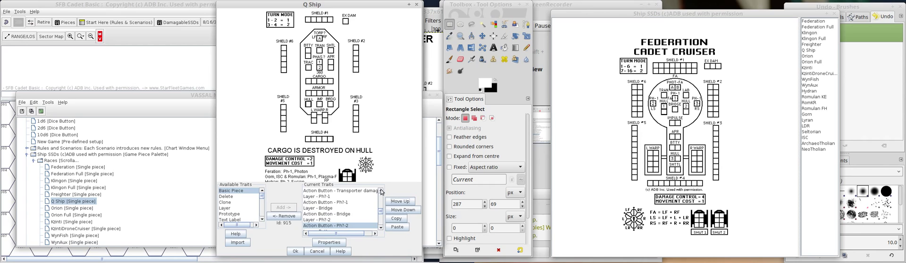
{"action": "left_click", "coordinate": [327, 220]}
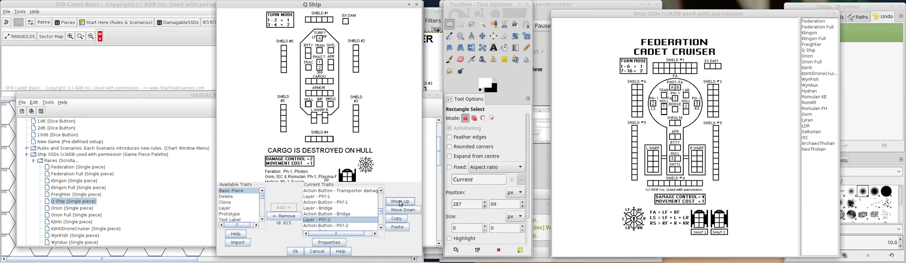
{"action": "left_click", "coordinate": [400, 201]}
{"action": "left_click", "coordinate": [400, 201]}
Move the Ph?-2 action button above the Bridge layer, and check the command order in the piece preview's context menu.
{"action": "left_click", "coordinate": [327, 225]}
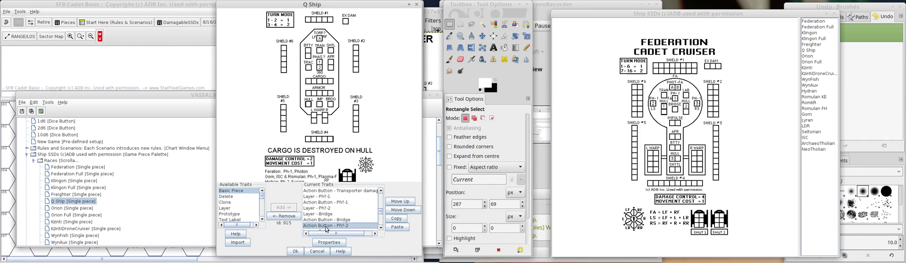
{"action": "left_click", "coordinate": [390, 201]}
{"action": "left_click", "coordinate": [390, 201]}
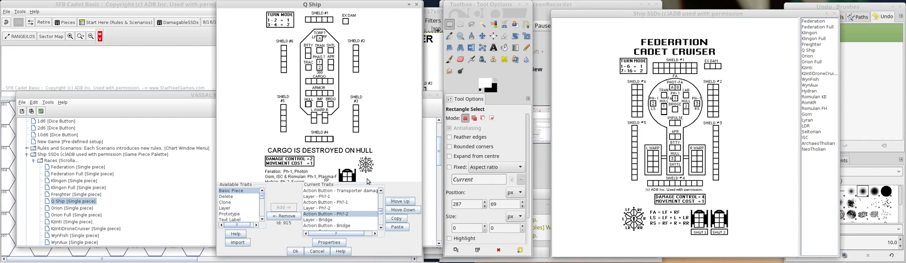
{"action": "right_click", "coordinate": [301, 74]}
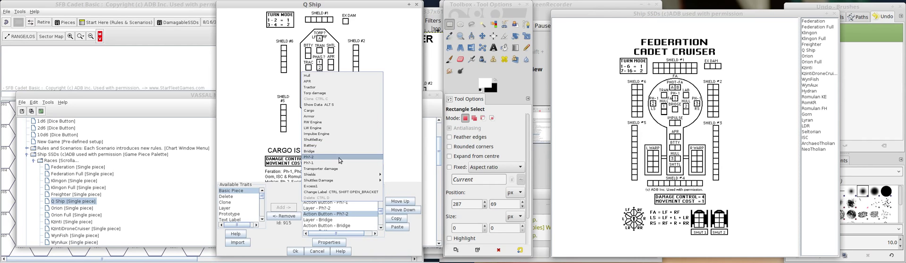
{"action": "left_click", "coordinate": [288, 235]}
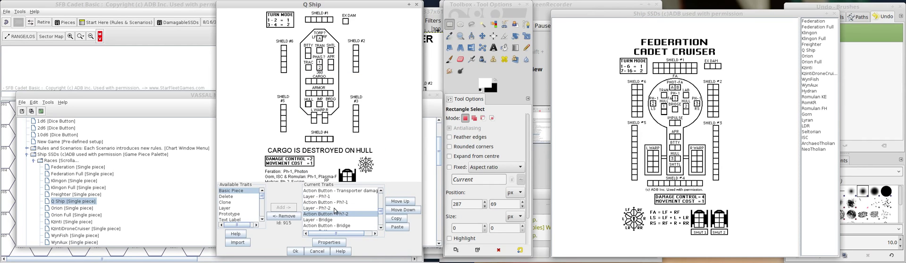
Move the Ph?-2 layer and its action button above the Ph?-1 layer, and check the piece's command menu order.
{"action": "left_click", "coordinate": [351, 208]}
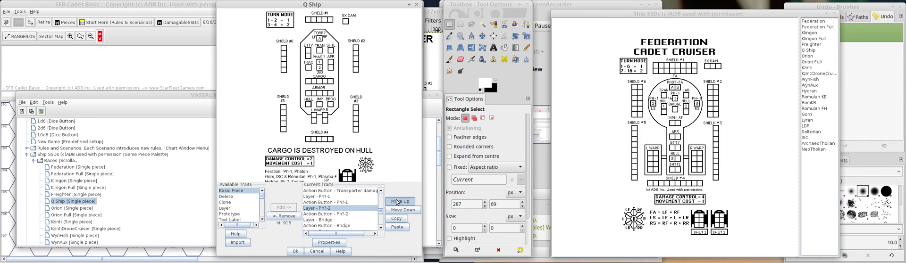
{"action": "double_click", "coordinate": [396, 202]}
{"action": "left_click", "coordinate": [336, 214]}
{"action": "left_click", "coordinate": [400, 202]}
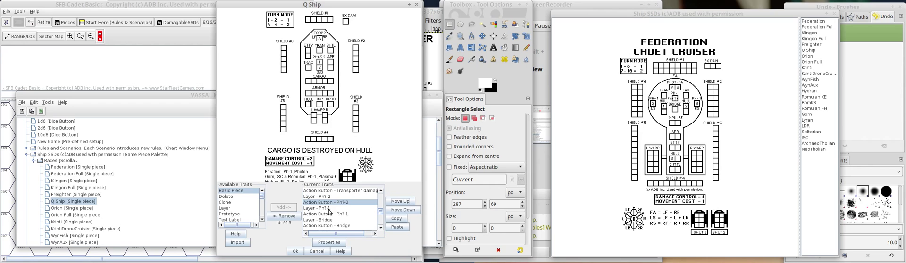
{"action": "left_click", "coordinate": [328, 83]}
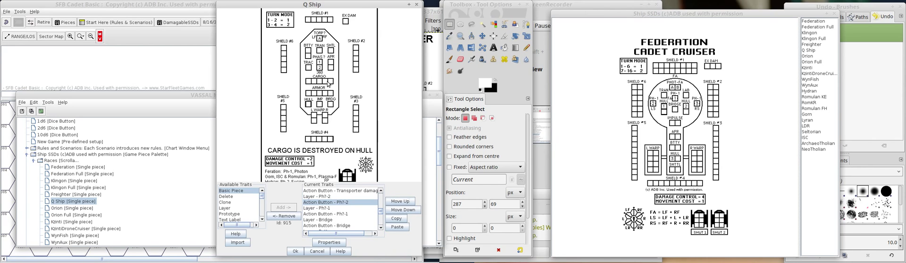
{"action": "right_click", "coordinate": [328, 83]}
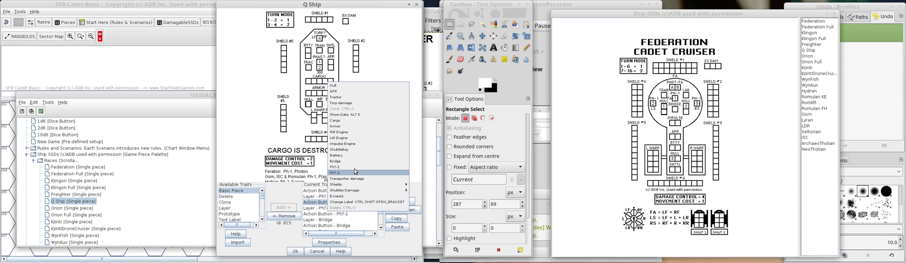
{"action": "left_click", "coordinate": [301, 228]}
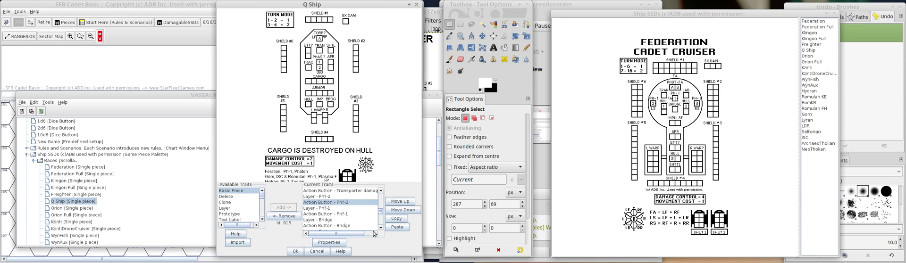
Move the Torpedo damage layer up the trait order to between the Ph?-2 action button and the Ph?-1 layer.
{"action": "scroll", "coordinate": [382, 219], "scroll_direction": "down", "scroll_amount": 3}
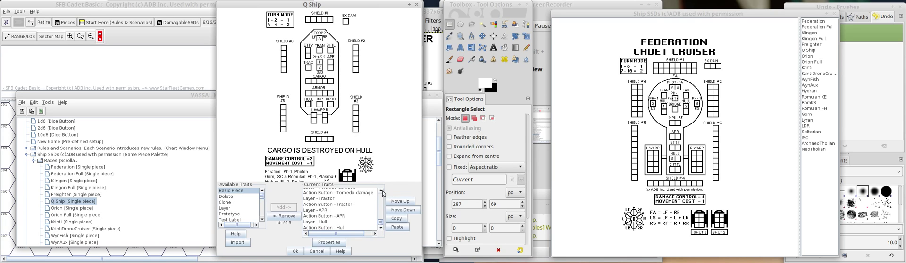
{"action": "scroll", "coordinate": [383, 193], "scroll_direction": "up", "scroll_amount": 1}
{"action": "left_click", "coordinate": [330, 203]}
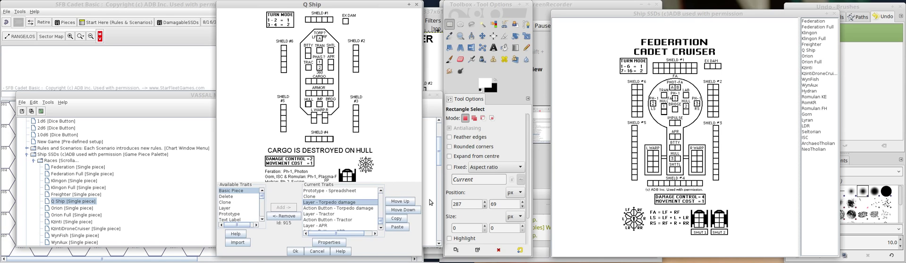
{"action": "left_click", "coordinate": [407, 202]}
{"action": "left_click", "coordinate": [407, 202]}
{"action": "left_click", "coordinate": [407, 202]}
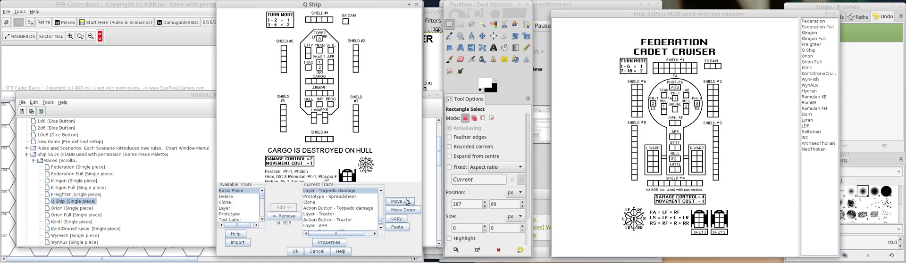
{"action": "left_click", "coordinate": [407, 203]}
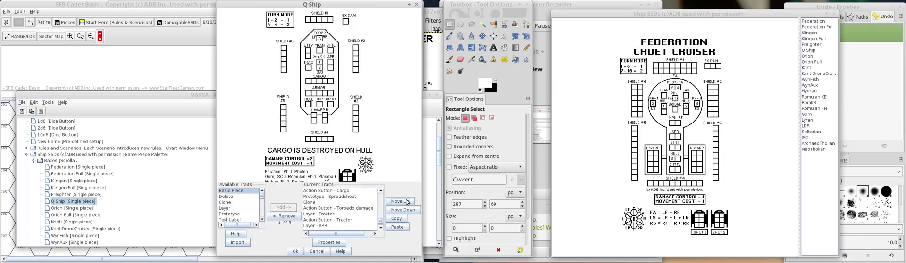
{"action": "left_click", "coordinate": [406, 202]}
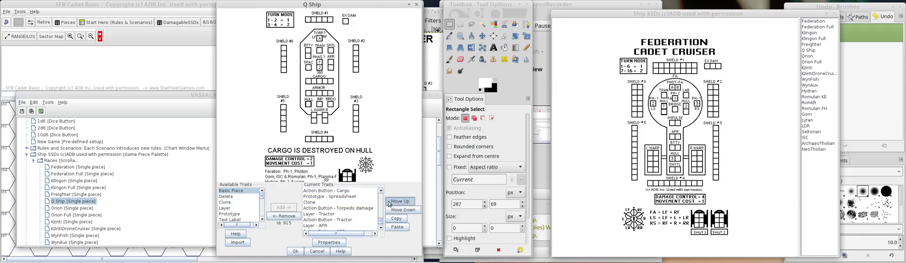
Move the Torpedo damage action button up to directly below the Torpedo damage layer, above the Ph?-1 layer.
{"action": "left_click", "coordinate": [338, 208]}
{"action": "left_click", "coordinate": [399, 203]}
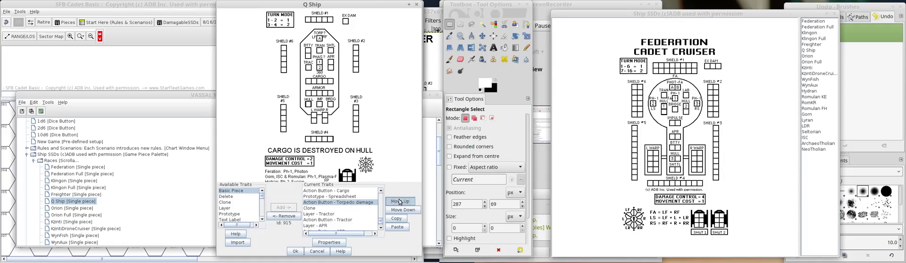
{"action": "left_click", "coordinate": [399, 201]}
{"action": "left_click", "coordinate": [399, 201]}
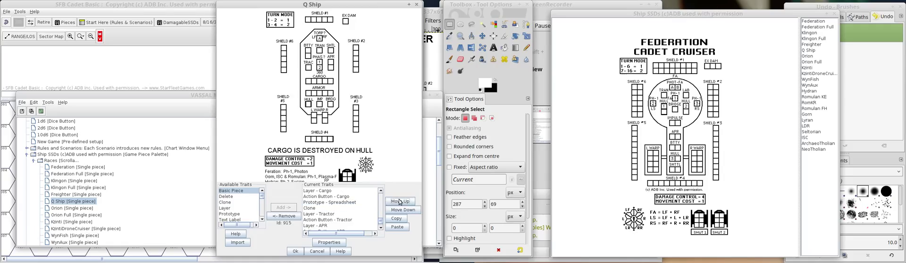
{"action": "scroll", "coordinate": [383, 201], "scroll_direction": "up", "scroll_amount": 2}
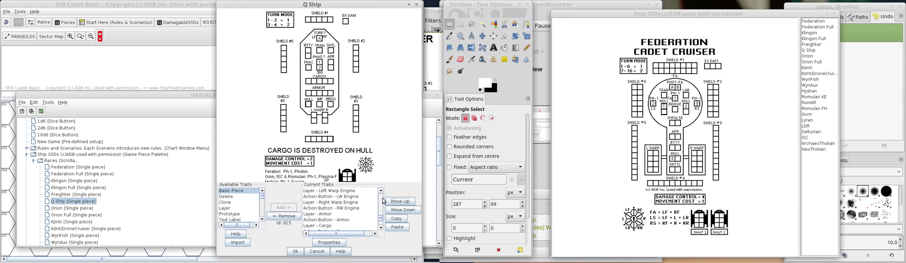
{"action": "scroll", "coordinate": [383, 200], "scroll_direction": "up", "scroll_amount": 3}
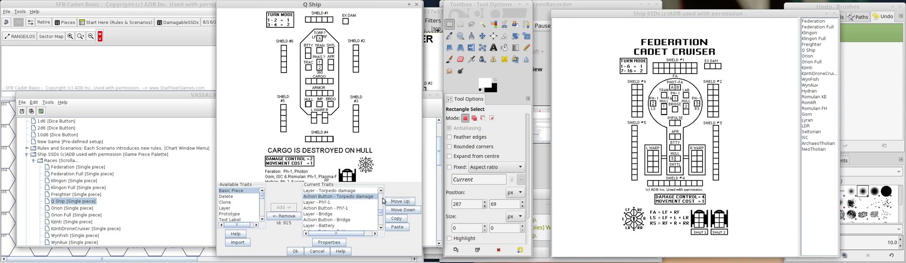
Move the Torpedo damage action button down to between the Ph?-1 action button and the Bridge layer.
{"action": "left_click", "coordinate": [381, 191]}
{"action": "left_click", "coordinate": [381, 191]}
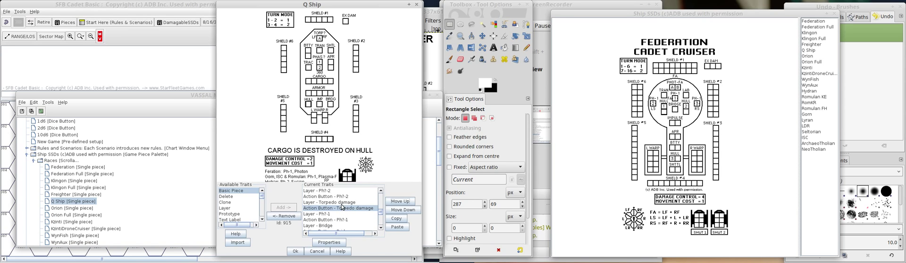
{"action": "left_click", "coordinate": [382, 229]}
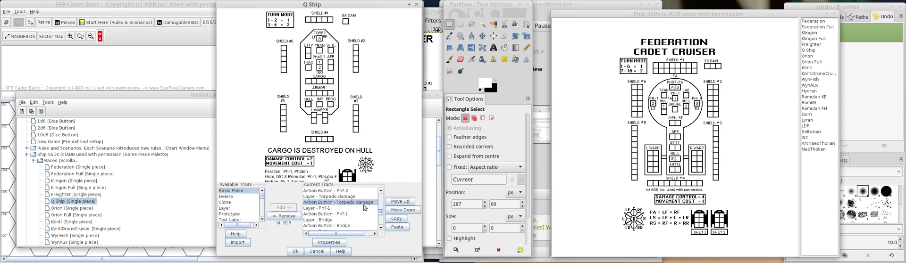
{"action": "left_click", "coordinate": [402, 210]}
{"action": "left_click", "coordinate": [401, 210]}
Move the Torpedo damage layer down to directly above its action button, and check the command order in the piece preview's context menu.
{"action": "left_click", "coordinate": [349, 196]}
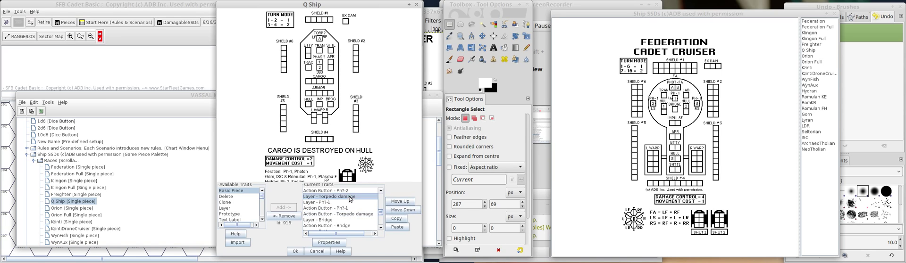
{"action": "left_click", "coordinate": [397, 211]}
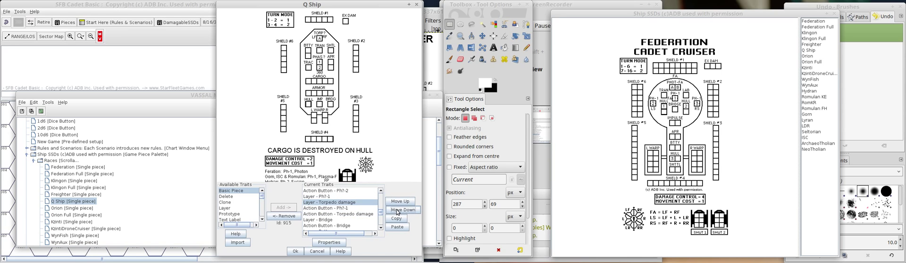
{"action": "left_click", "coordinate": [398, 211]}
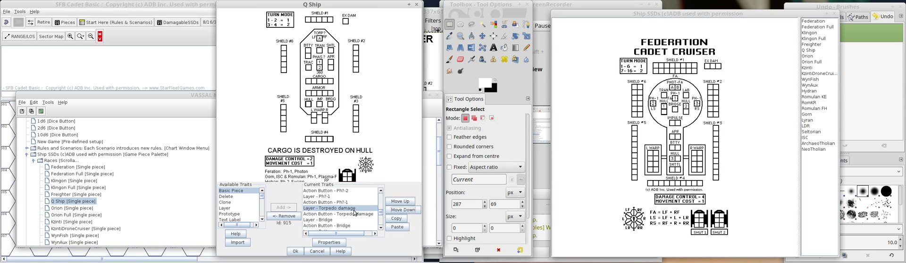
{"action": "right_click", "coordinate": [328, 97]}
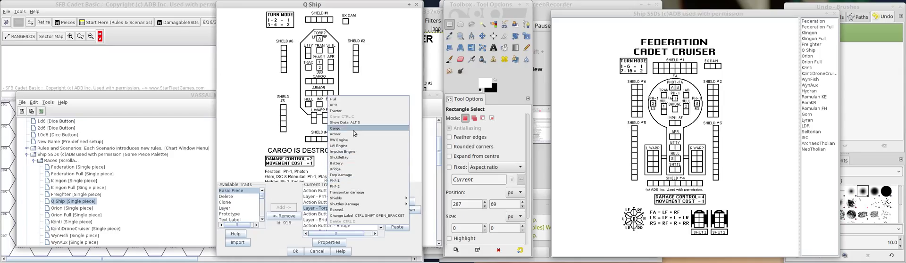
{"action": "left_click", "coordinate": [345, 100]}
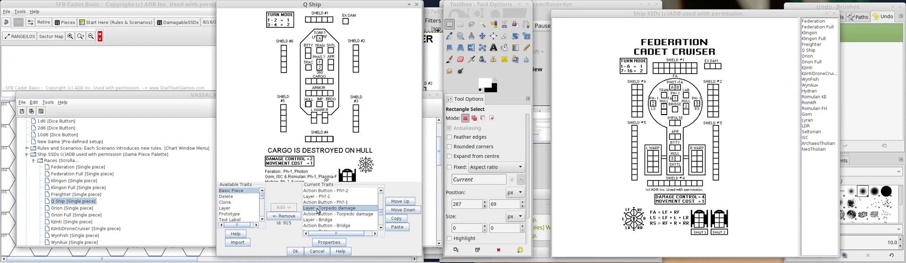
Move the Tractor layer and its action button up the trait order to directly below the Impulse Engine action button.
{"action": "scroll", "coordinate": [367, 217], "scroll_direction": "down", "scroll_amount": 3}
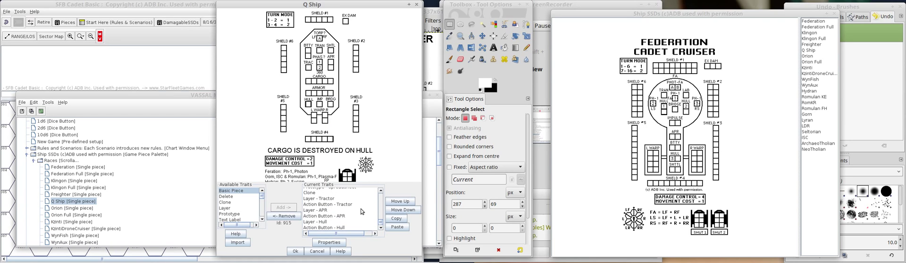
{"action": "left_click", "coordinate": [346, 200]}
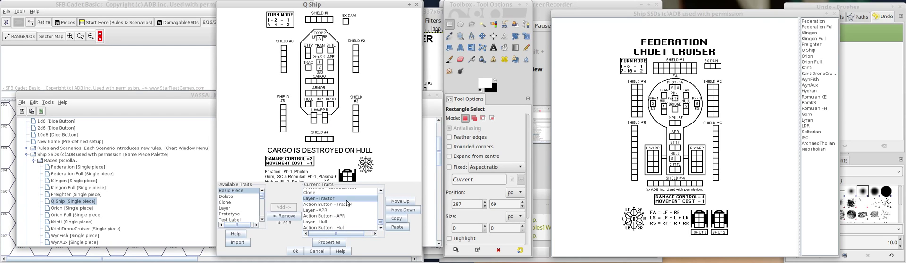
{"action": "left_click", "coordinate": [391, 203]}
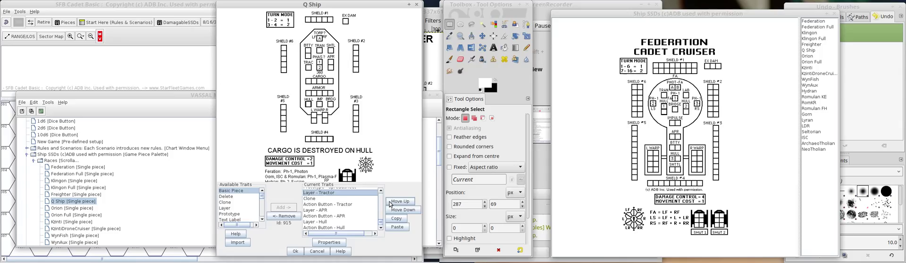
{"action": "left_click", "coordinate": [390, 202]}
{"action": "left_click", "coordinate": [390, 203]}
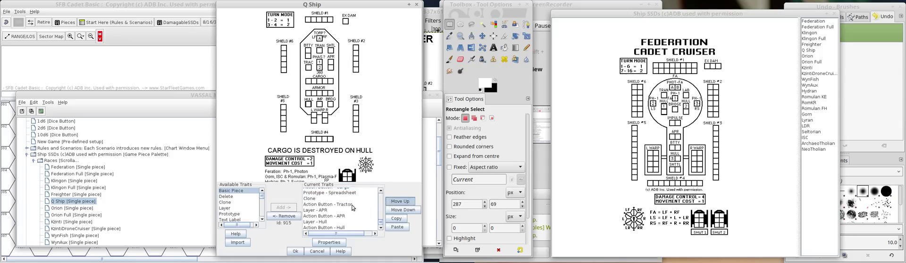
{"action": "left_click", "coordinate": [352, 206]}
{"action": "left_click", "coordinate": [400, 201]}
{"action": "left_click", "coordinate": [404, 201]}
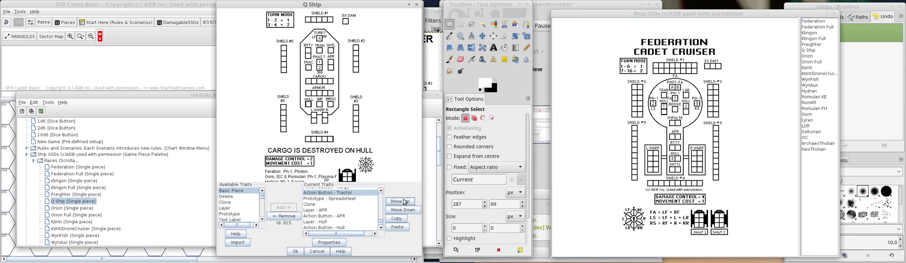
{"action": "left_click", "coordinate": [404, 202]}
{"action": "left_click", "coordinate": [404, 202]}
Move the APR layer and its action button up the trait order to directly below the Tractor action button.
{"action": "left_click", "coordinate": [330, 210]}
{"action": "left_click", "coordinate": [406, 202]}
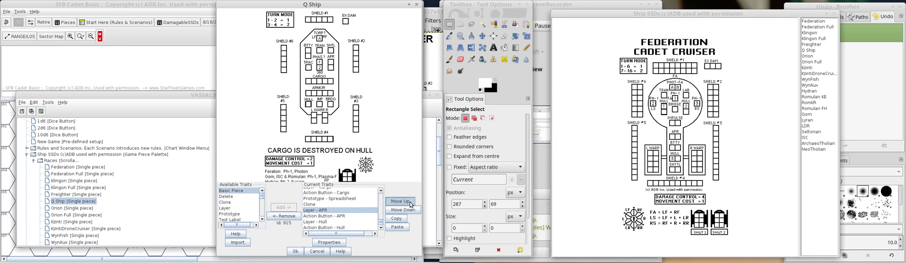
{"action": "left_click", "coordinate": [409, 203]}
{"action": "left_click", "coordinate": [409, 203]}
{"action": "left_click", "coordinate": [408, 203]}
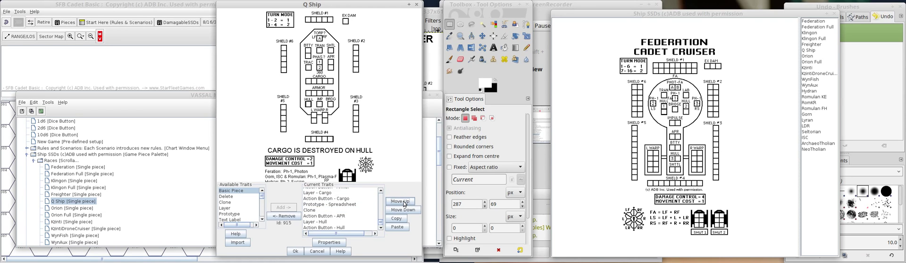
{"action": "left_click", "coordinate": [338, 217]}
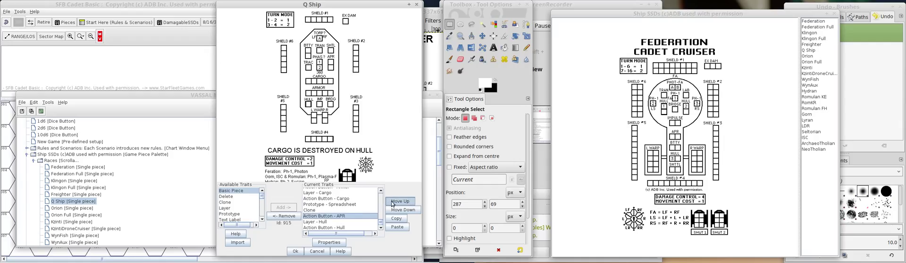
{"action": "left_click", "coordinate": [392, 202]}
{"action": "left_click", "coordinate": [392, 202]}
{"action": "left_click", "coordinate": [391, 201]}
{"action": "left_click", "coordinate": [391, 202]}
{"action": "left_click", "coordinate": [392, 202]}
{"action": "left_click", "coordinate": [391, 202]}
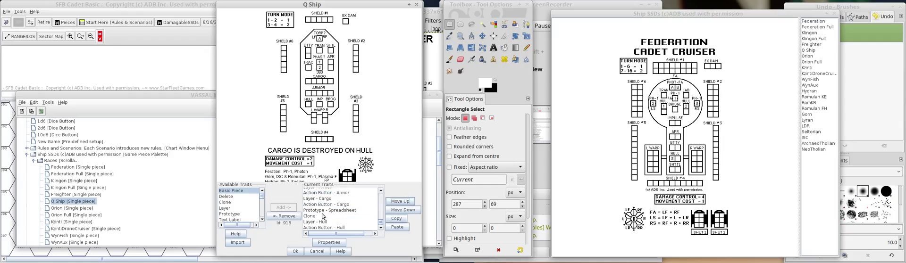
Move the Hull layer and its action button up to between the APR action button and the Left Warp Engine layer, and check the piece's command menu.
{"action": "left_click", "coordinate": [325, 221]}
{"action": "left_click", "coordinate": [396, 202]}
{"action": "left_click", "coordinate": [395, 202]}
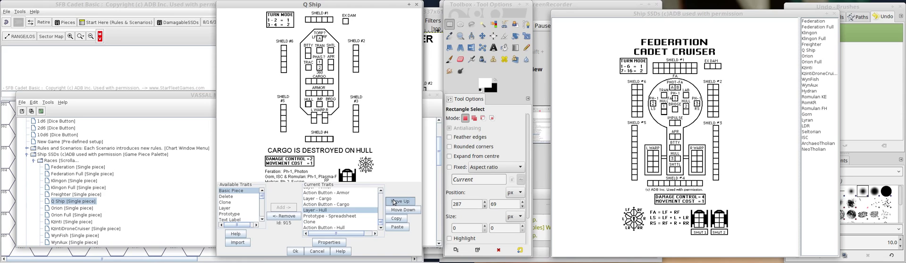
{"action": "left_click", "coordinate": [396, 202]}
{"action": "left_click", "coordinate": [396, 202]}
{"action": "left_click", "coordinate": [396, 202]}
{"action": "left_click", "coordinate": [396, 202]}
{"action": "left_click", "coordinate": [370, 227]}
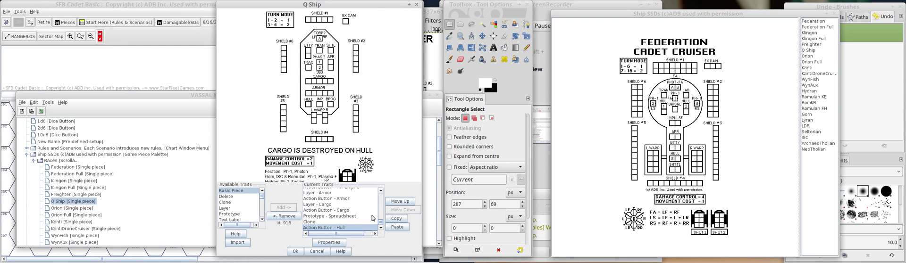
{"action": "left_click", "coordinate": [393, 202]}
{"action": "left_click", "coordinate": [393, 205]}
{"action": "left_click", "coordinate": [393, 205]}
{"action": "left_click", "coordinate": [393, 205]}
{"action": "left_click", "coordinate": [392, 205]}
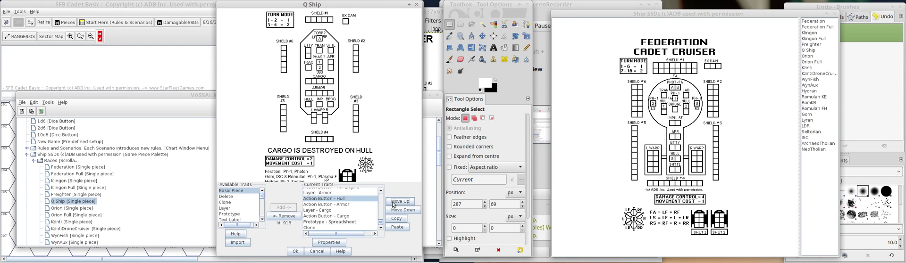
{"action": "left_click", "coordinate": [392, 205]}
{"action": "left_click", "coordinate": [392, 205]}
{"action": "left_click", "coordinate": [393, 205]}
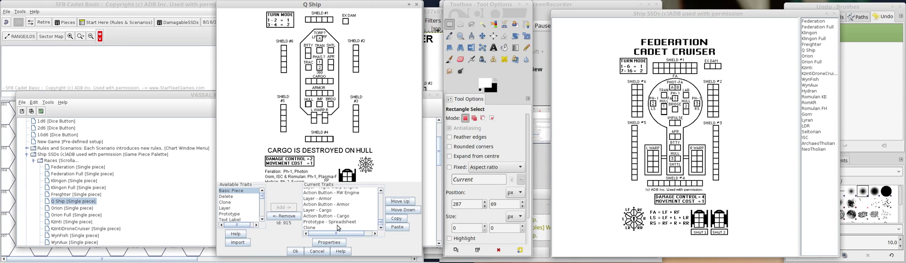
{"action": "right_click", "coordinate": [325, 52]}
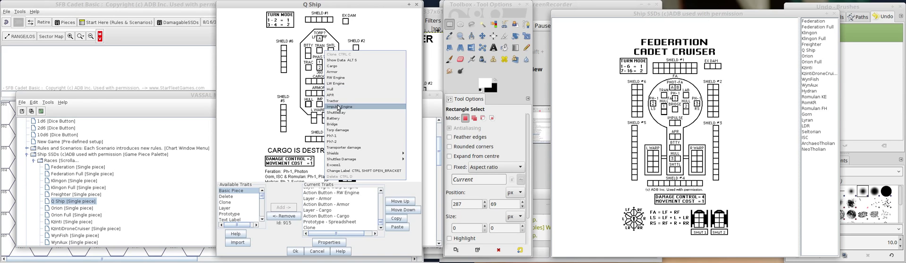
{"action": "left_click", "coordinate": [379, 204]}
Move the APR layer and its action button above the Tractor layer, directly below the Impulse Engine action button.
{"action": "left_click", "coordinate": [379, 205]}
{"action": "left_click", "coordinate": [381, 229]}
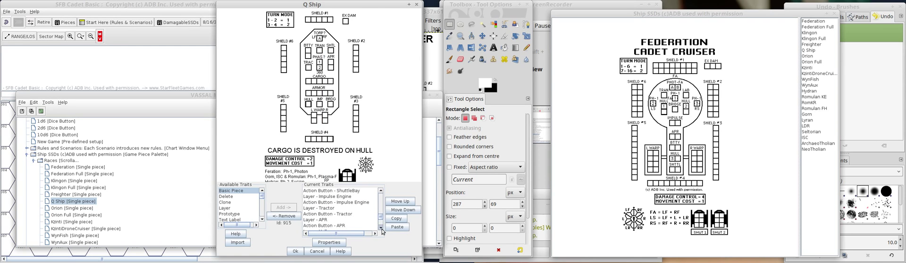
{"action": "left_click", "coordinate": [382, 229]}
{"action": "left_click", "coordinate": [362, 214]}
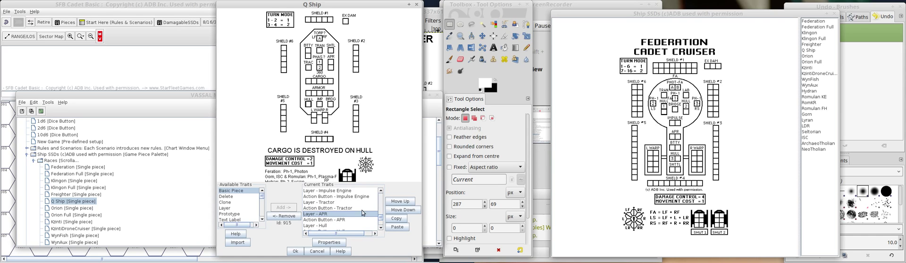
{"action": "left_click", "coordinate": [400, 202]}
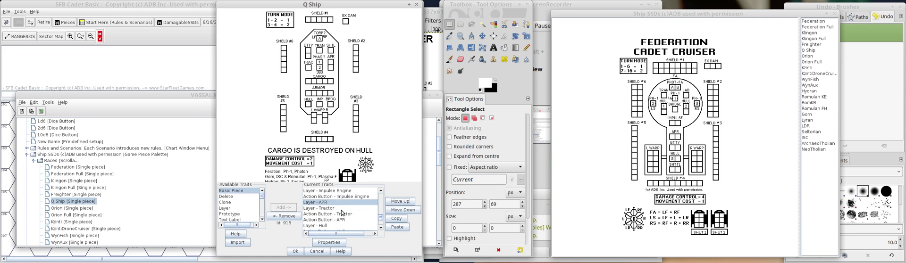
{"action": "left_click", "coordinate": [340, 220]}
{"action": "left_click", "coordinate": [400, 205]}
{"action": "left_click", "coordinate": [400, 205]}
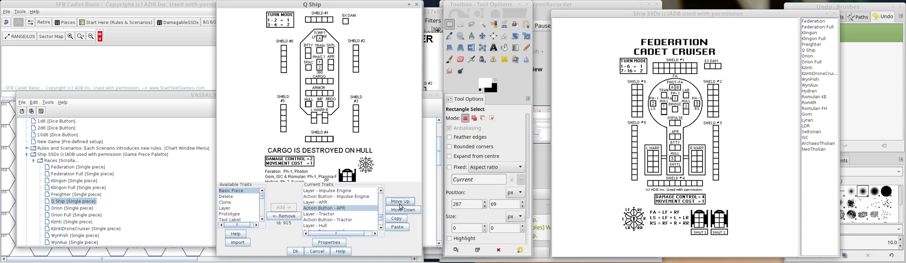
Review the trait order from Bridge to Hull, and check the command order in the piece preview's context menu.
{"action": "left_click", "coordinate": [380, 191]}
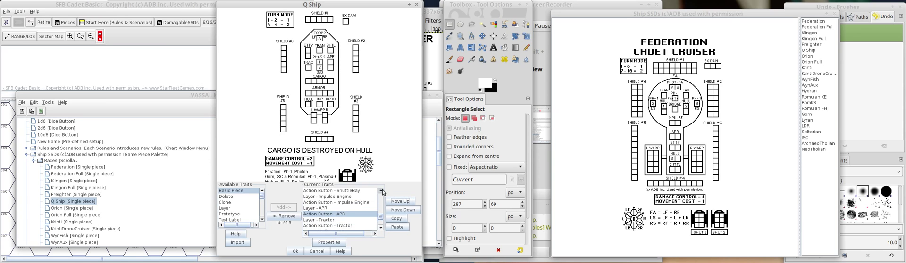
{"action": "left_click", "coordinate": [381, 191]}
{"action": "left_click", "coordinate": [380, 191]}
{"action": "left_click", "coordinate": [381, 191]}
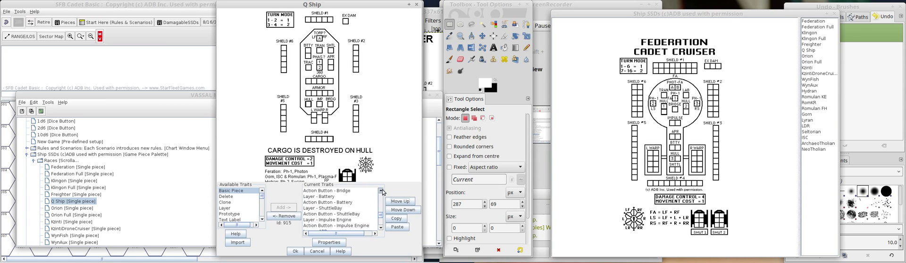
{"action": "left_click", "coordinate": [382, 229]}
{"action": "left_click", "coordinate": [381, 229]}
{"action": "left_click", "coordinate": [381, 229]}
{"action": "left_click", "coordinate": [381, 230]}
{"action": "left_click", "coordinate": [380, 229]}
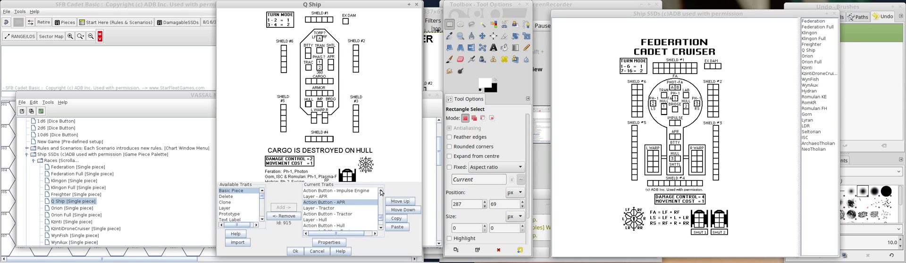
{"action": "right_click", "coordinate": [329, 92]}
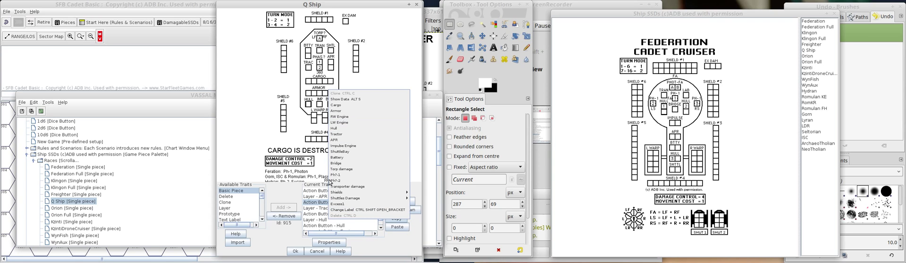
{"action": "left_click", "coordinate": [290, 235]}
Move the Hull action button down the trait order to between the RW Engine action button and the Armor layer.
{"action": "scroll", "coordinate": [339, 220], "scroll_direction": "down", "scroll_amount": 3}
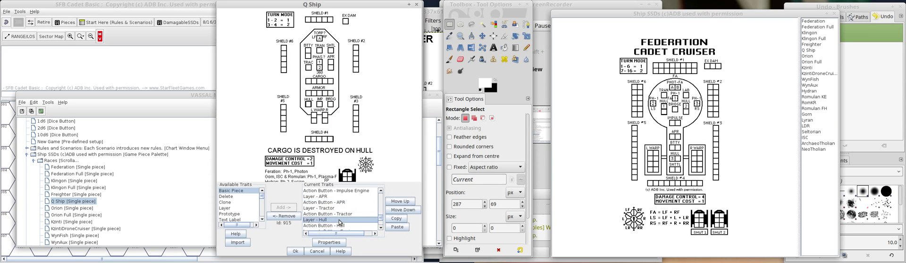
{"action": "scroll", "coordinate": [339, 222], "scroll_direction": "up", "scroll_amount": 2}
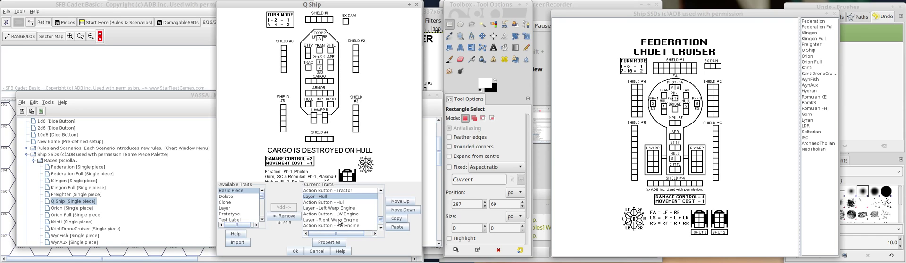
{"action": "left_click", "coordinate": [335, 203]}
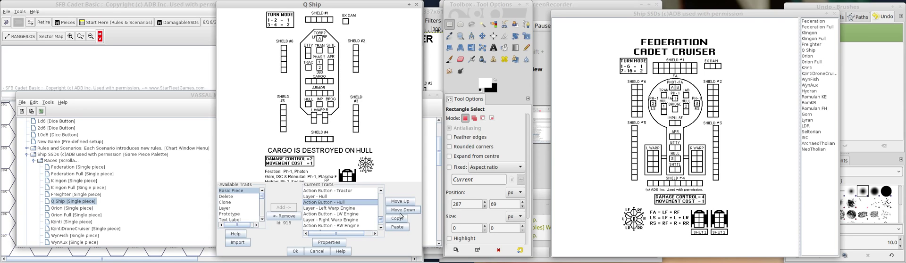
{"action": "left_click", "coordinate": [381, 228]}
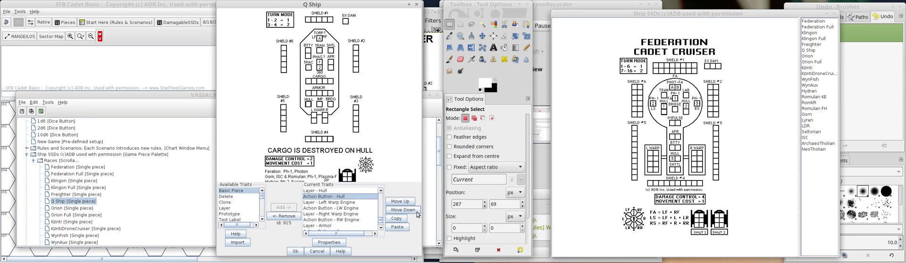
{"action": "left_click", "coordinate": [406, 210]}
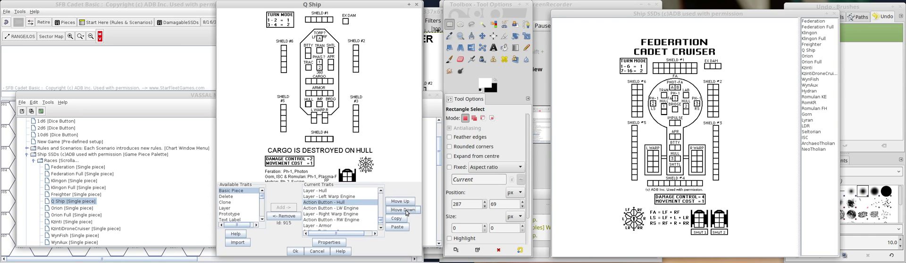
{"action": "left_click", "coordinate": [406, 211]}
{"action": "left_click", "coordinate": [405, 210]}
{"action": "left_click", "coordinate": [405, 210]}
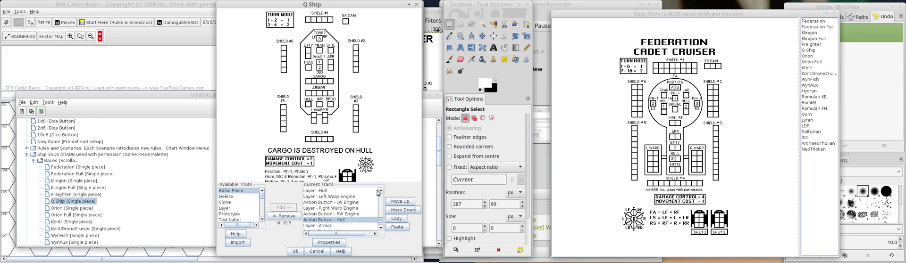
Move the Hull layer down the trait order to directly above the Hull action button.
{"action": "left_click", "coordinate": [333, 191]}
{"action": "left_click", "coordinate": [406, 211]}
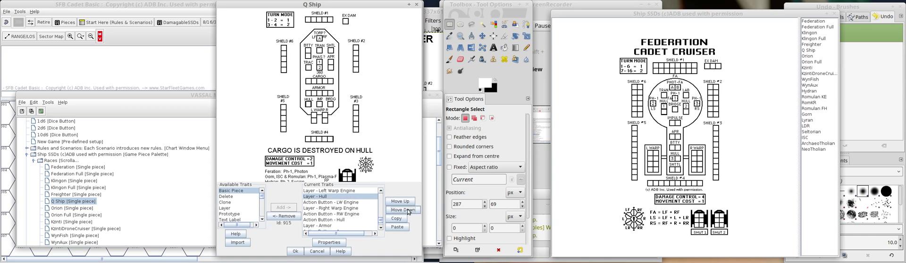
{"action": "left_click", "coordinate": [406, 210]}
{"action": "left_click", "coordinate": [407, 210]}
{"action": "left_click", "coordinate": [406, 211]}
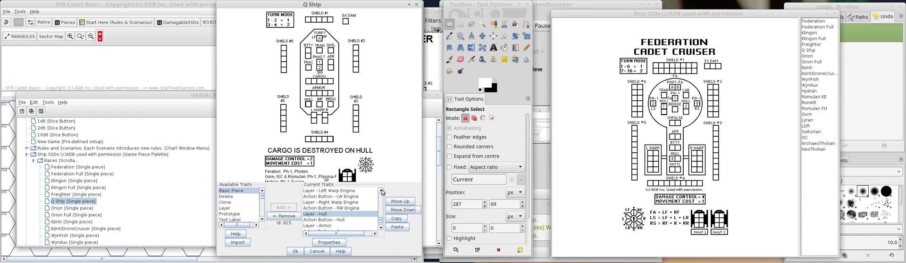
Move the Tractor layer and its action button down to between the RW Engine action button and the Hull layer, and check the piece's command menu.
{"action": "scroll", "coordinate": [351, 199], "scroll_direction": "up", "scroll_amount": 2}
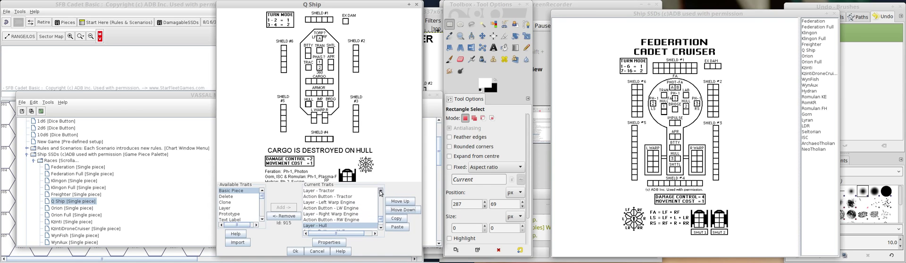
{"action": "left_click", "coordinate": [337, 197]}
{"action": "left_click", "coordinate": [397, 211]}
{"action": "left_click", "coordinate": [397, 211]}
{"action": "left_click", "coordinate": [397, 212]}
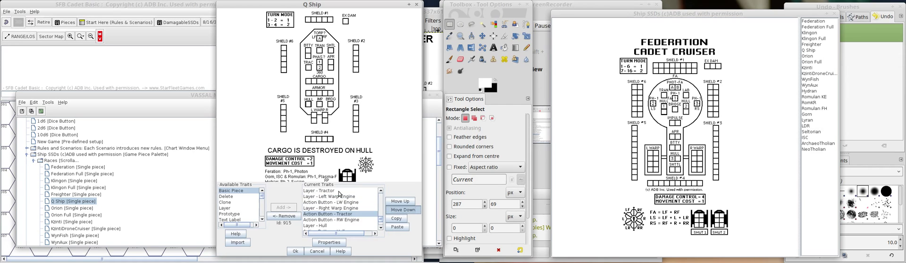
{"action": "left_click", "coordinate": [338, 191]}
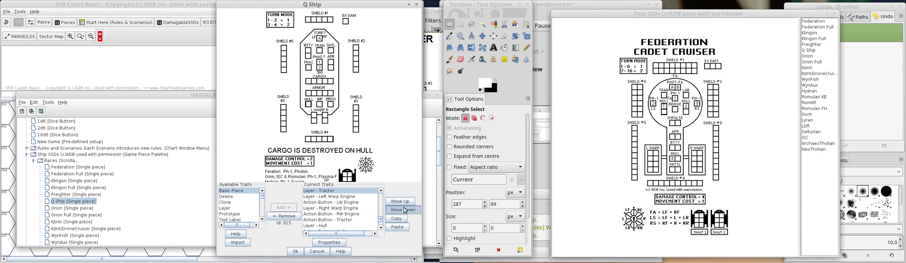
{"action": "left_click", "coordinate": [404, 210]}
{"action": "left_click", "coordinate": [404, 210]}
{"action": "left_click", "coordinate": [403, 210]}
{"action": "left_click", "coordinate": [403, 210]}
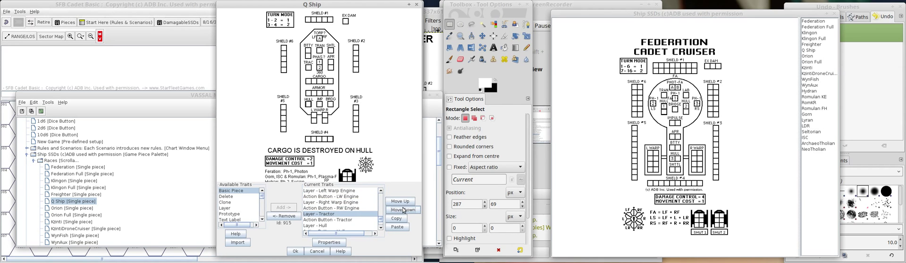
{"action": "left_click", "coordinate": [380, 189]}
{"action": "left_click", "coordinate": [380, 189]}
{"action": "left_click", "coordinate": [380, 190]}
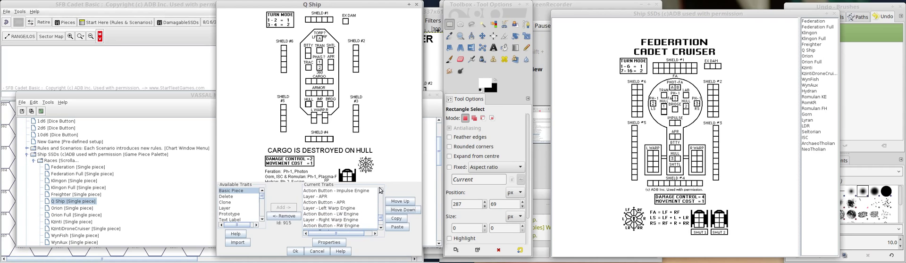
{"action": "right_click", "coordinate": [312, 99]}
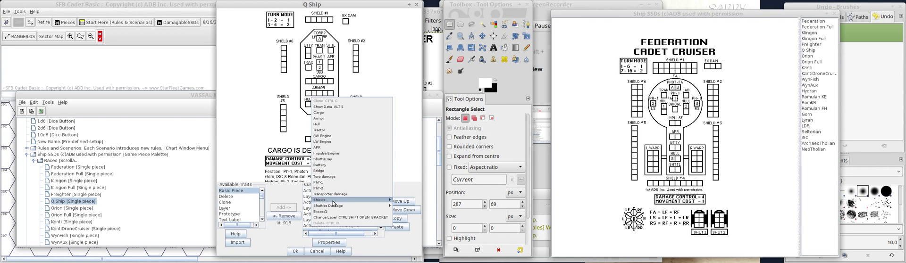
{"action": "mouse_move", "coordinate": [334, 207]}
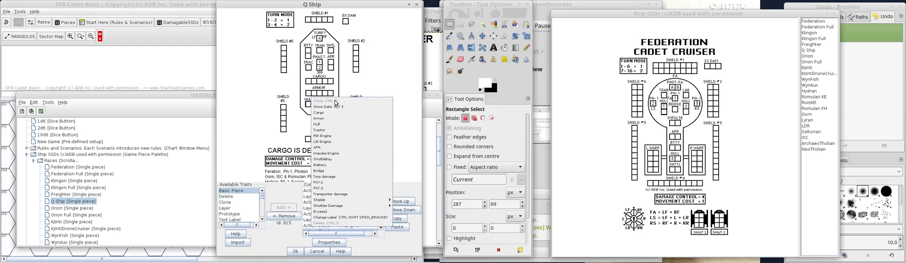
{"action": "left_click", "coordinate": [276, 235]}
Move the ShipName text label from below the Delete trait down to the very end of the trait list, after Clone.
{"action": "left_click_drag", "start_coordinate": [381, 217], "coordinate": [382, 192]}
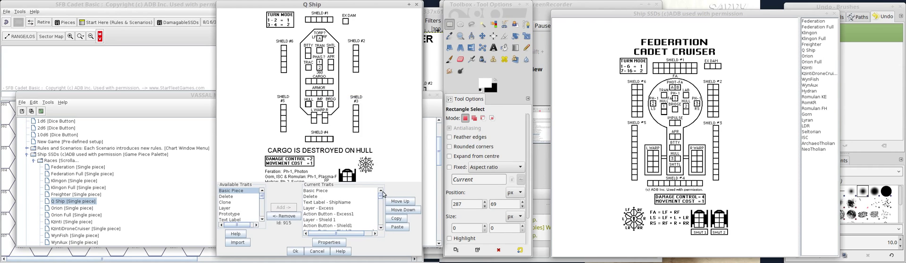
{"action": "left_click", "coordinate": [331, 202]}
{"action": "left_click", "coordinate": [408, 211]}
{"action": "left_click", "coordinate": [408, 211]}
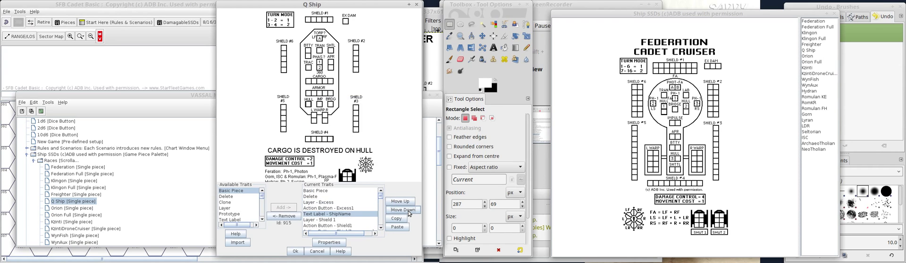
{"action": "left_click", "coordinate": [408, 213]}
{"action": "left_click", "coordinate": [409, 212]}
{"action": "left_click", "coordinate": [409, 213]}
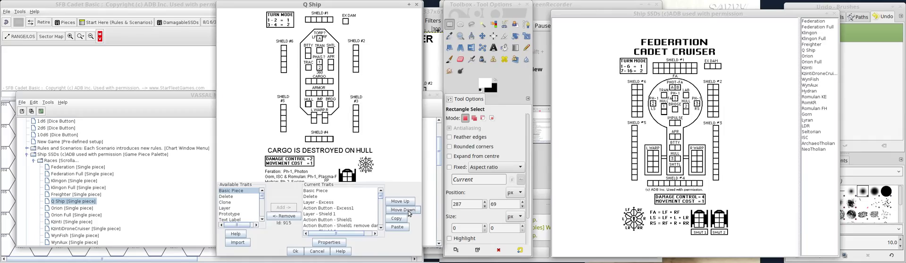
{"action": "left_click", "coordinate": [409, 213]}
{"action": "left_click", "coordinate": [409, 213]}
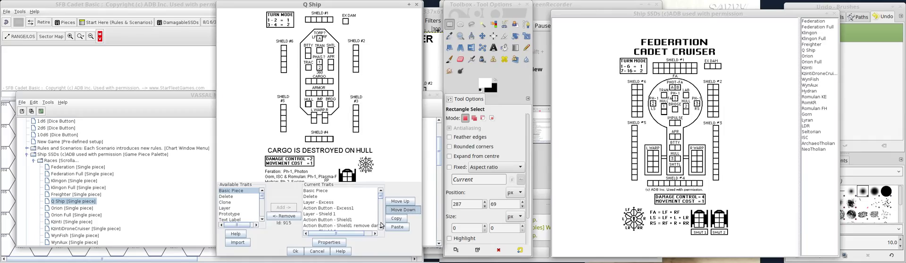
{"action": "scroll", "coordinate": [383, 222], "scroll_direction": "down", "scroll_amount": 6}
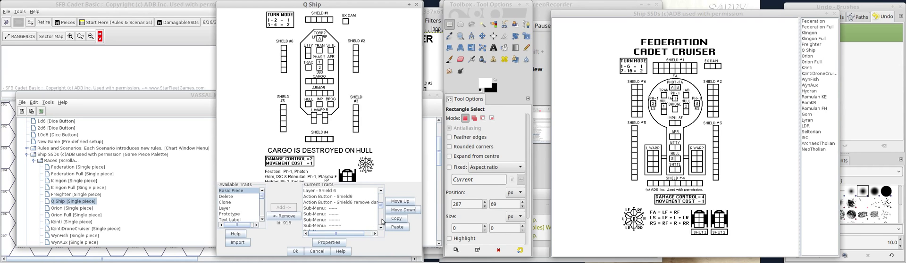
{"action": "scroll", "coordinate": [382, 222], "scroll_direction": "down", "scroll_amount": 4}
{"action": "left_click", "coordinate": [398, 213]}
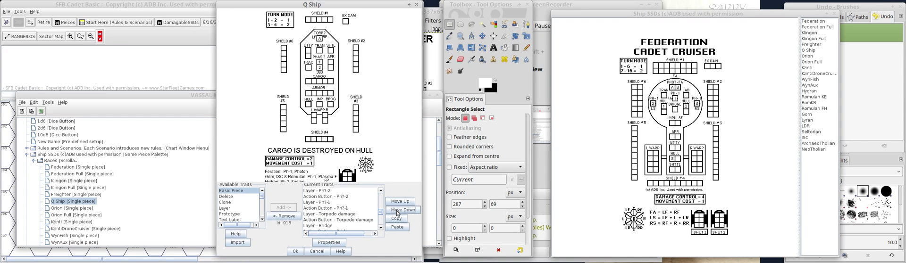
{"action": "left_click", "coordinate": [398, 210]}
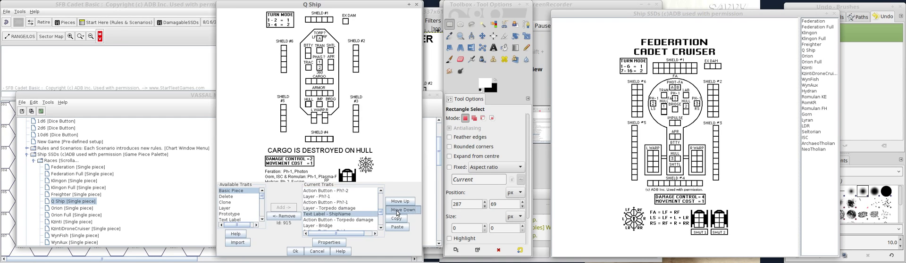
{"action": "left_click", "coordinate": [398, 210]}
{"action": "scroll", "coordinate": [382, 221], "scroll_direction": "down", "scroll_amount": 5}
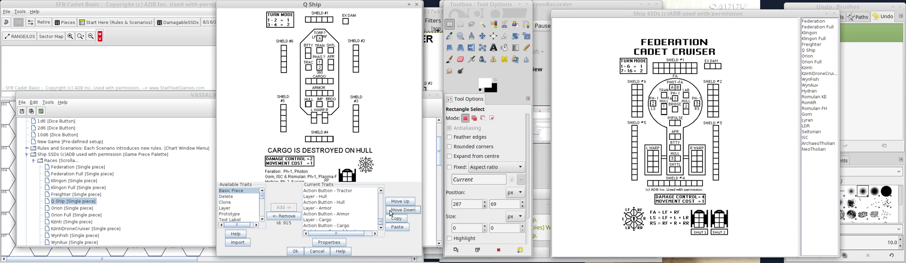
{"action": "left_click", "coordinate": [390, 213]}
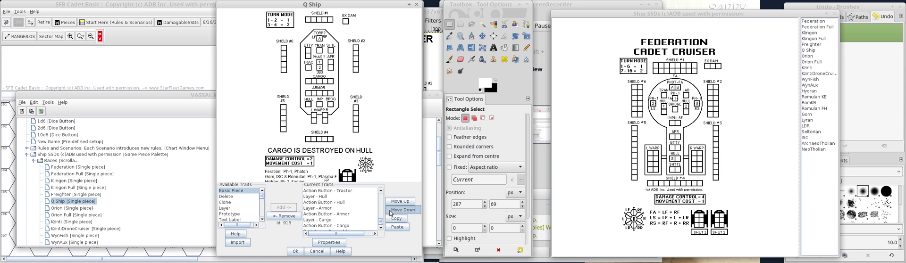
{"action": "left_click", "coordinate": [391, 213]}
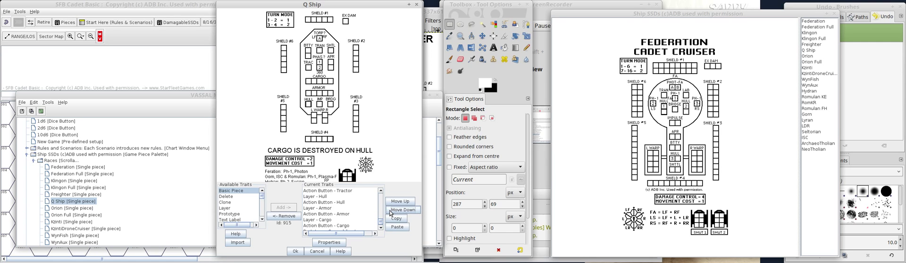
{"action": "left_click", "coordinate": [391, 213]}
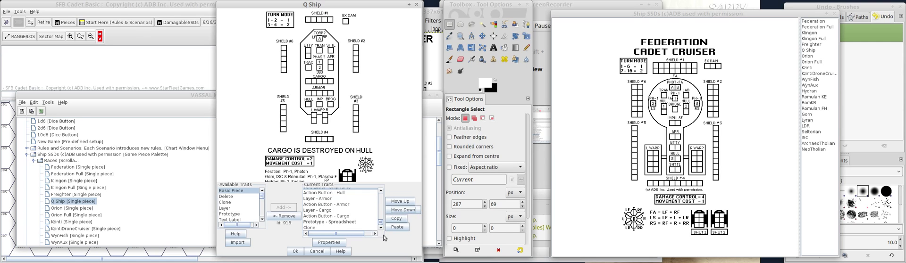
{"action": "left_click", "coordinate": [402, 213]}
{"action": "left_click", "coordinate": [402, 214]}
{"action": "left_click", "coordinate": [403, 213]}
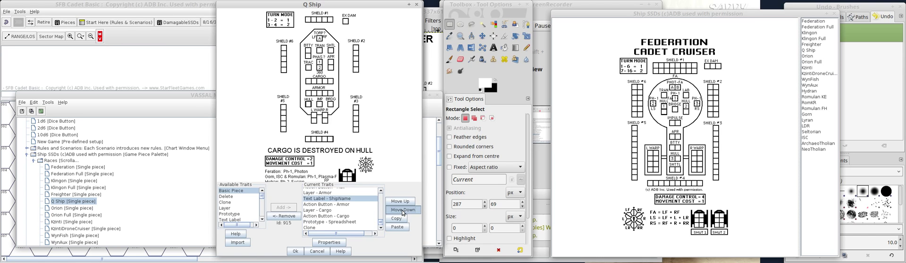
{"action": "left_click", "coordinate": [403, 210]}
{"action": "left_click", "coordinate": [403, 210]}
{"action": "left_click", "coordinate": [403, 210]}
{"action": "left_click", "coordinate": [403, 210]}
{"action": "left_click", "coordinate": [403, 210]}
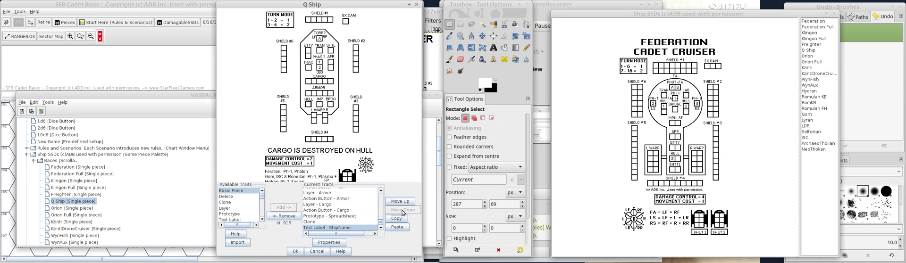
Check the command order in the piece preview, open the piece's data spreadsheet with Show Data, and reposition its window.
{"action": "right_click", "coordinate": [330, 57]}
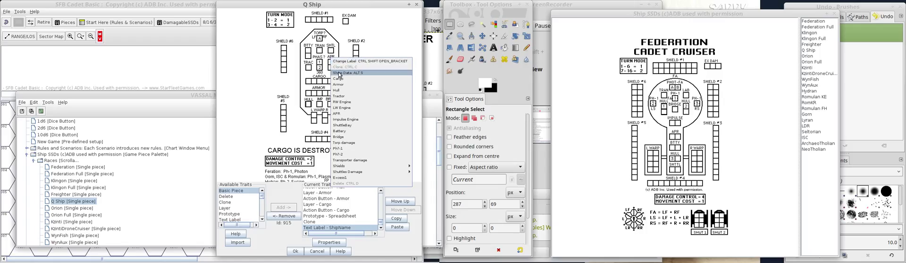
{"action": "left_click", "coordinate": [350, 71]}
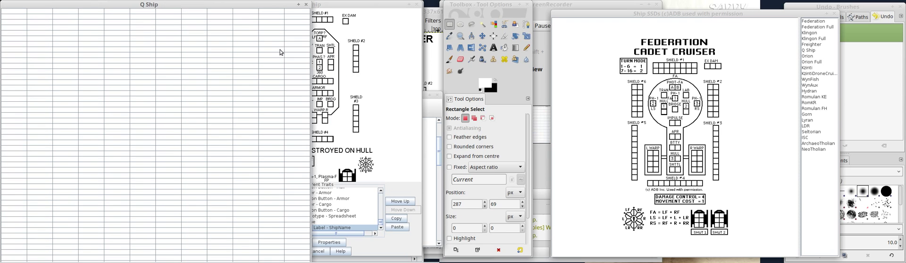
{"action": "left_click", "coordinate": [180, 6]}
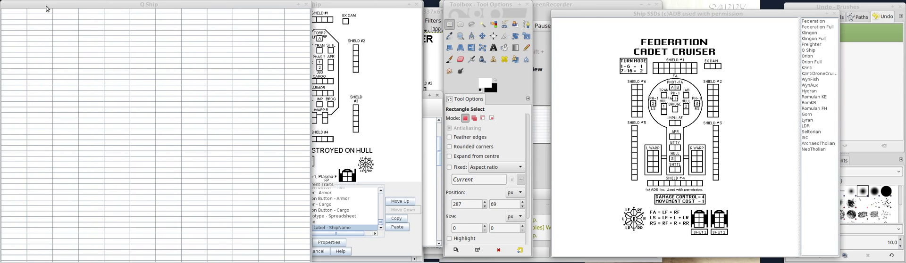
{"action": "left_click_drag", "start_coordinate": [46, 6], "coordinate": [66, 31]}
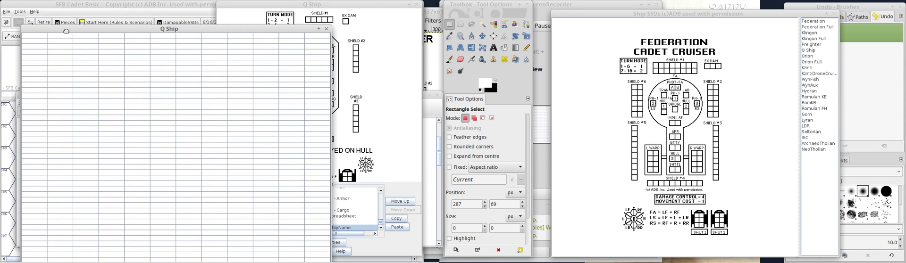
Enter the headings Turn 1, Turn 2, Turn 3 and Turn 4 across the spreadsheet's first row, starting in the second column.
{"action": "type", "text": "Turn 1"}
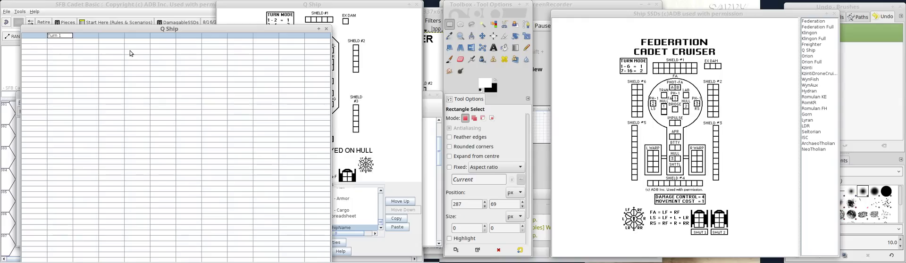
{"action": "key", "text": "Tab"}
{"action": "type", "text": "T"}
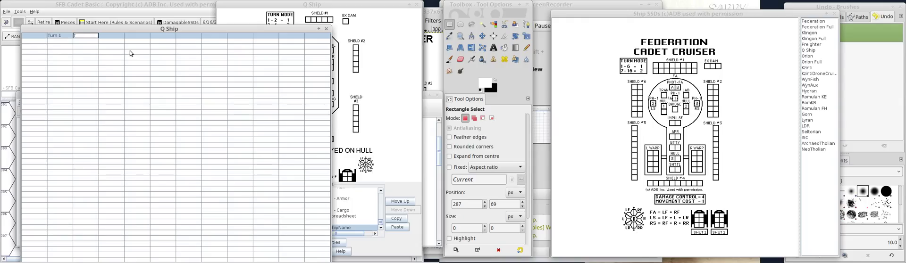
{"action": "type", "text": "urn 2"}
{"action": "key", "text": "Tab"}
{"action": "type", "text": "Turn"}
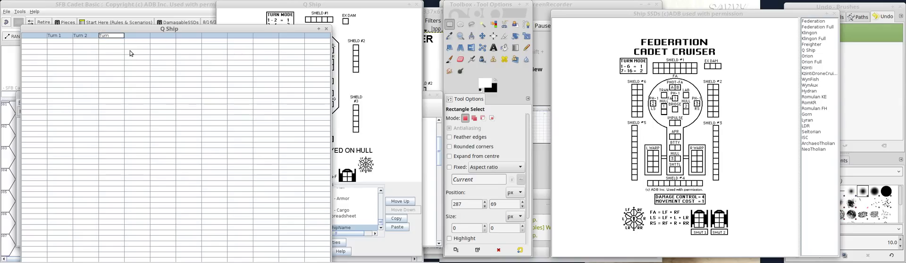
{"action": "type", "text": " 3"}
{"action": "key", "text": "Tab"}
{"action": "type", "text": "Turn"}
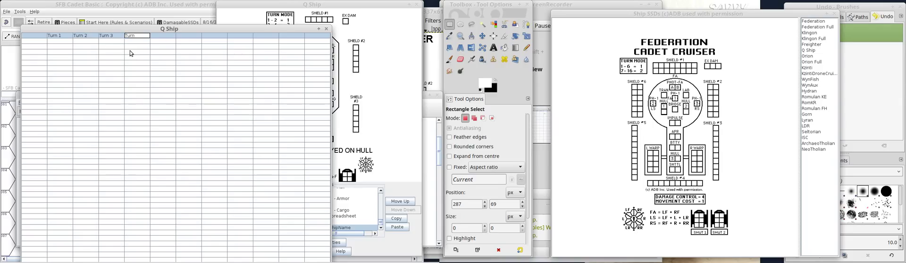
{"action": "type", "text": " 4"}
{"action": "key", "text": "Tab"}
Label the row below the headings Warp and enter 4 for Turn 1.
{"action": "key", "text": "Return"}
{"action": "type", "text": "Warp"}
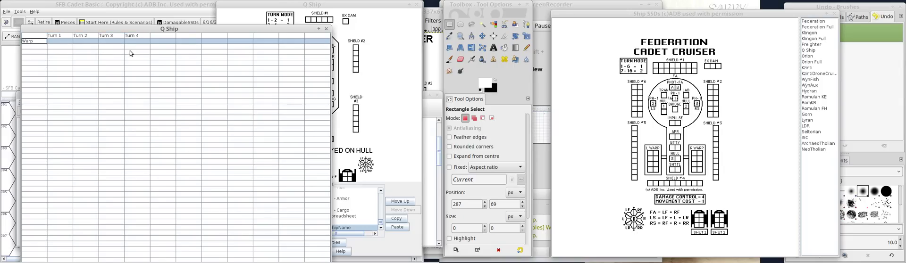
{"action": "key", "text": "Return"}
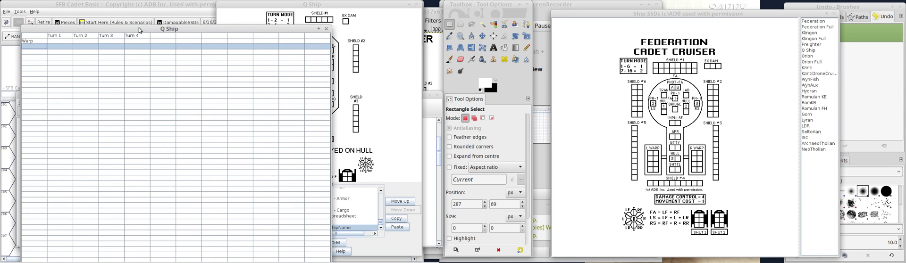
{"action": "left_click_drag", "start_coordinate": [139, 29], "coordinate": [118, 24]}
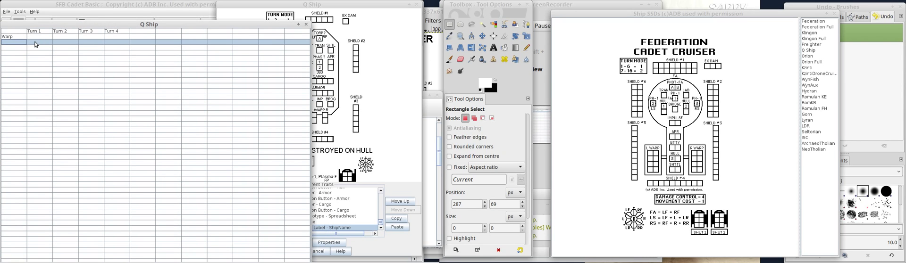
{"action": "key", "text": "Up"}
{"action": "key", "text": "Right"}
{"action": "type", "text": "4"}
{"action": "key", "text": "Return"}
Add an Impulse row below Warp with the value 1 for Turn 1.
{"action": "key", "text": "Left"}
{"action": "type", "text": "Im"}
{"action": "key", "text": "Right"}
{"action": "type", "text": "1"}
{"action": "key", "text": "Return"}
Add an Atomic row below Impulse with the value 2 for Turn 1.
{"action": "key", "text": "Left"}
{"action": "type", "text": "A"}
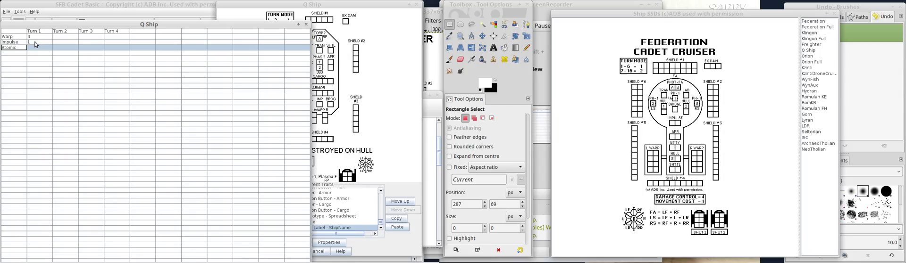
{"action": "key", "text": "Right"}
{"action": "type", "text": "2"}
{"action": "key", "text": "Return"}
{"action": "key", "text": "Left"}
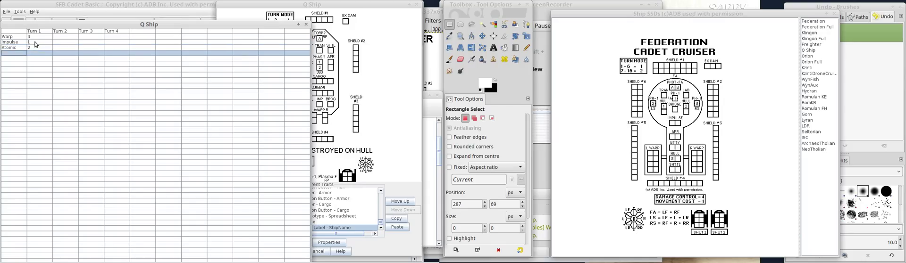
Add a Total Power row below Atomic with the value 7 for Turn 1.
{"action": "type", "text": "Total Power"}
{"action": "key", "text": "Tab"}
{"action": "type", "text": "7"}
{"action": "key", "text": "Return"}
Add a BttyAvail row with the value 2 for Turn 1, moving the Q Ship trait window clear to view the ship diagram.
{"action": "type", "text": "BttyAvail"}
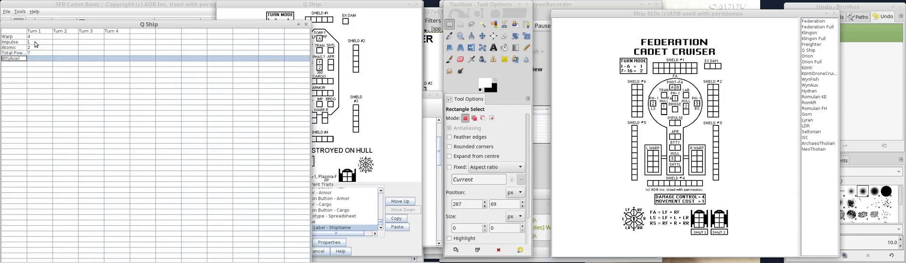
{"action": "key", "text": "Tab"}
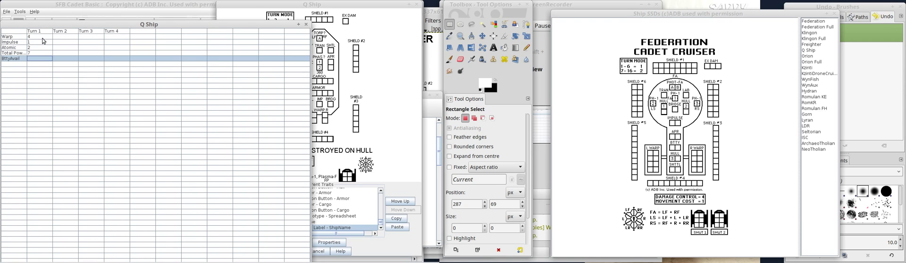
{"action": "left_click", "coordinate": [333, 5]}
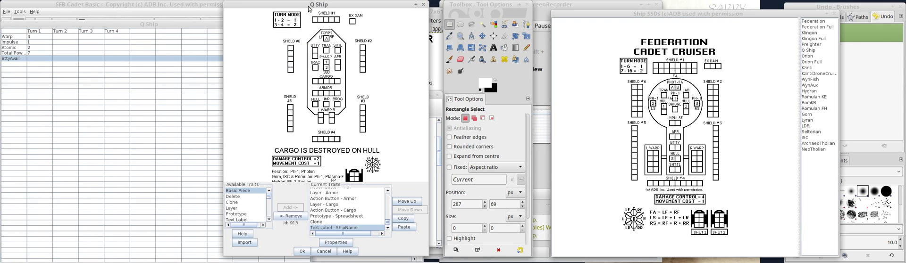
{"action": "left_click_drag", "start_coordinate": [296, 6], "coordinate": [339, 5]}
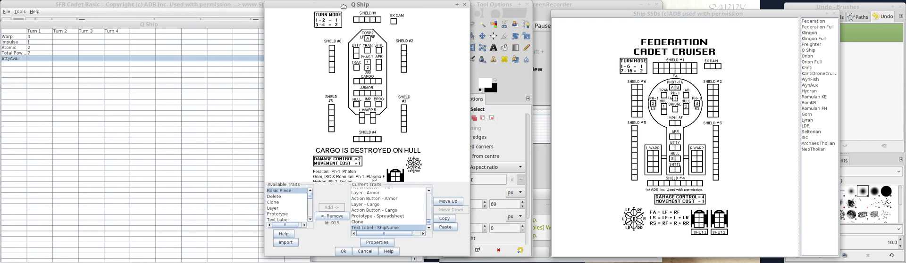
{"action": "left_click", "coordinate": [126, 24]}
{"action": "type", "text": "2"}
{"action": "key", "text": "Return"}
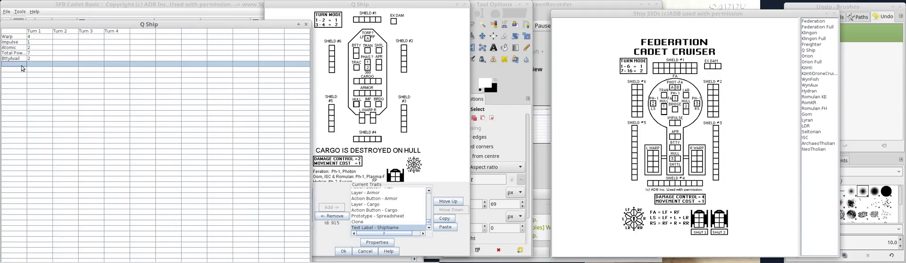
Add the row labels BttyUsedEA and BttyRecharge below BttyAvail, leaving their Turn 1 cells empty.
{"action": "type", "text": "BttyUsedEA"}
{"action": "key", "text": "Tab"}
{"action": "key", "text": "Return"}
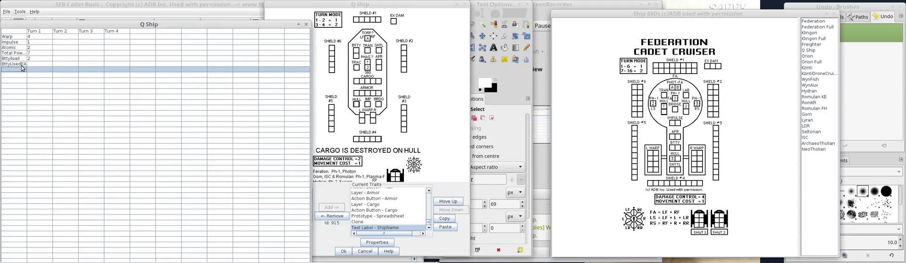
{"action": "type", "text": "BttyRech"}
{"action": "key", "text": "Tab"}
{"action": "key", "text": "Return"}
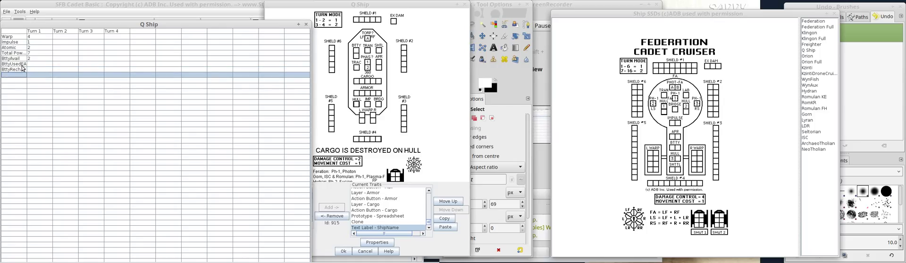
Add a Phaser Recharge row label with its spelling corrected, followed by a Torp A row label.
{"action": "type", "text": "Ph"}
{"action": "type", "text": "echarge"}
{"action": "key", "text": "Return"}
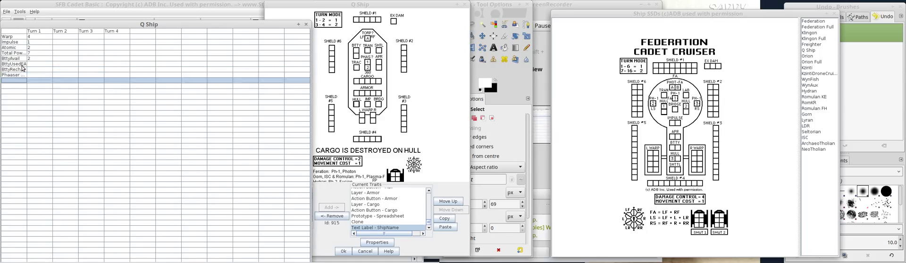
{"action": "key", "text": "Up"}
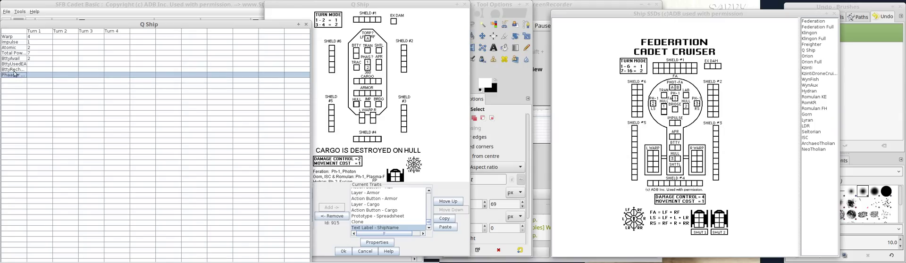
{"action": "double_click", "coordinate": [15, 73]}
{"action": "key", "text": "BackSpace"}
{"action": "key", "text": "Return"}
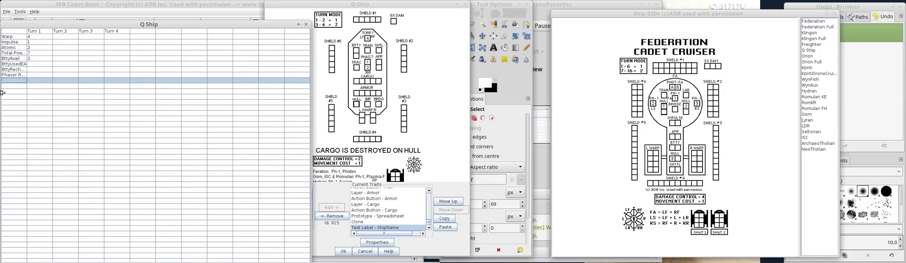
{"action": "type", "text": "Torp A"}
{"action": "key", "text": "Return"}
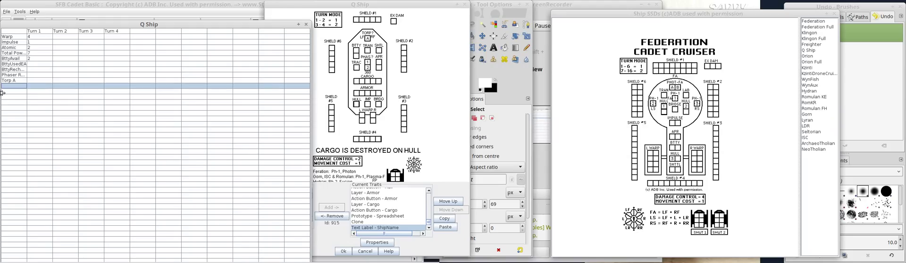
Label the six rows below Torp A Shields #1, #2, #3, #4, #5 and #6.
{"action": "type", "text": "Shields #1"}
{"action": "key", "text": "Return"}
{"action": "type", "text": "#2"}
{"action": "key", "text": "Return"}
{"action": "type", "text": "#"}
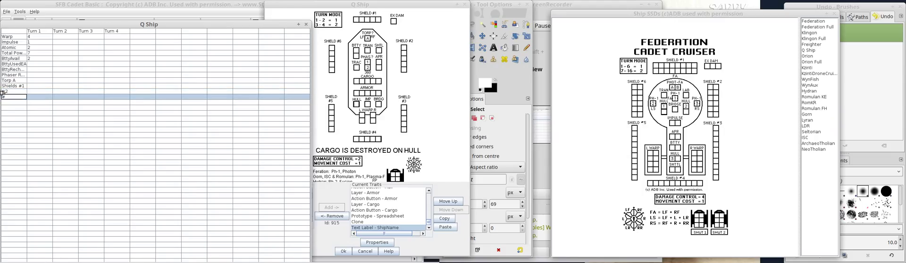
{"action": "type", "text": "3"}
{"action": "key", "text": "Return"}
{"action": "type", "text": "#4"}
{"action": "key", "text": "Return"}
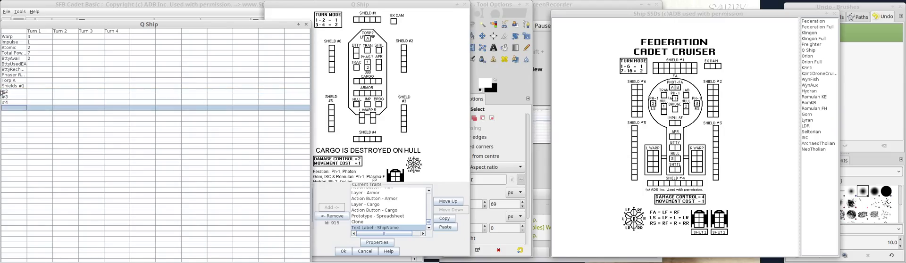
{"action": "type", "text": "#5"}
{"action": "key", "text": "Return"}
{"action": "type", "text": "#6"}
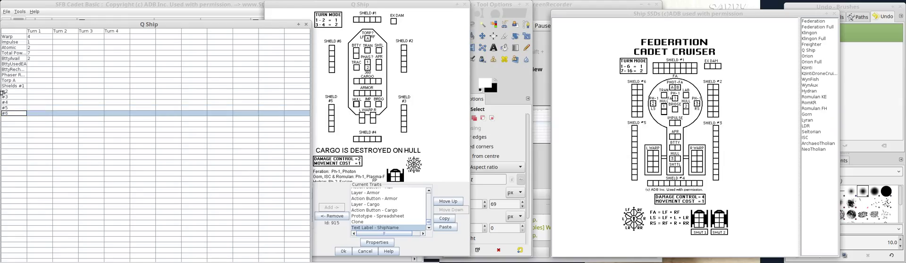
{"action": "key", "text": "Return"}
Label the row below #6 General R and leave the following row blank.
{"action": "type", "text": "General R"}
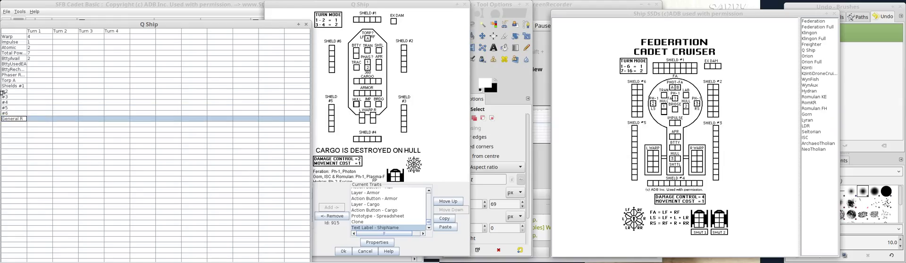
{"action": "key", "text": "Return"}
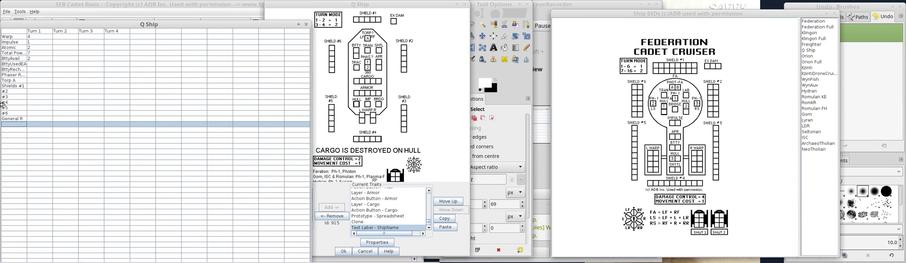
{"action": "key", "text": "Down"}
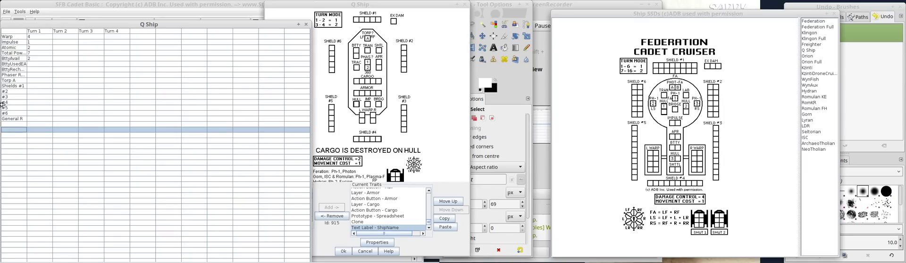
Add the row labels Tractor, neg Tractor and Transporter after the blank row.
{"action": "type", "text": "Tractor"}
{"action": "key", "text": "Return"}
{"action": "type", "text": "Tra"}
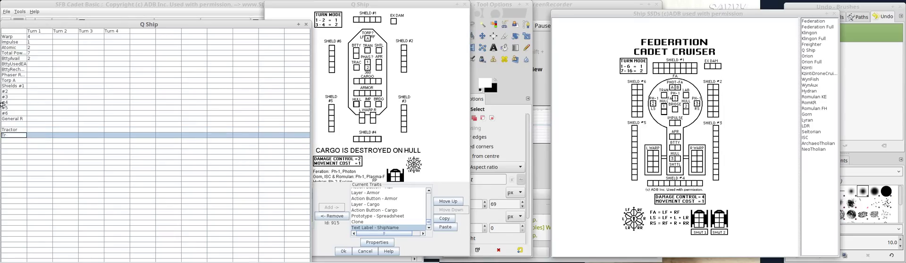
{"action": "type", "text": "neg"}
{"action": "key", "text": "Delete"}
{"action": "type", "text": "Tract..."}
{"action": "key", "text": "Return"}
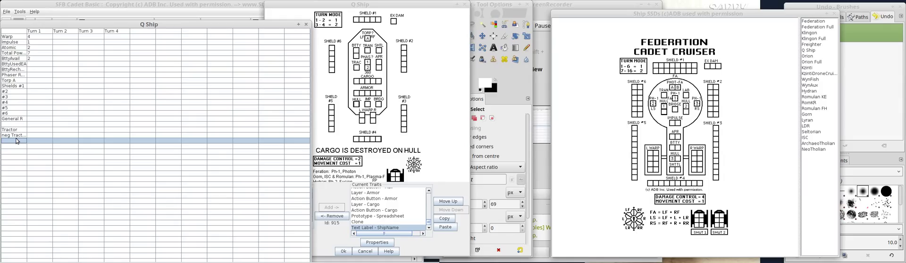
{"action": "type", "text": "Transporter"}
{"action": "key", "text": "Return"}
{"action": "key", "text": "Return"}
Skip a row below Transporter and add the row labels Fix Shields and WW/SS.
{"action": "type", "text": "F"}
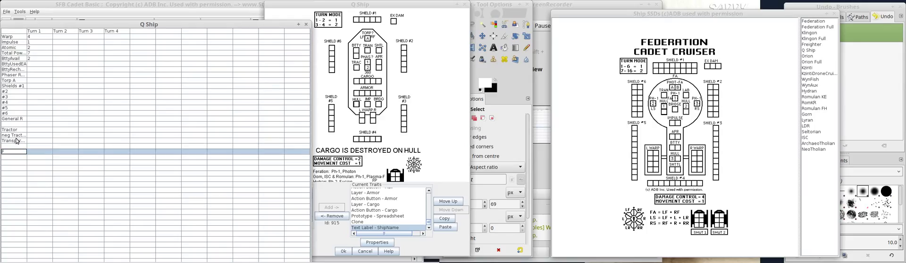
{"action": "type", "text": "rx Shields"}
{"action": "key", "text": "Return"}
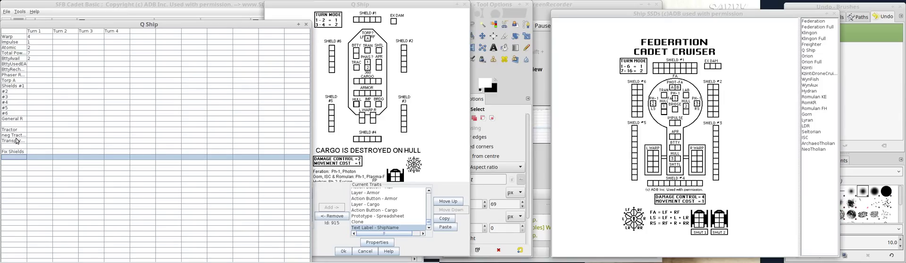
{"action": "type", "text": "WW/SS"}
{"action": "key", "text": "Return"}
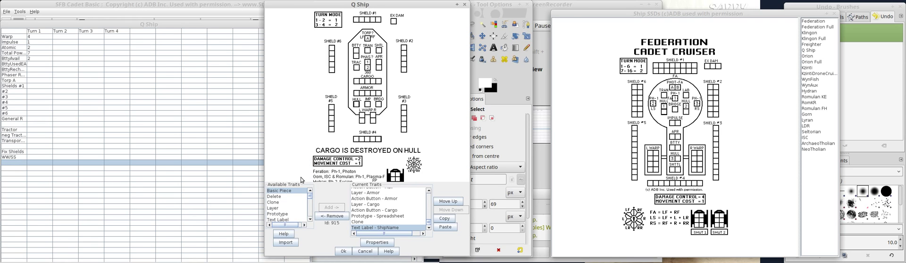
Display the Q Ship diagram among the ship SSDs, and label a row Total Used one blank row below WW/SS.
{"action": "left_click", "coordinate": [813, 50]}
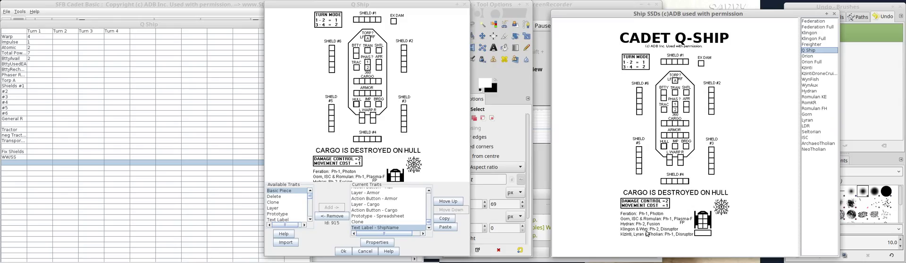
{"action": "left_click", "coordinate": [8, 170]}
{"action": "type", "text": "Total Used"}
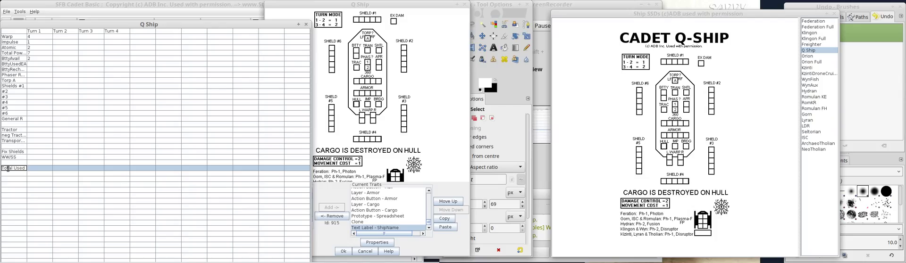
{"action": "key", "text": "Return"}
Add a Phas Cap row with 2 for Turn 1 after a blank row, and a label for phasers fired beneath it.
{"action": "type", "text": "Phas Cap"}
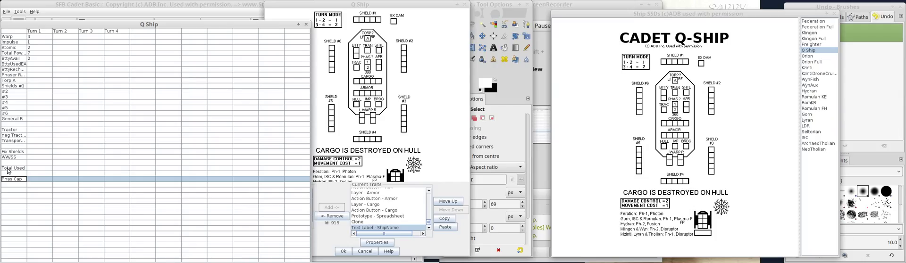
{"action": "key", "text": "Tab"}
{"action": "type", "text": "2"}
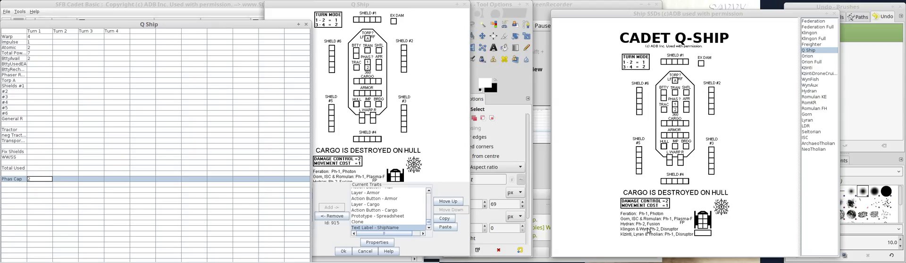
{"action": "left_click", "coordinate": [18, 185]}
{"action": "double_click", "coordinate": [17, 186]}
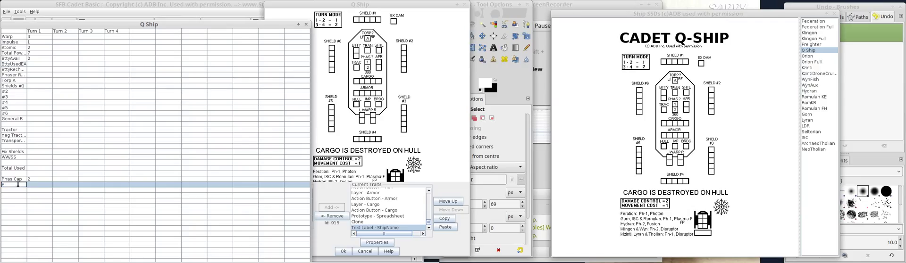
{"action": "type", "text": "PhasersF..."}
{"action": "key", "text": "Return"}
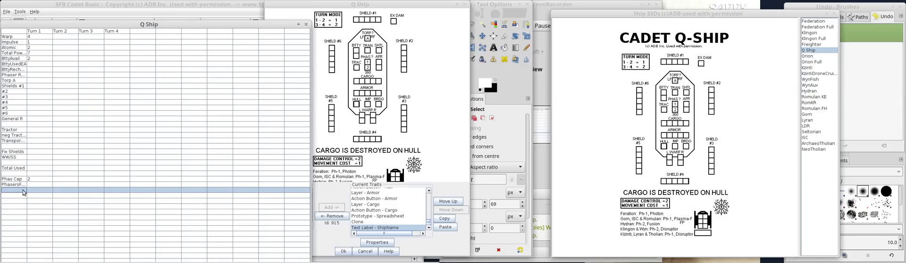
Skip a row below the phasers-fired label and add the row label BttyUsedInTurn.
{"action": "double_click", "coordinate": [18, 197]}
{"action": "type", "text": "V"}
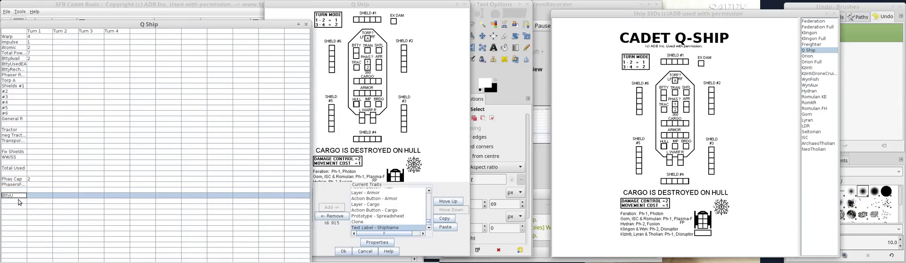
{"action": "type", "text": "ttyUsedInTurn"}
{"action": "key", "text": "Return"}
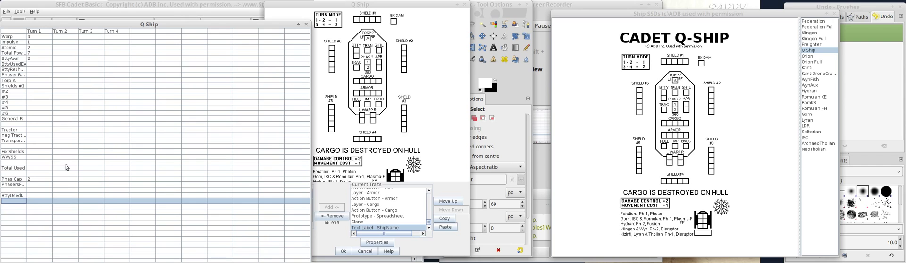
{"action": "left_click", "coordinate": [47, 228]}
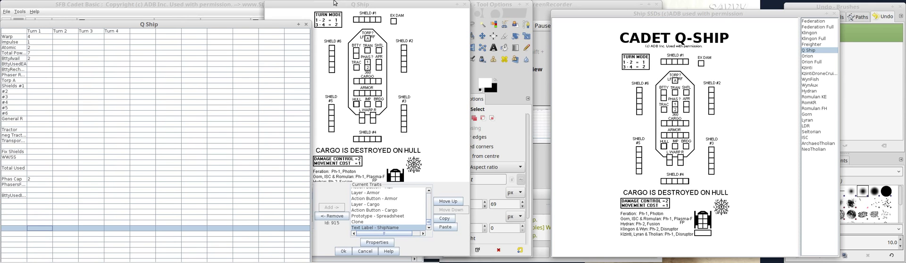
Close the Q Ship data spreadsheet and reopen it from the ship's commands to check its entries, closing it again.
{"action": "left_click", "coordinate": [306, 24]}
{"action": "right_click", "coordinate": [315, 47]}
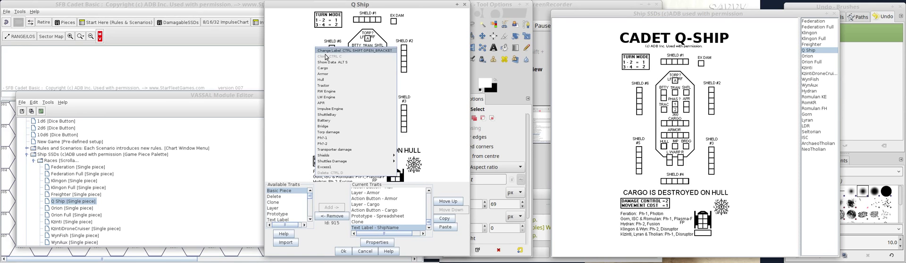
{"action": "left_click", "coordinate": [330, 62]}
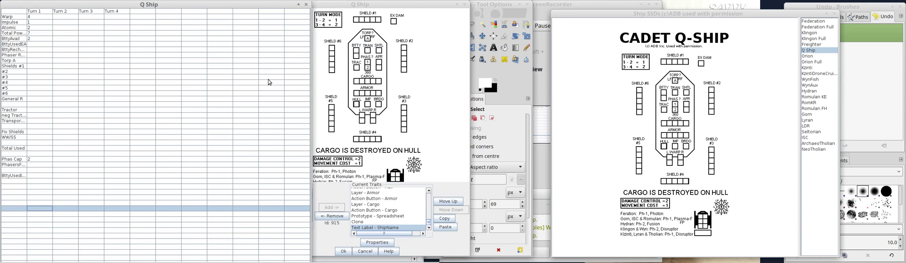
{"action": "left_click", "coordinate": [306, 5]}
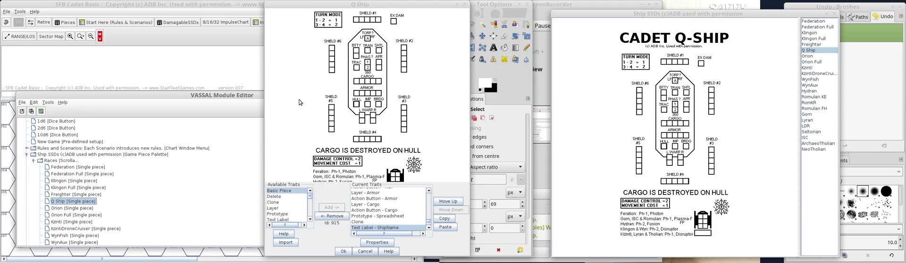
Adjust the horizontal offset of the Q Ship's Hull layer so its damage box lines up with the ship diagram.
{"action": "left_click", "coordinate": [429, 200]}
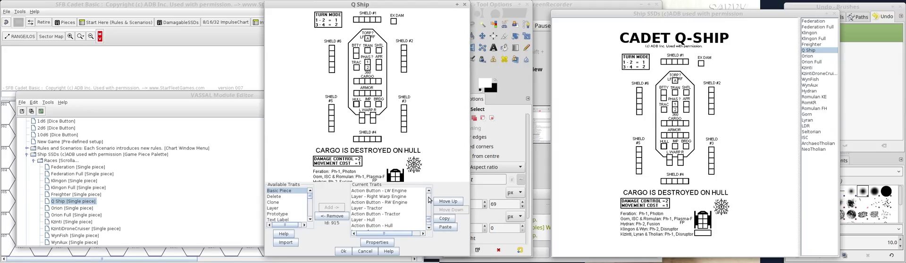
{"action": "double_click", "coordinate": [369, 220]}
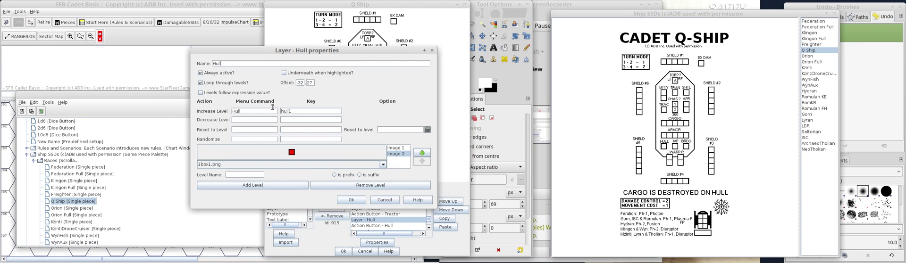
{"action": "left_click_drag", "start_coordinate": [259, 52], "coordinate": [122, 61]}
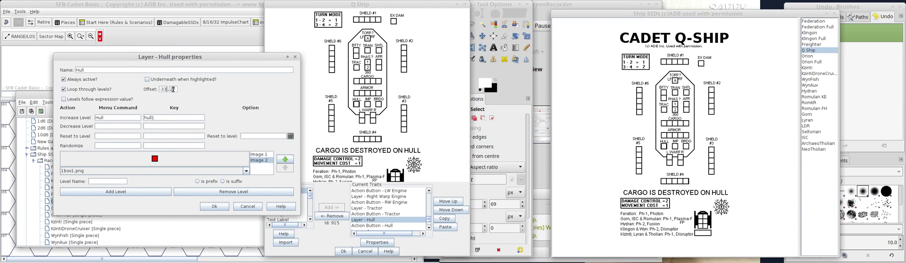
{"action": "left_click", "coordinate": [214, 206]}
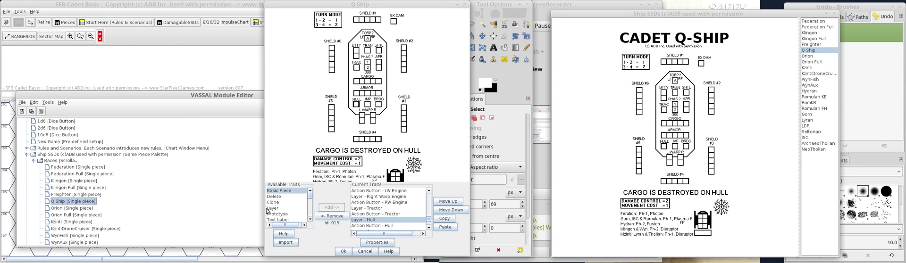
{"action": "double_click", "coordinate": [368, 220]}
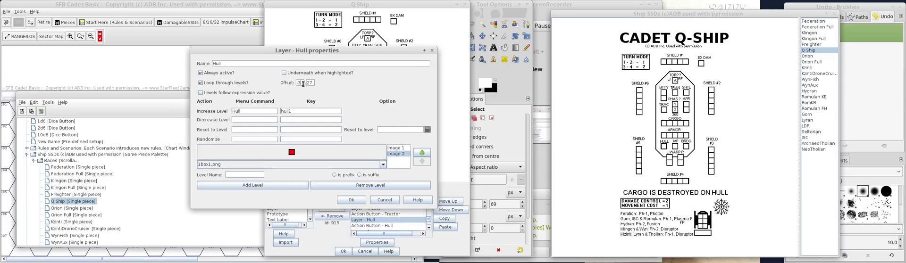
{"action": "left_click", "coordinate": [349, 201]}
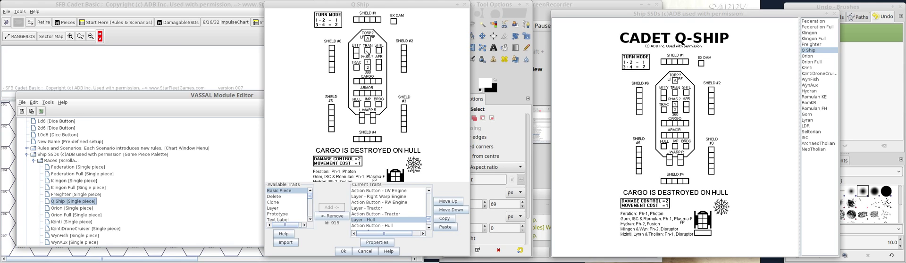
Open a file manager window and show the contents of the IomegaHDD drive.
{"action": "mouse_move", "coordinate": [51, 261]}
{"action": "mouse_move", "coordinate": [102, 261]}
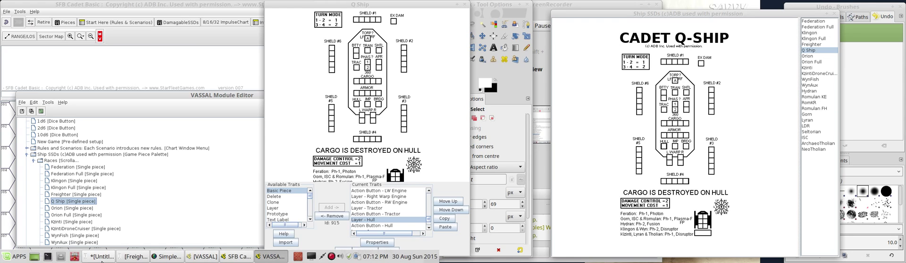
{"action": "left_click", "coordinate": [73, 259]}
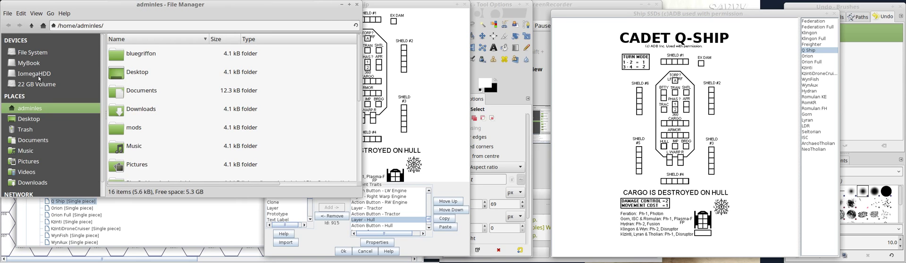
{"action": "left_click", "coordinate": [39, 75]}
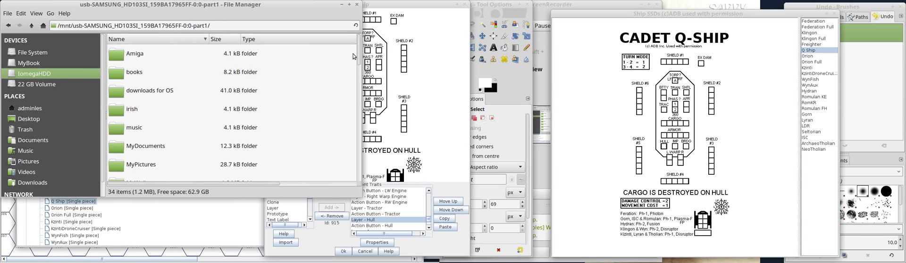
Try the path sfb/ on the IomegaHDD drive and look through the drive's folder list for the SFB folder.
{"action": "left_click", "coordinate": [228, 27]}
{"action": "type", "text": "sfb/"}
{"action": "scroll", "coordinate": [359, 53], "scroll_direction": "down", "scroll_amount": 1}
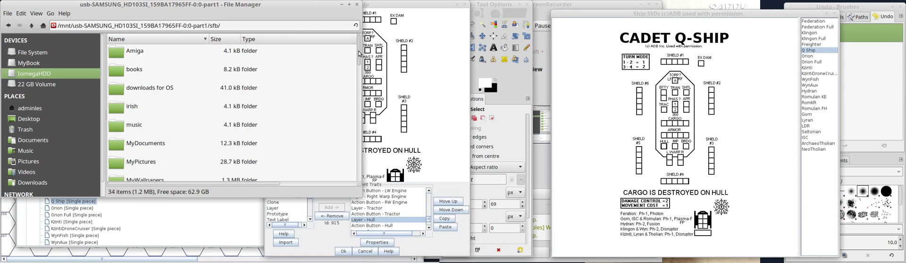
{"action": "left_click_drag", "start_coordinate": [360, 54], "coordinate": [353, 120]}
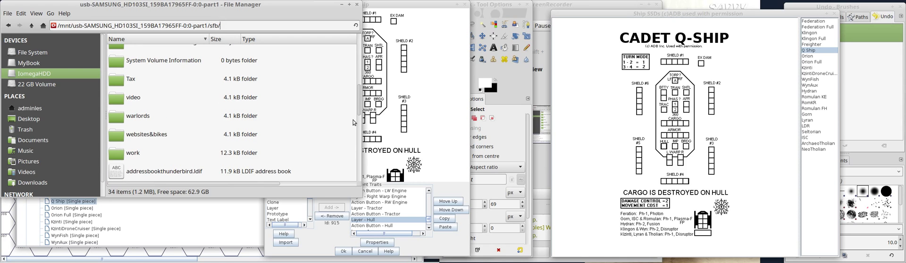
{"action": "scroll", "coordinate": [352, 120], "scroll_direction": "down", "scroll_amount": 3}
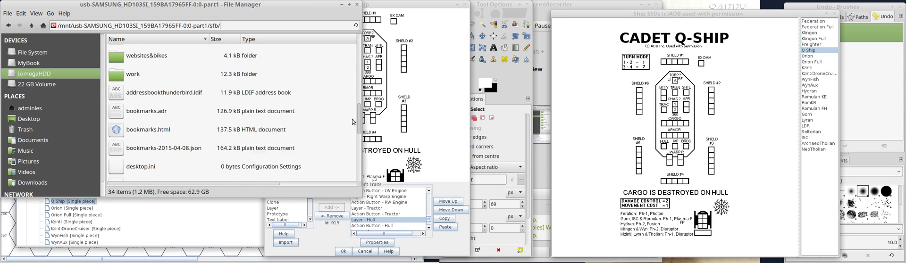
{"action": "scroll", "coordinate": [352, 116], "scroll_direction": "up", "scroll_amount": 4}
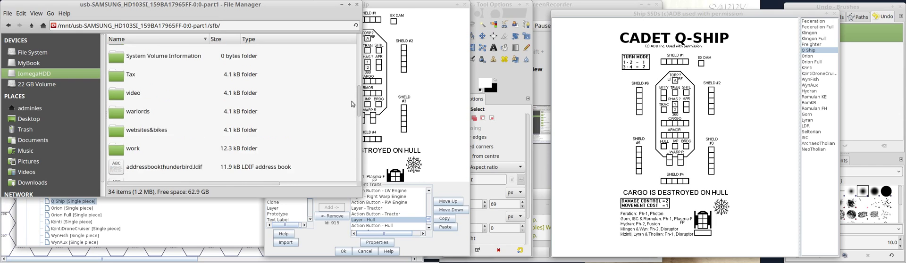
{"action": "left_click_drag", "start_coordinate": [351, 95], "coordinate": [351, 93]}
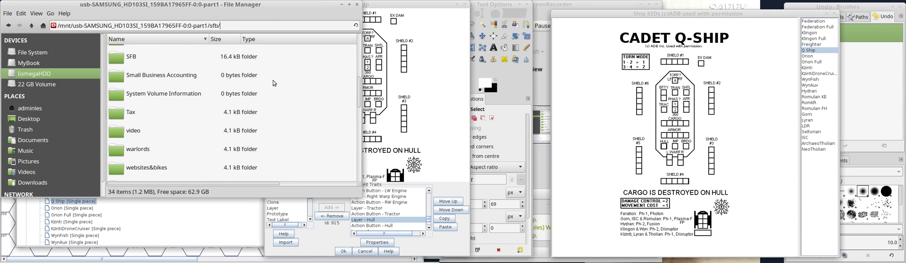
Correct the folder path to end in SFB and go to that folder.
{"action": "key", "text": "BackSpace"}
{"action": "key", "text": "BackSpace"}
{"action": "key", "text": "BackSpace"}
{"action": "key", "text": "BackSpace"}
{"action": "type", "text": "SF/B"}
{"action": "key", "text": "Return"}
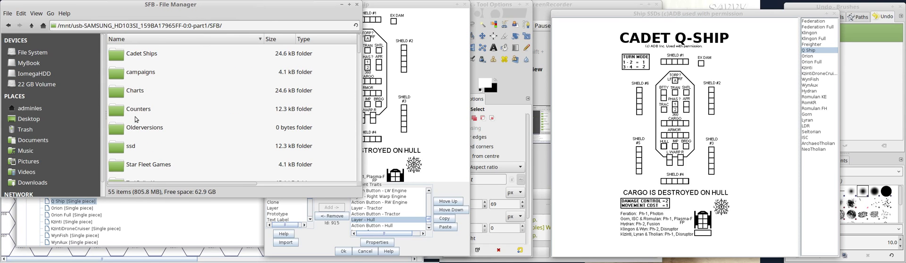
Open the Generic folder inside the SFB folder's ssd subfolder.
{"action": "left_click", "coordinate": [125, 149]}
{"action": "double_click", "coordinate": [125, 150]}
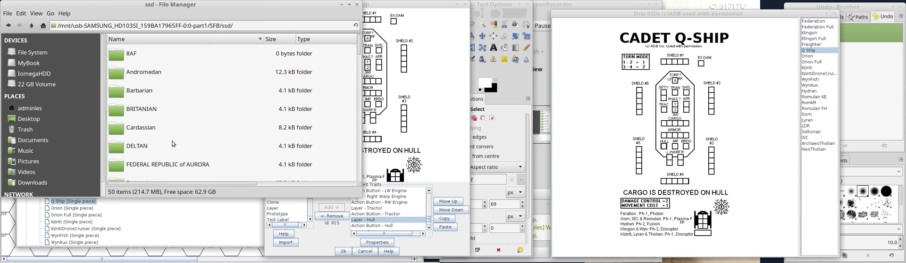
{"action": "double_click", "coordinate": [136, 146]}
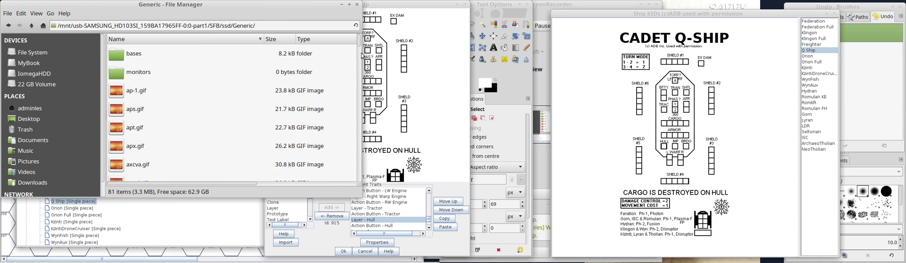
Find the Small Q Ship image s-q.gif in the Generic folder and open it in the image viewer.
{"action": "left_click", "coordinate": [357, 70]}
{"action": "left_click_drag", "start_coordinate": [357, 70], "coordinate": [360, 160]}
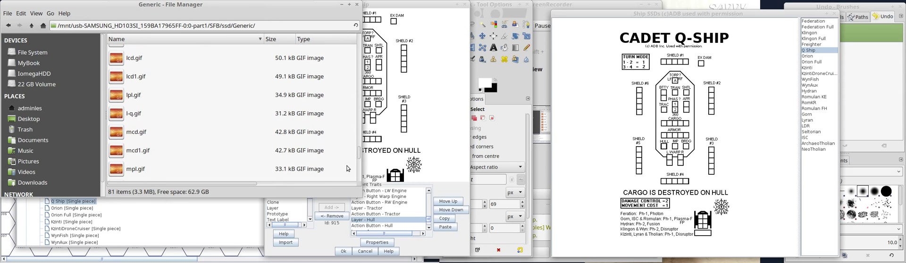
{"action": "scroll", "coordinate": [355, 157], "scroll_direction": "down", "scroll_amount": 4}
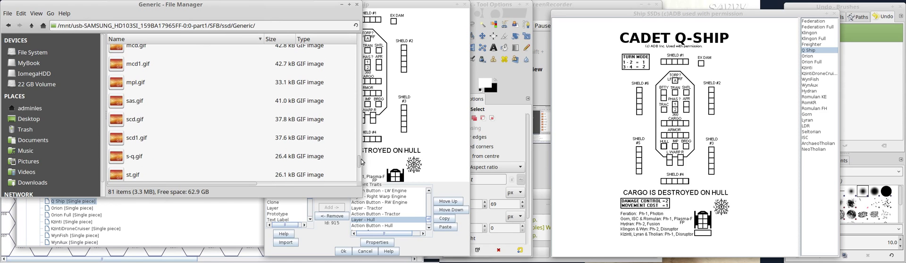
{"action": "left_click", "coordinate": [136, 157]}
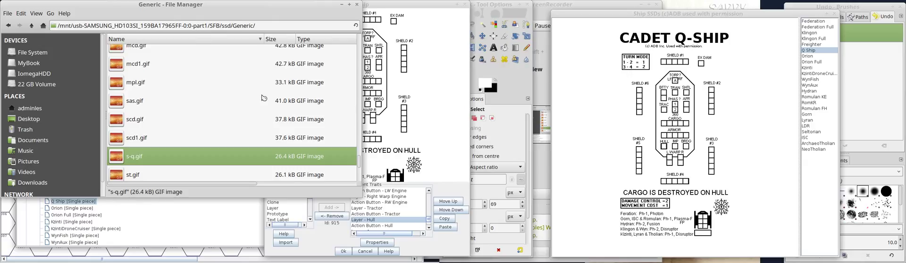
{"action": "left_click", "coordinate": [373, 5]}
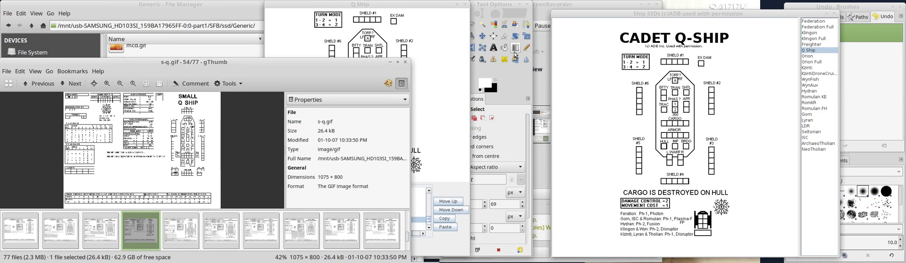
{"action": "mouse_move", "coordinate": [171, 262]}
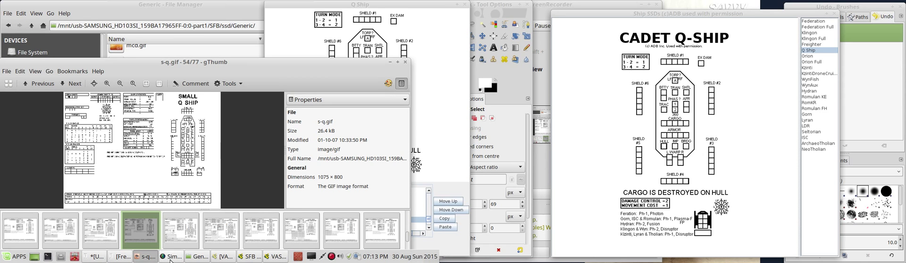
{"action": "left_click", "coordinate": [173, 257]}
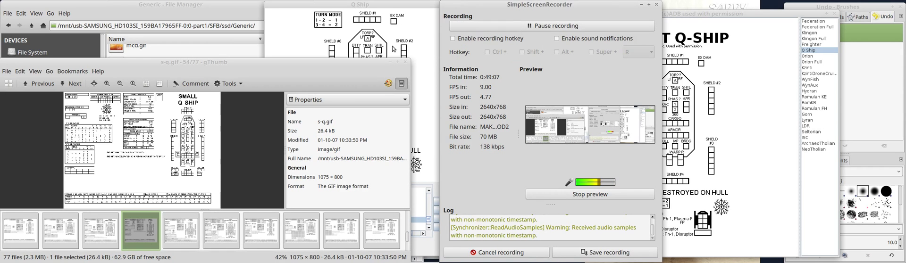
{"action": "left_click", "coordinate": [655, 4]}
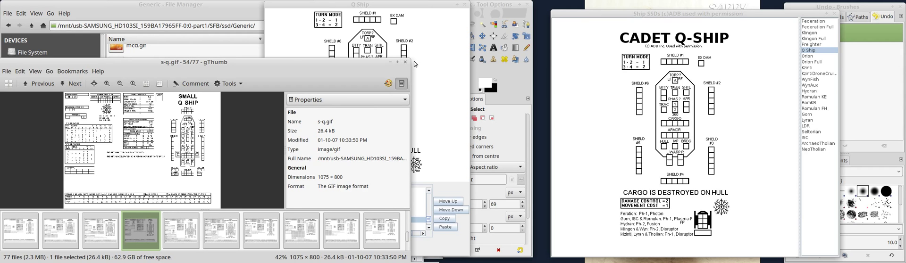
Examine the Small Q Ship diagram at 100% zoom beside the Q Ship piece's traits, and close the image.
{"action": "left_click_drag", "start_coordinate": [406, 62], "coordinate": [251, 8]}
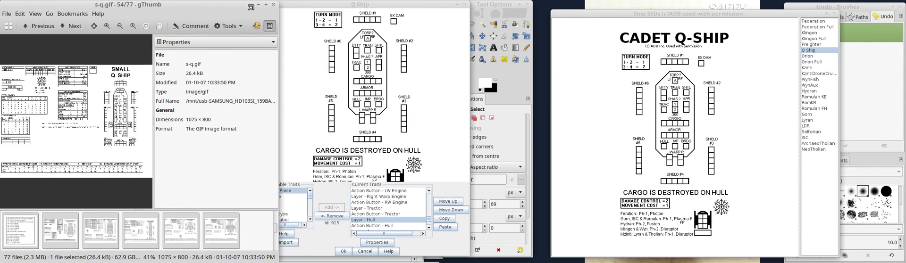
{"action": "left_click", "coordinate": [107, 26]}
{"action": "left_click", "coordinate": [107, 26]}
{"action": "left_click", "coordinate": [107, 26]}
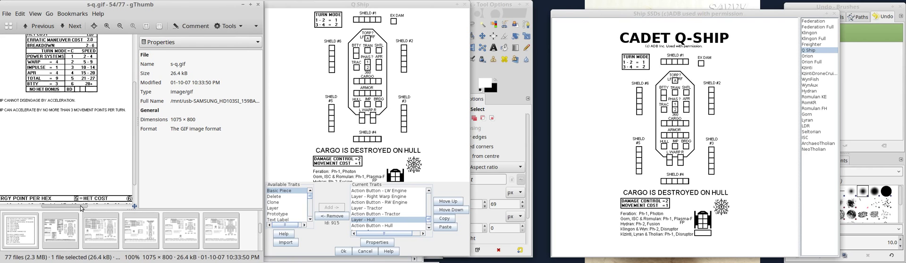
{"action": "left_click_drag", "start_coordinate": [90, 206], "coordinate": [127, 208]}
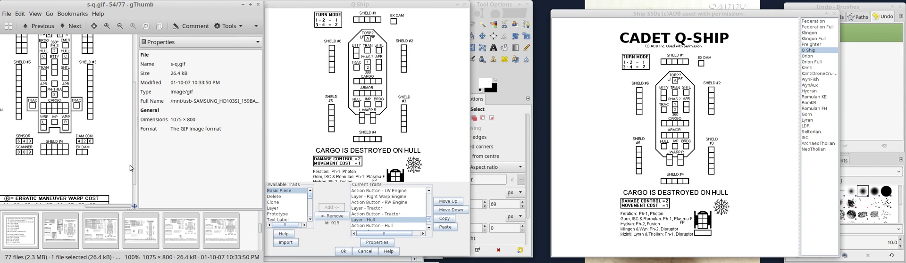
{"action": "left_click_drag", "start_coordinate": [134, 161], "coordinate": [134, 142]}
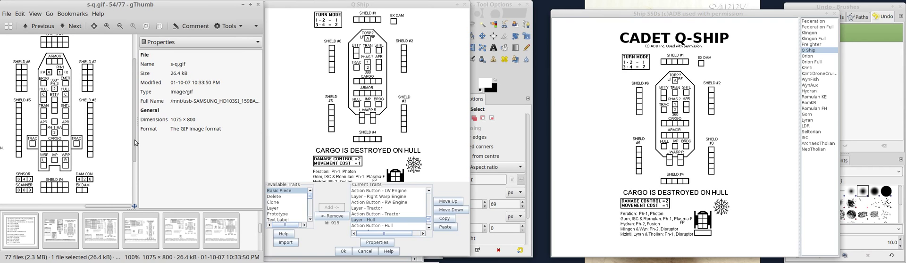
{"action": "left_click_drag", "start_coordinate": [136, 143], "coordinate": [139, 130]}
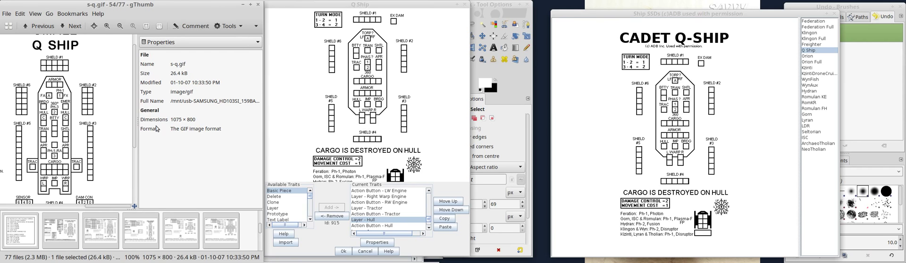
{"action": "scroll", "coordinate": [136, 137], "scroll_direction": "down", "scroll_amount": 2}
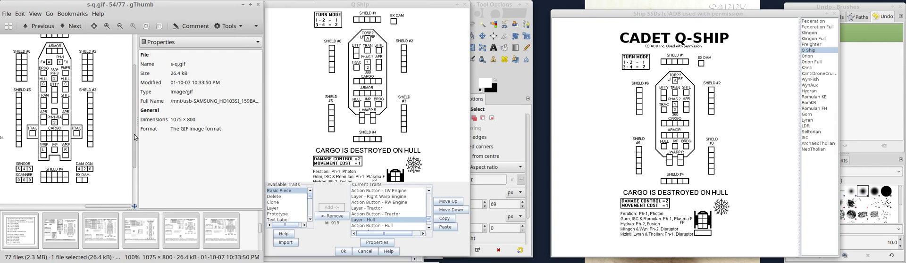
{"action": "scroll", "coordinate": [135, 137], "scroll_direction": "up", "scroll_amount": 2}
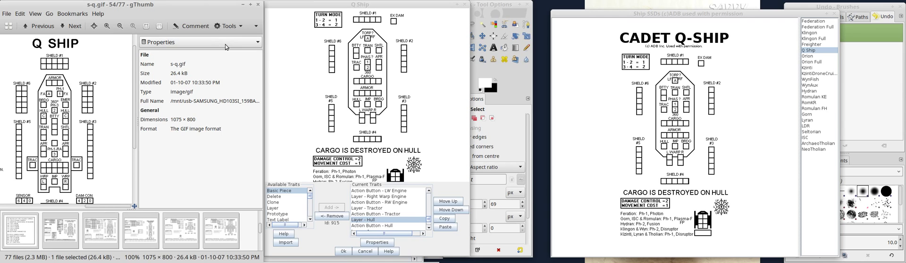
{"action": "left_click", "coordinate": [258, 5]}
Open the Large Q Ship image l-q.gif from the Generic folder and enlarge it to 100%.
{"action": "scroll", "coordinate": [165, 122], "scroll_direction": "up", "scroll_amount": 2}
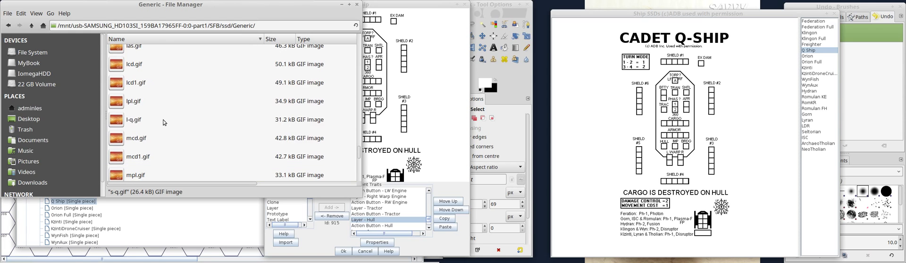
{"action": "left_click", "coordinate": [136, 121]}
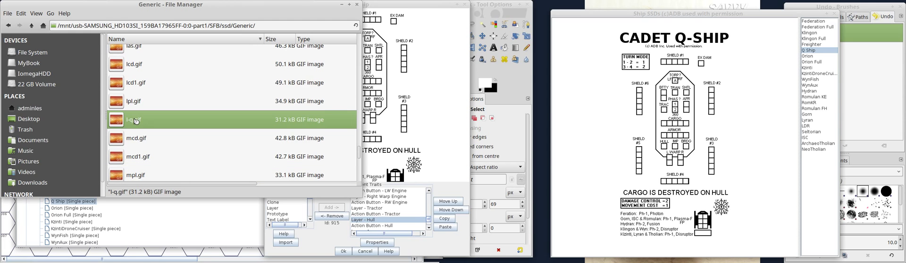
{"action": "double_click", "coordinate": [134, 119]}
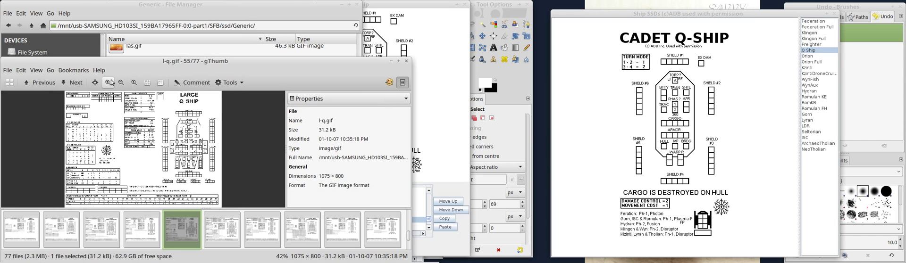
{"action": "left_click", "coordinate": [111, 82]}
{"action": "left_click", "coordinate": [111, 82]}
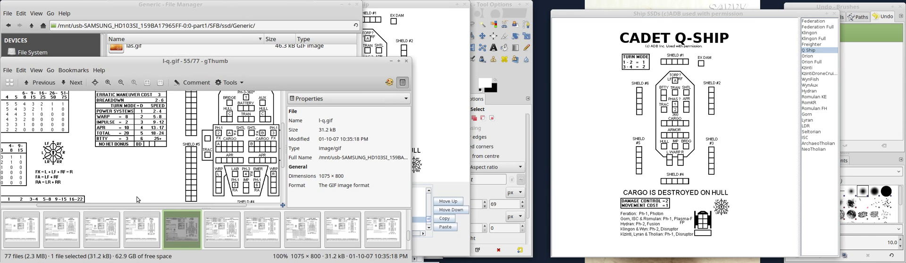
Examine the Large Q Ship's system boxes and shields in l-q.gif, and close the image.
{"action": "left_click_drag", "start_coordinate": [149, 205], "coordinate": [259, 206]}
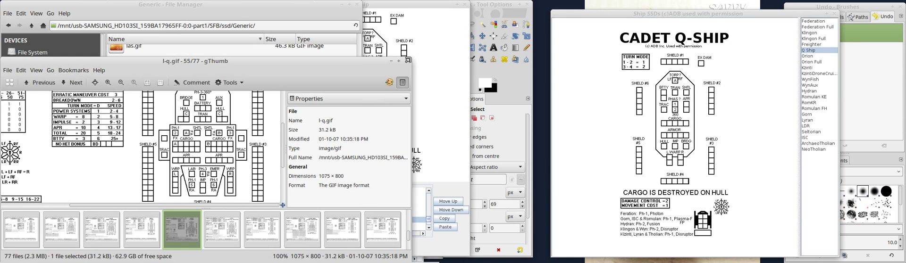
{"action": "left_click_drag", "start_coordinate": [410, 57], "coordinate": [330, 2]}
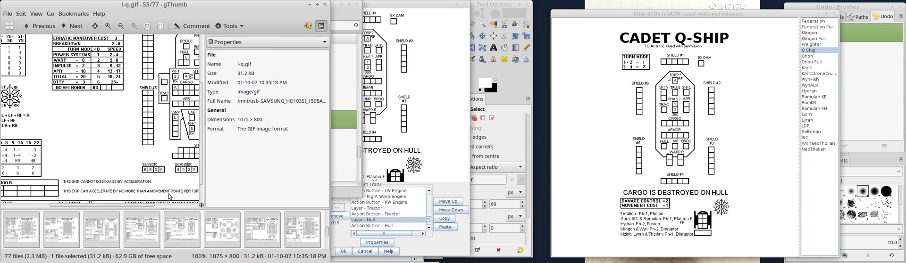
{"action": "left_click_drag", "start_coordinate": [202, 180], "coordinate": [200, 159]}
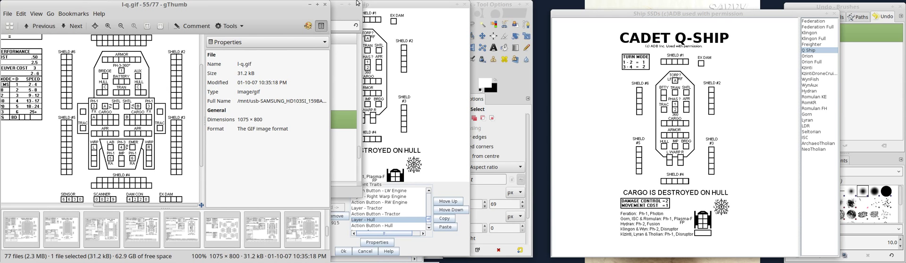
{"action": "left_click", "coordinate": [325, 6]}
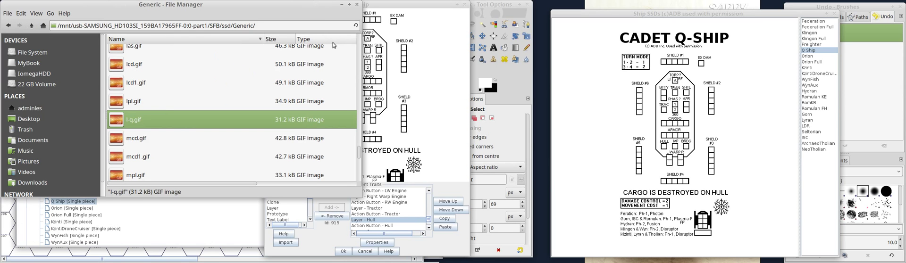
Close the file manager and select the Freighter piece among the Ship SSDs races in the Module Editor.
{"action": "left_click", "coordinate": [356, 4]}
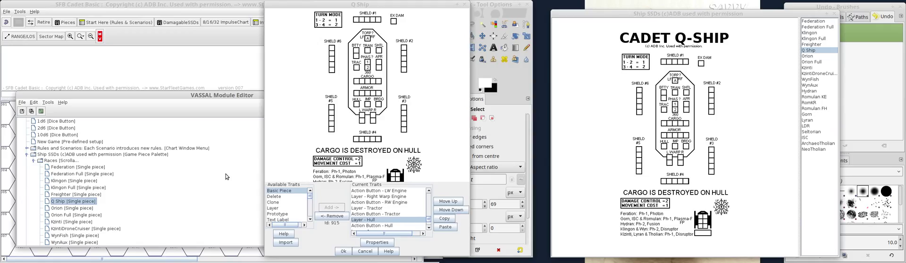
{"action": "left_click", "coordinate": [52, 195]}
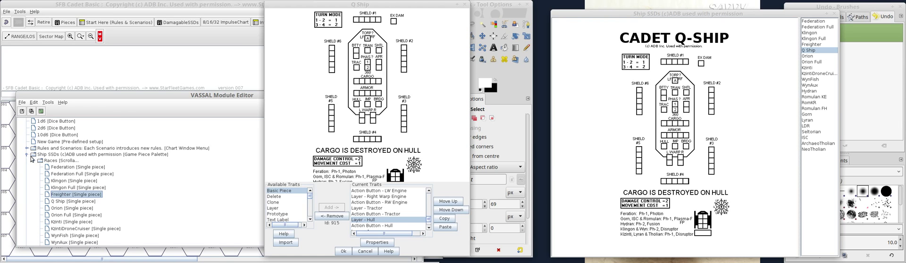
{"action": "left_click", "coordinate": [52, 162]}
{"action": "right_click", "coordinate": [51, 164]}
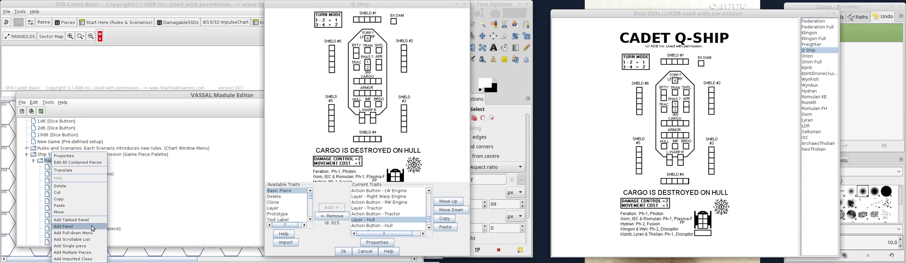
{"action": "left_click", "coordinate": [86, 246]}
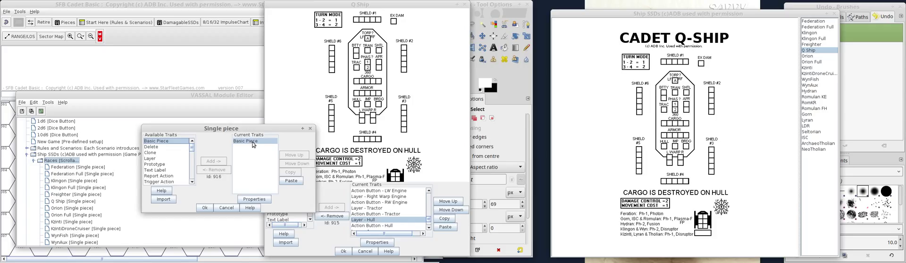
{"action": "left_click", "coordinate": [230, 208]}
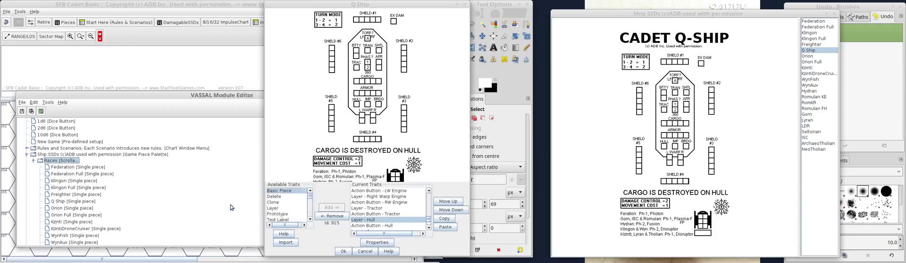
Return to the start of the Q Ship piece's trait list and inspect the piece's command menu.
{"action": "left_click_drag", "start_coordinate": [429, 219], "coordinate": [430, 193]}
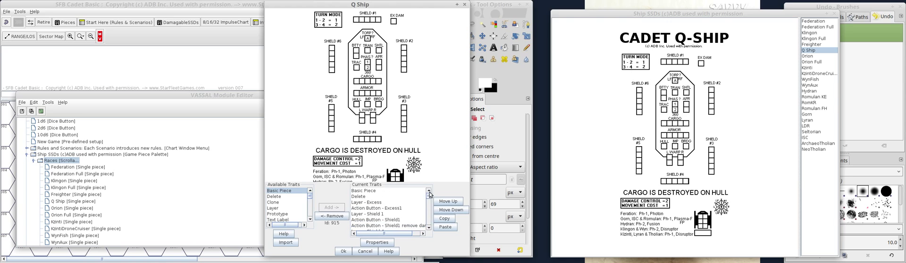
{"action": "right_click", "coordinate": [351, 80]}
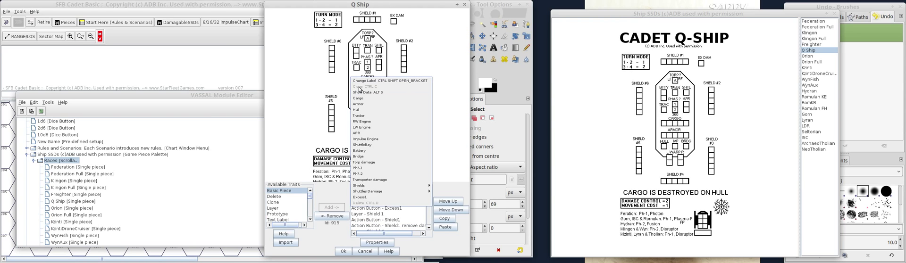
{"action": "left_click", "coordinate": [304, 109]}
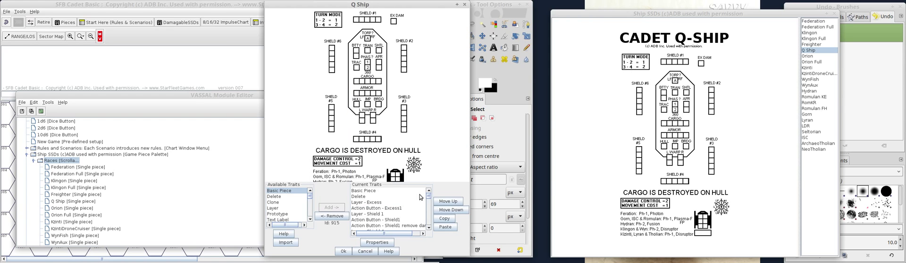
Move the Q Ship's Clone trait up to directly below Basic Piece and check the order in the piece's command menu.
{"action": "mouse_move", "coordinate": [429, 198]}
{"action": "left_mouse_down"}
{"action": "mouse_move", "coordinate": [430, 235]}
{"action": "mouse_move", "coordinate": [431, 193]}
{"action": "left_mouse_up"}
{"action": "left_click", "coordinate": [411, 225]}
{"action": "left_click", "coordinate": [454, 201]}
{"action": "left_click", "coordinate": [454, 201]}
{"action": "left_click", "coordinate": [454, 201]}
{"action": "left_click", "coordinate": [455, 203]}
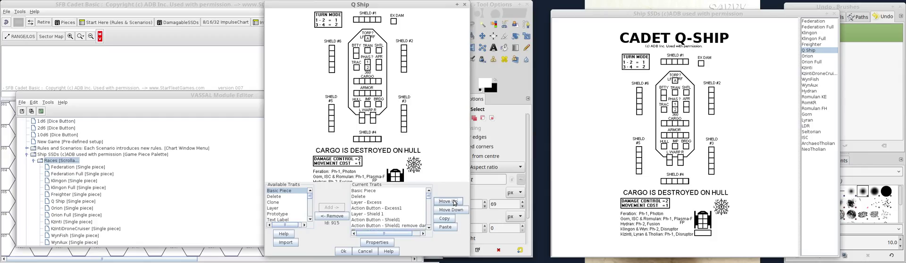
{"action": "left_click", "coordinate": [454, 204]}
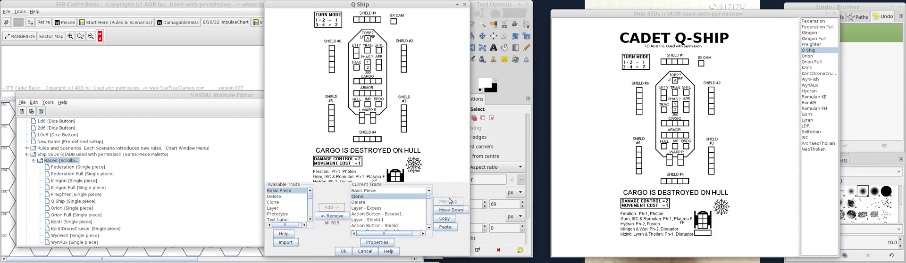
{"action": "right_click", "coordinate": [345, 89]}
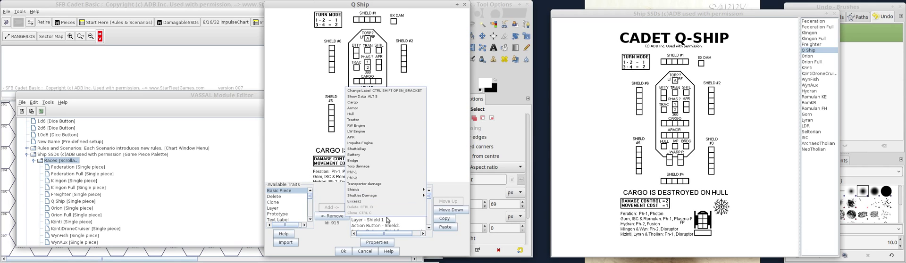
{"action": "left_click", "coordinate": [333, 239]}
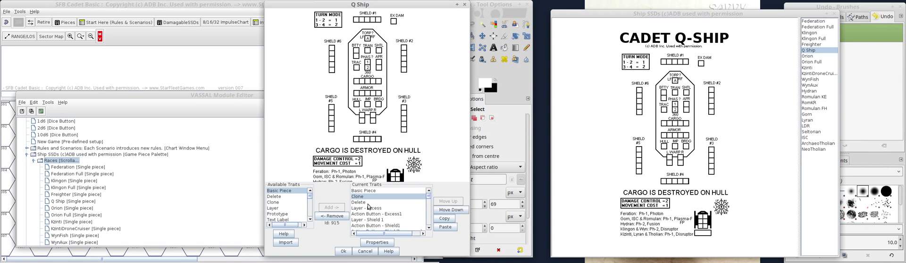
Move the Clone trait down below Delete and recheck the Q Ship's command menu.
{"action": "left_click", "coordinate": [458, 211]}
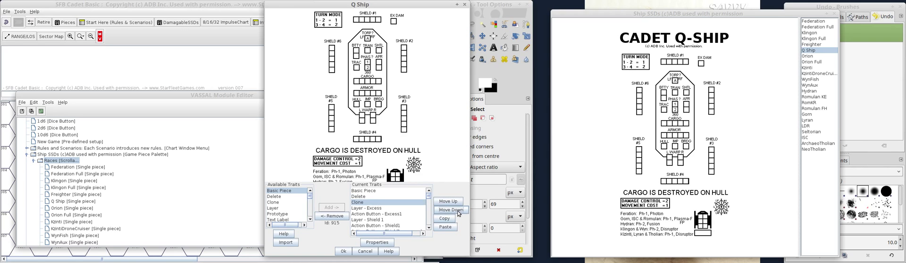
{"action": "right_click", "coordinate": [362, 123]}
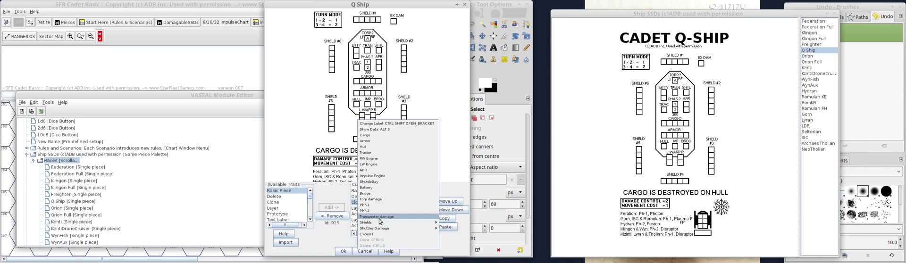
{"action": "left_click", "coordinate": [333, 236]}
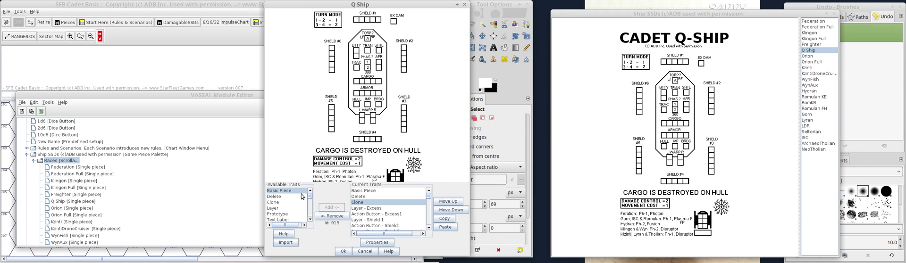
Review the commands on the Q Ship piece's menu and accept the piece's trait changes.
{"action": "left_click_drag", "start_coordinate": [310, 197], "coordinate": [309, 187]}
{"action": "left_click", "coordinate": [351, 94]}
{"action": "right_click", "coordinate": [351, 94]}
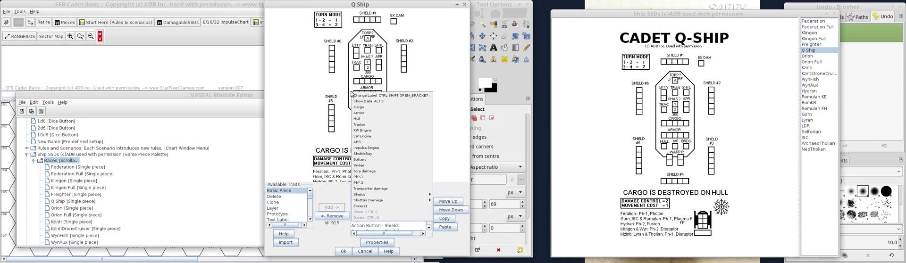
{"action": "left_click", "coordinate": [359, 196]}
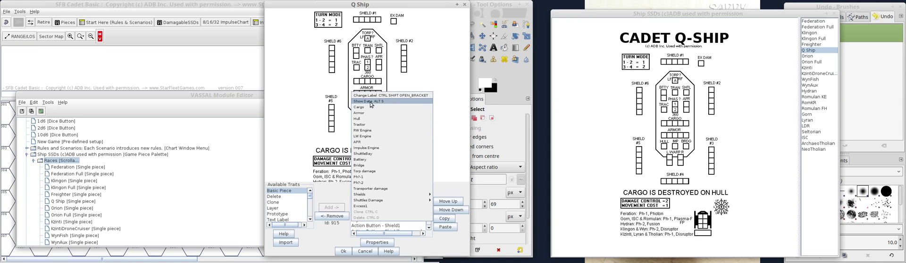
{"action": "left_click", "coordinate": [312, 112]}
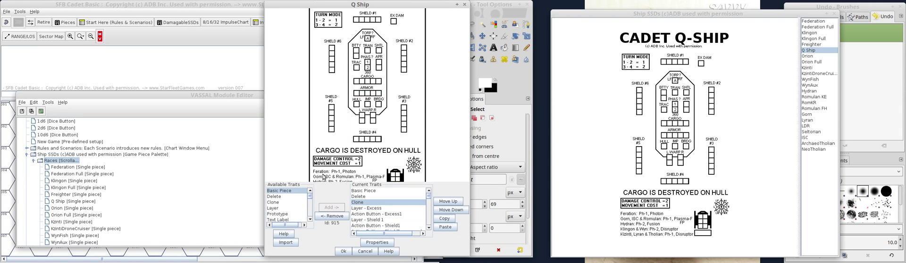
{"action": "left_click", "coordinate": [343, 251]}
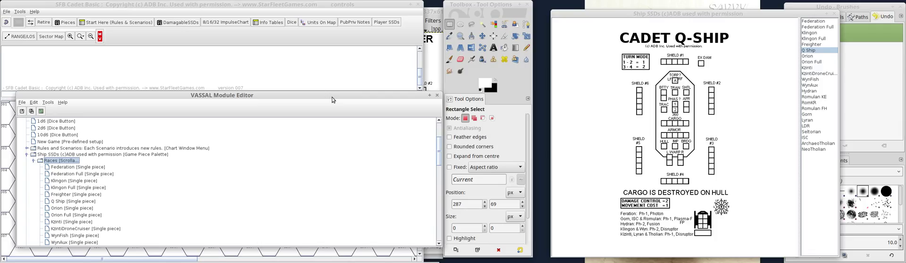
Switch to the file manager and open the assdparts folder under mods/sfbCADETmod/images.
{"action": "mouse_move", "coordinate": [255, 262]}
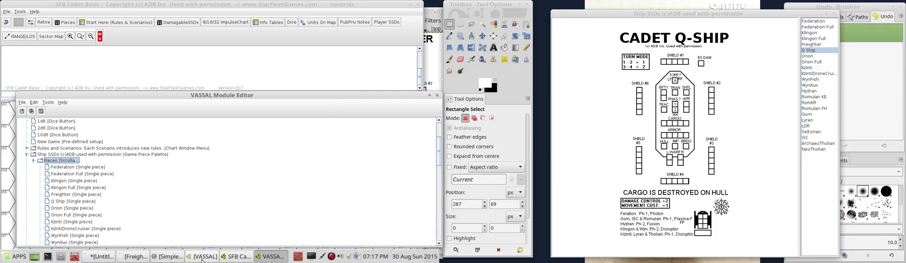
{"action": "left_click", "coordinate": [75, 259]}
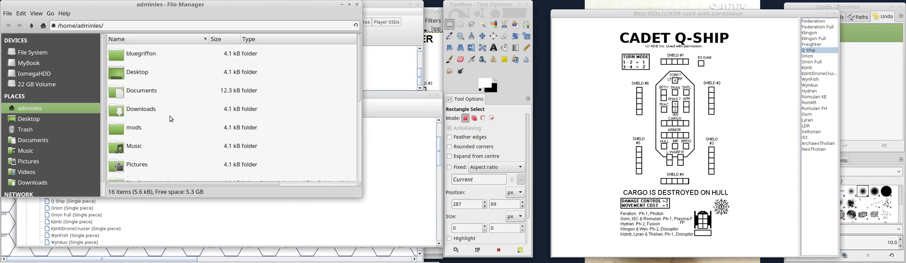
{"action": "double_click", "coordinate": [118, 127]}
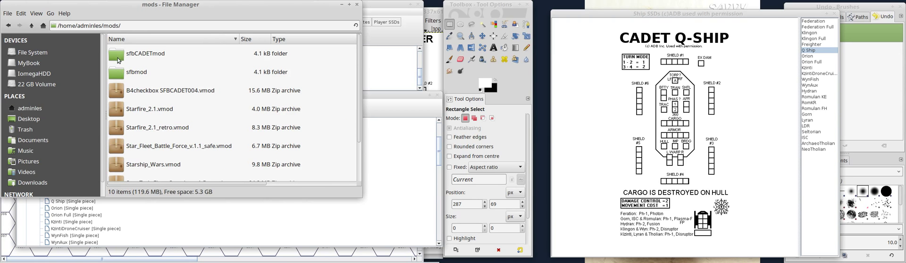
{"action": "double_click", "coordinate": [119, 61]}
{"action": "double_click", "coordinate": [118, 60]}
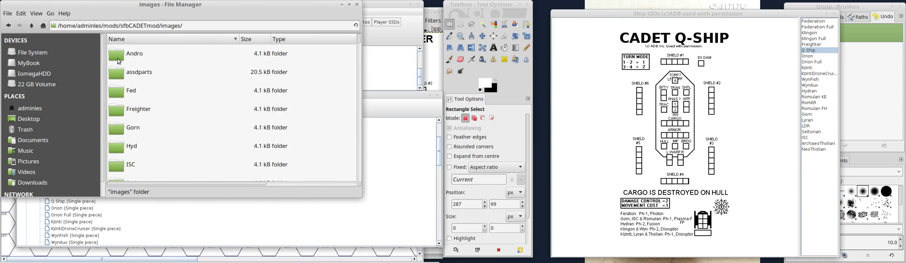
{"action": "double_click", "coordinate": [126, 76]}
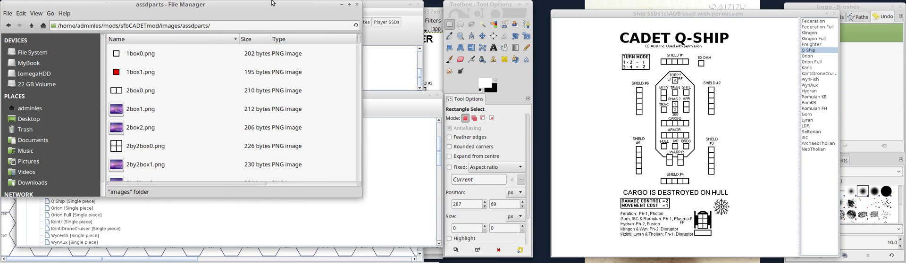
Maximize the file manager, browse the box images in assdparts, and close it.
{"action": "left_click", "coordinate": [349, 4]}
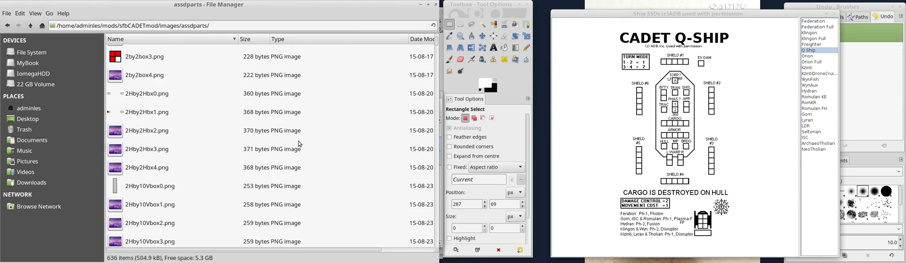
{"action": "scroll", "coordinate": [299, 141], "scroll_direction": "down", "scroll_amount": 5}
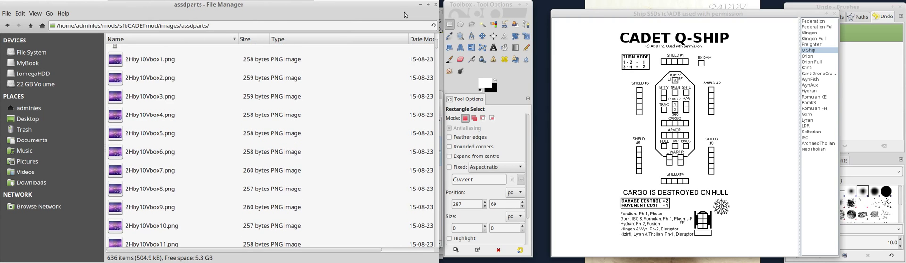
{"action": "left_click", "coordinate": [435, 5]}
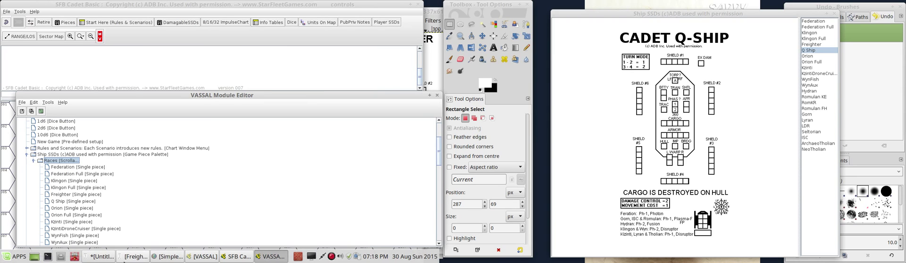
Switch to GIMP and start opening an image from the assdparts folder of the sfbCADETmod images.
{"action": "left_click", "coordinate": [105, 259]}
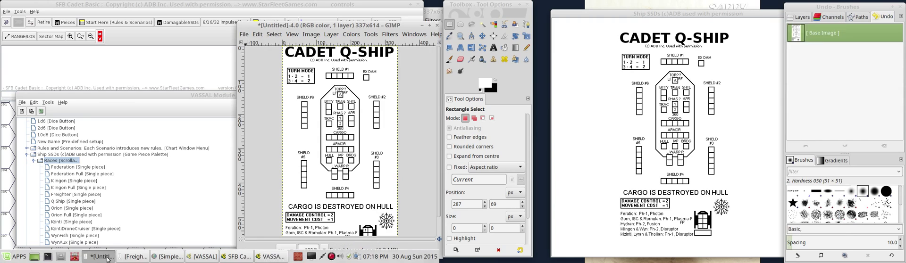
{"action": "left_click", "coordinate": [244, 34]}
{"action": "left_click", "coordinate": [260, 68]}
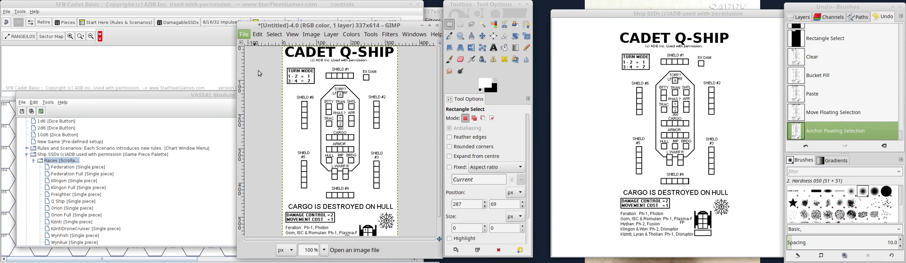
{"action": "left_click_drag", "start_coordinate": [651, 4], "coordinate": [128, 3]}
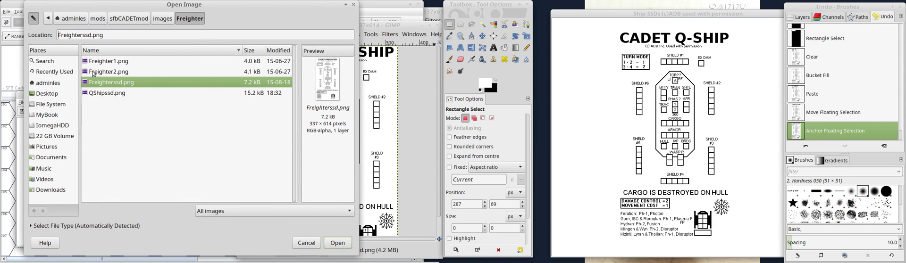
{"action": "left_click", "coordinate": [162, 20]}
{"action": "double_click", "coordinate": [160, 73]}
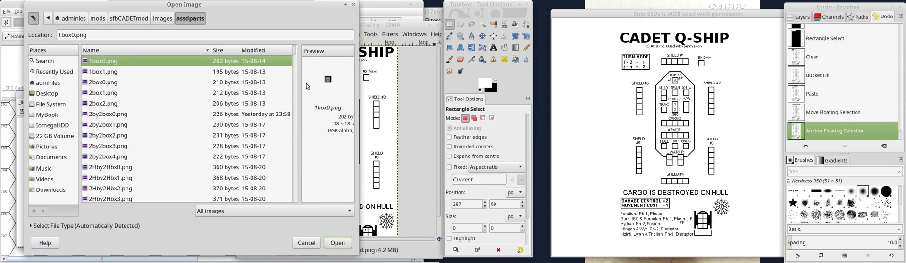
Widen the Open Image dialog and preview the single-box and two-box damage images, 1box1.png through 2box2.png.
{"action": "left_click", "coordinate": [102, 72]}
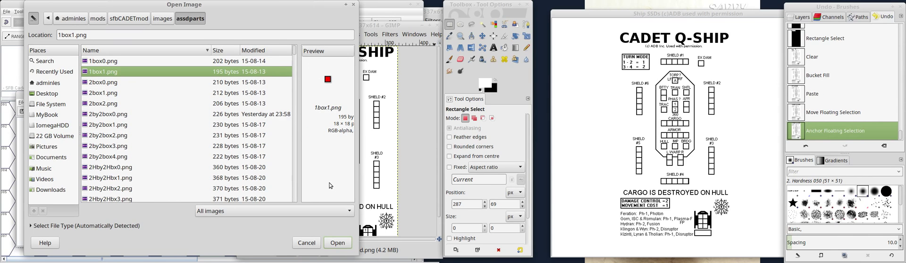
{"action": "left_click_drag", "start_coordinate": [358, 165], "coordinate": [427, 162]}
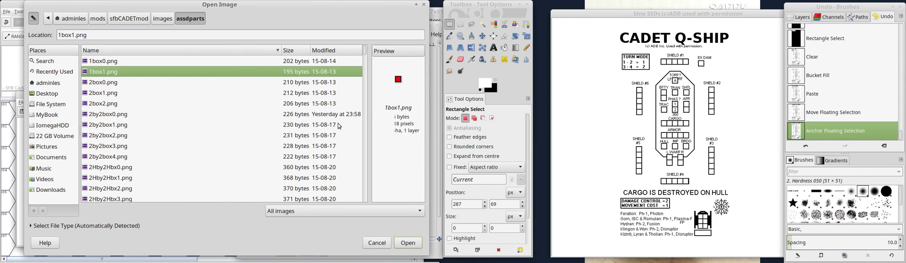
{"action": "left_click", "coordinate": [90, 82]}
{"action": "key", "text": "Down"}
{"action": "key", "text": "Down"}
{"action": "key", "text": "Down"}
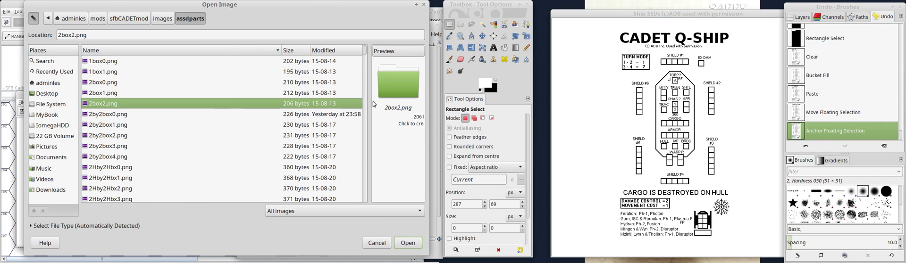
Preview the two-by-two damage box images from 2by2box0.png to 2by2box4.png.
{"action": "key", "text": "Down"}
{"action": "key", "text": "Down"}
{"action": "key", "text": "Down"}
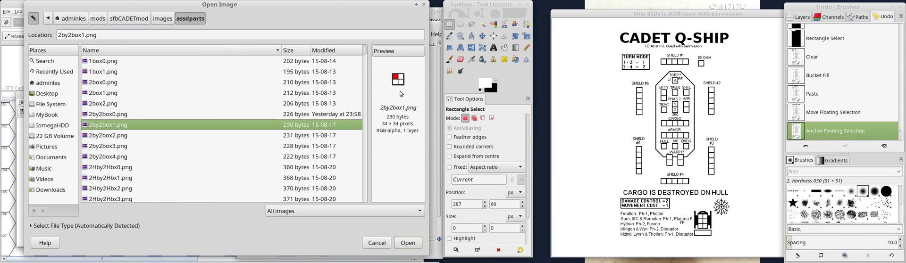
{"action": "key", "text": "Down"}
{"action": "key", "text": "Down"}
{"action": "key", "text": "Down"}
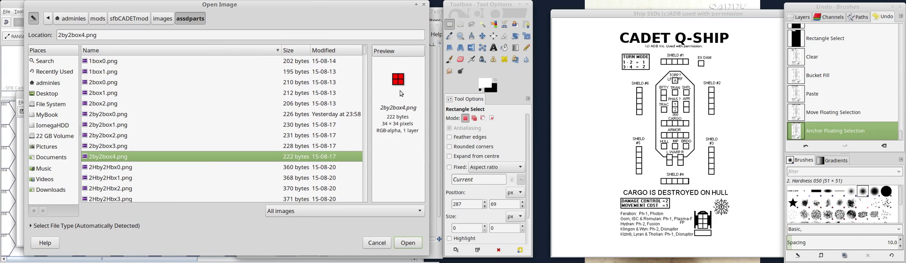
Preview the 2Hby2Hbox damage images and the 2Hby10Vbox series up to 2Hby10Vbox13.png.
{"action": "key", "text": "Down"}
{"action": "key", "text": "Down"}
{"action": "key", "text": "Down"}
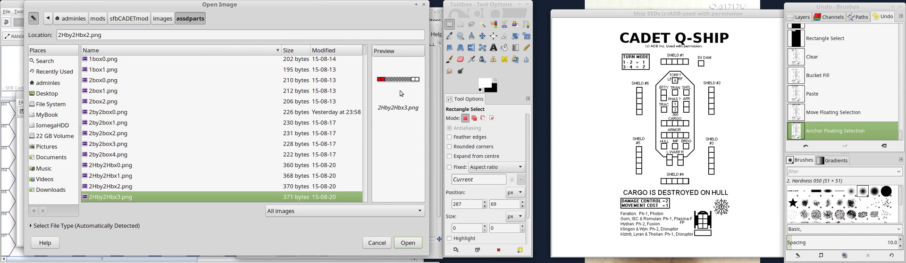
{"action": "key", "text": "Down"}
{"action": "key", "text": "Down"}
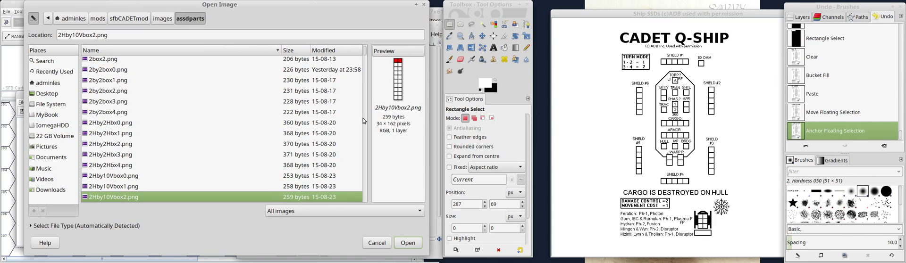
{"action": "key", "text": "Down"}
{"action": "left_click", "coordinate": [108, 162]}
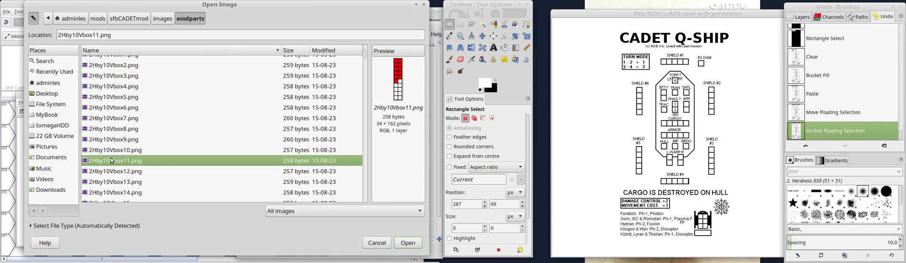
{"action": "left_click", "coordinate": [108, 141]}
{"action": "left_click", "coordinate": [111, 183]}
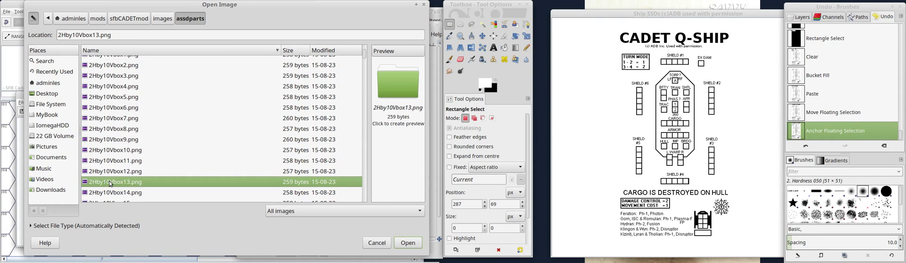
Preview 2Hby11Vbox3.png, 2Hby12Vbox3.png and 2Hby12Vbox18.png from the taller two-column box series.
{"action": "left_click", "coordinate": [362, 176]}
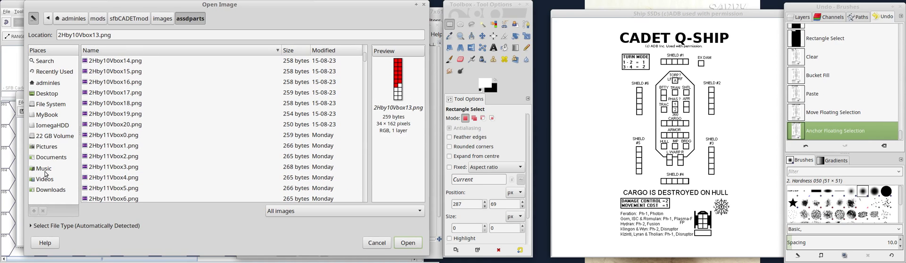
{"action": "left_click", "coordinate": [189, 167]}
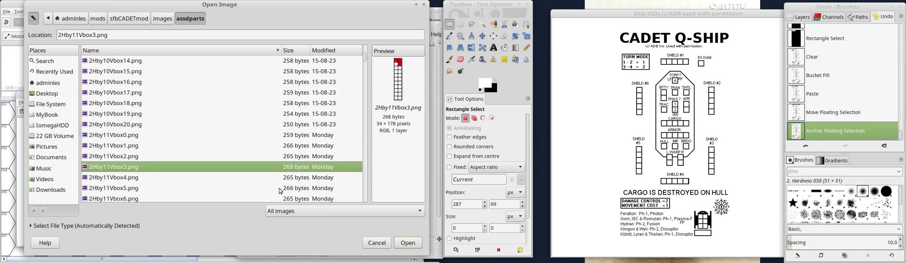
{"action": "left_click", "coordinate": [365, 191]}
{"action": "left_click", "coordinate": [365, 191]}
{"action": "left_click", "coordinate": [128, 145]}
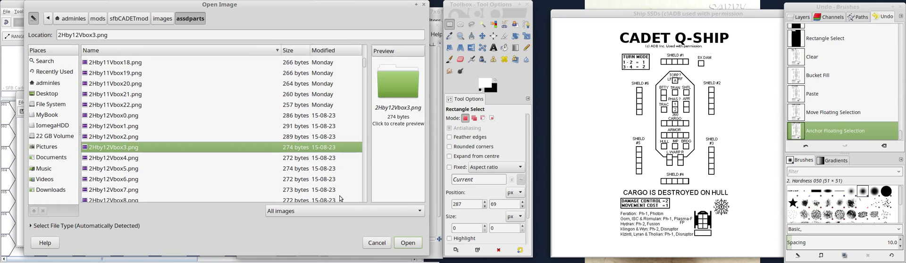
{"action": "left_click", "coordinate": [365, 198]}
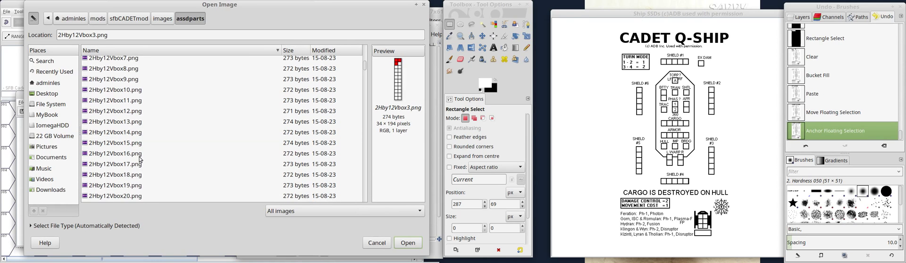
{"action": "left_click", "coordinate": [114, 174]}
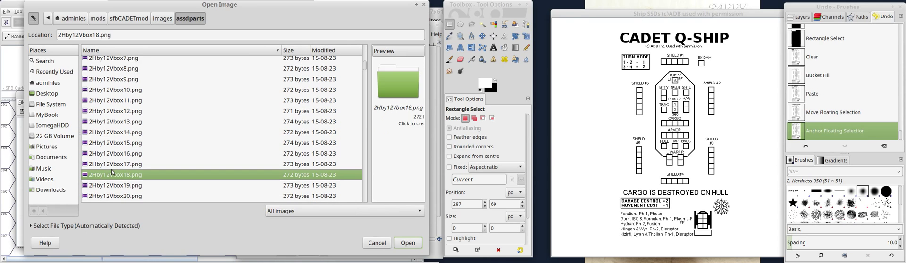
Preview the three-by-five damage box images 3Hby5Vbox1.png and 3Hby5Vbox15.png.
{"action": "left_click", "coordinate": [366, 189]}
{"action": "left_click", "coordinate": [366, 189]}
{"action": "left_click", "coordinate": [108, 145]}
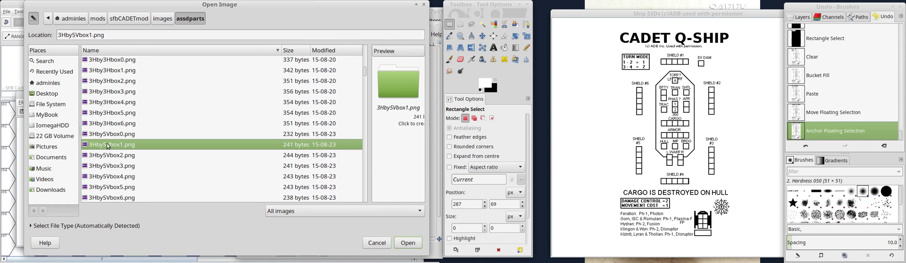
{"action": "scroll", "coordinate": [364, 199], "scroll_direction": "down", "scroll_amount": 5}
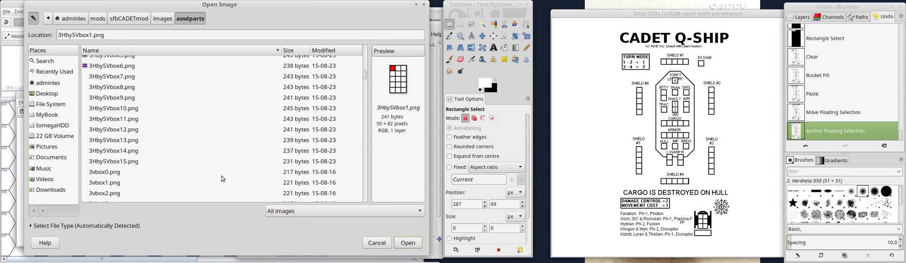
{"action": "left_click", "coordinate": [274, 161]}
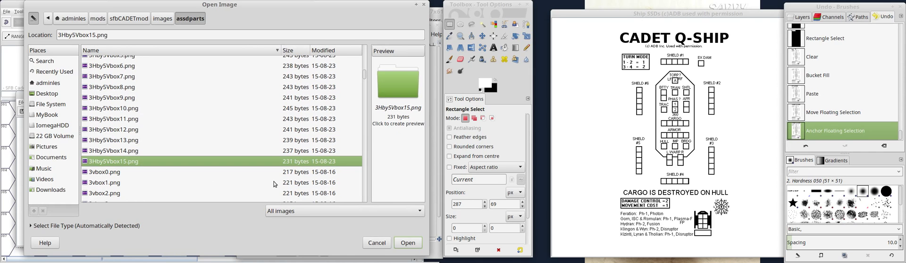
Preview the separated-column image 3vby2sbox0.png and the four-by-two images 4by2box1.png and 4by2box2.png.
{"action": "left_click", "coordinate": [366, 187]}
{"action": "left_click", "coordinate": [115, 159]}
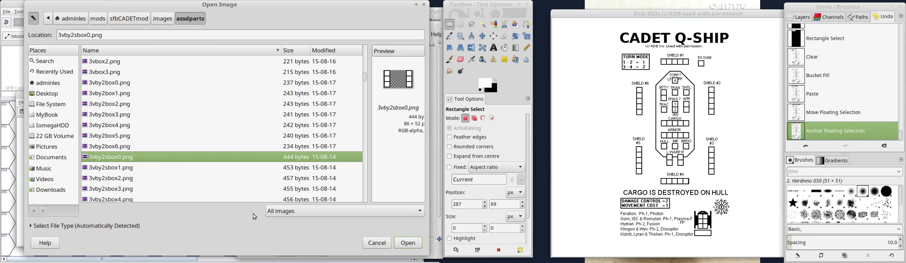
{"action": "left_click", "coordinate": [366, 199]}
{"action": "left_click", "coordinate": [112, 165]}
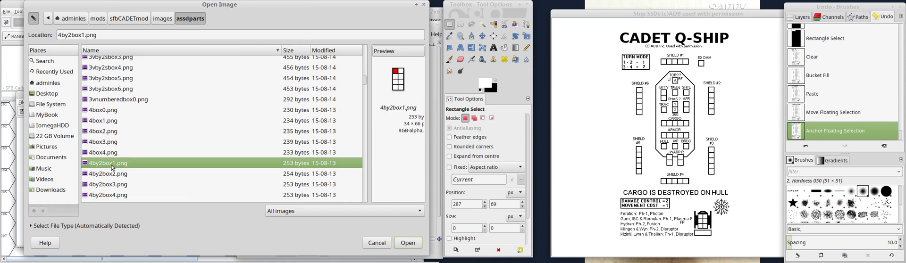
{"action": "left_click", "coordinate": [121, 174]}
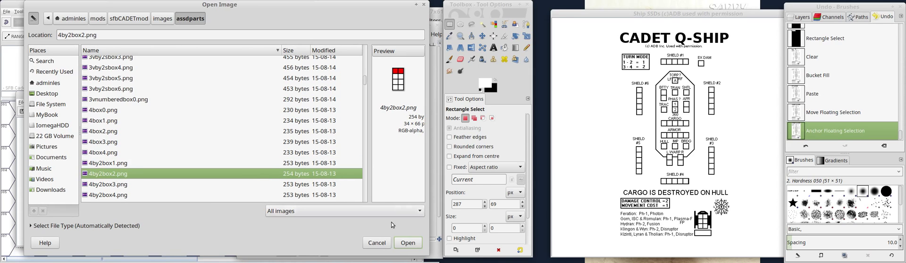
Preview each image of the five-box row series, from 5box0.png to 5box5.png.
{"action": "left_click", "coordinate": [364, 198]}
{"action": "left_click", "coordinate": [364, 197]}
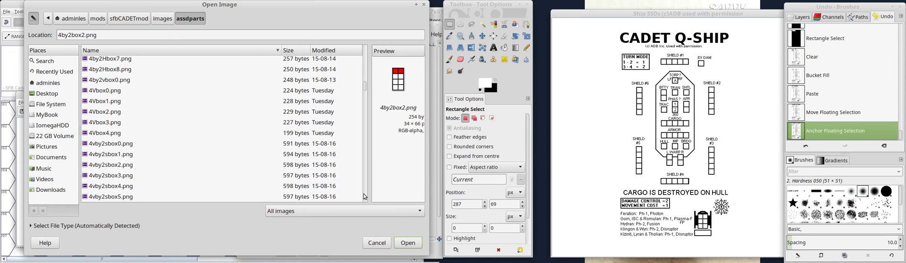
{"action": "left_click", "coordinate": [364, 197]}
{"action": "left_click", "coordinate": [103, 128]}
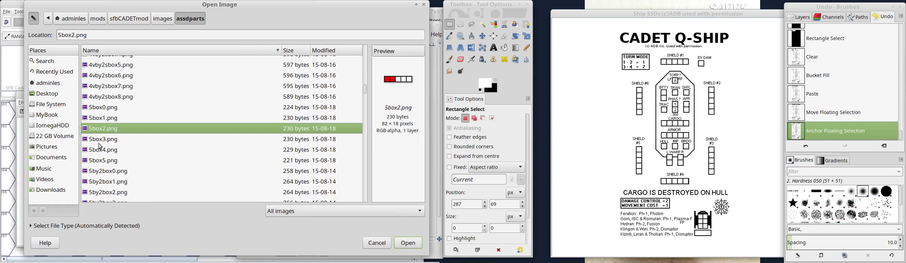
{"action": "left_click", "coordinate": [102, 112]}
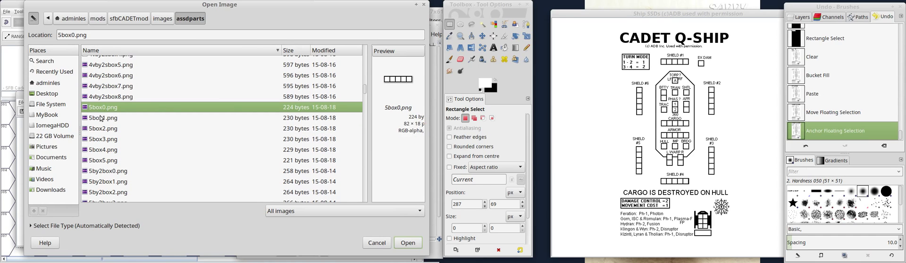
{"action": "left_click", "coordinate": [101, 119]}
{"action": "left_click", "coordinate": [105, 130]}
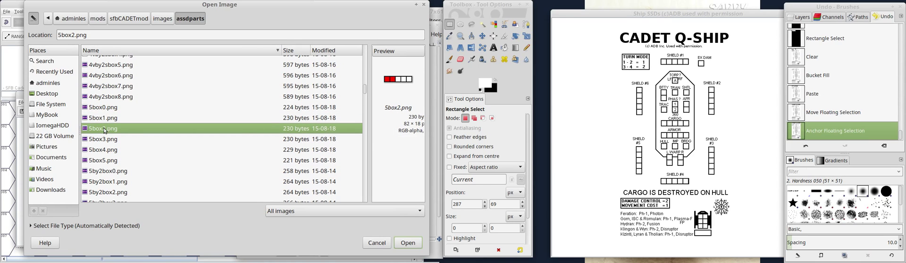
{"action": "left_click", "coordinate": [108, 141]}
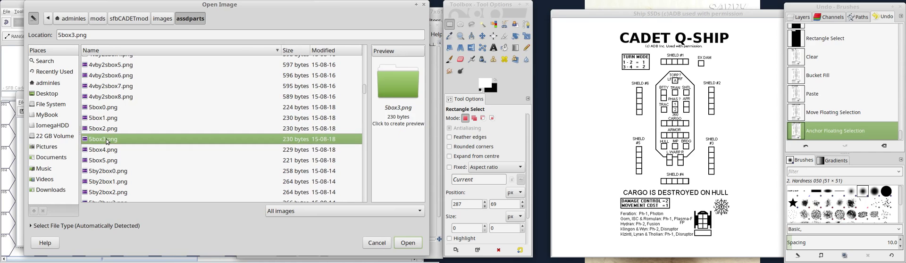
{"action": "left_click", "coordinate": [107, 150]}
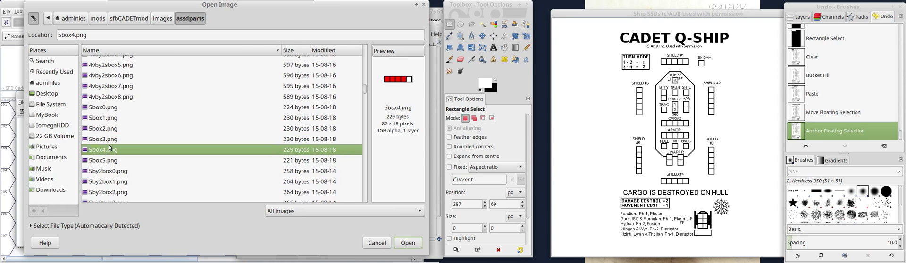
{"action": "left_click", "coordinate": [110, 160]}
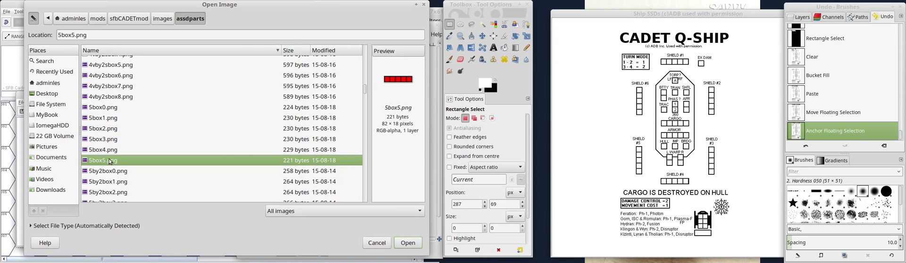
Preview the five-by-two damage box images 5by2box0.png, 5by2box1.png, 5by2box2.png and 5by2box10.png.
{"action": "left_click", "coordinate": [111, 174]}
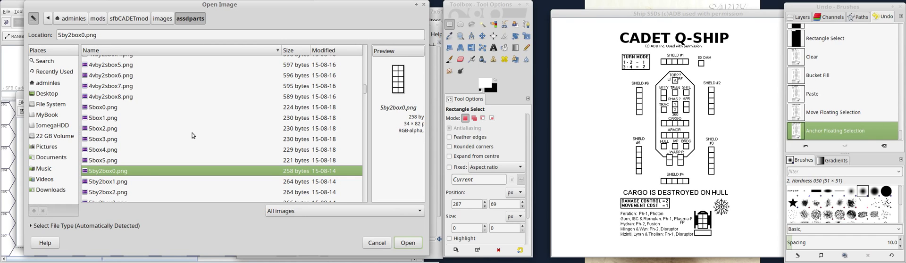
{"action": "left_click", "coordinate": [113, 181]}
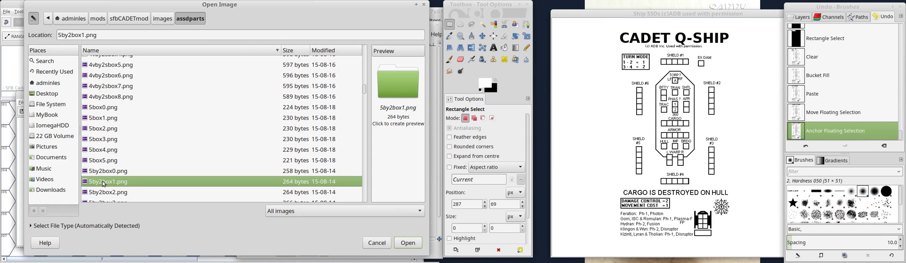
{"action": "left_click", "coordinate": [123, 193]}
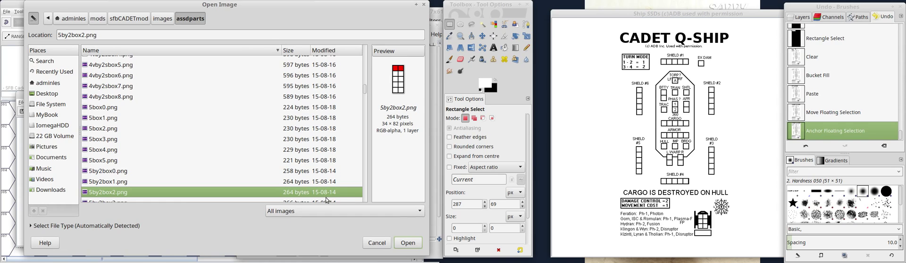
{"action": "left_click", "coordinate": [364, 182]}
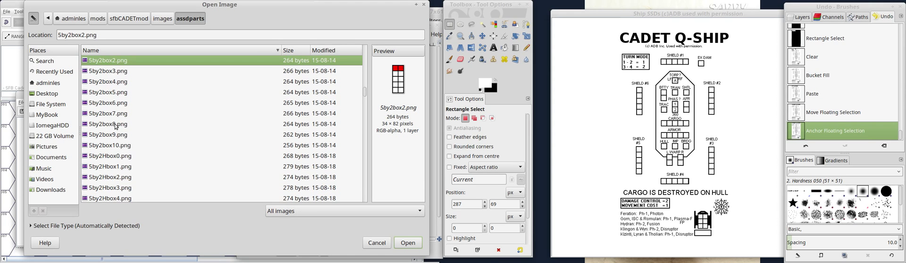
{"action": "left_click", "coordinate": [110, 147]}
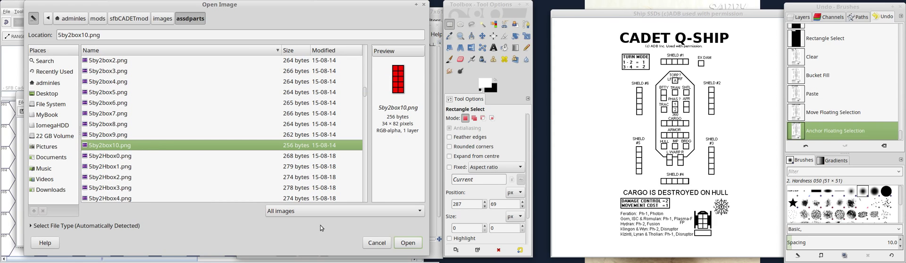
Preview the horizontal images 5by2Hbox1.png and 5by2Hbox3.png, and select the vertical image 5Vbox1.png.
{"action": "left_click", "coordinate": [152, 168]}
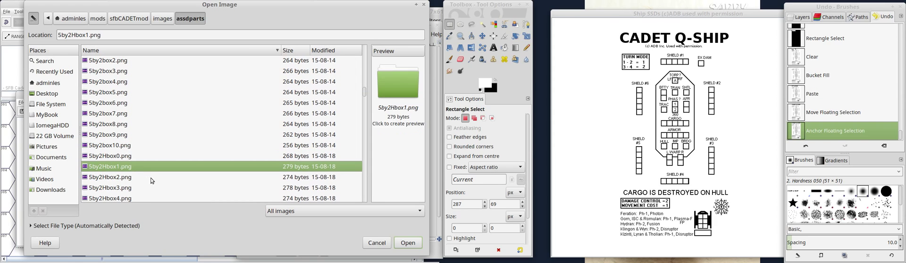
{"action": "left_click", "coordinate": [110, 185]}
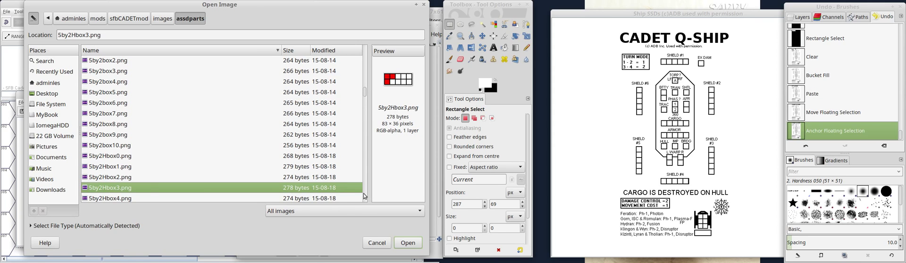
{"action": "scroll", "coordinate": [364, 197], "scroll_direction": "down", "scroll_amount": 6}
{"action": "left_click", "coordinate": [156, 151]}
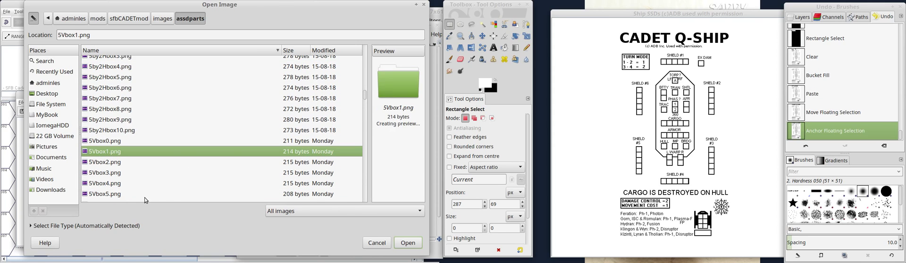
Preview the vertical damage box image 5Vbox4.png and dismiss the image browser without opening a file.
{"action": "left_click", "coordinate": [112, 185]}
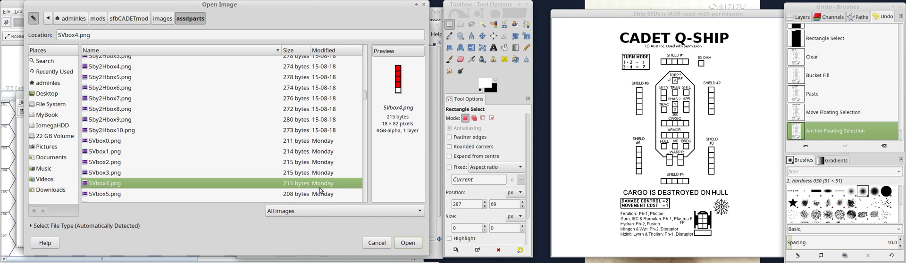
{"action": "left_click", "coordinate": [388, 239]}
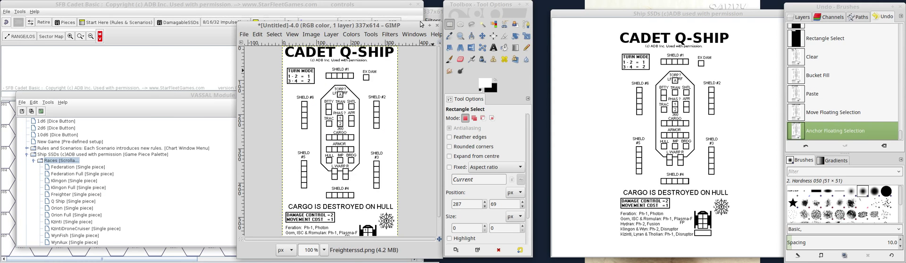
Close the untitled Cadet Q-Ship image without saving it and bring the Ship SSDs palette to the front.
{"action": "left_click_drag", "start_coordinate": [421, 24], "coordinate": [301, 23]}
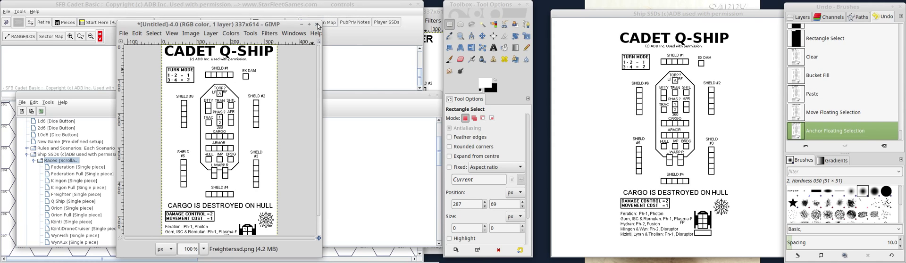
{"action": "left_click", "coordinate": [317, 27]}
{"action": "left_click", "coordinate": [185, 200]}
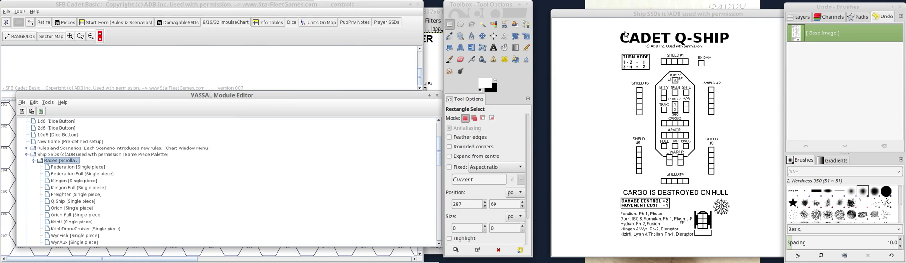
{"action": "left_click", "coordinate": [774, 13]}
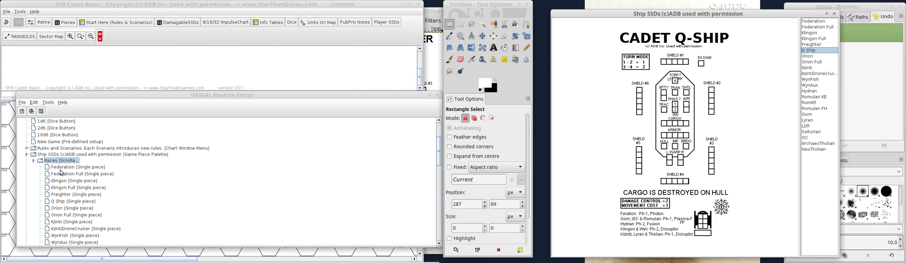
Look through the ship pieces under Races, examine the Klingon Full piece's SSD and traits, and close its properties.
{"action": "scroll", "coordinate": [63, 186], "scroll_direction": "down", "scroll_amount": 4}
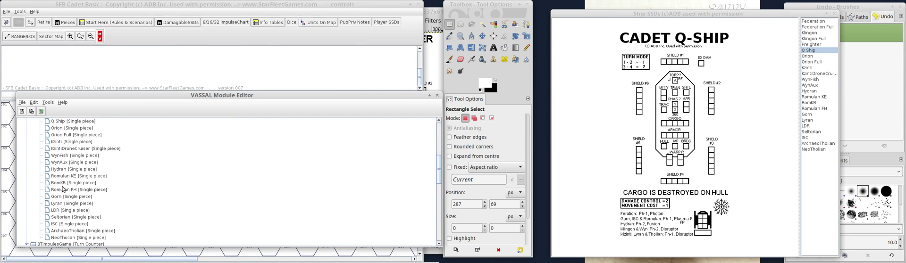
{"action": "scroll", "coordinate": [68, 222], "scroll_direction": "up", "scroll_amount": 4}
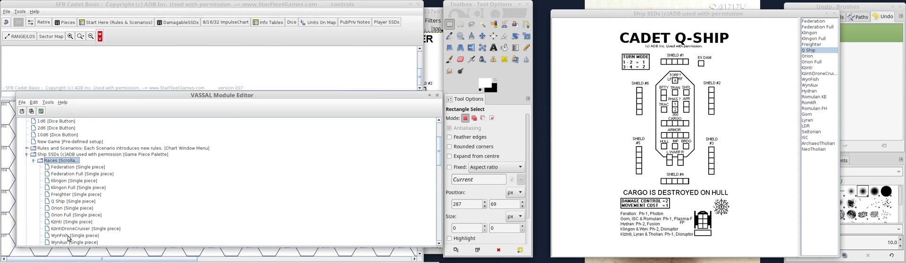
{"action": "scroll", "coordinate": [69, 239], "scroll_direction": "down", "scroll_amount": 1}
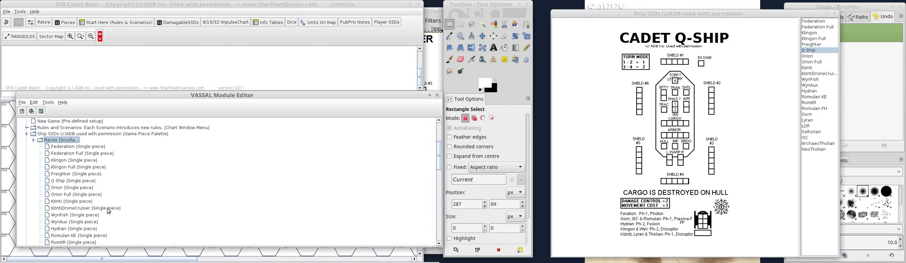
{"action": "mouse_move", "coordinate": [182, 262]}
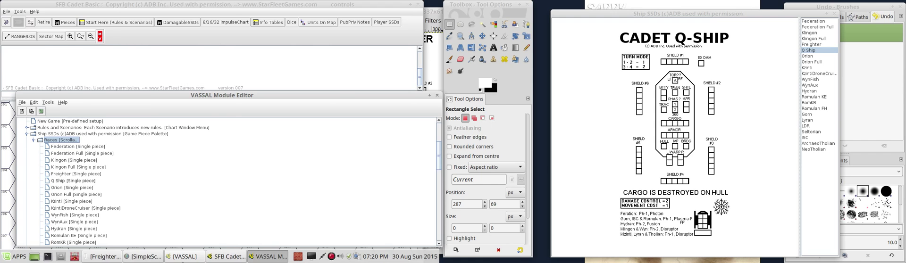
{"action": "left_click_drag", "start_coordinate": [114, 6], "coordinate": [274, 9]}
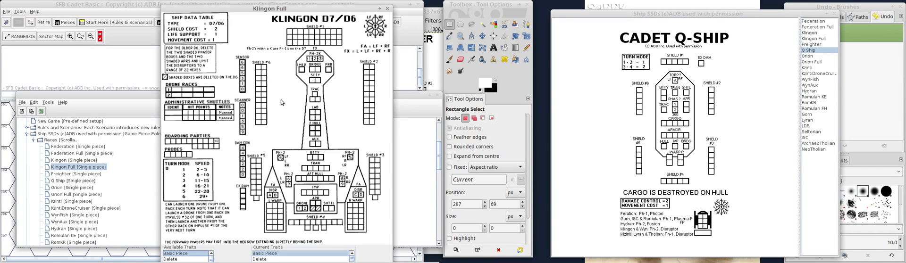
{"action": "left_click", "coordinate": [387, 9]}
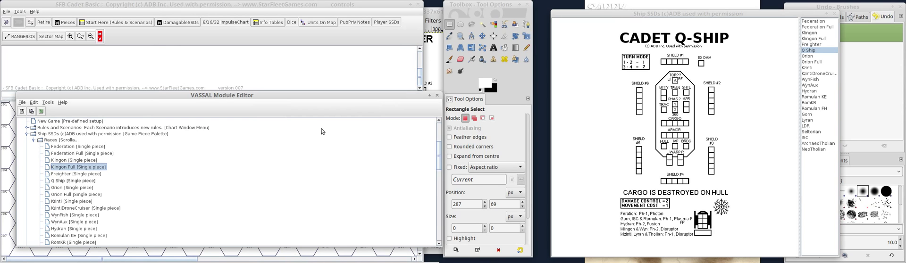
{"action": "mouse_move", "coordinate": [238, 262]}
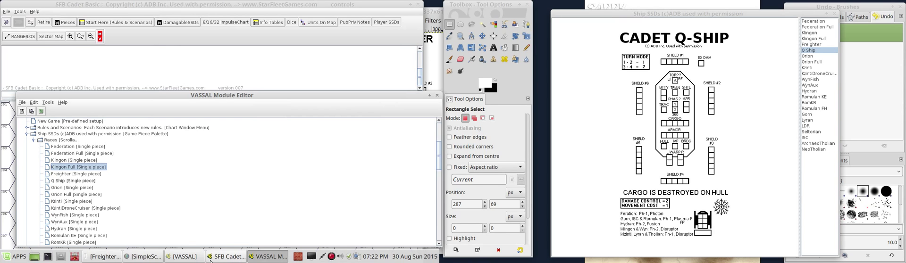
{"action": "left_click", "coordinate": [141, 257]}
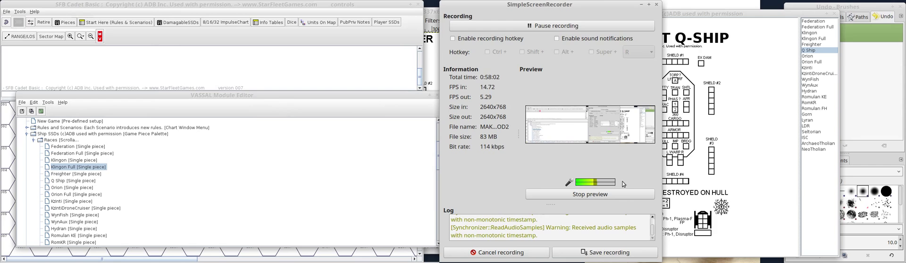